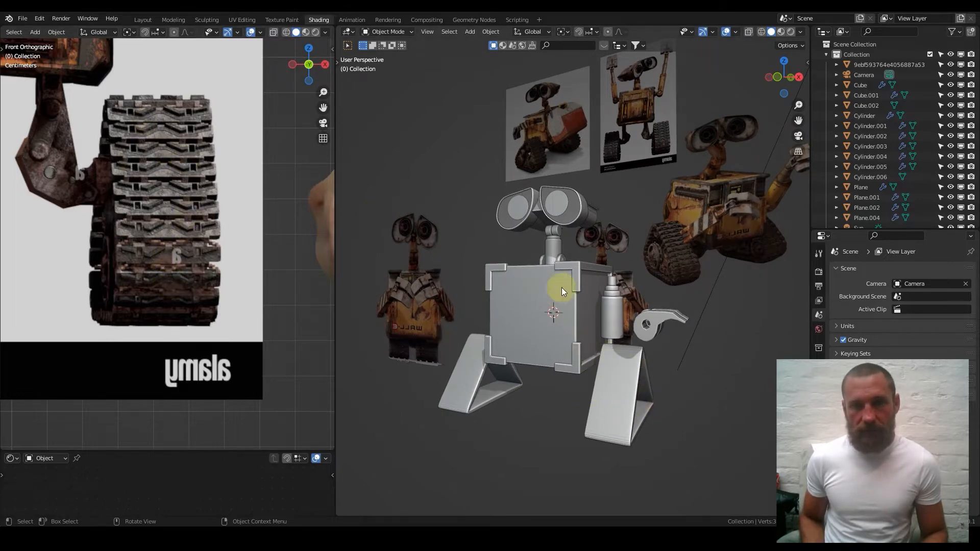
- Select the outer side edge loop of the triangular track frame in Edit Mode, using edge selection
{"action": "middle_click_drag", "start_coordinate": [552, 301], "coordinate": [593, 341]}
{"action": "left_click", "coordinate": [621, 376]}
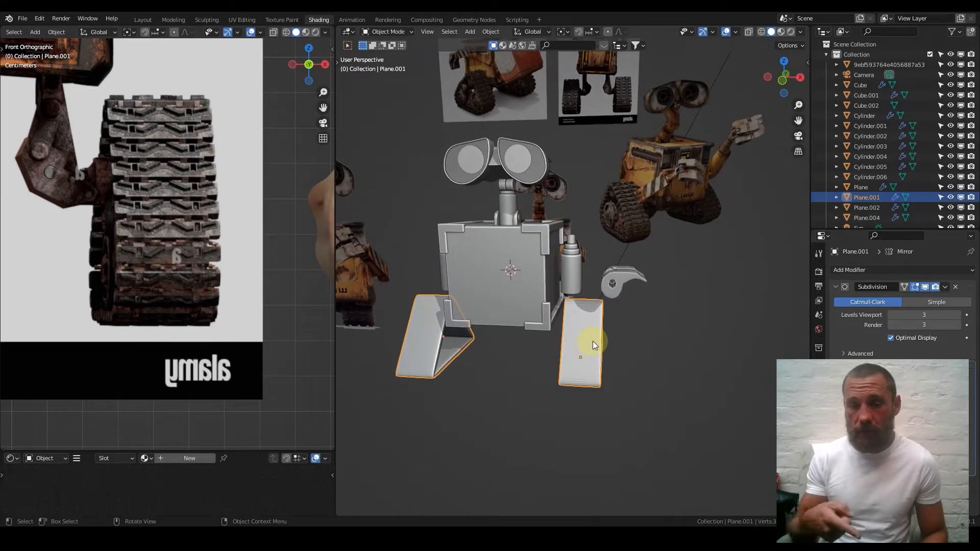
{"action": "key", "text": "KP_1"}
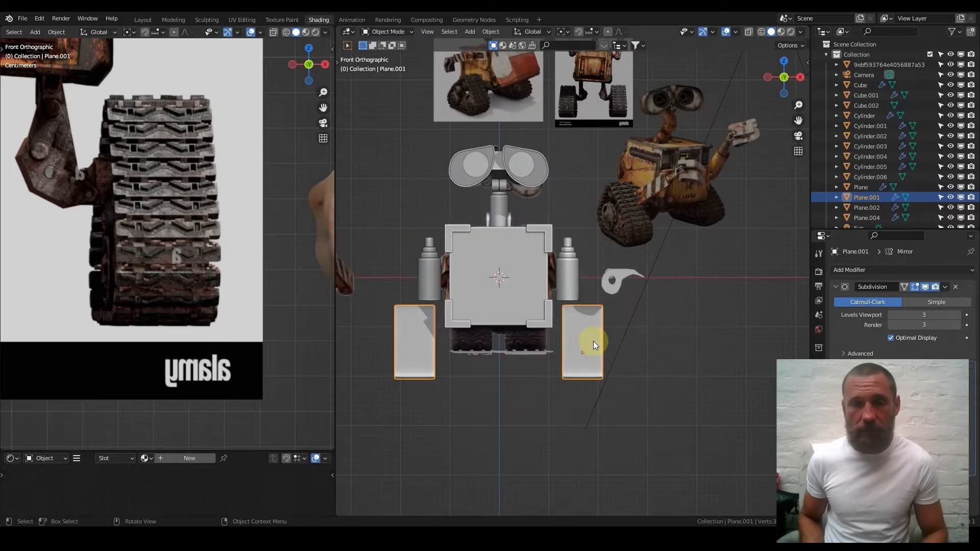
{"action": "middle_click_drag", "start_coordinate": [593, 340], "coordinate": [528, 352], "text": "shift"}
{"action": "scroll", "coordinate": [527, 352], "scroll_direction": "up", "scroll_amount": 3}
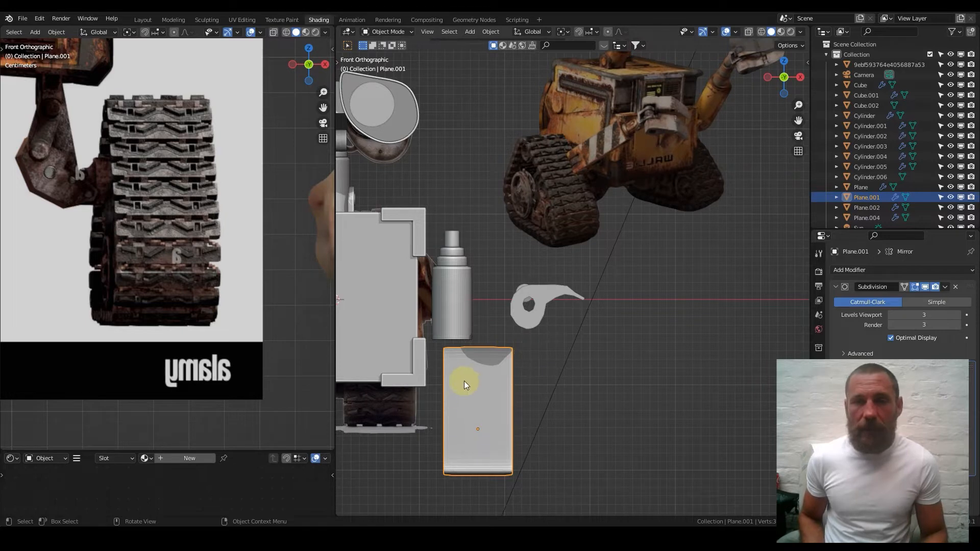
{"action": "middle_click_drag", "start_coordinate": [500, 388], "coordinate": [464, 304]}
{"action": "key", "text": "Tab"}
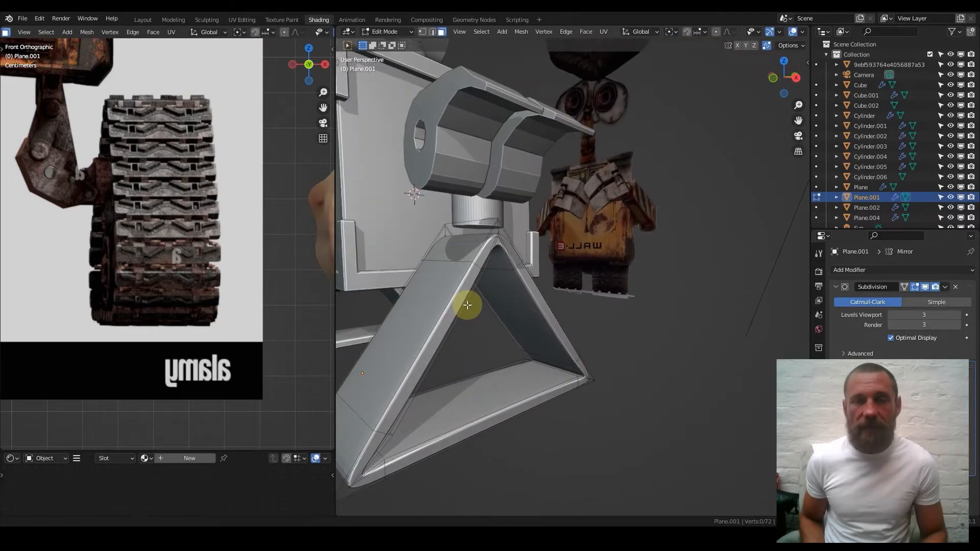
{"action": "left_click", "coordinate": [432, 34]}
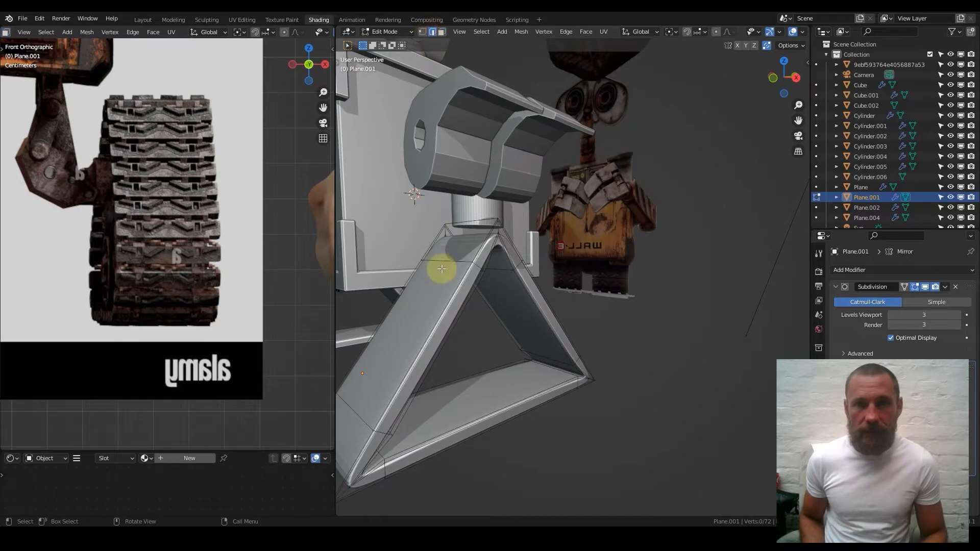
{"action": "left_click", "coordinate": [458, 284], "text": "alt"}
{"action": "middle_click_drag", "start_coordinate": [431, 287], "coordinate": [517, 277]}
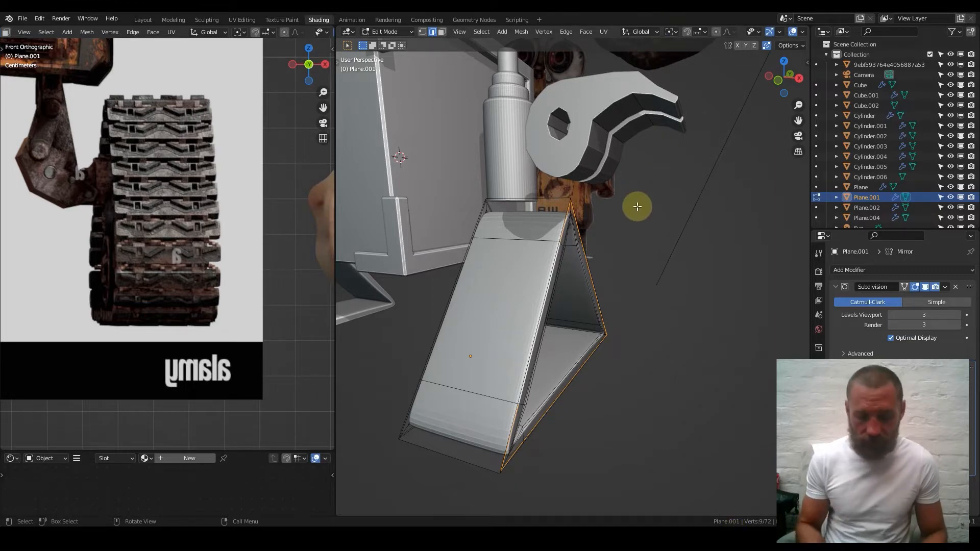
- Duplicate the selected edge loop in place, separate it into its own object and return to Object Mode
{"action": "key", "text": "shift+d"}
{"action": "key", "text": "Return"}
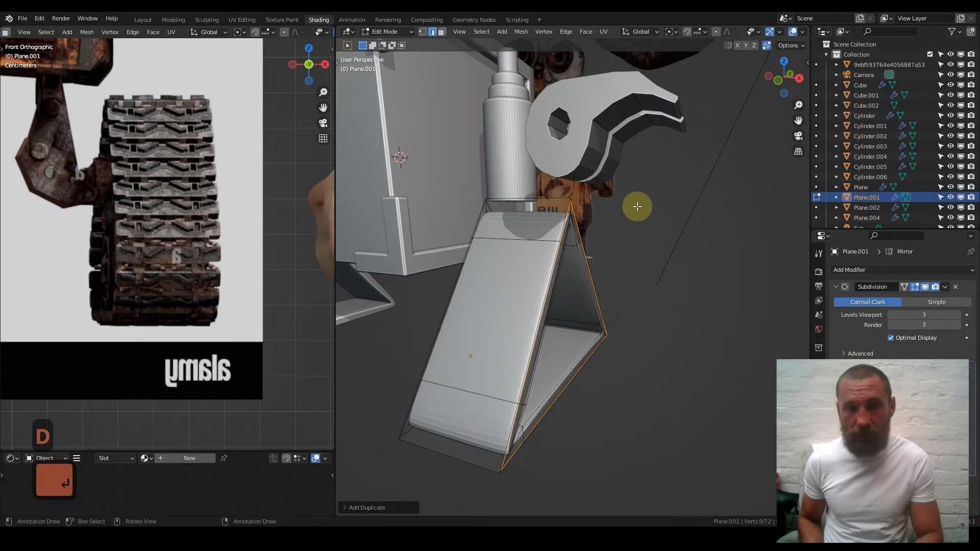
{"action": "key", "text": "p"}
{"action": "left_click", "coordinate": [637, 206]}
{"action": "key", "text": "Tab"}
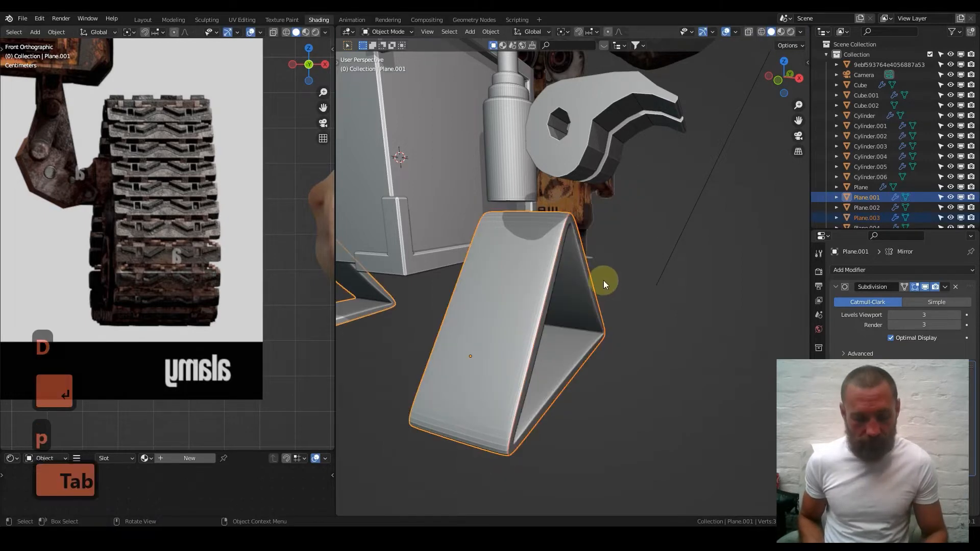
- Move the separated triangular outline along the X axis, well clear of the track frame
{"action": "left_click", "coordinate": [598, 284]}
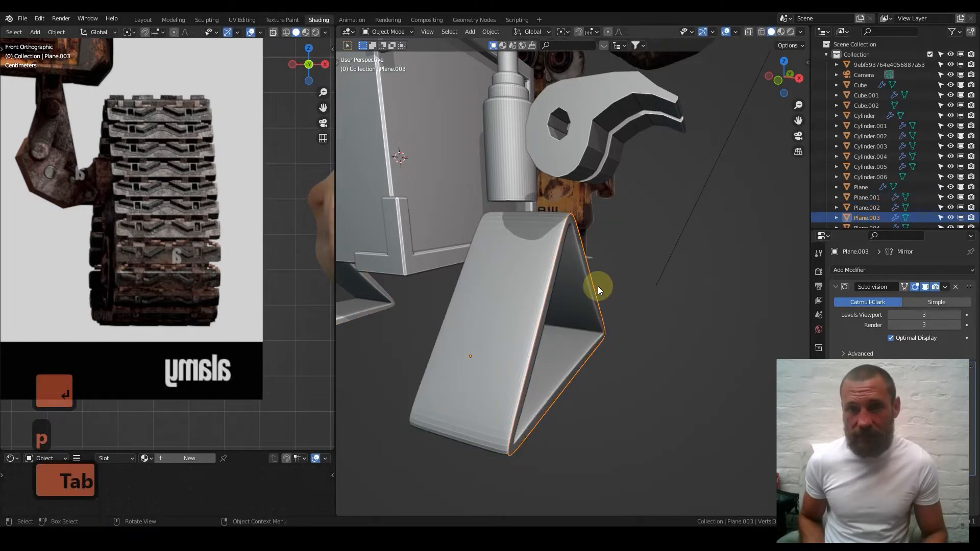
{"action": "left_click", "coordinate": [598, 285]}
{"action": "left_click", "coordinate": [593, 285]}
{"action": "key", "text": "g"}
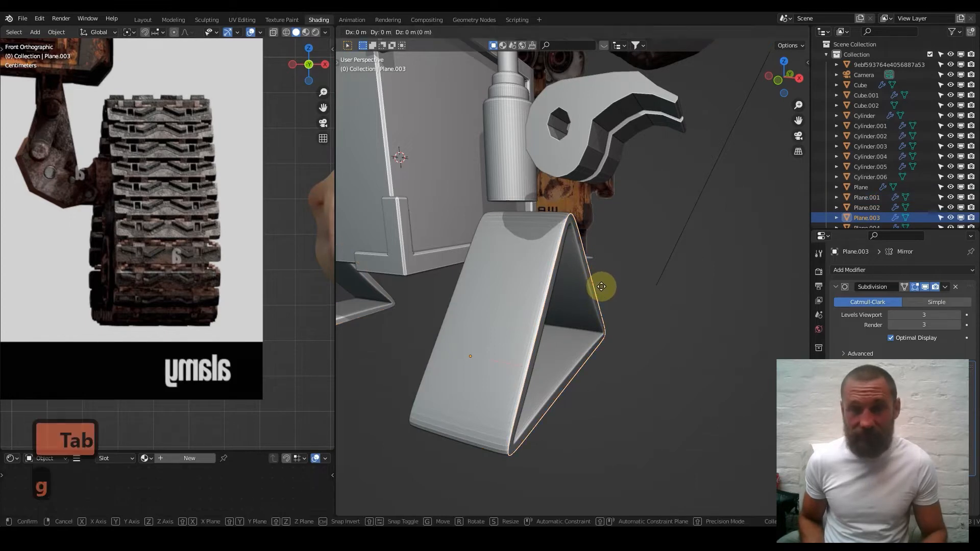
{"action": "key", "text": "x"}
{"action": "left_click", "coordinate": [749, 324]}
{"action": "scroll", "coordinate": [714, 318], "scroll_direction": "down", "scroll_amount": 2}
{"action": "middle_click_drag", "start_coordinate": [686, 314], "coordinate": [626, 321], "text": "shift"}
{"action": "key", "text": "g"}
{"action": "key", "text": "x"}
{"action": "left_click", "coordinate": [657, 318]}
- Add a cube mesh, scale it down in front view and place it at the top of the triangular outline
{"action": "key", "text": "shift+a"}
{"action": "mouse_move", "coordinate": [568, 294]}
{"action": "left_click", "coordinate": [611, 305]}
{"action": "key", "text": "KP_1"}
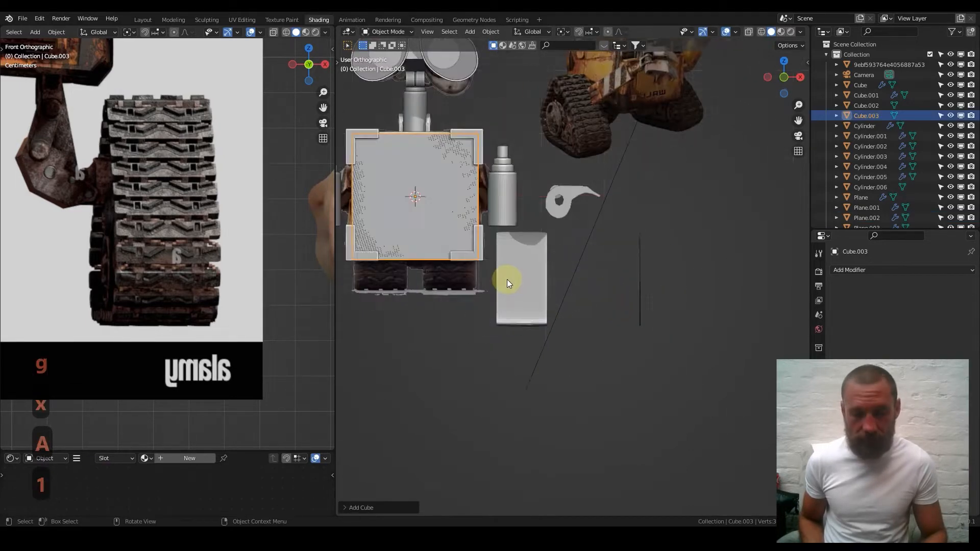
{"action": "key", "text": "s"}
{"action": "left_click", "coordinate": [572, 222]}
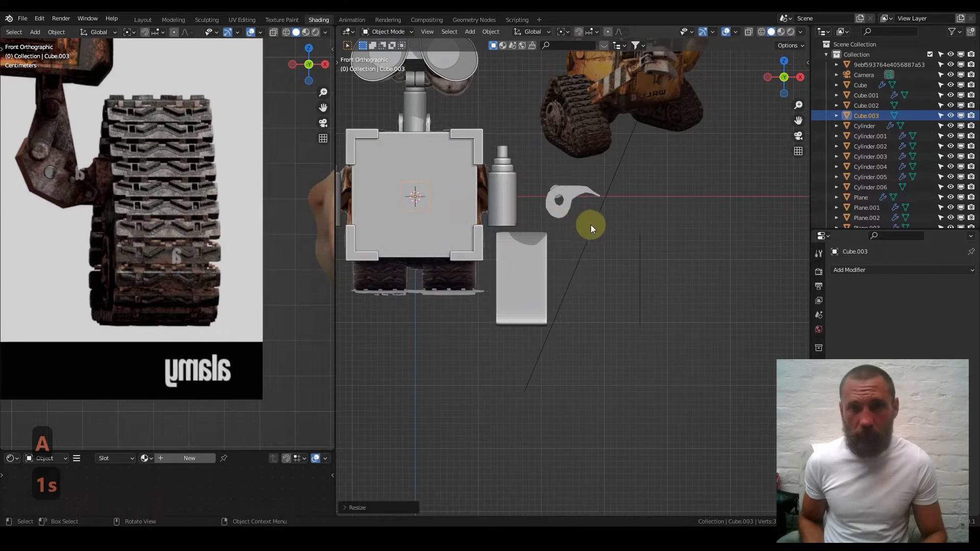
{"action": "key", "text": "g"}
{"action": "left_click", "coordinate": [710, 266]}
- Shape the small cube into a thin tread bar by stretching it along X and adjusting its overall size and Z height
{"action": "key", "text": "s"}
{"action": "key", "text": "s"}
{"action": "key", "text": "x"}
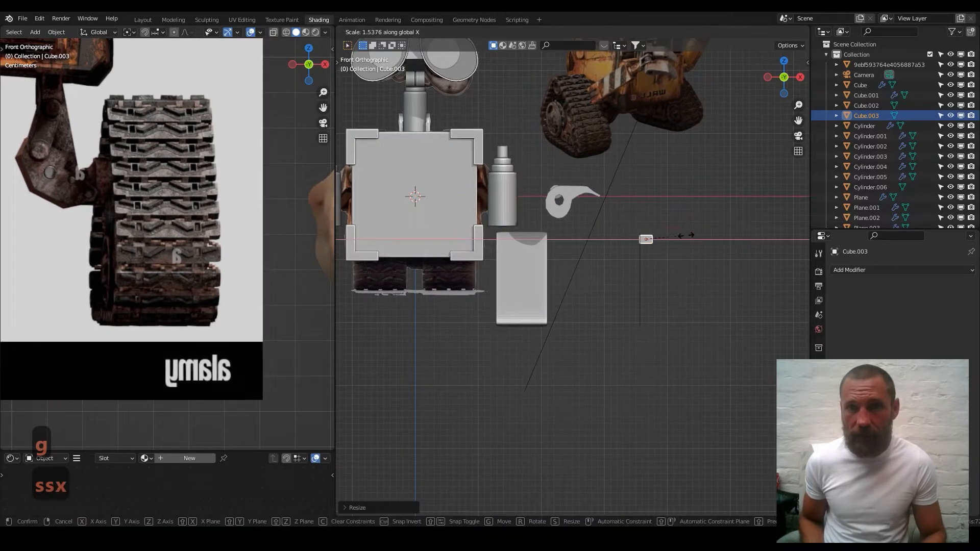
{"action": "left_click", "coordinate": [405, 234]}
{"action": "key", "text": "s"}
{"action": "left_click", "coordinate": [707, 224]}
{"action": "key", "text": "s"}
{"action": "key", "text": "z"}
{"action": "left_click", "coordinate": [593, 134]}
{"action": "scroll", "coordinate": [658, 320], "scroll_direction": "up", "scroll_amount": 3}
{"action": "middle_click_drag", "start_coordinate": [693, 233], "coordinate": [582, 250], "text": "shift"}
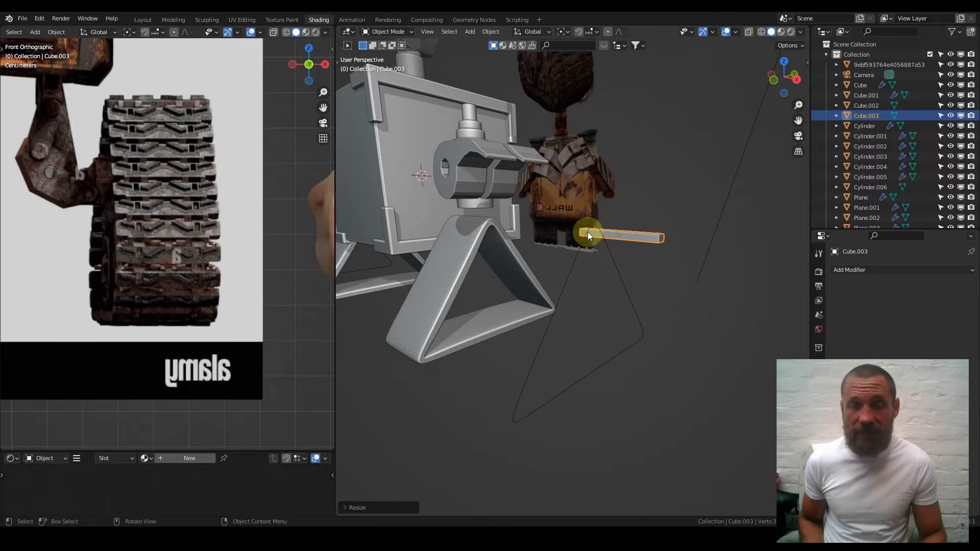
- Convert the triangular outline mesh with its Subdivision and Mirror modifiers into a curve
{"action": "left_click", "coordinate": [579, 248]}
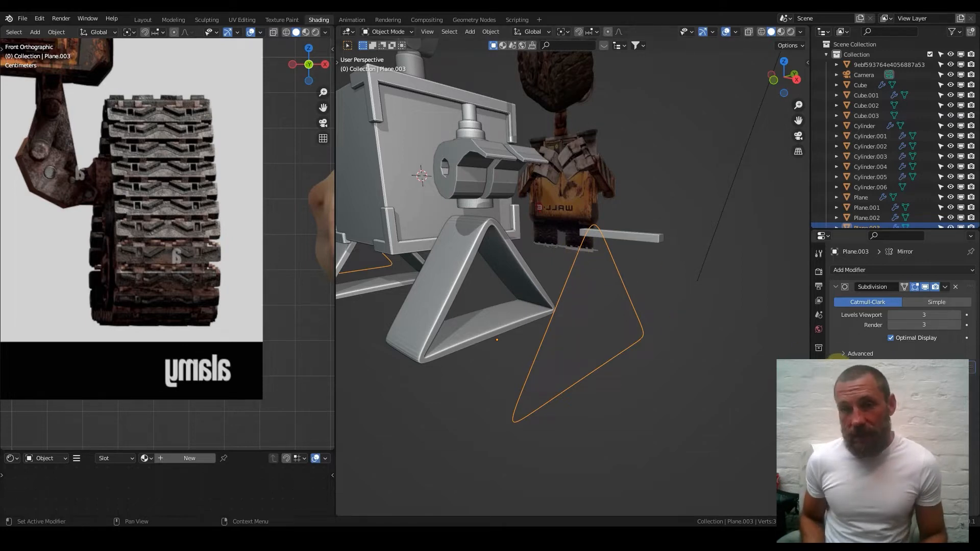
{"action": "left_click", "coordinate": [835, 286]}
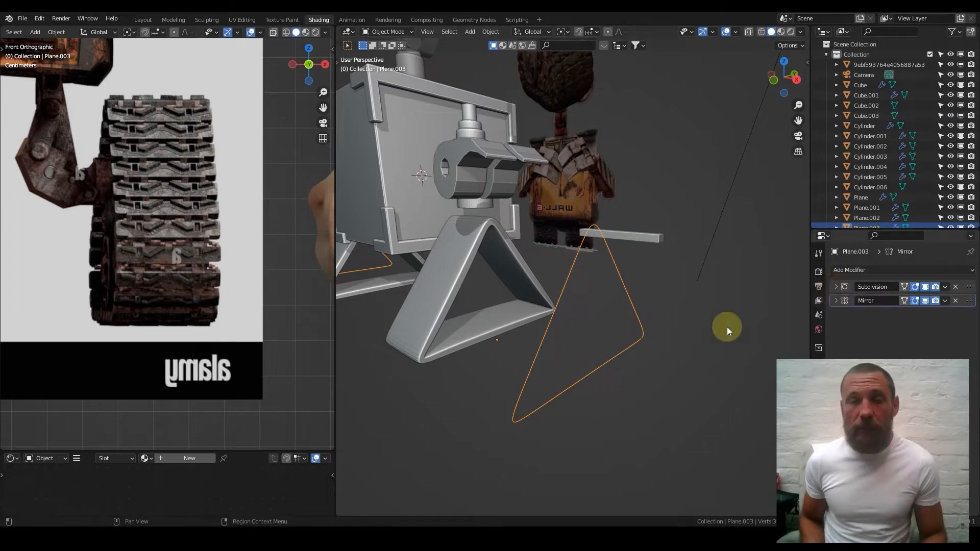
{"action": "mouse_move", "coordinate": [635, 324]}
{"action": "middle_mouse_down"}
{"action": "mouse_move", "coordinate": [688, 335]}
{"action": "mouse_move", "coordinate": [651, 333]}
{"action": "mouse_move", "coordinate": [644, 313]}
{"action": "middle_mouse_up"}
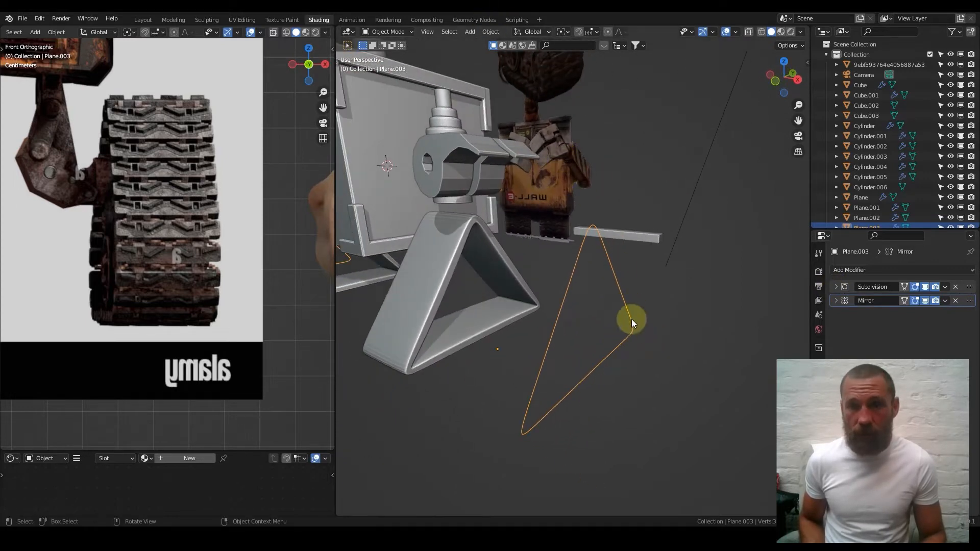
{"action": "key", "text": "q"}
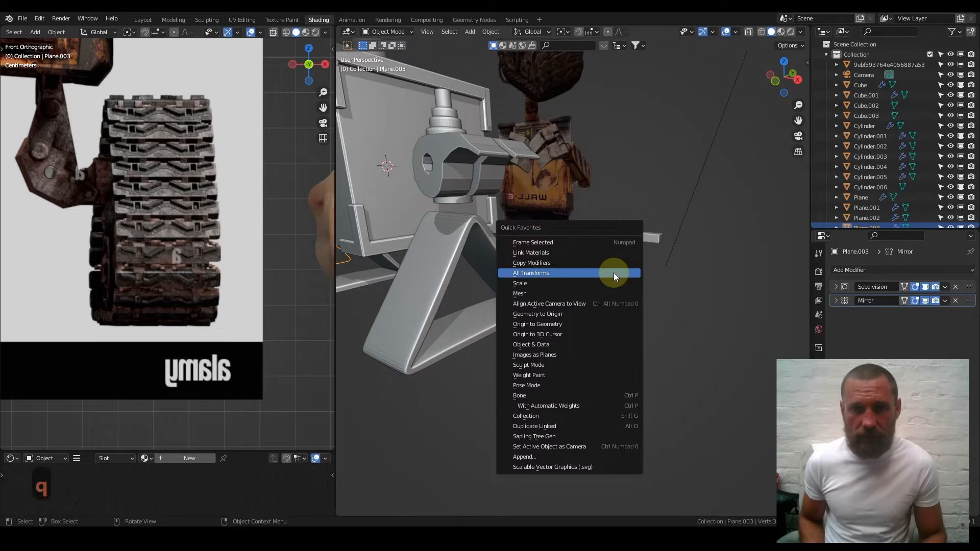
{"action": "left_click", "coordinate": [613, 273]}
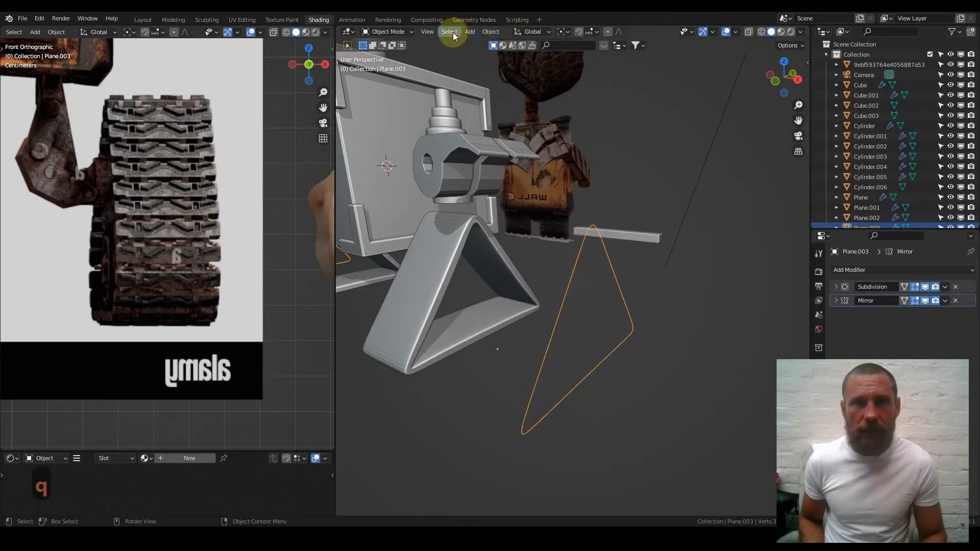
{"action": "left_click", "coordinate": [490, 31]}
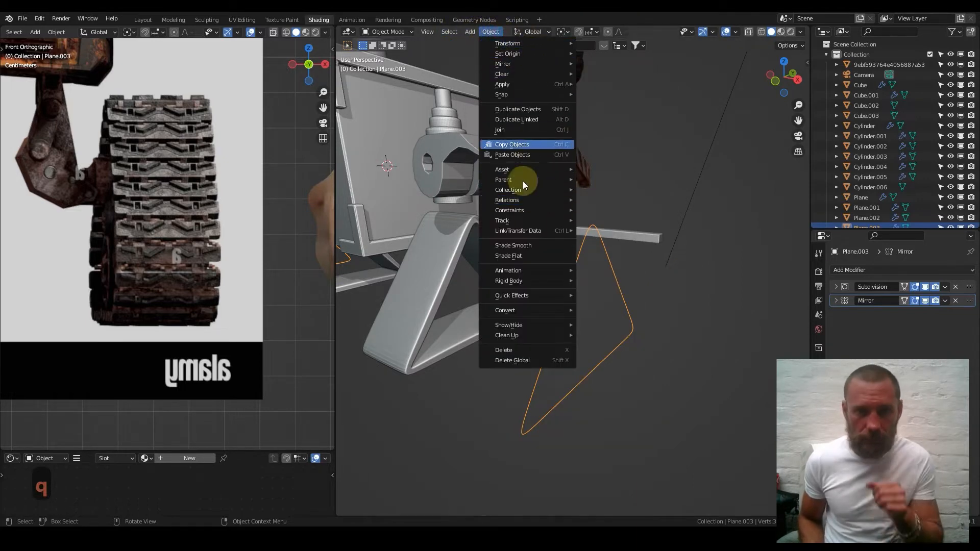
{"action": "mouse_move", "coordinate": [531, 182]}
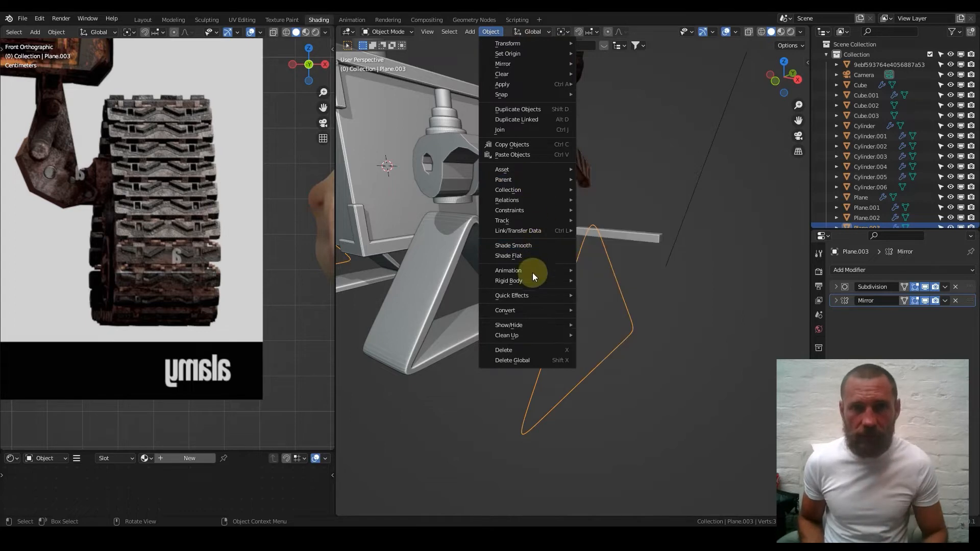
{"action": "mouse_move", "coordinate": [556, 310]}
{"action": "left_click", "coordinate": [631, 310]}
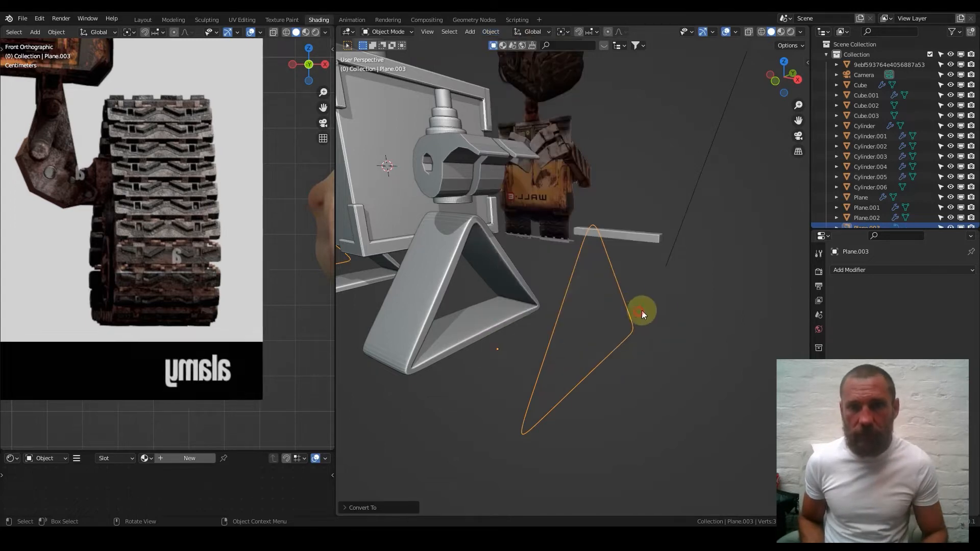
{"action": "key", "text": "Tab"}
{"action": "key", "text": "Tab"}
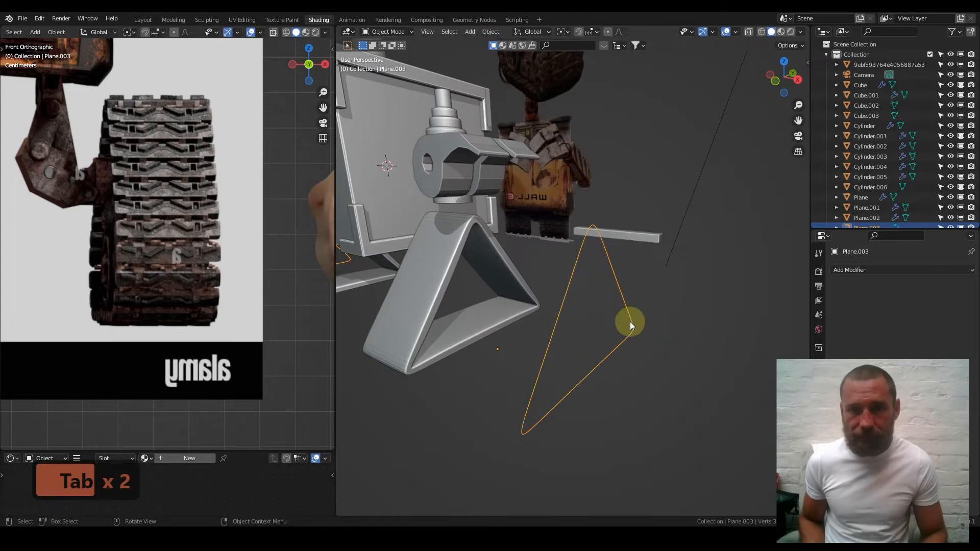
- Add an Array modifier with a fixed count of 2 to the tread bar and collapse its settings
{"action": "left_click", "coordinate": [630, 237]}
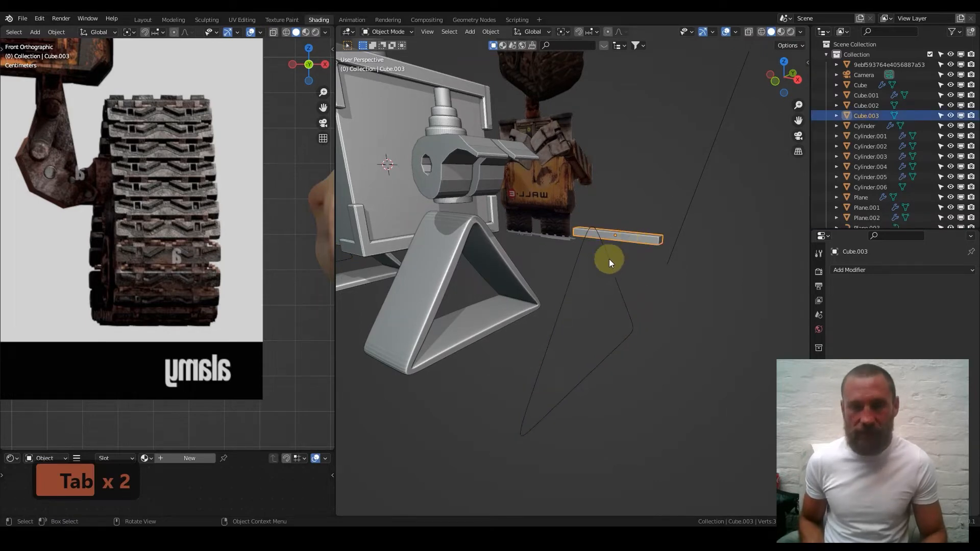
{"action": "middle_click_drag", "start_coordinate": [611, 270], "coordinate": [592, 342]}
{"action": "scroll", "coordinate": [405, 280], "scroll_direction": "down", "scroll_amount": 5}
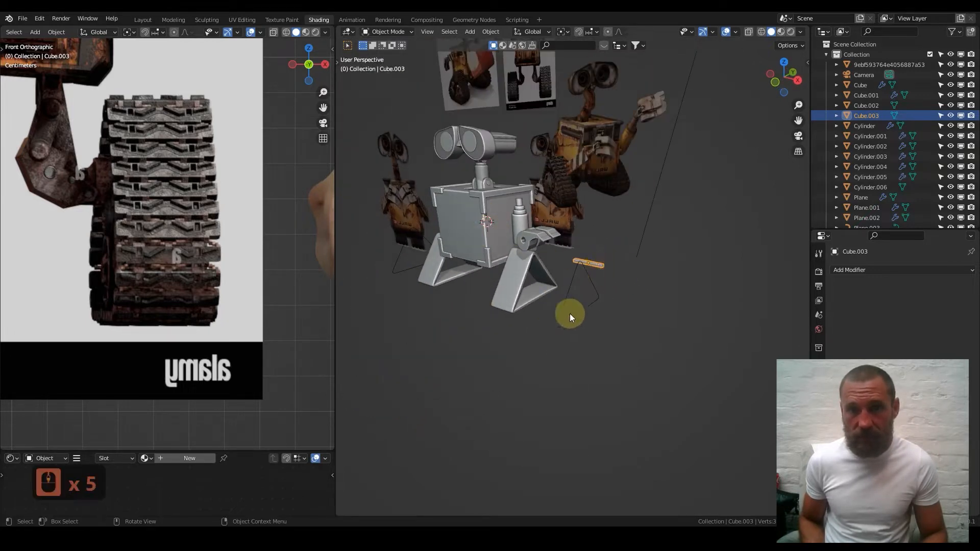
{"action": "scroll", "coordinate": [624, 274], "scroll_direction": "up", "scroll_amount": 3}
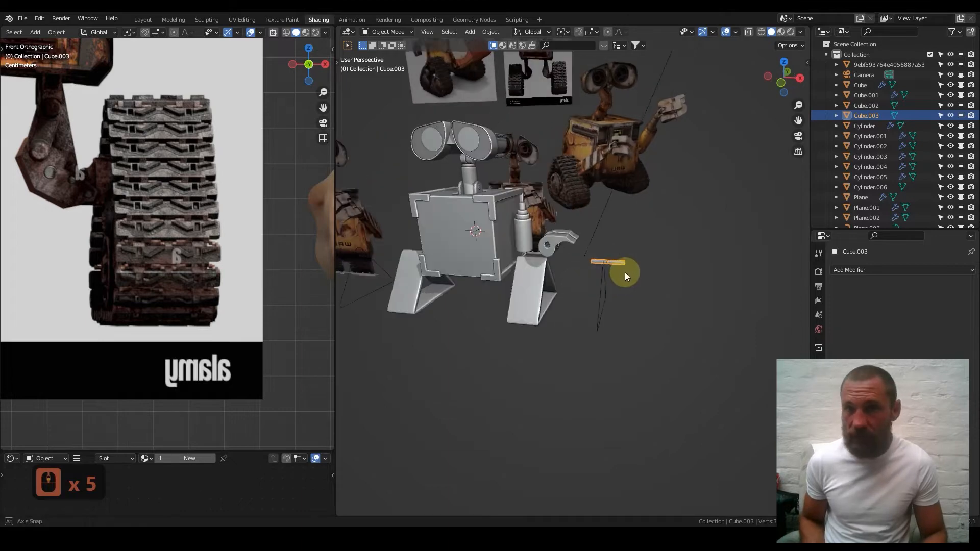
{"action": "middle_click_drag", "start_coordinate": [623, 274], "coordinate": [607, 236], "text": "shift"}
{"action": "left_click", "coordinate": [903, 269]}
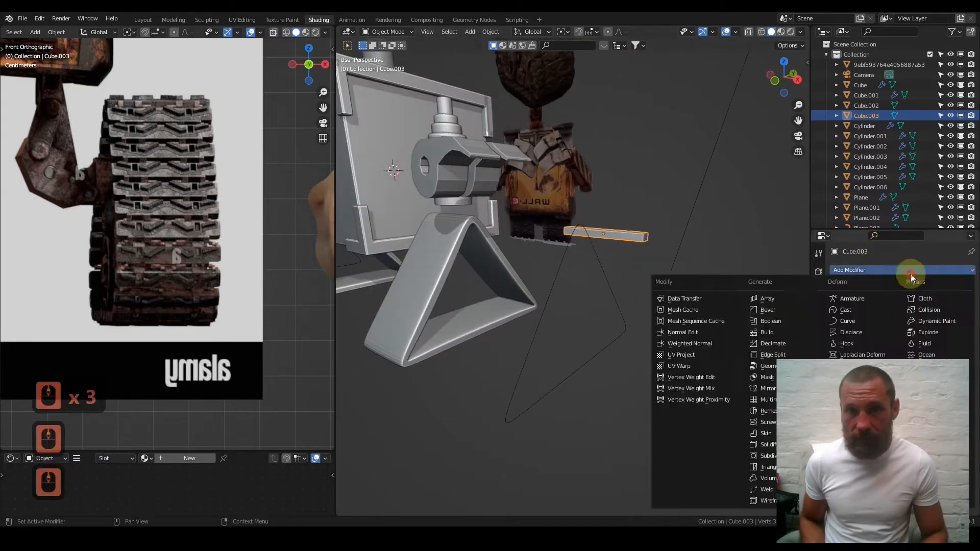
{"action": "left_click", "coordinate": [794, 298]}
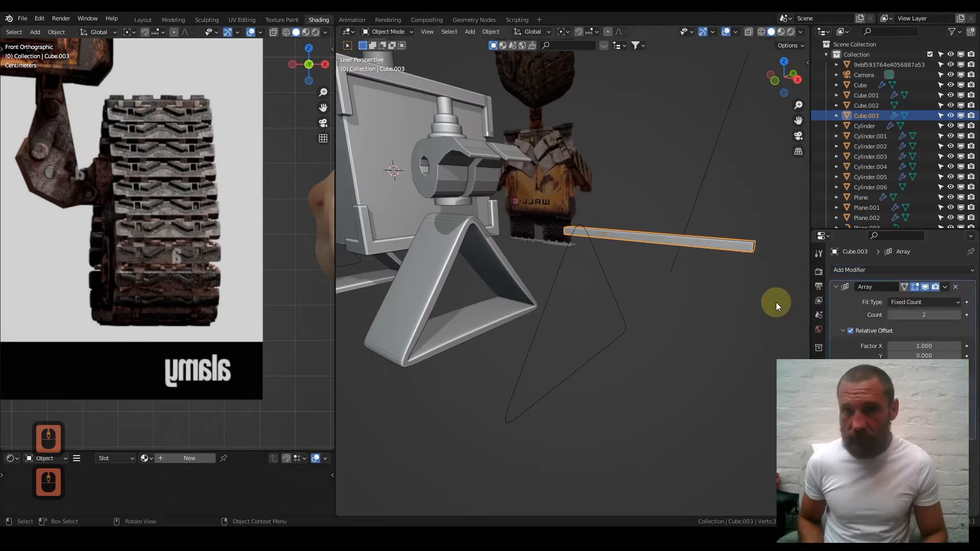
{"action": "left_click", "coordinate": [843, 287]}
- Add a Curve modifier to the tread bar with the triangular outline, Plane.003, as its curve object
{"action": "left_click", "coordinate": [865, 269]}
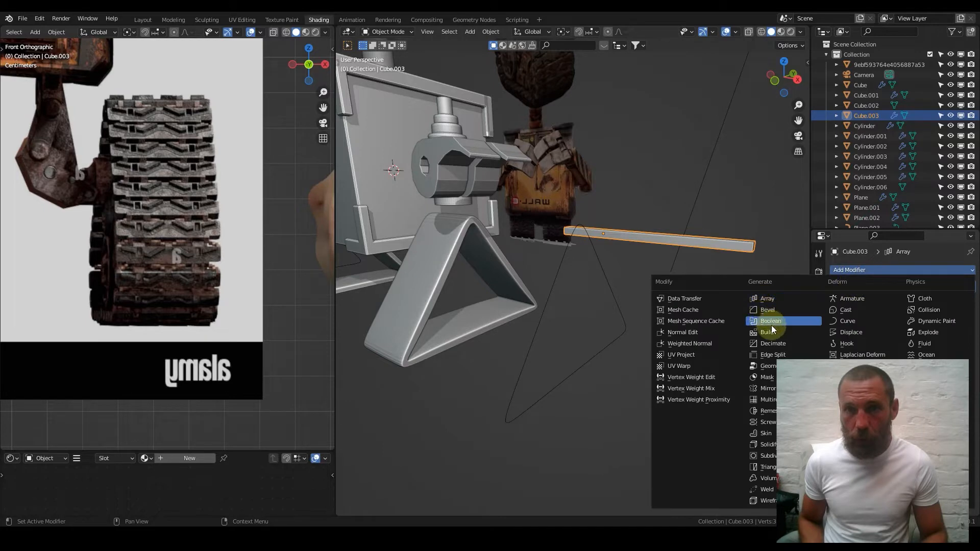
{"action": "left_click", "coordinate": [859, 323]}
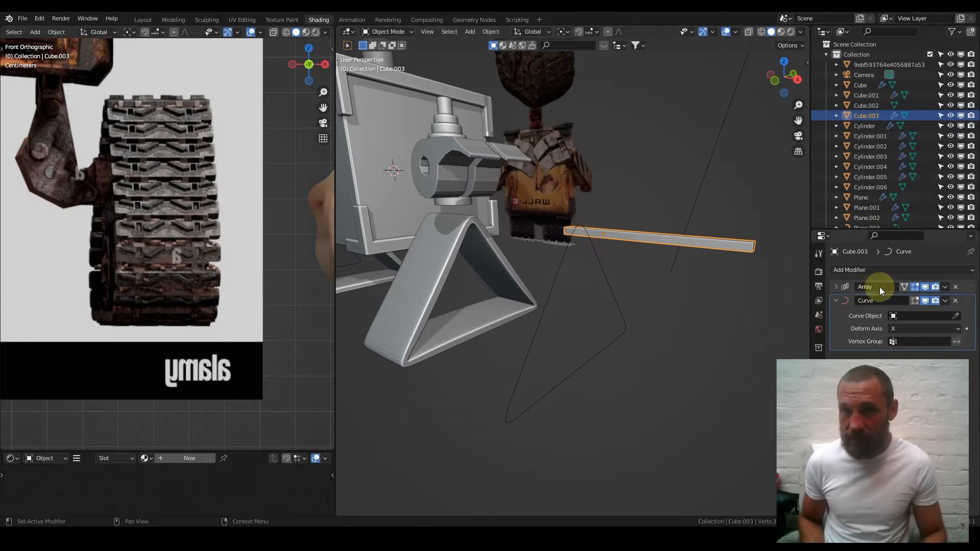
{"action": "left_click", "coordinate": [586, 362]}
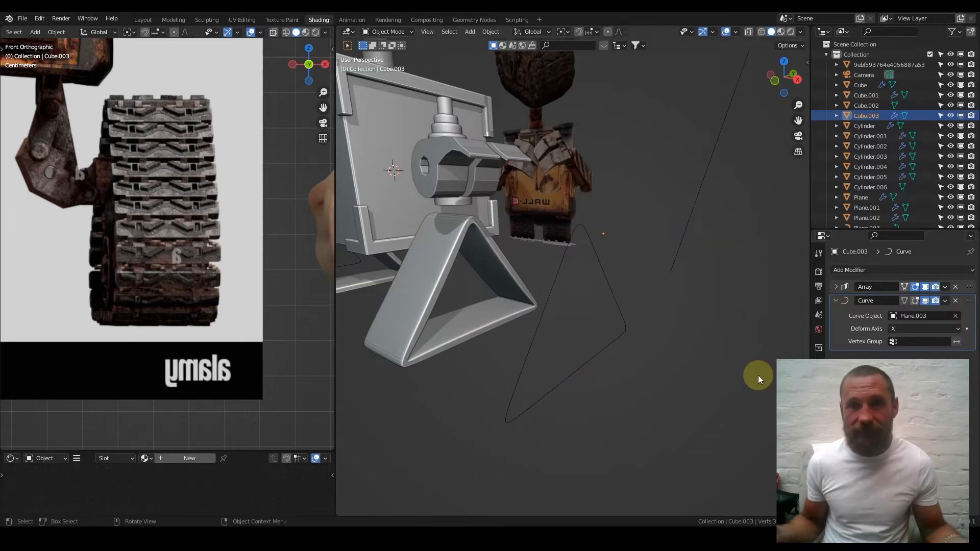
- Examine the curve-deformed tread bar's position and orientation relative to the mirrored triangular outline and the robot
{"action": "scroll", "coordinate": [714, 354], "scroll_direction": "down", "scroll_amount": 5}
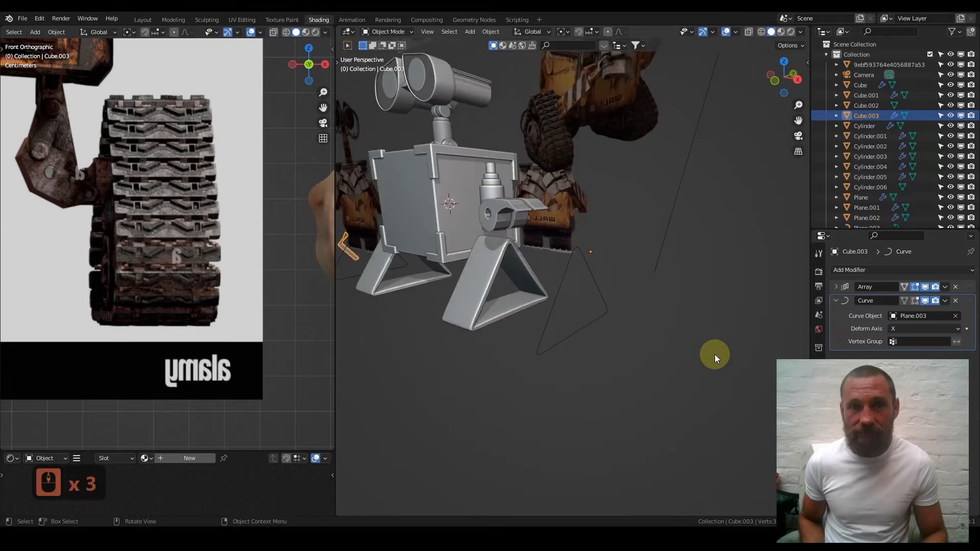
{"action": "scroll", "coordinate": [714, 354], "scroll_direction": "down", "scroll_amount": 3}
{"action": "scroll", "coordinate": [714, 354], "scroll_direction": "up", "scroll_amount": 1}
{"action": "middle_click_drag", "start_coordinate": [466, 274], "coordinate": [598, 296], "text": "shift"}
{"action": "scroll", "coordinate": [562, 304], "scroll_direction": "up", "scroll_amount": 1}
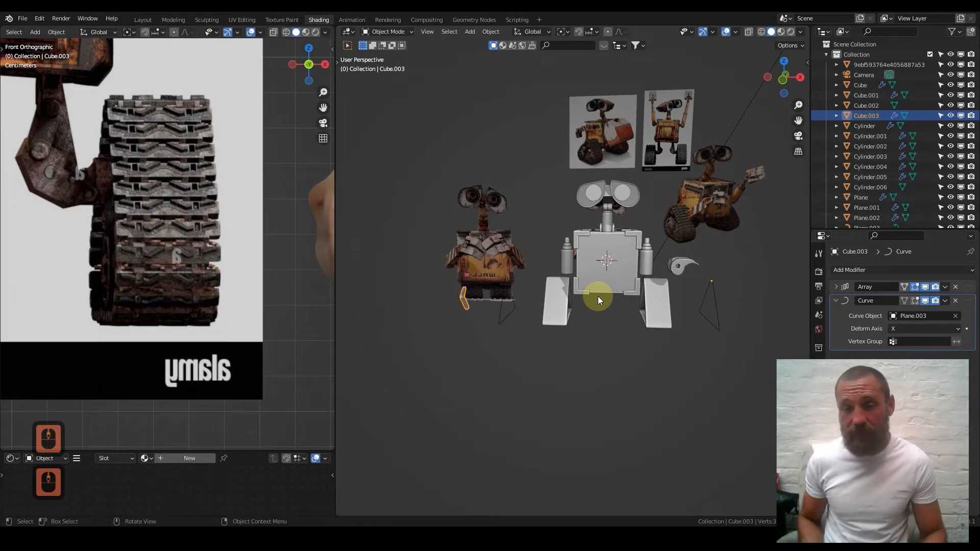
{"action": "scroll", "coordinate": [460, 302], "scroll_direction": "up", "scroll_amount": 2}
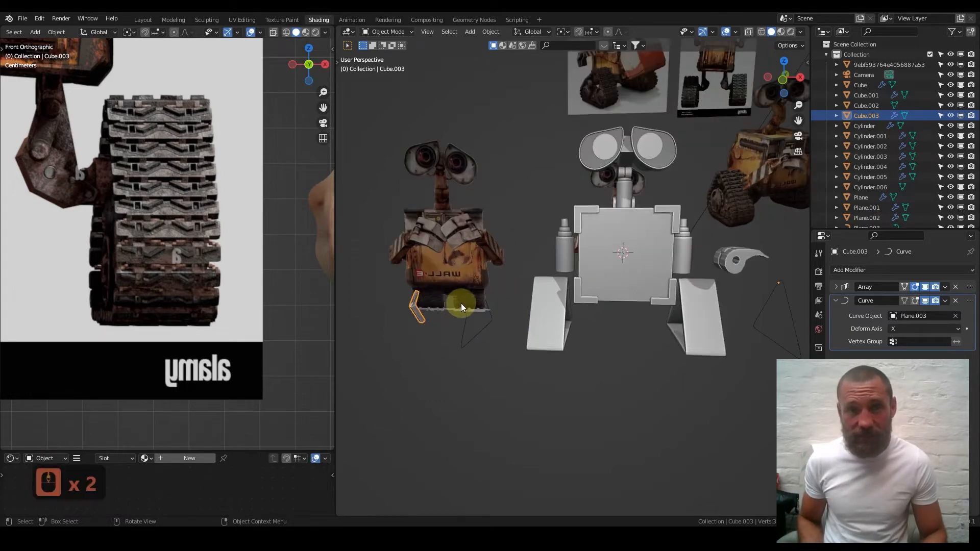
{"action": "middle_click_drag", "start_coordinate": [420, 307], "coordinate": [500, 310]}
{"action": "mouse_move", "coordinate": [500, 310]}
{"action": "middle_mouse_down", "text": "shift"}
{"action": "mouse_move", "coordinate": [418, 314]}
{"action": "mouse_move", "coordinate": [495, 314]}
{"action": "middle_mouse_up", "text": "shift"}
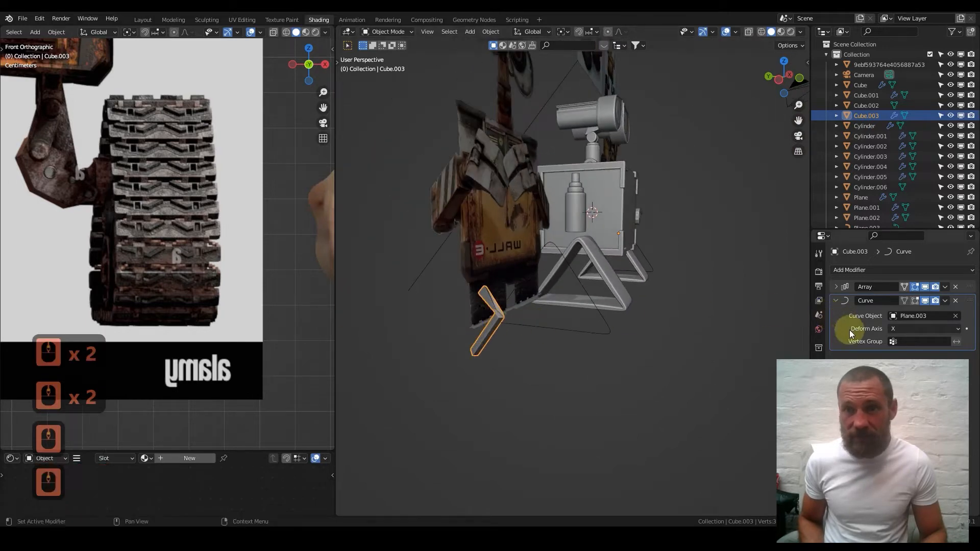
- Raise the tread bar's Array modifier count to 16 along the curve
{"action": "left_click", "coordinate": [835, 290]}
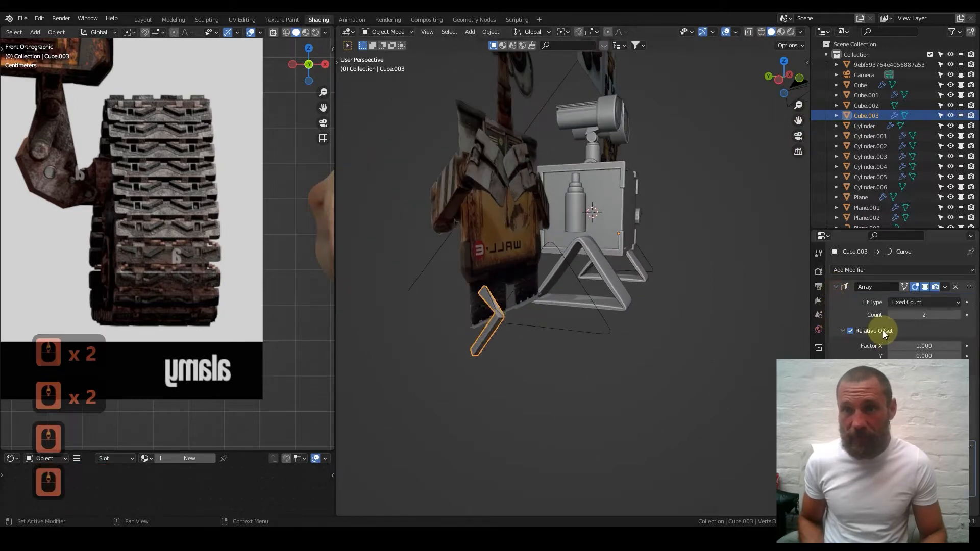
{"action": "left_click", "coordinate": [957, 315]}
{"action": "left_click", "coordinate": [957, 315]}
{"action": "left_click", "coordinate": [957, 315]}
{"action": "left_click", "coordinate": [957, 315]}
{"action": "left_click", "coordinate": [958, 315]}
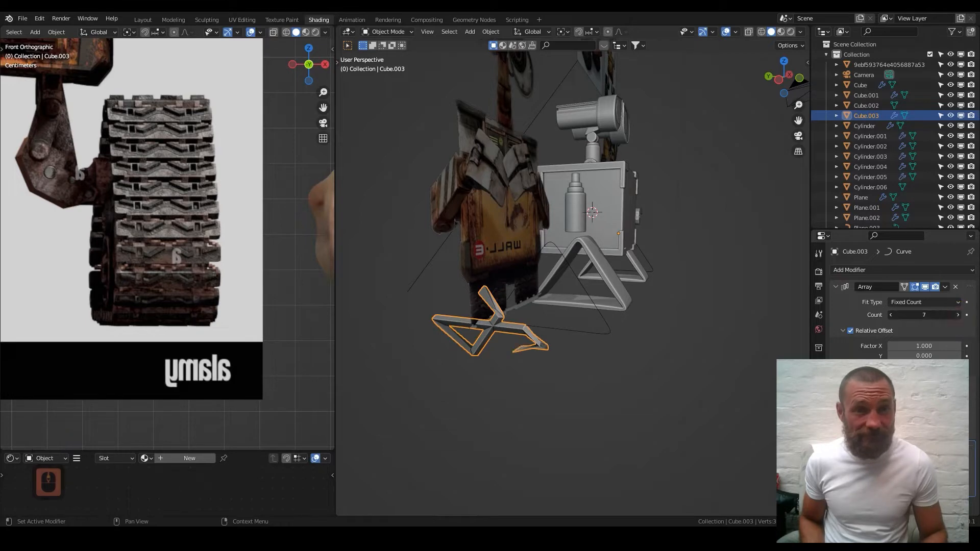
{"action": "left_click", "coordinate": [957, 316]}
{"action": "left_click", "coordinate": [958, 316]}
{"action": "left_click", "coordinate": [958, 316]}
{"action": "left_click", "coordinate": [958, 316]}
{"action": "left_click", "coordinate": [958, 316]}
{"action": "left_click", "coordinate": [958, 315]}
{"action": "left_click", "coordinate": [957, 315]}
{"action": "left_click", "coordinate": [958, 315]}
{"action": "left_click", "coordinate": [957, 316]}
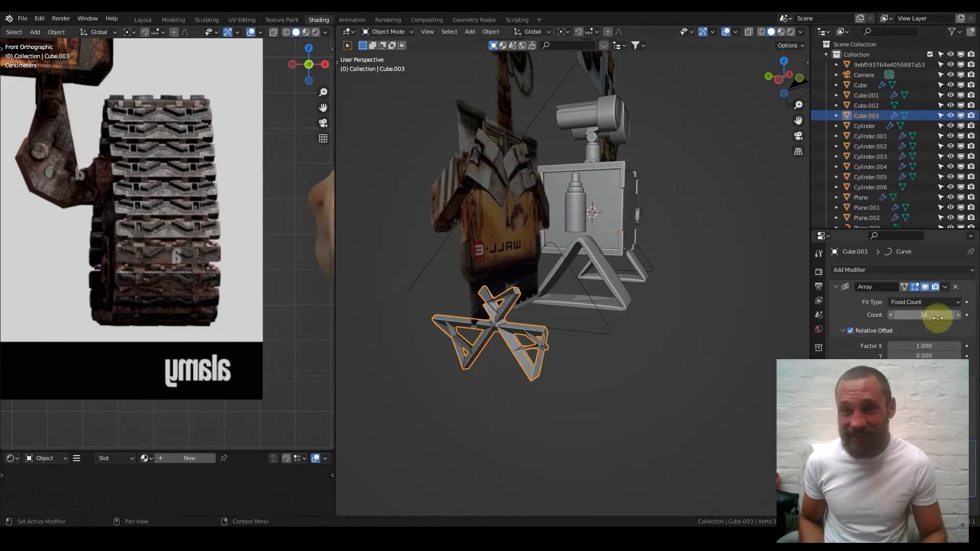
{"action": "left_click_drag", "start_coordinate": [929, 345], "coordinate": [926, 365]}
{"action": "right_click", "coordinate": [920, 356]}
- Delete the curve-deformed tread bar and the triangular outline curve it follows
{"action": "key", "text": "x"}
{"action": "left_click", "coordinate": [725, 276]}
{"action": "key", "text": "1"}
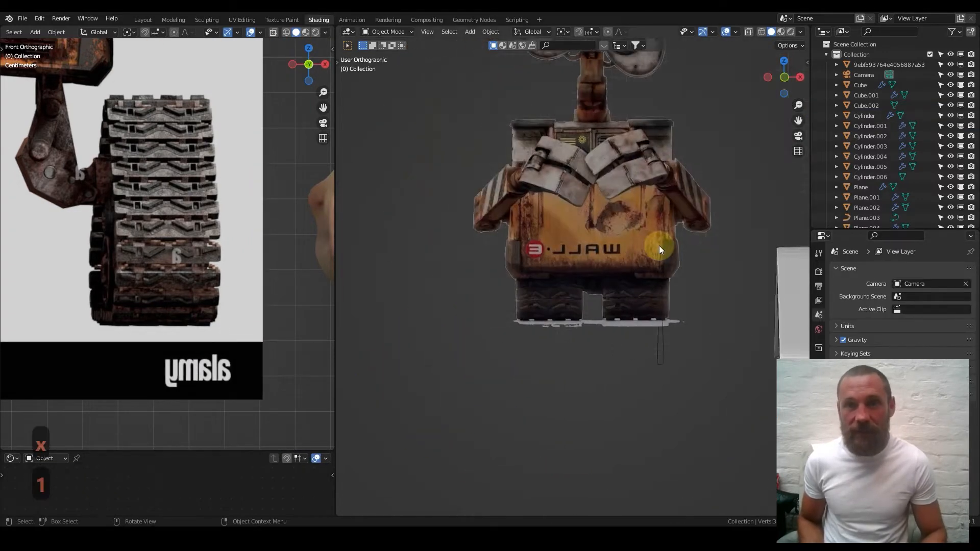
{"action": "left_click", "coordinate": [662, 338]}
{"action": "middle_click_drag", "start_coordinate": [753, 323], "coordinate": [343, 286], "text": "shift"}
{"action": "key", "text": "x"}
{"action": "left_click", "coordinate": [614, 277]}
- Examine the tread plates up close in the front-view reference photo of the raised-arm robot
{"action": "middle_click_drag", "start_coordinate": [753, 297], "coordinate": [614, 302], "text": "shift"}
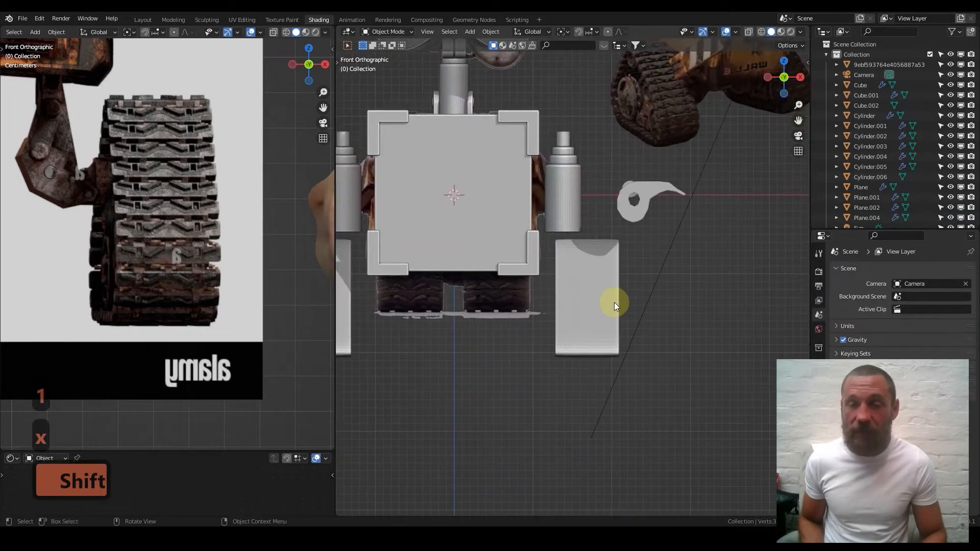
{"action": "scroll", "coordinate": [127, 241], "scroll_direction": "up", "scroll_amount": 2}
{"action": "scroll", "coordinate": [160, 214], "scroll_direction": "up", "scroll_amount": 4}
{"action": "scroll", "coordinate": [198, 241], "scroll_direction": "down", "scroll_amount": 4}
{"action": "key", "text": "1"}
{"action": "scroll", "coordinate": [212, 216], "scroll_direction": "down", "scroll_amount": 8}
{"action": "scroll", "coordinate": [212, 216], "scroll_direction": "down", "scroll_amount": 2}
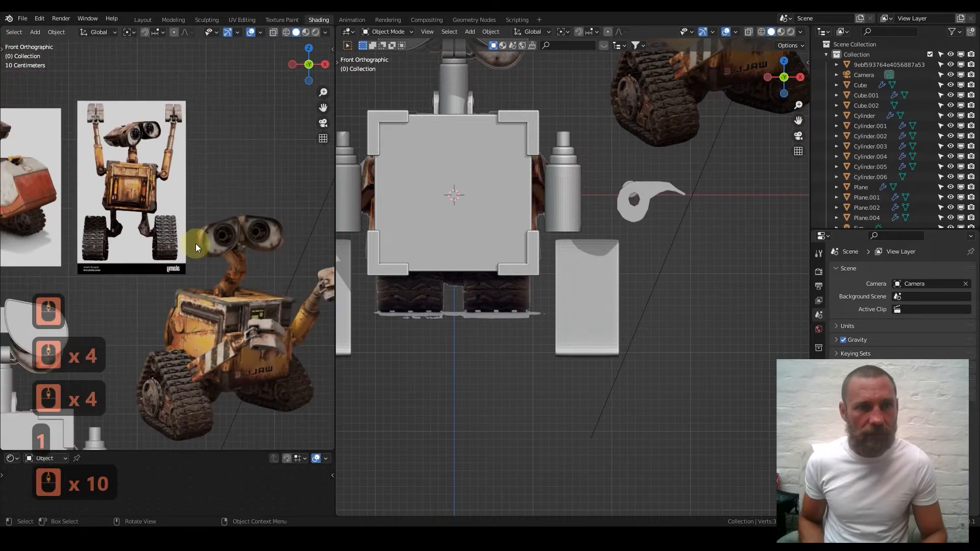
{"action": "scroll", "coordinate": [190, 253], "scroll_direction": "up", "scroll_amount": 11}
{"action": "scroll", "coordinate": [195, 179], "scroll_direction": "up", "scroll_amount": 4}
{"action": "mouse_move", "coordinate": [195, 164]}
{"action": "middle_mouse_down", "text": "shift"}
{"action": "mouse_move", "coordinate": [225, 178]}
{"action": "mouse_move", "coordinate": [173, 175]}
{"action": "mouse_move", "coordinate": [205, 171]}
{"action": "middle_mouse_up", "text": "shift"}
{"action": "scroll", "coordinate": [176, 175], "scroll_direction": "down", "scroll_amount": 2}
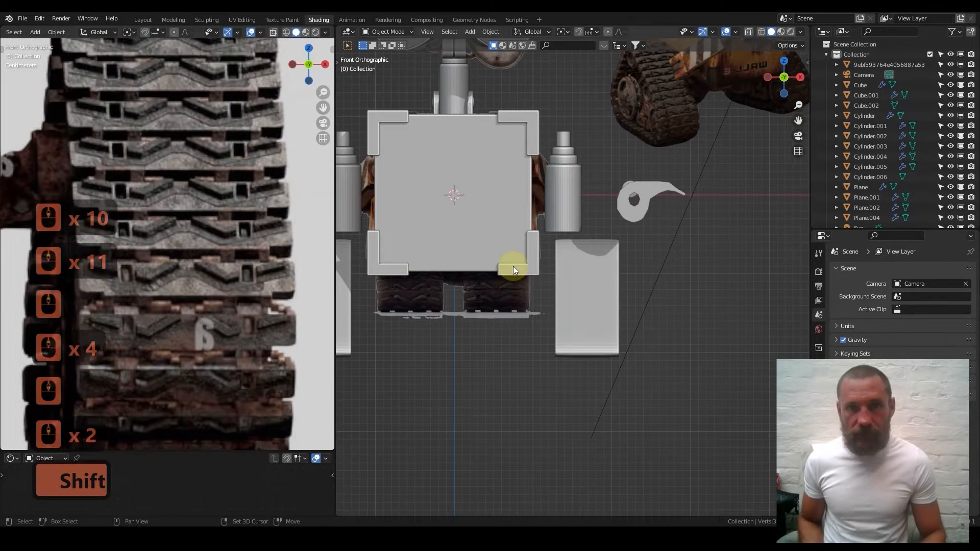
- Add a cube mesh, place it beside the track frame and scale it down to a small block
{"action": "key", "text": "shift+a"}
{"action": "mouse_move", "coordinate": [513, 263]}
{"action": "left_click", "coordinate": [549, 271]}
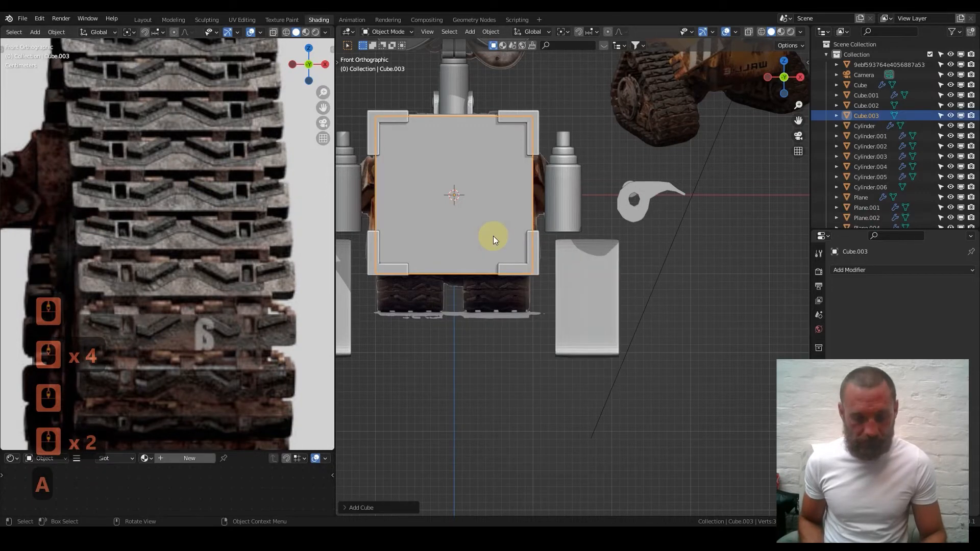
{"action": "key", "text": "g"}
{"action": "left_click", "coordinate": [710, 350]}
{"action": "key", "text": "s"}
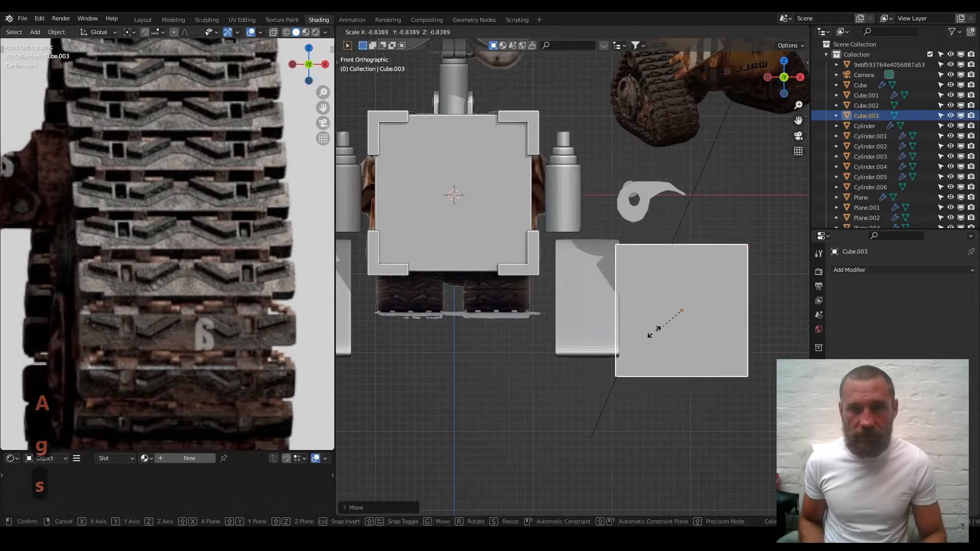
{"action": "left_click", "coordinate": [681, 310]}
{"action": "key", "text": "s"}
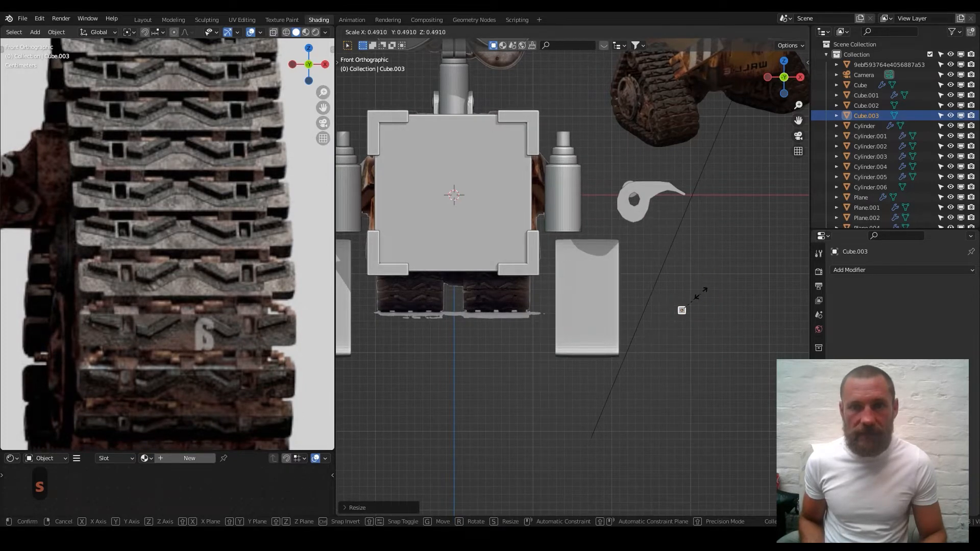
{"action": "left_click", "coordinate": [701, 295]}
- Move the small cube onto the track frame and bring it forward along the Y axis
{"action": "key", "text": "g"}
{"action": "left_click", "coordinate": [581, 308]}
{"action": "scroll", "coordinate": [214, 289], "scroll_direction": "down", "scroll_amount": 15}
{"action": "middle_click_drag", "start_coordinate": [214, 289], "coordinate": [216, 317]}
{"action": "key", "text": "g"}
{"action": "key", "text": "y"}
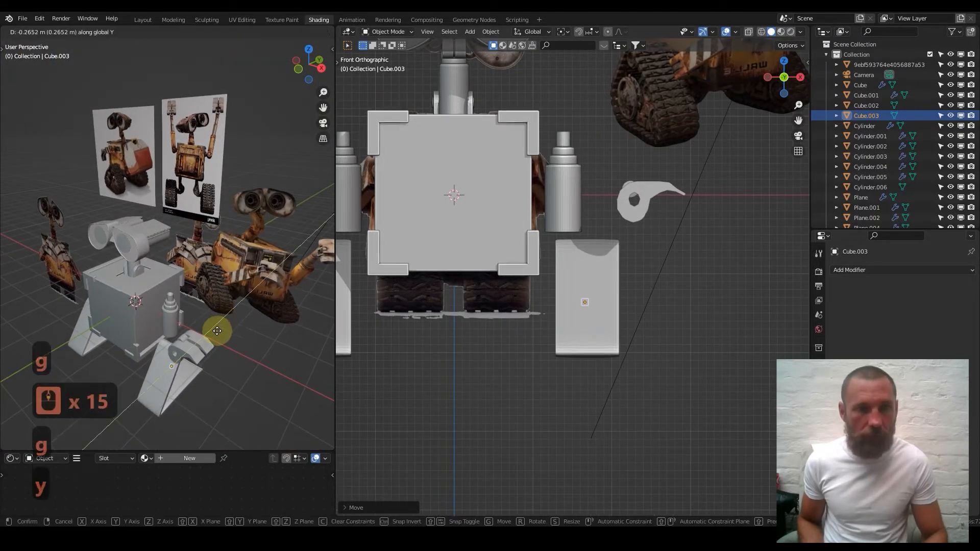
{"action": "left_click", "coordinate": [194, 342]}
- Move the small cube over the robot's track in the front reference image behind the body
{"action": "key", "text": "1"}
{"action": "scroll", "coordinate": [587, 327], "scroll_direction": "up", "scroll_amount": 3}
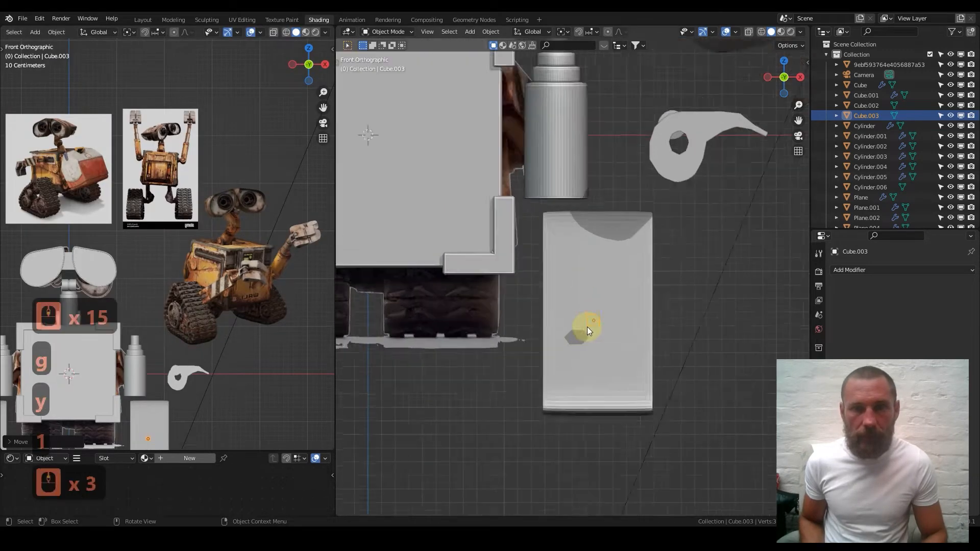
{"action": "scroll", "coordinate": [587, 326], "scroll_direction": "up", "scroll_amount": 2}
{"action": "middle_click_drag", "start_coordinate": [572, 258], "coordinate": [546, 173], "text": "shift"}
{"action": "scroll", "coordinate": [565, 210], "scroll_direction": "up", "scroll_amount": 2}
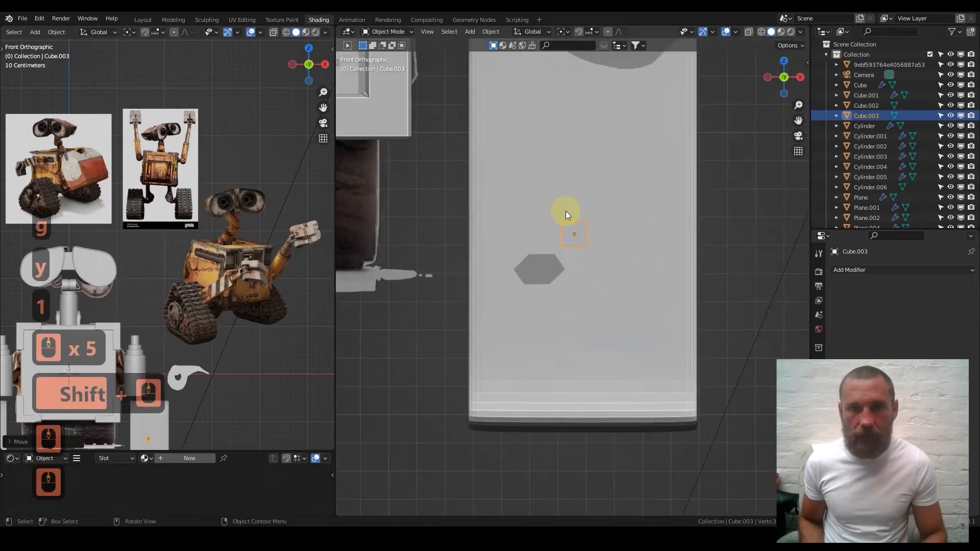
{"action": "scroll", "coordinate": [579, 220], "scroll_direction": "down", "scroll_amount": 6}
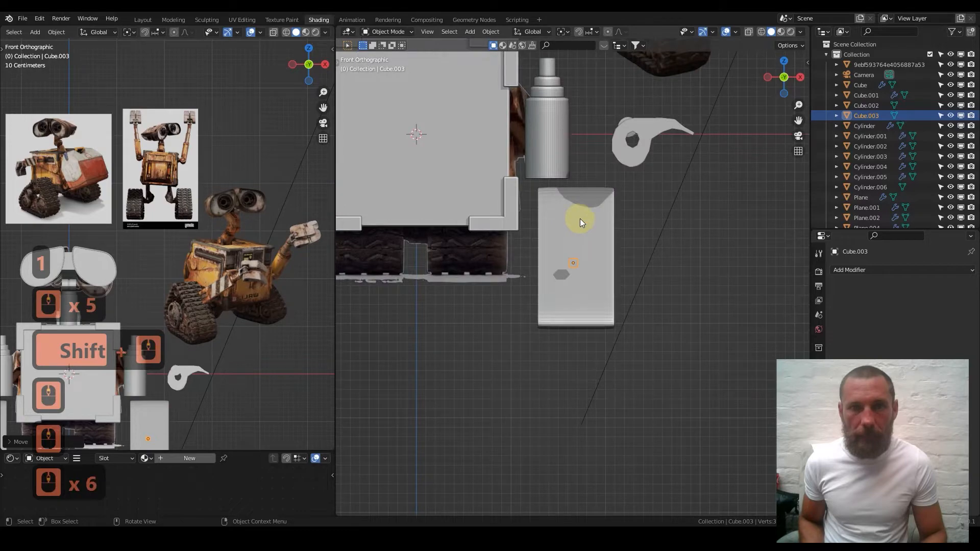
{"action": "scroll", "coordinate": [592, 254], "scroll_direction": "up", "scroll_amount": 4}
{"action": "scroll", "coordinate": [595, 249], "scroll_direction": "down", "scroll_amount": 5}
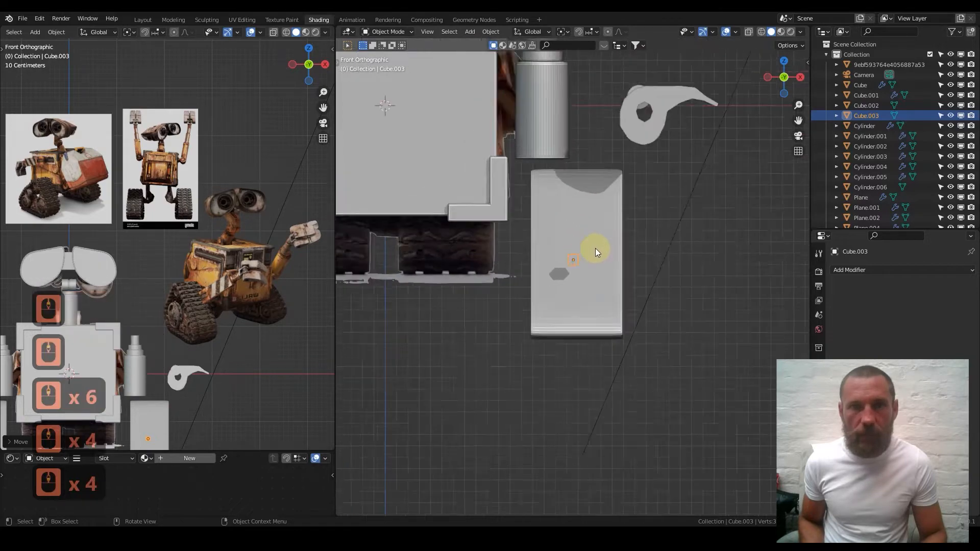
{"action": "scroll", "coordinate": [584, 255], "scroll_direction": "up", "scroll_amount": 5}
{"action": "middle_click_drag", "start_coordinate": [583, 258], "coordinate": [719, 267], "text": "shift"}
{"action": "key", "text": "g"}
{"action": "left_click", "coordinate": [418, 252]}
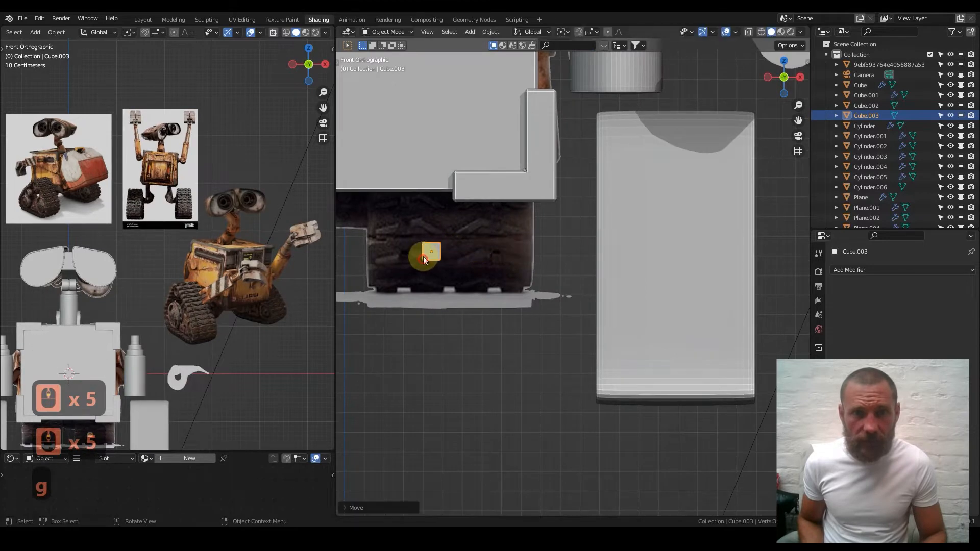
- Stretch and shift the cube along X to span the reference track's width, and increase its height along Z
{"action": "scroll", "coordinate": [424, 256], "scroll_direction": "up", "scroll_amount": 3}
{"action": "middle_click_drag", "start_coordinate": [507, 260], "coordinate": [555, 237], "text": "shift"}
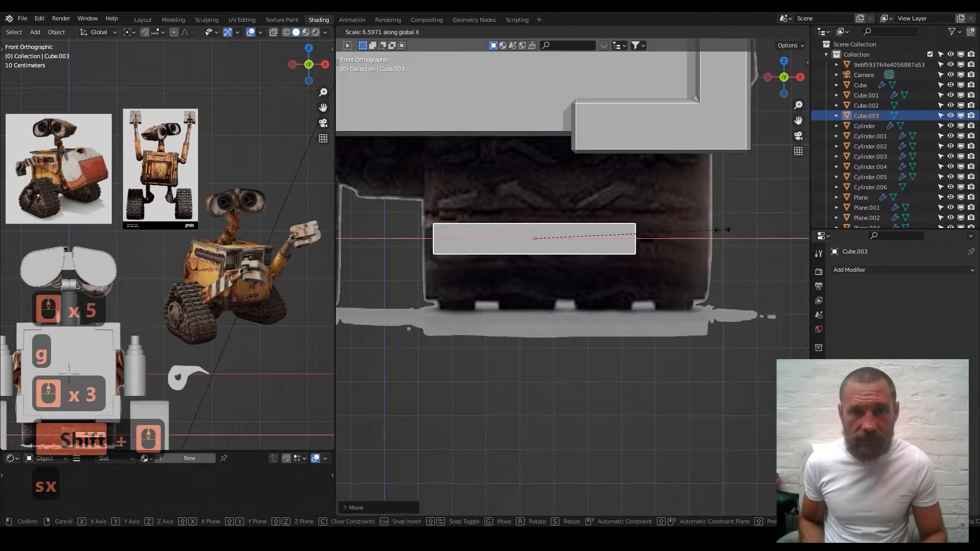
{"action": "left_click", "coordinate": [776, 214]}
{"action": "key", "text": "g"}
{"action": "key", "text": "x"}
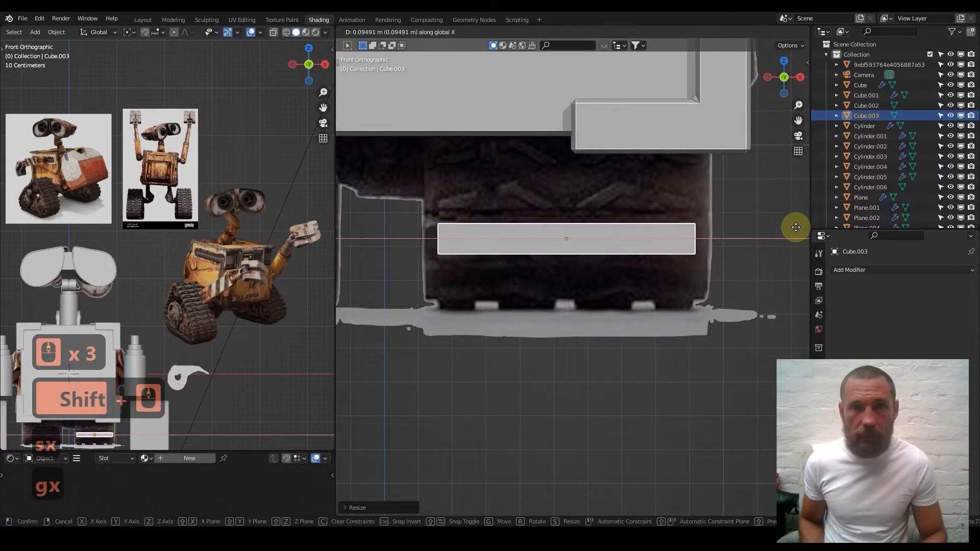
{"action": "left_click", "coordinate": [792, 225]}
{"action": "key", "text": "s"}
{"action": "key", "text": "x"}
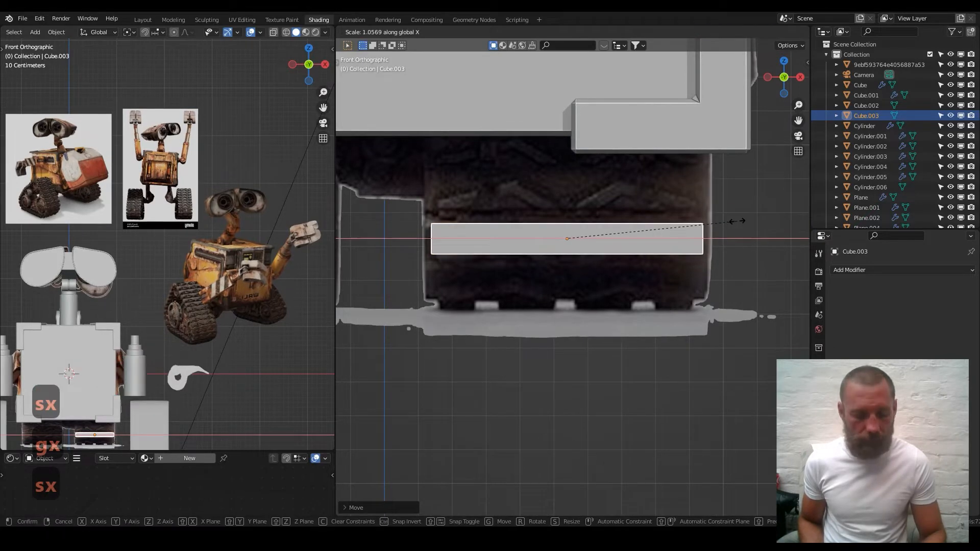
{"action": "left_click", "coordinate": [727, 187]}
{"action": "key", "text": "s"}
{"action": "key", "text": "z"}
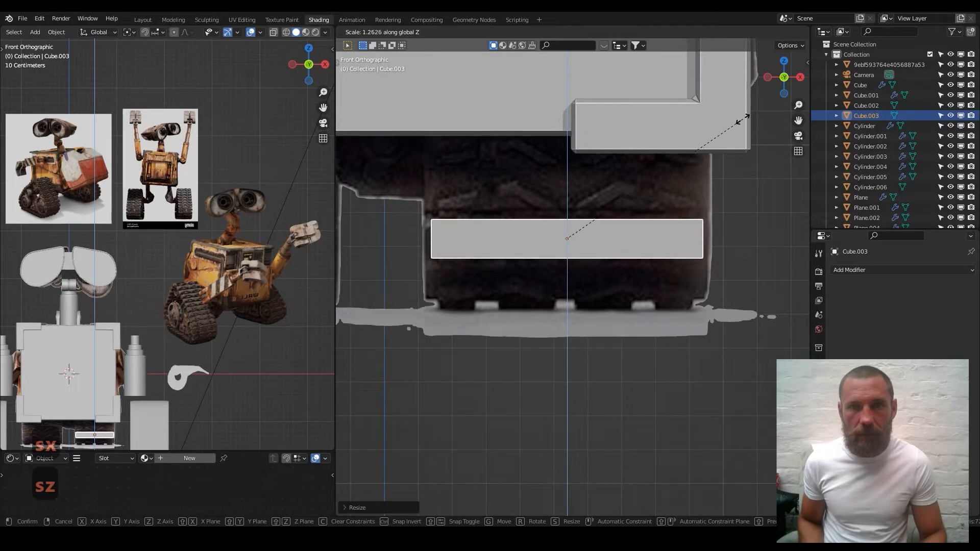
{"action": "left_click", "coordinate": [616, 278]}
- Move the resized tread bar back in front of the modelled track frame
{"action": "scroll", "coordinate": [627, 285], "scroll_direction": "down", "scroll_amount": 8}
{"action": "scroll", "coordinate": [611, 285], "scroll_direction": "up", "scroll_amount": 2}
{"action": "key", "text": "g"}
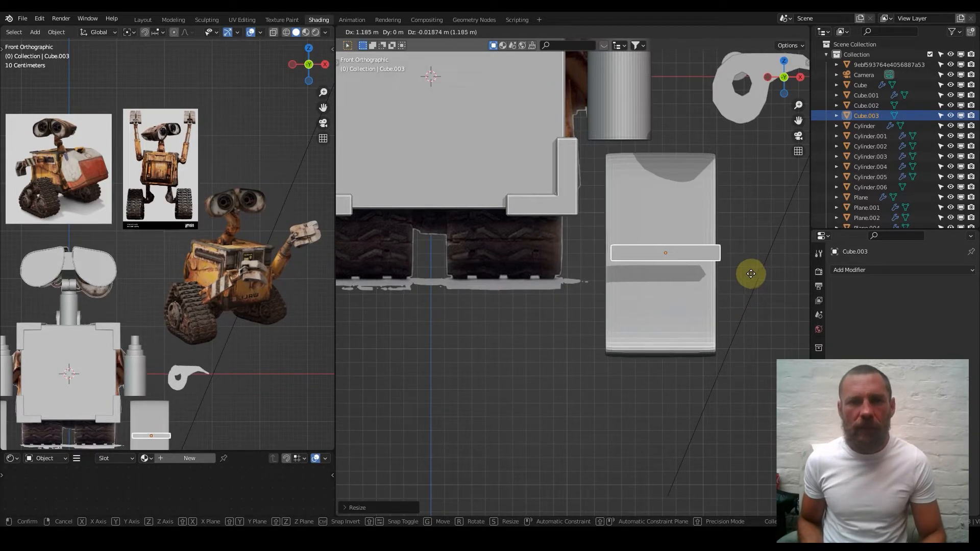
{"action": "left_click", "coordinate": [750, 276]}
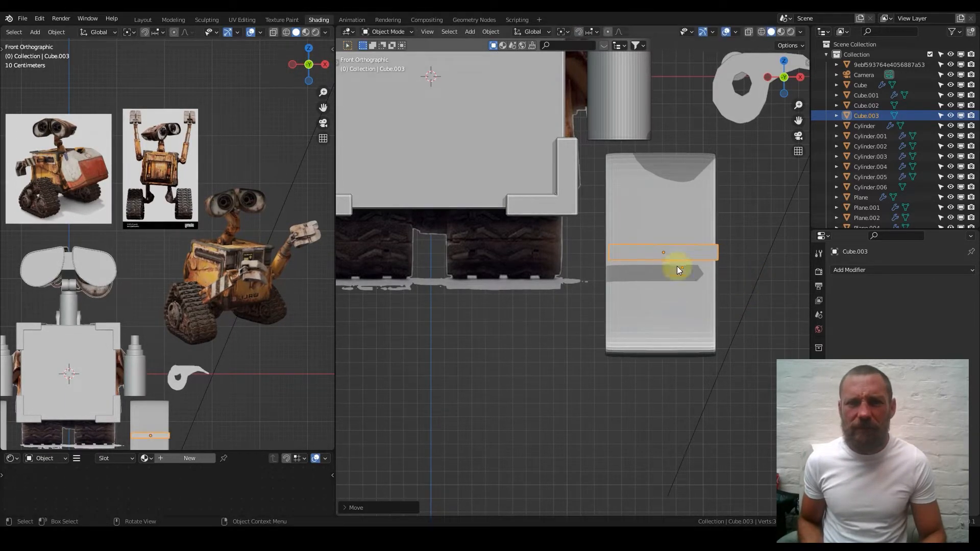
{"action": "left_click", "coordinate": [651, 173]}
{"action": "key", "text": "g"}
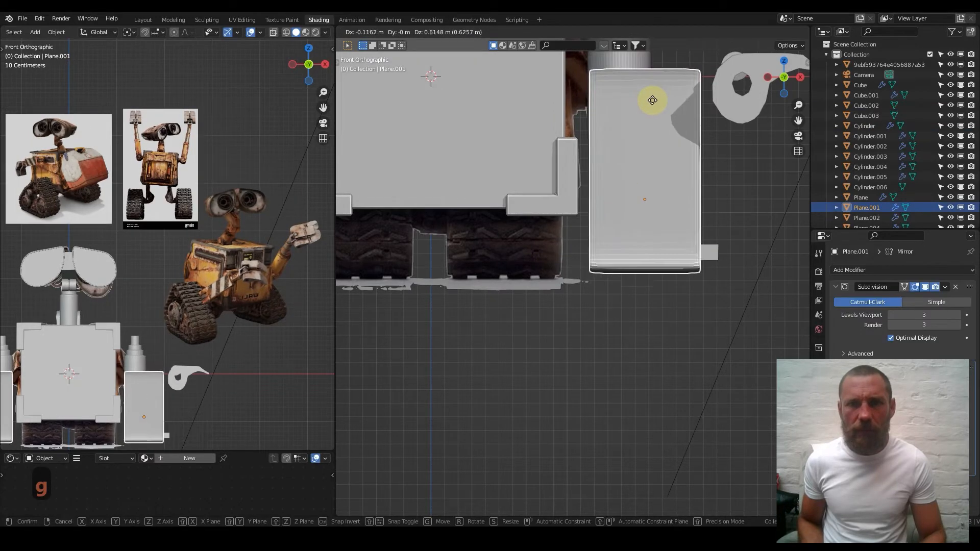
{"action": "right_click", "coordinate": [649, 105]}
{"action": "left_click", "coordinate": [471, 117]}
{"action": "key", "text": "h"}
{"action": "left_click", "coordinate": [672, 344]}
{"action": "key", "text": "ctrl+z"}
{"action": "key", "text": "ctrl+z"}
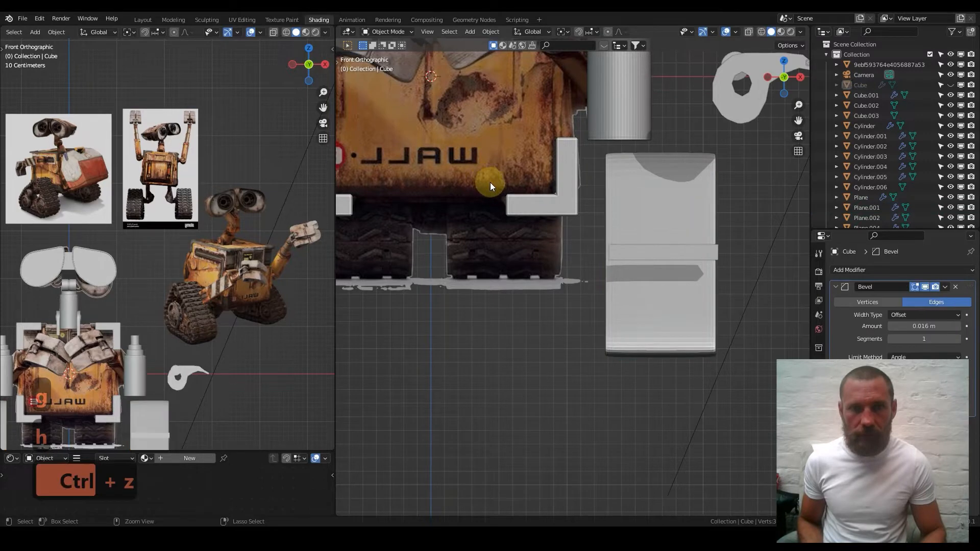
- Select the tread bar and examine the shape of the tread plates in the reference photo
{"action": "scroll", "coordinate": [522, 193], "scroll_direction": "down", "scroll_amount": 6}
{"action": "middle_click_drag", "start_coordinate": [595, 208], "coordinate": [570, 306], "text": "shift"}
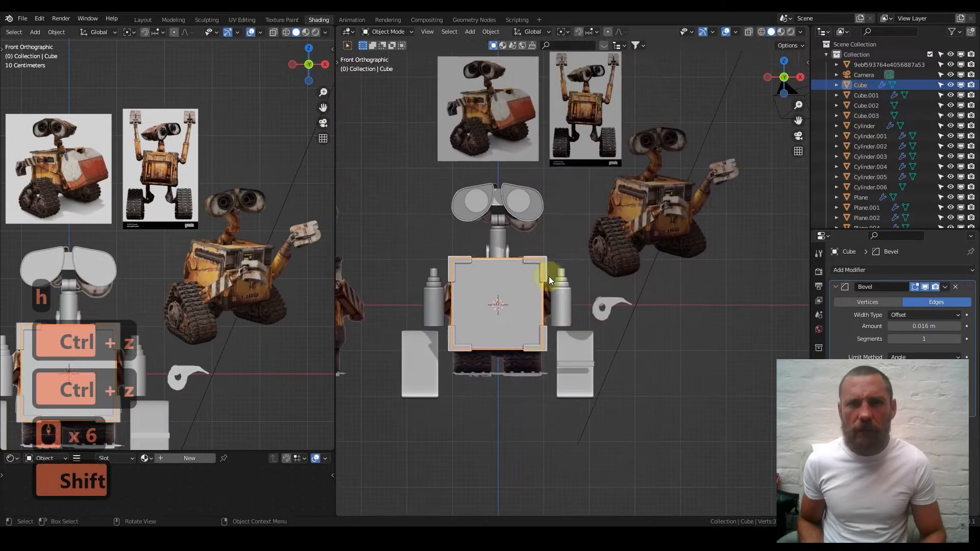
{"action": "middle_click_drag", "start_coordinate": [544, 342], "coordinate": [583, 304], "text": "shift"}
{"action": "scroll", "coordinate": [586, 364], "scroll_direction": "up", "scroll_amount": 7}
{"action": "middle_click_drag", "start_coordinate": [568, 261], "coordinate": [568, 166], "text": "shift"}
{"action": "left_click", "coordinate": [593, 362]}
{"action": "middle_click_drag", "start_coordinate": [491, 377], "coordinate": [539, 355], "text": "shift"}
{"action": "scroll", "coordinate": [194, 220], "scroll_direction": "up", "scroll_amount": 12}
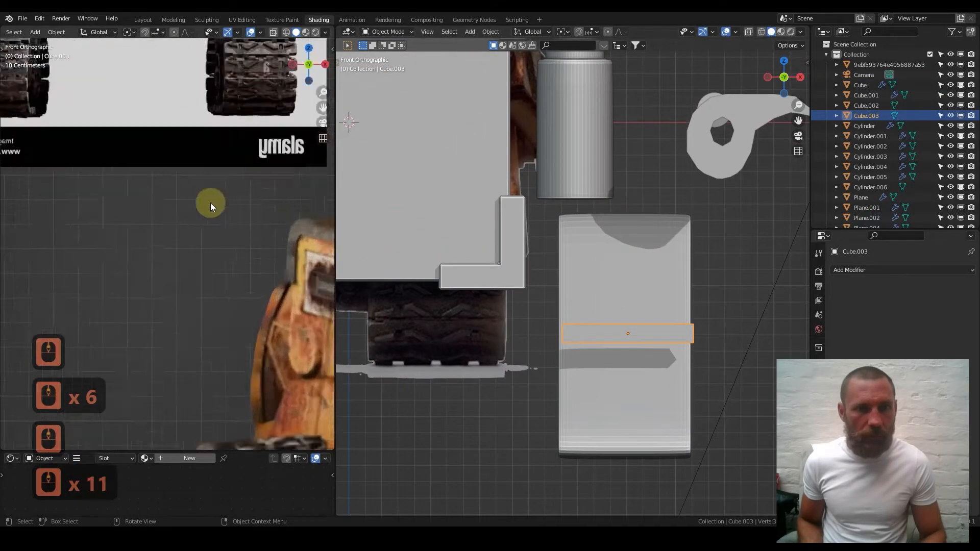
{"action": "middle_click_drag", "start_coordinate": [211, 203], "coordinate": [105, 361], "text": "shift"}
{"action": "middle_click_drag", "start_coordinate": [207, 230], "coordinate": [179, 329], "text": "shift"}
{"action": "scroll", "coordinate": [198, 238], "scroll_direction": "up", "scroll_amount": 4}
{"action": "middle_click_drag", "start_coordinate": [228, 163], "coordinate": [182, 231], "text": "shift"}
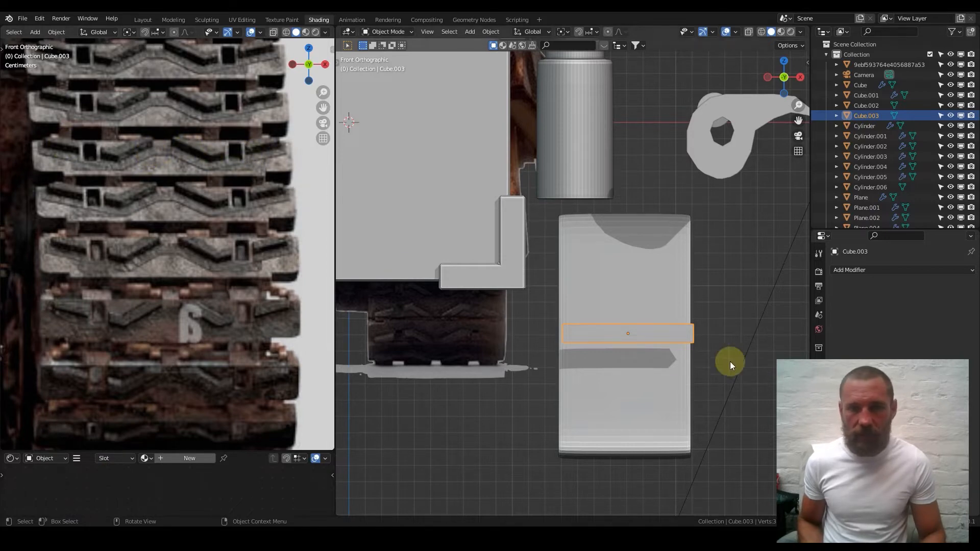
- Shift the tread bar along the X axis to line its ends up with the track frame's sides
{"action": "scroll", "coordinate": [733, 379], "scroll_direction": "up", "scroll_amount": 3}
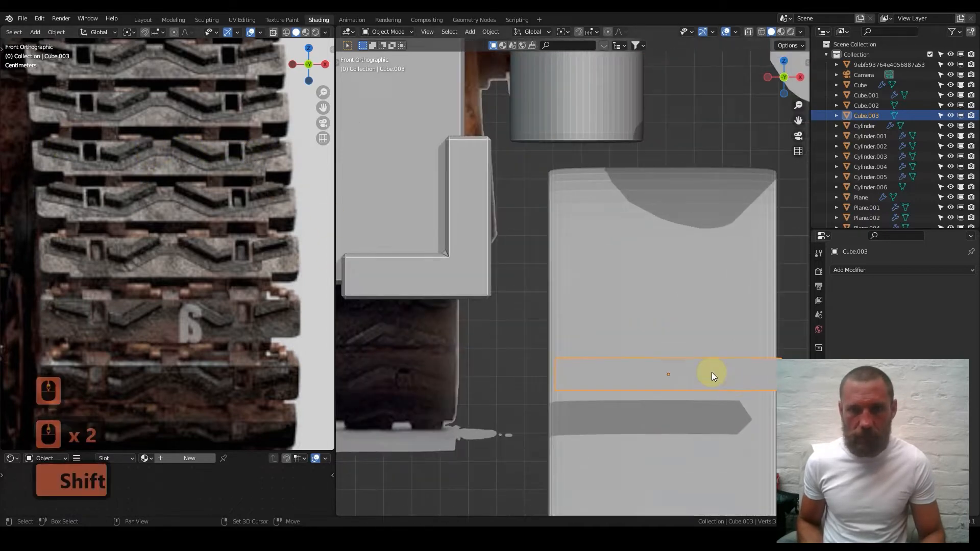
{"action": "middle_click_drag", "start_coordinate": [722, 381], "coordinate": [642, 289], "text": "shift"}
{"action": "scroll", "coordinate": [641, 290], "scroll_direction": "up", "scroll_amount": 2}
{"action": "key", "text": "g"}
{"action": "key", "text": "x"}
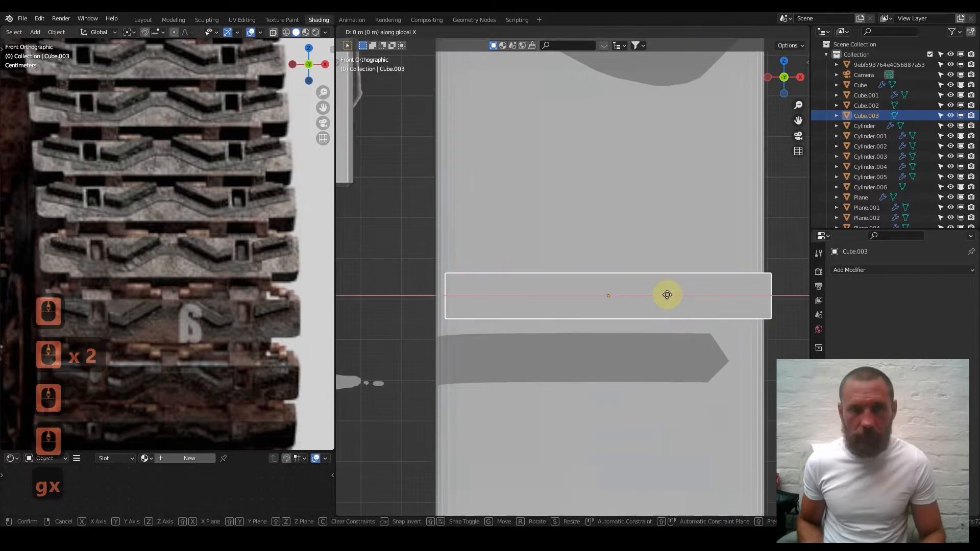
{"action": "left_click", "coordinate": [592, 303]}
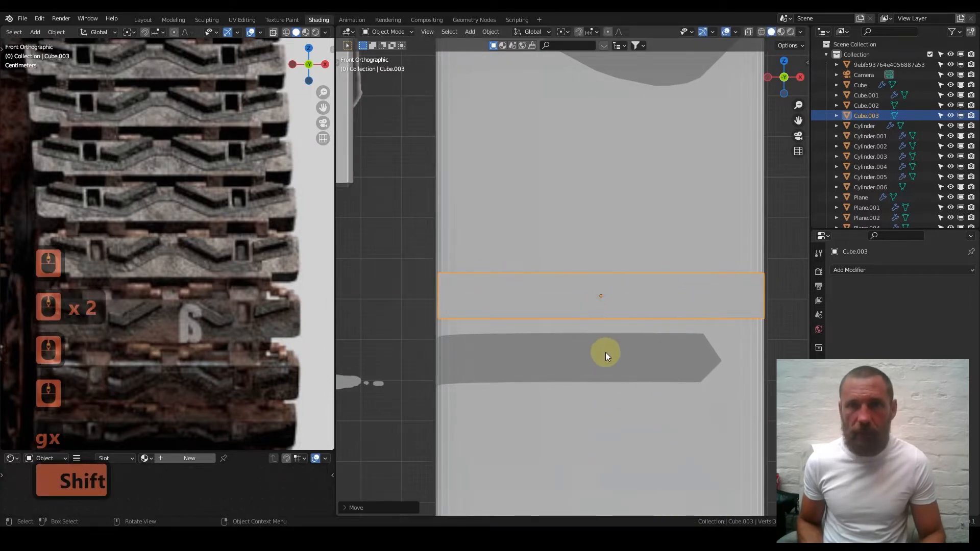
- Turn off shadows in the viewport shading and set the object colour to Random
{"action": "left_click", "coordinate": [800, 32]}
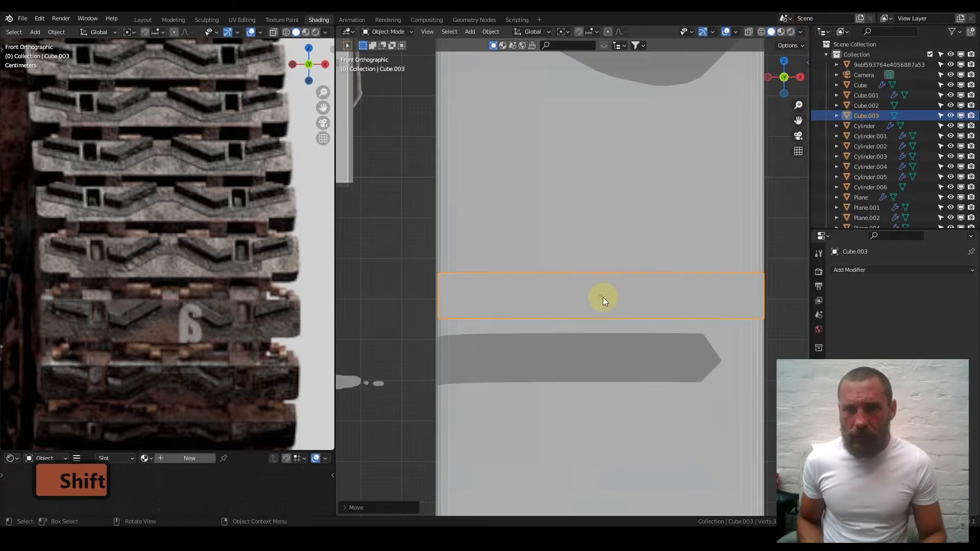
{"action": "scroll", "coordinate": [603, 301], "scroll_direction": "up", "scroll_amount": 1}
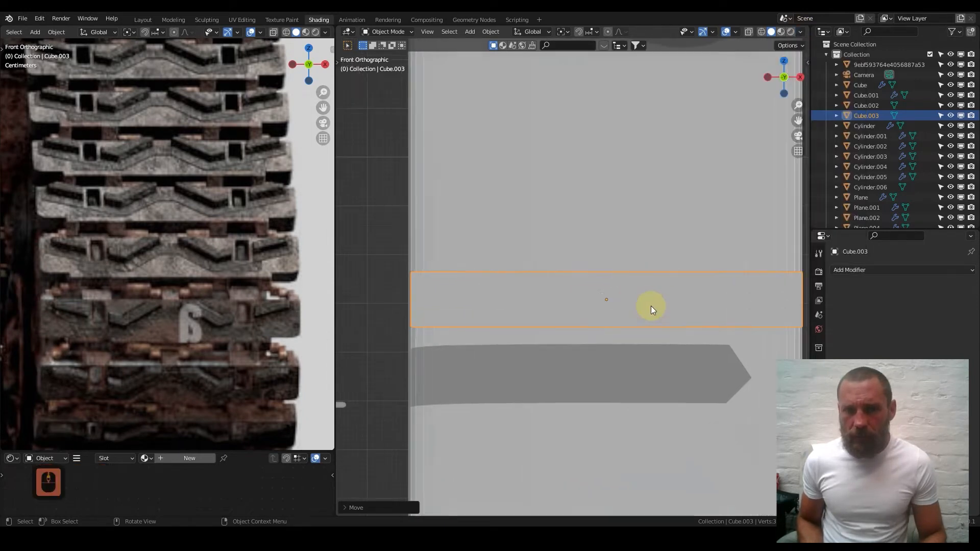
{"action": "left_click", "coordinate": [800, 32]}
{"action": "left_click", "coordinate": [741, 238]}
{"action": "middle_click_drag", "start_coordinate": [595, 319], "coordinate": [600, 179], "text": "shift"}
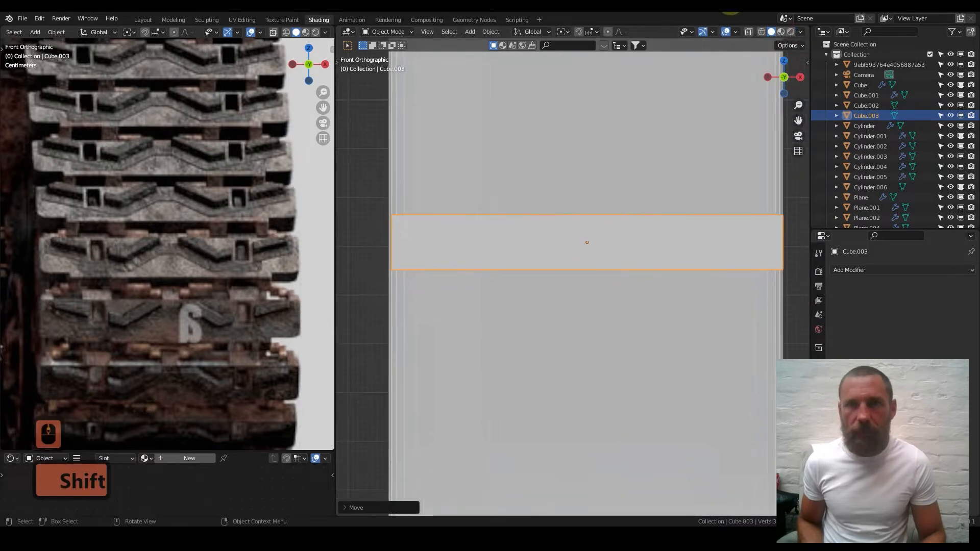
{"action": "left_click", "coordinate": [800, 32]}
{"action": "left_click", "coordinate": [797, 161]}
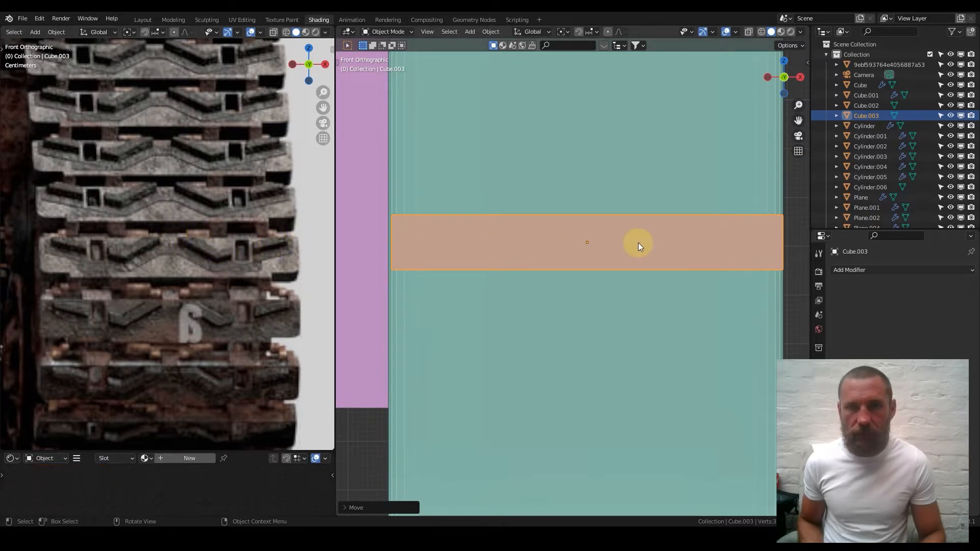
- Enter Edit Mode on the tread bar and add one centred loop cut
{"action": "key", "text": "Tab"}
{"action": "key", "text": "ctrl+r"}
{"action": "left_click", "coordinate": [513, 231]}
{"action": "right_click", "coordinate": [513, 231]}
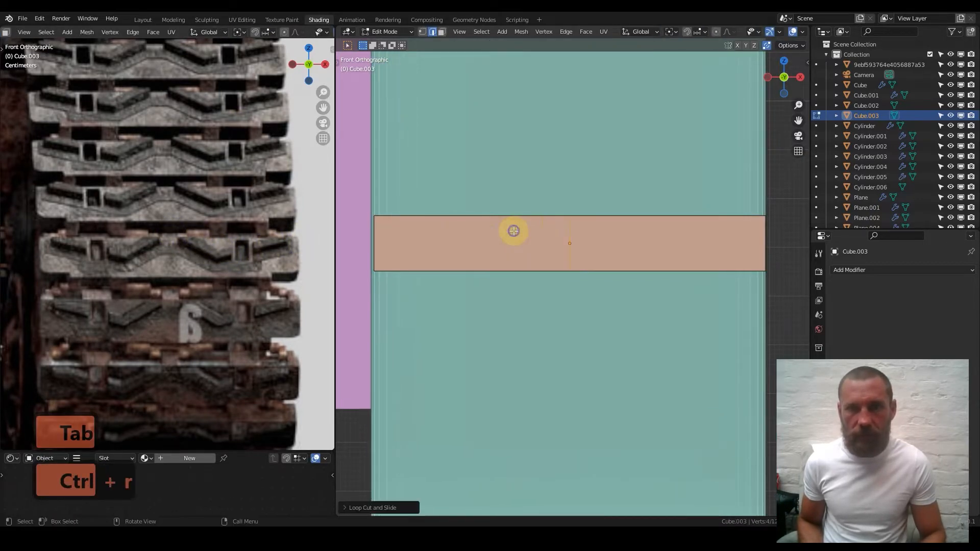
- Turn on X-ray and delete the vertices at the bar's left end, keeping only the half right of the centre cut
{"action": "scroll", "coordinate": [787, 30], "scroll_direction": "down", "scroll_amount": 4}
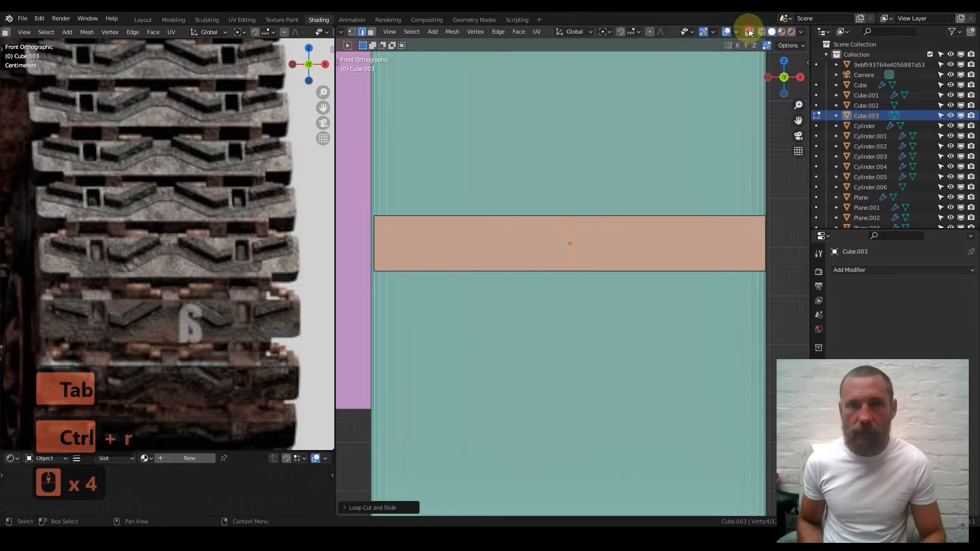
{"action": "left_click", "coordinate": [748, 32]}
{"action": "middle_click_drag", "start_coordinate": [531, 241], "coordinate": [590, 218], "text": "shift"}
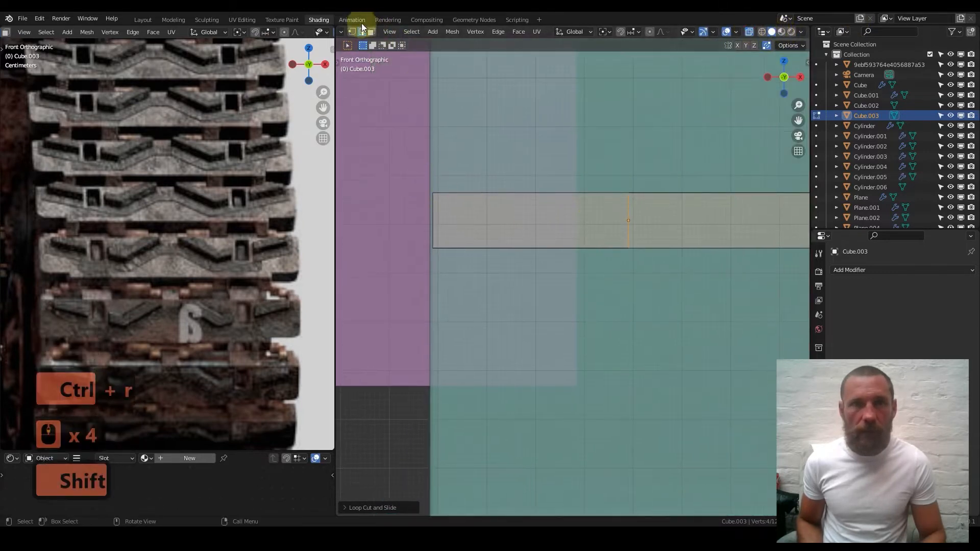
{"action": "left_click", "coordinate": [352, 31]}
{"action": "left_click_drag", "start_coordinate": [400, 153], "coordinate": [459, 261]}
{"action": "key", "text": "x"}
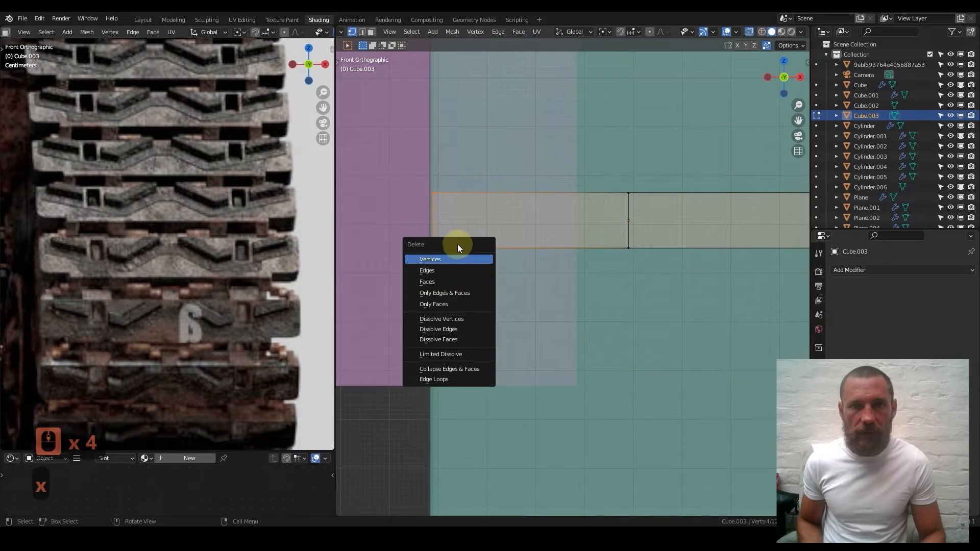
{"action": "left_click", "coordinate": [449, 258]}
{"action": "middle_click_drag", "start_coordinate": [711, 207], "coordinate": [644, 209], "text": "shift"}
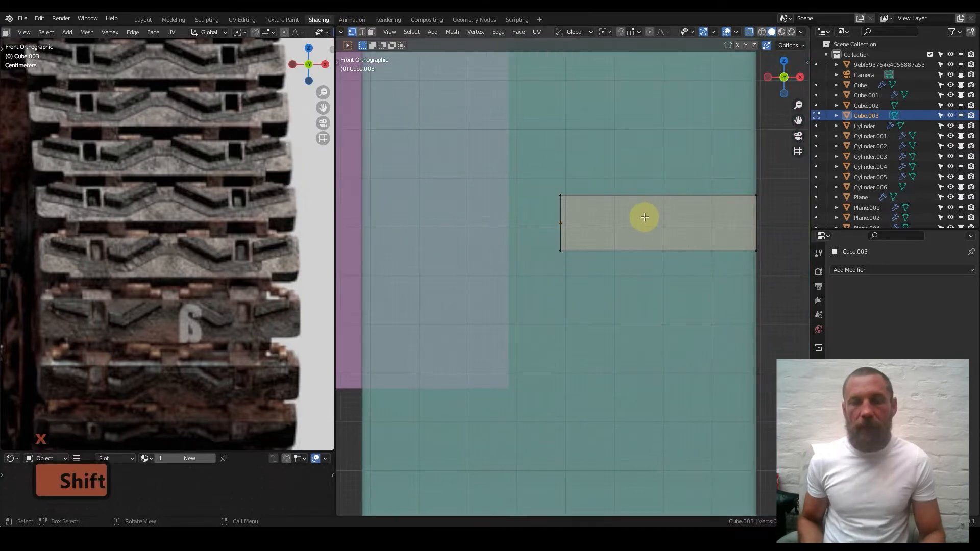
{"action": "key", "text": "Tab"}
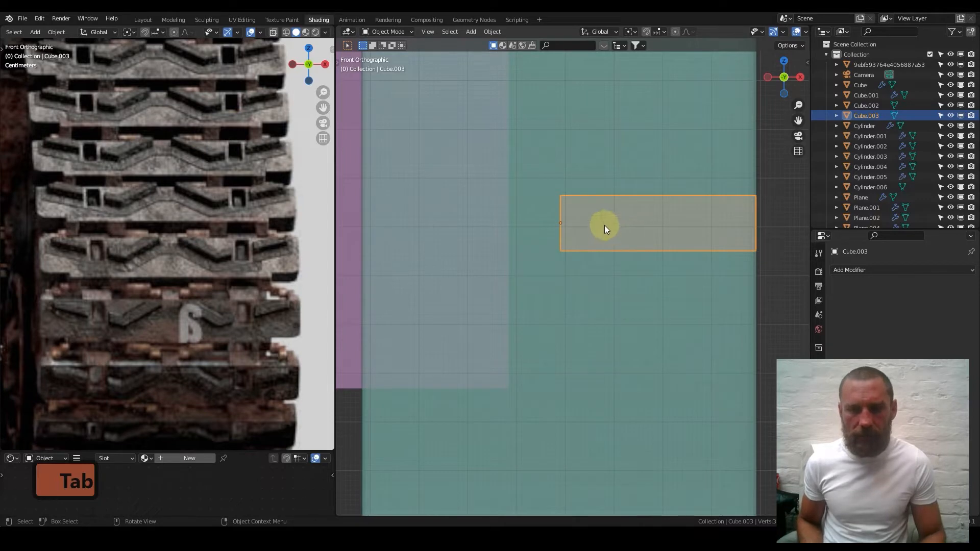
- Add a Mirror modifier on the X axis to the remaining half of the tread bar
{"action": "scroll", "coordinate": [604, 223], "scroll_direction": "down", "scroll_amount": 2}
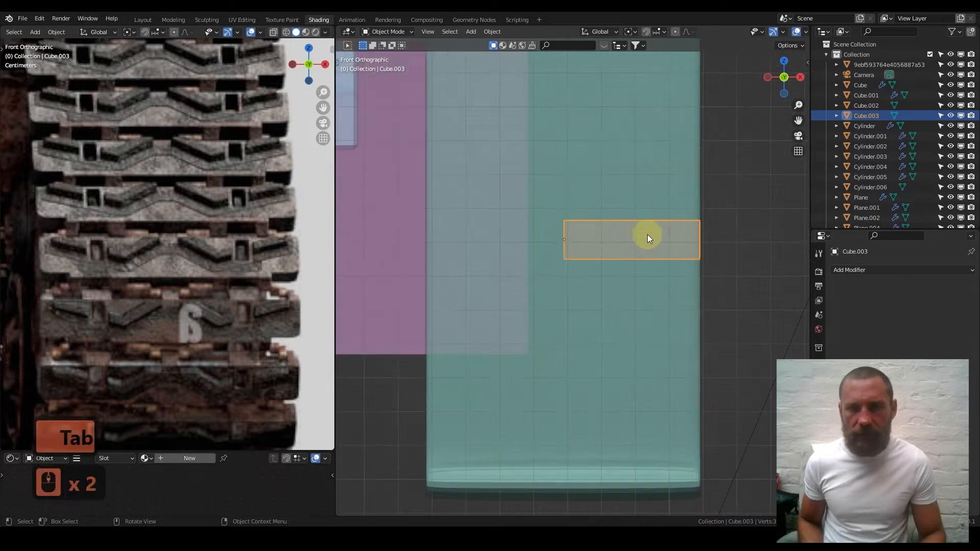
{"action": "left_click", "coordinate": [890, 269]}
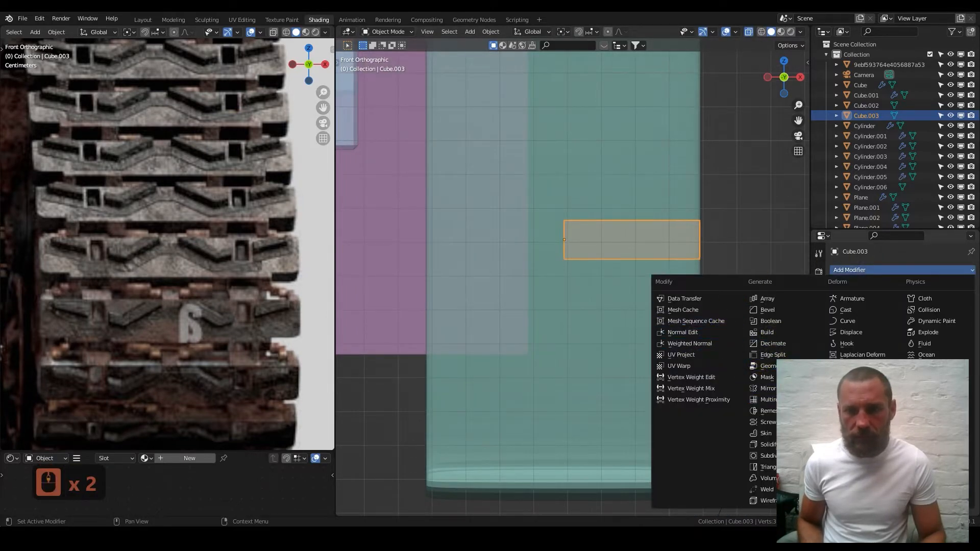
{"action": "left_click", "coordinate": [767, 388]}
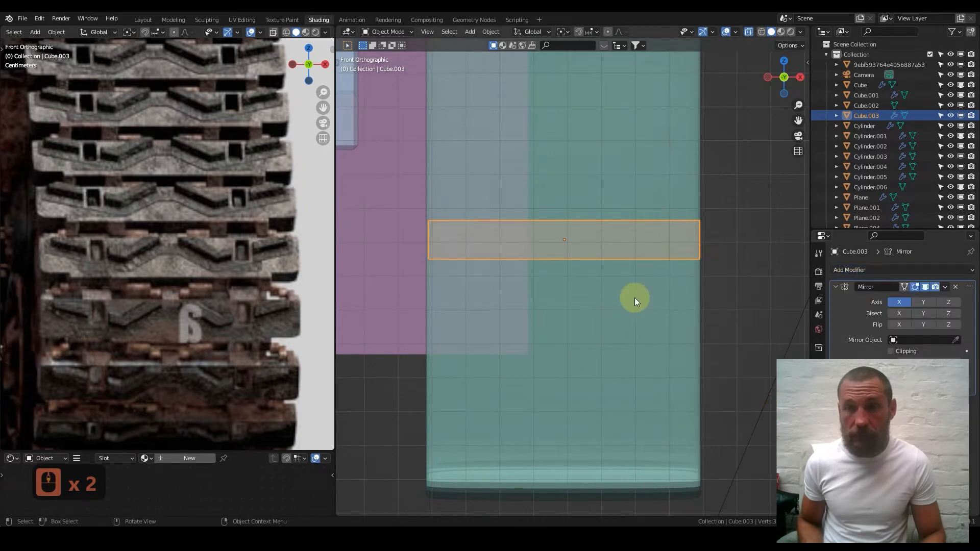
{"action": "scroll", "coordinate": [634, 298], "scroll_direction": "up", "scroll_amount": 3}
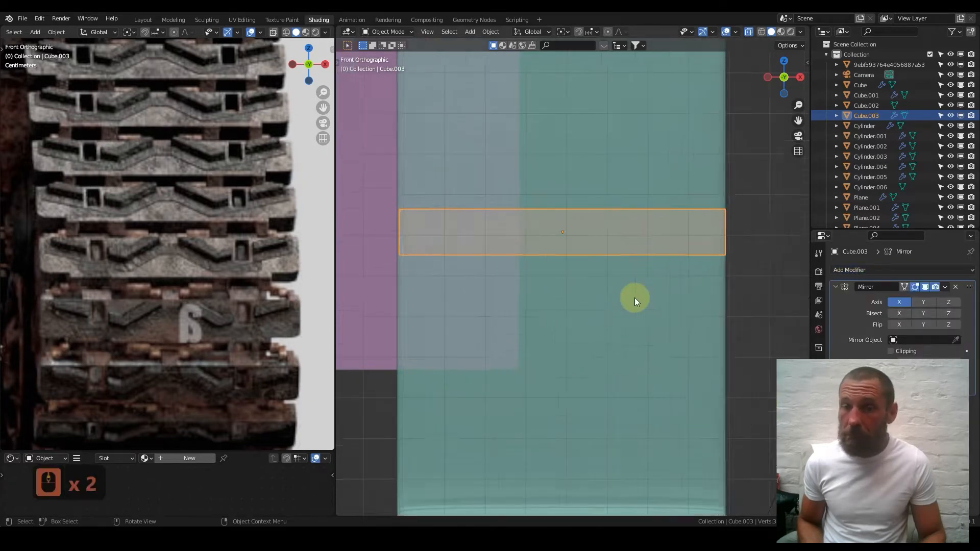
{"action": "scroll", "coordinate": [556, 213], "scroll_direction": "down", "scroll_amount": 2}
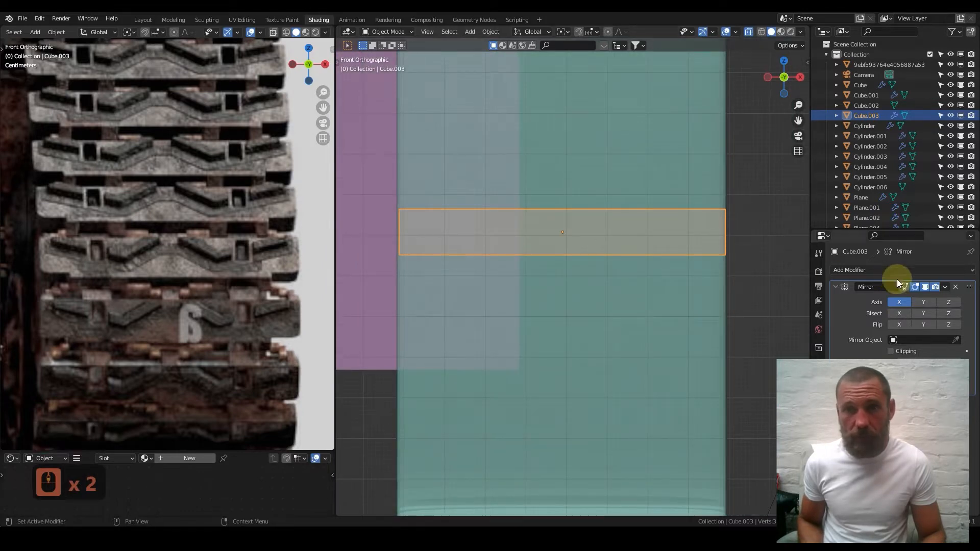
- Turn off X-ray and thin the tread bar by scaling it along Y to about 0.3
{"action": "middle_click_drag", "start_coordinate": [652, 251], "coordinate": [680, 277]}
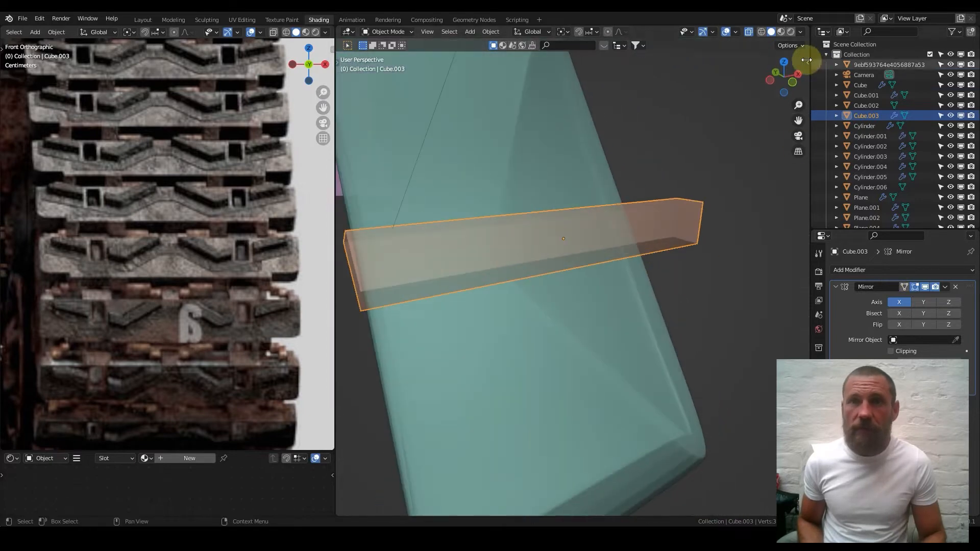
{"action": "left_click", "coordinate": [748, 34]}
{"action": "middle_click_drag", "start_coordinate": [682, 135], "coordinate": [655, 267]}
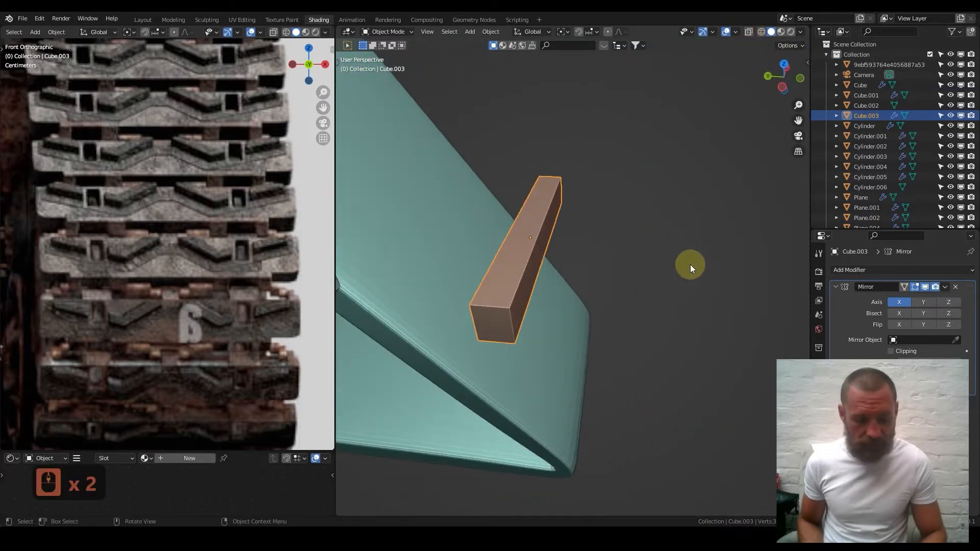
{"action": "key", "text": "s"}
{"action": "key", "text": "y"}
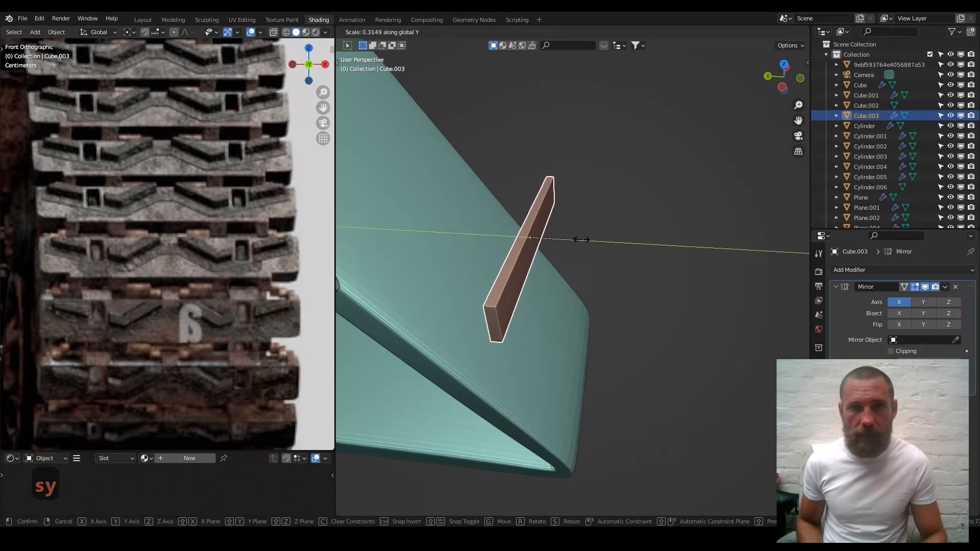
{"action": "left_click", "coordinate": [571, 224]}
{"action": "key", "text": "1"}
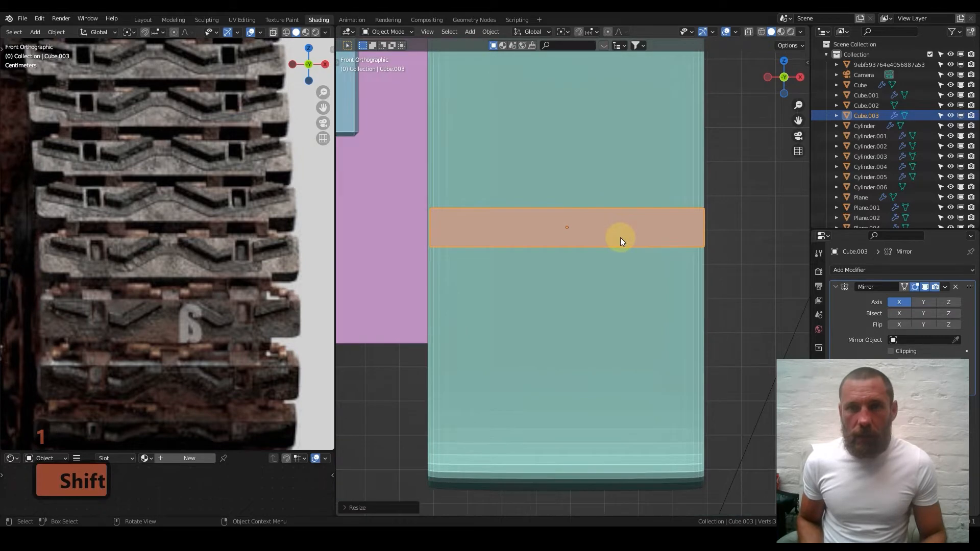
- Enter Edit Mode on the tread bar and add three evenly spaced vertical loop cuts across its editable half
{"action": "scroll", "coordinate": [620, 237], "scroll_direction": "up", "scroll_amount": 2}
{"action": "key", "text": "Tab"}
{"action": "middle_click_drag", "start_coordinate": [604, 207], "coordinate": [536, 234], "text": "shift"}
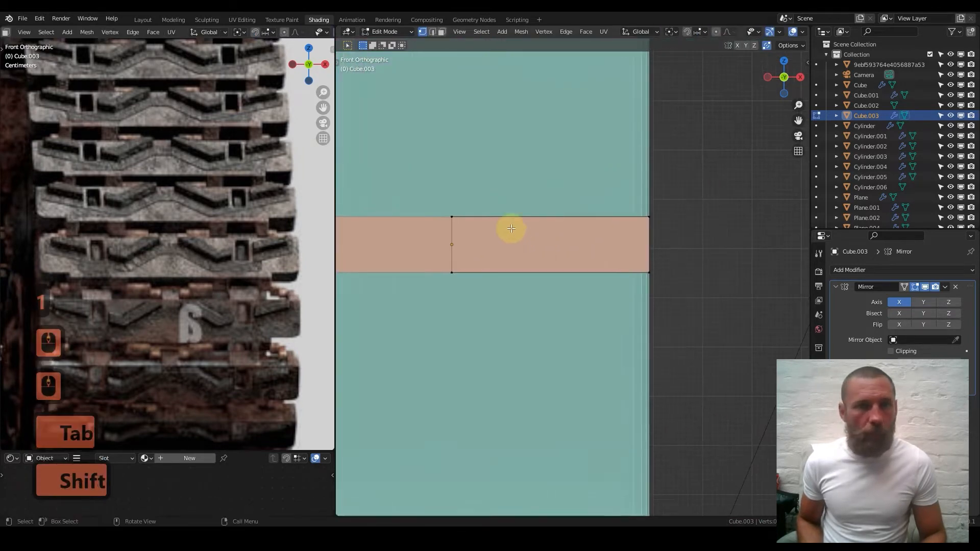
{"action": "scroll", "coordinate": [185, 248], "scroll_direction": "up", "scroll_amount": 2}
{"action": "scroll", "coordinate": [183, 251], "scroll_direction": "down", "scroll_amount": 3}
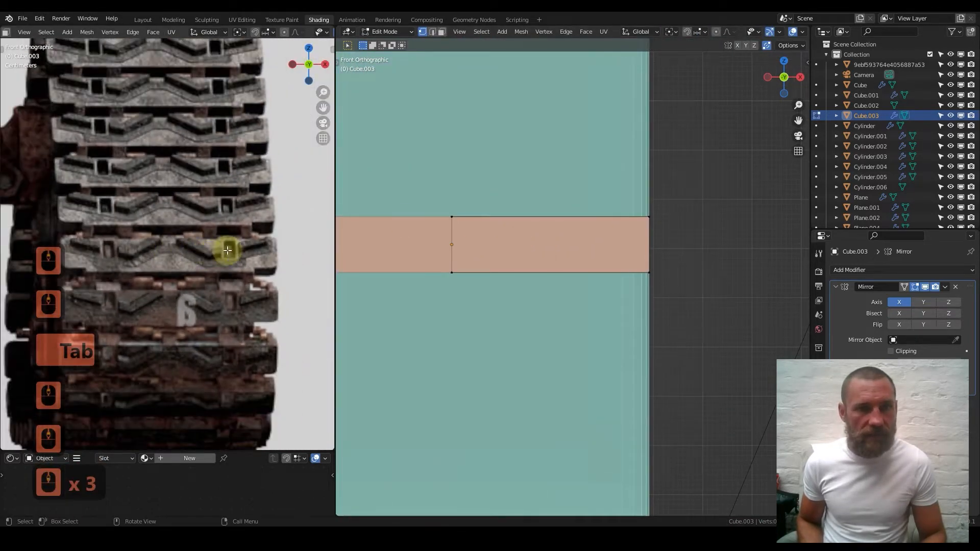
{"action": "scroll", "coordinate": [240, 245], "scroll_direction": "down", "scroll_amount": 2}
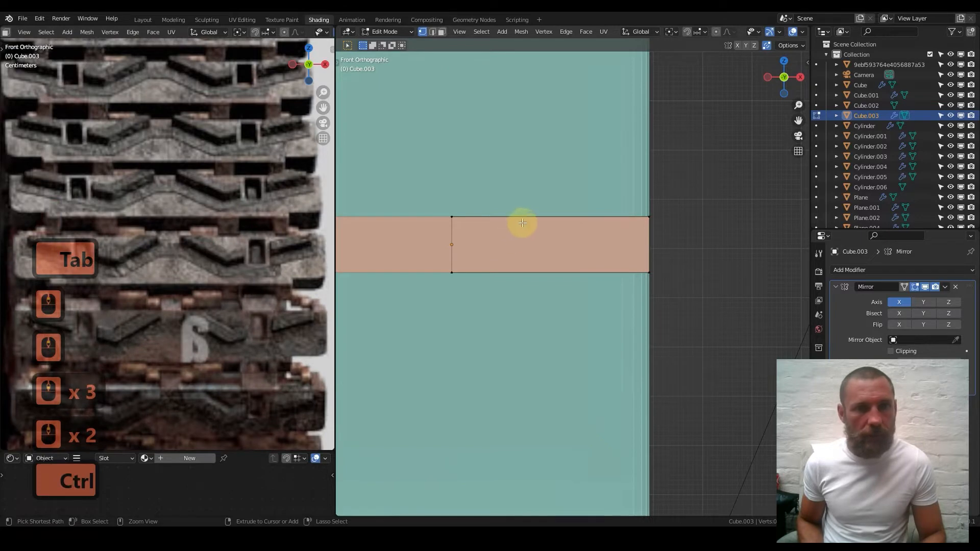
{"action": "key", "text": "ctrl+r"}
{"action": "scroll", "coordinate": [522, 223], "scroll_direction": "up", "scroll_amount": 2}
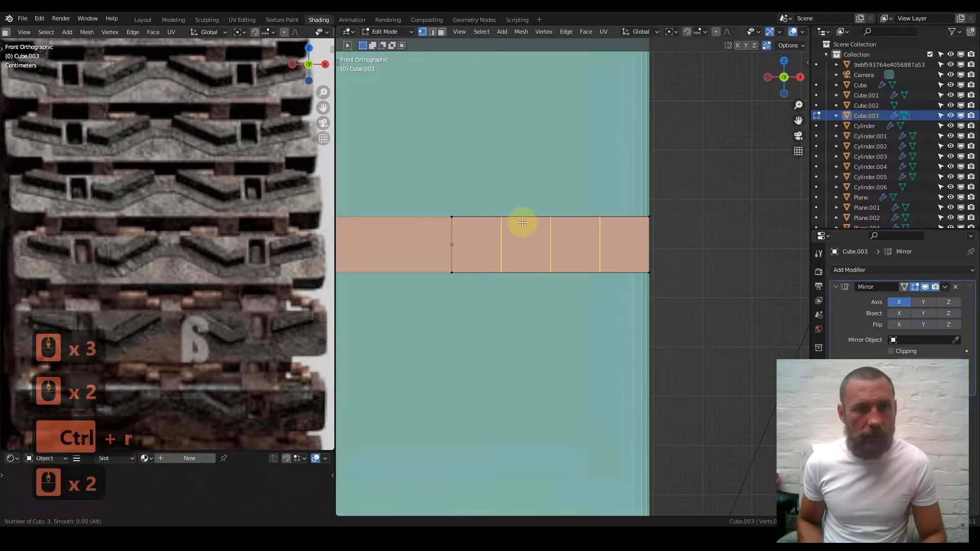
{"action": "double_click", "coordinate": [522, 223]}
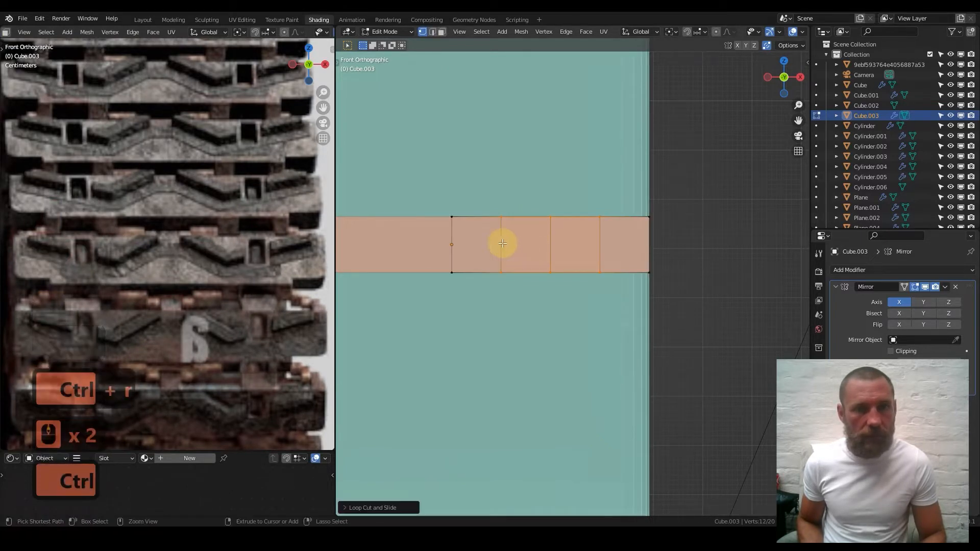
- Add two evenly spaced horizontal loop cuts along the tread bar and one vertical loop cut through the section nearest its centre
{"action": "key", "text": "ctrl+r"}
{"action": "scroll", "coordinate": [503, 243], "scroll_direction": "up", "scroll_amount": 1}
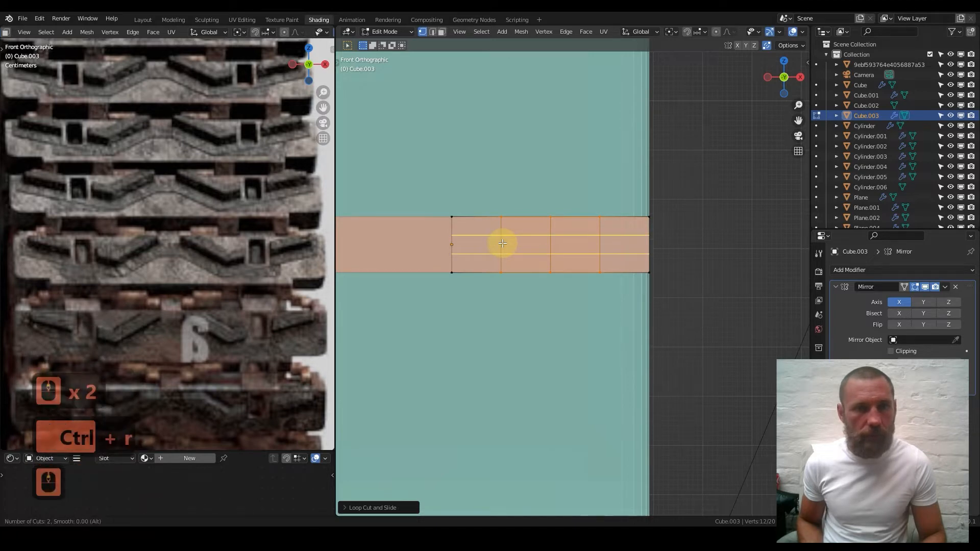
{"action": "double_click", "coordinate": [502, 244]}
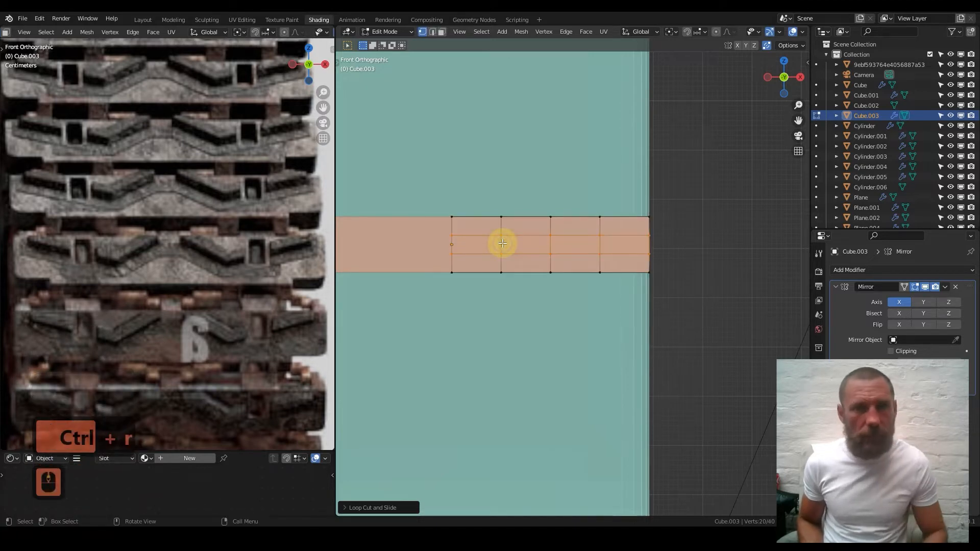
{"action": "scroll", "coordinate": [526, 246], "scroll_direction": "up", "scroll_amount": 1}
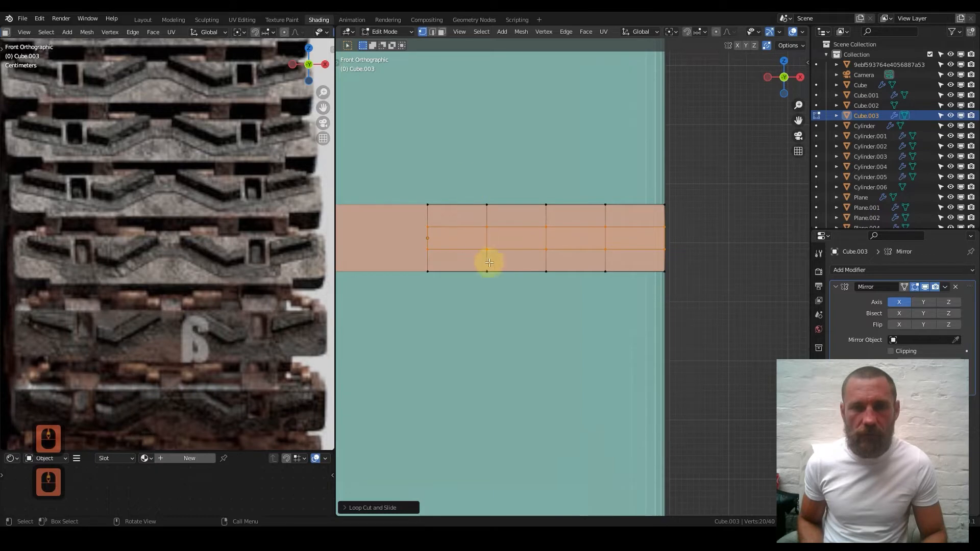
{"action": "scroll", "coordinate": [408, 232], "scroll_direction": "up", "scroll_amount": 1}
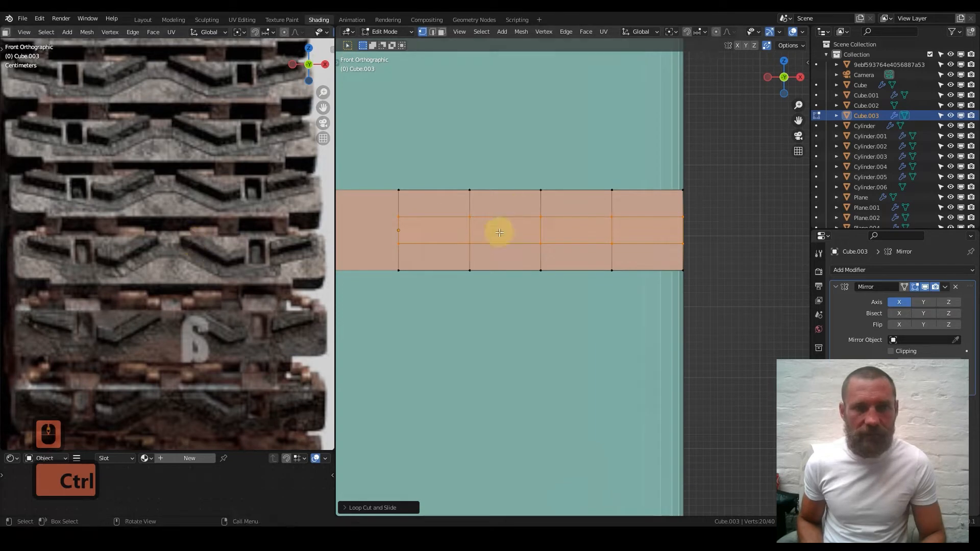
{"action": "key", "text": "ctrl+r"}
{"action": "left_click", "coordinate": [434, 221]}
{"action": "left_click", "coordinate": [449, 245]}
{"action": "key", "text": "g"}
{"action": "key", "text": "z"}
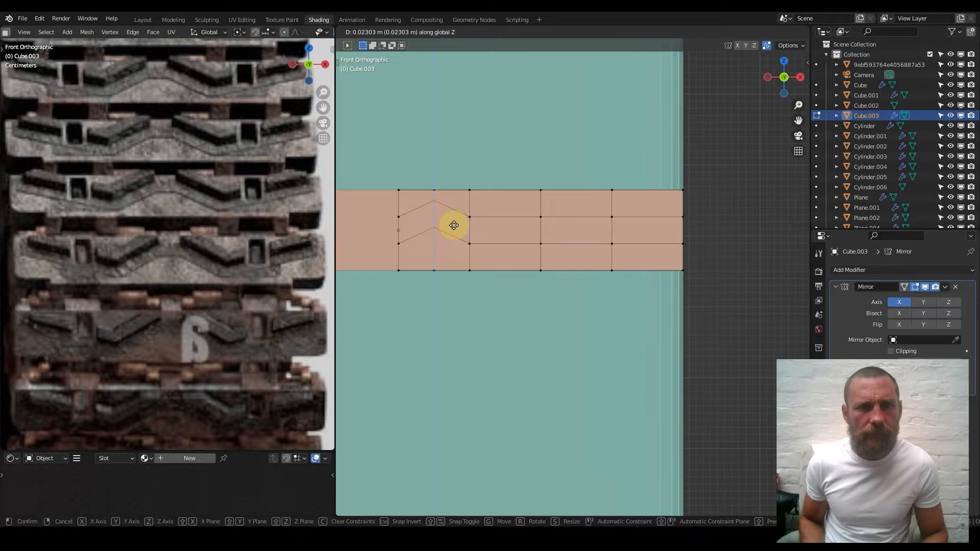
{"action": "right_click", "coordinate": [454, 225]}
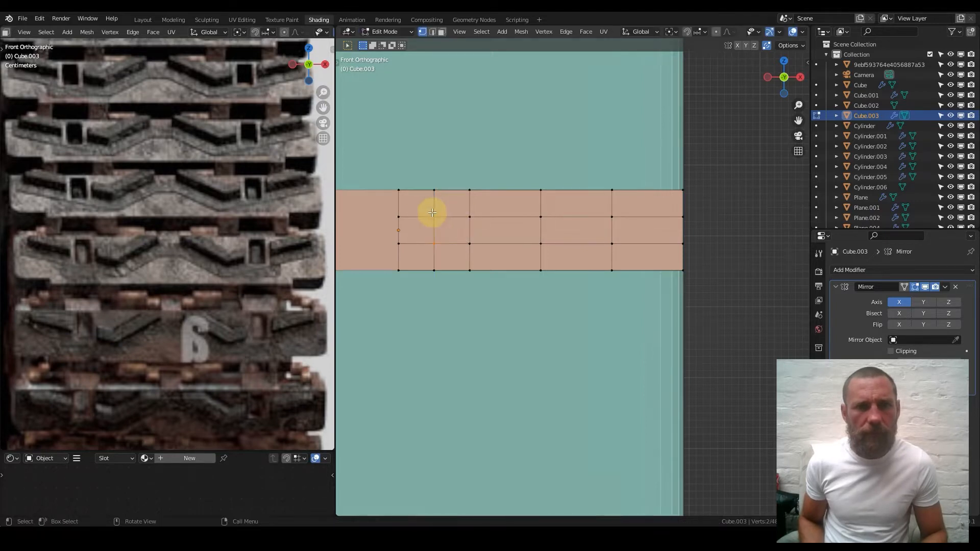
- With X-ray on, select all vertices of the two horizontal loops and scale them closer together along Z to about half their spacing
{"action": "left_click_drag", "start_coordinate": [415, 206], "coordinate": [601, 240]}
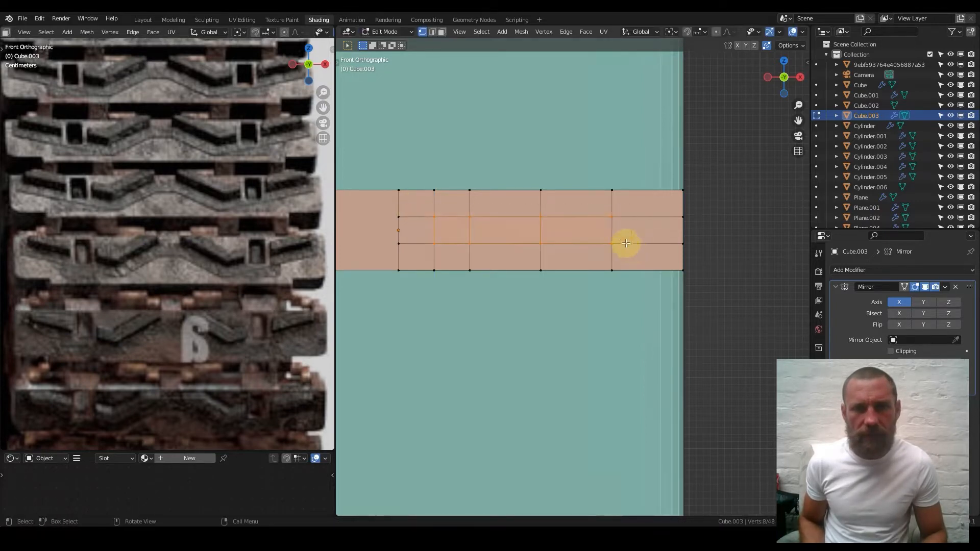
{"action": "scroll", "coordinate": [500, 216], "scroll_direction": "down", "scroll_amount": 1}
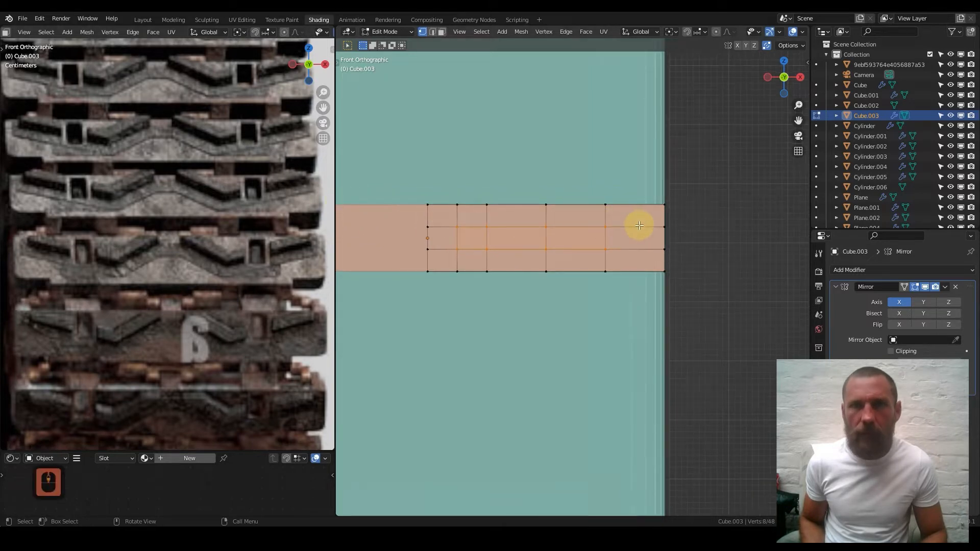
{"action": "scroll", "coordinate": [790, 29], "scroll_direction": "down", "scroll_amount": 5}
{"action": "left_click", "coordinate": [749, 32]}
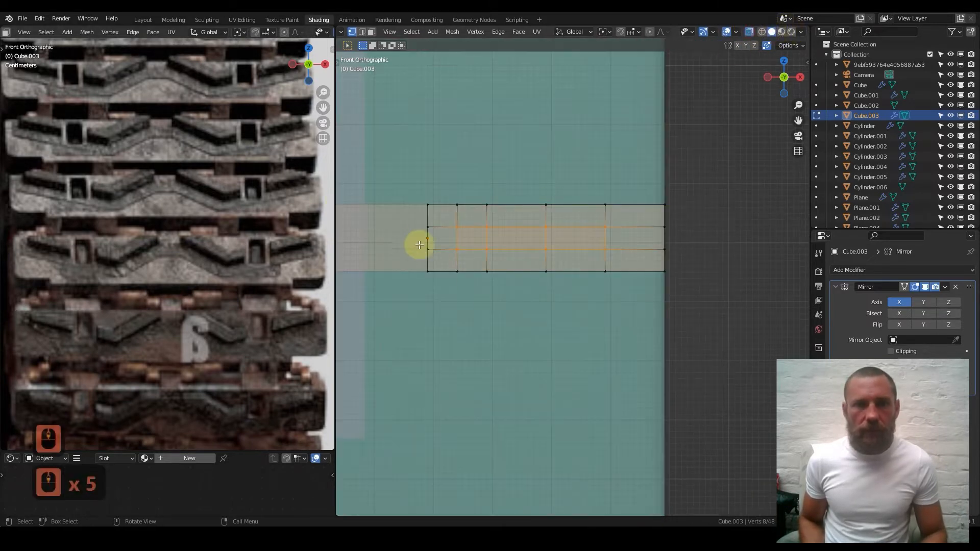
{"action": "left_click_drag", "start_coordinate": [413, 226], "coordinate": [388, 236]}
{"action": "key", "text": "s"}
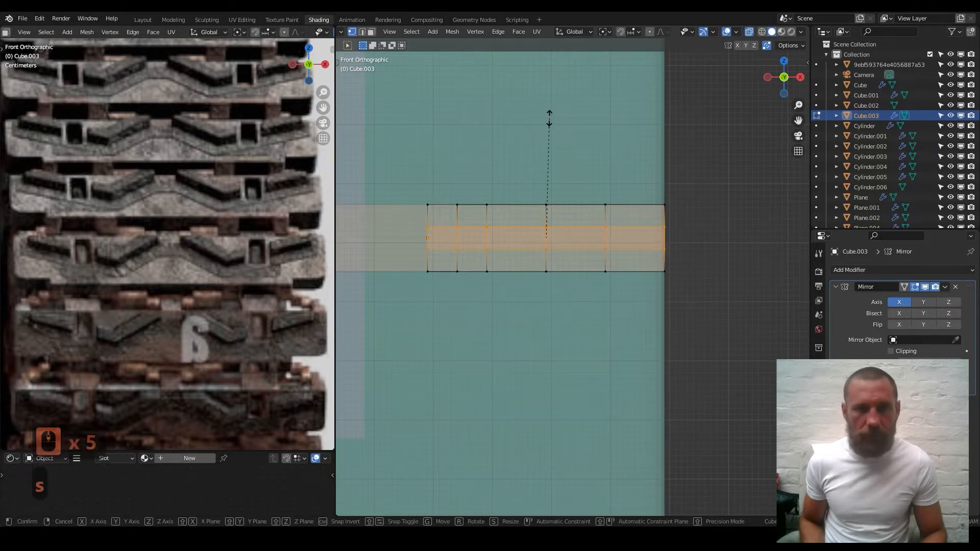
{"action": "key", "text": "z"}
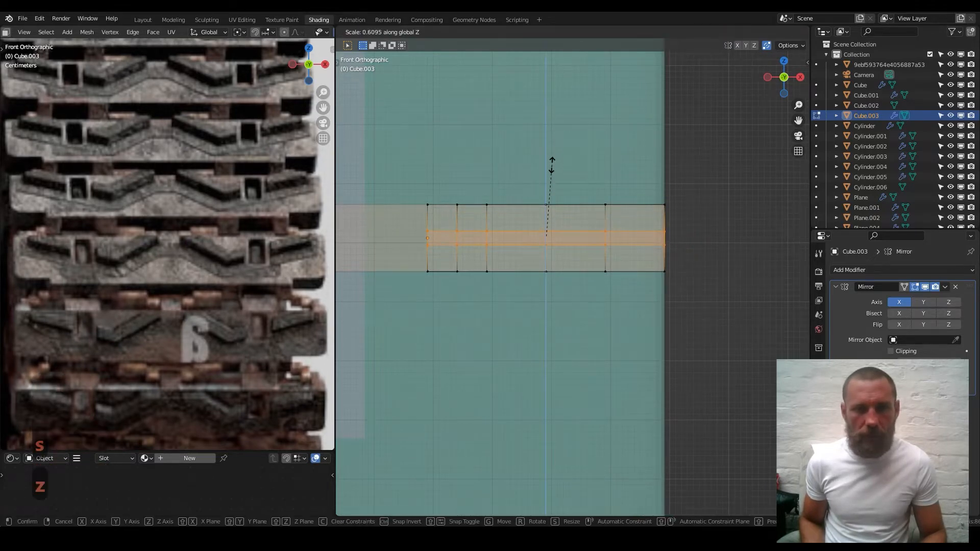
{"action": "left_click", "coordinate": [559, 172]}
{"action": "key", "text": "Tab"}
{"action": "key", "text": "Tab"}
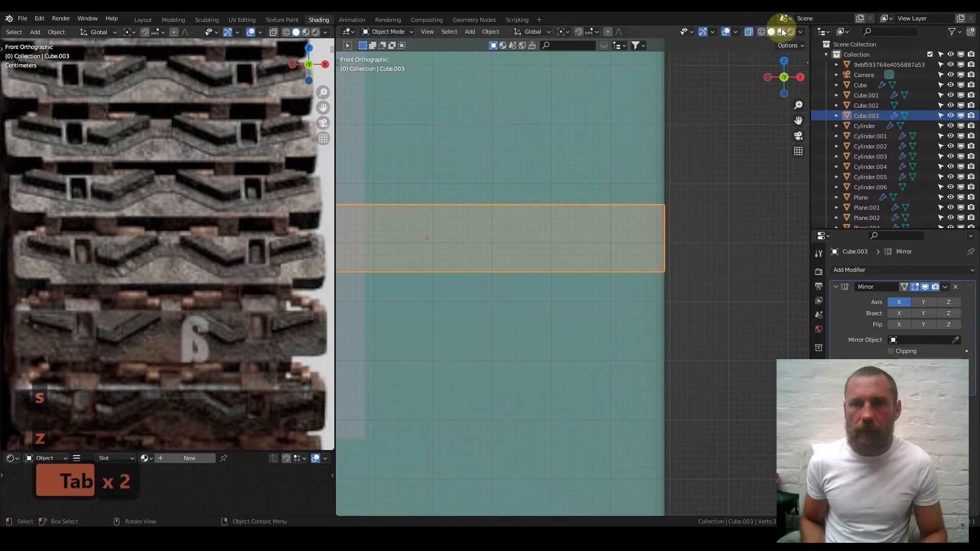
- With X-ray off, move the upper horizontal loop's second and third front vertices up along Z, just over halfway to the top edge
{"action": "key", "text": "Tab"}
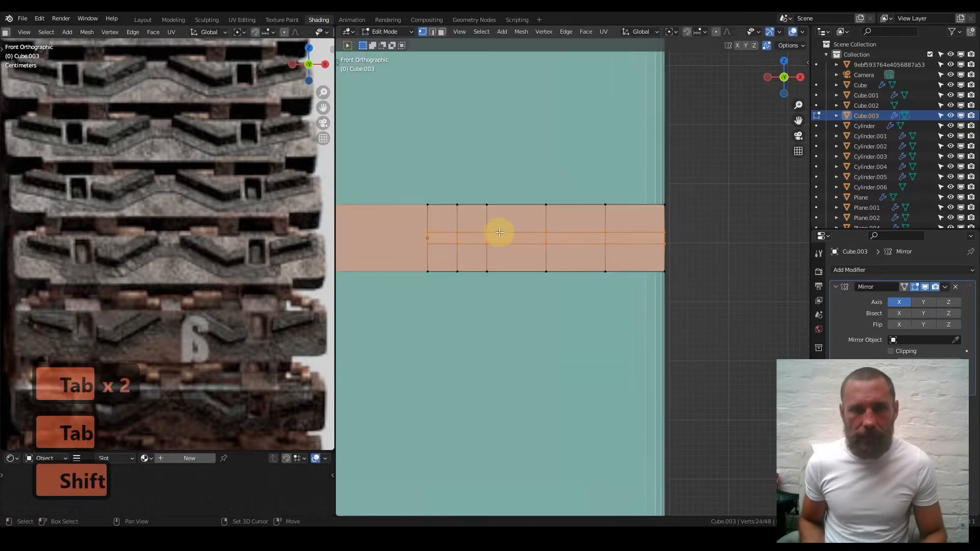
{"action": "middle_click_drag", "start_coordinate": [498, 229], "coordinate": [549, 235], "text": "shift"}
{"action": "scroll", "coordinate": [550, 236], "scroll_direction": "up", "scroll_amount": 1}
{"action": "scroll", "coordinate": [550, 235], "scroll_direction": "up", "scroll_amount": 3}
{"action": "middle_click_drag", "start_coordinate": [503, 190], "coordinate": [518, 239], "text": "shift"}
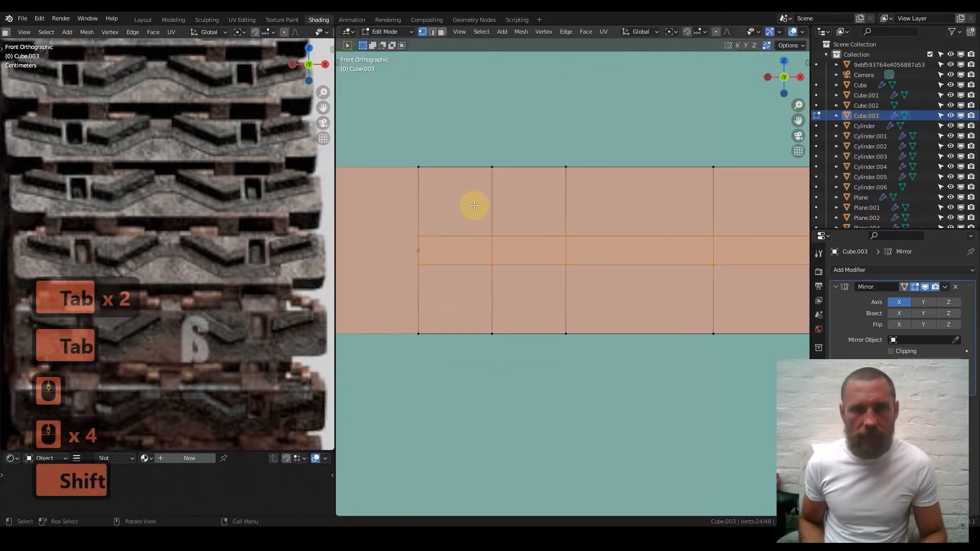
{"action": "left_click_drag", "start_coordinate": [470, 211], "coordinate": [582, 244]}
{"action": "key", "text": "g"}
{"action": "key", "text": "z"}
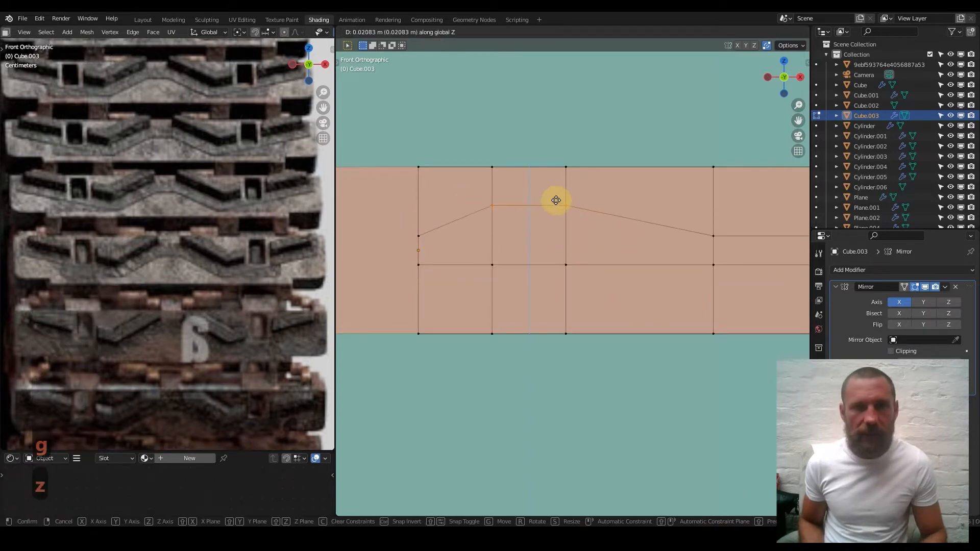
{"action": "left_click", "coordinate": [553, 194]}
- Move the lower horizontal loop's second and third front vertices up along Z by about 0.028 m, parallel to the upper loop
{"action": "left_click", "coordinate": [491, 265]}
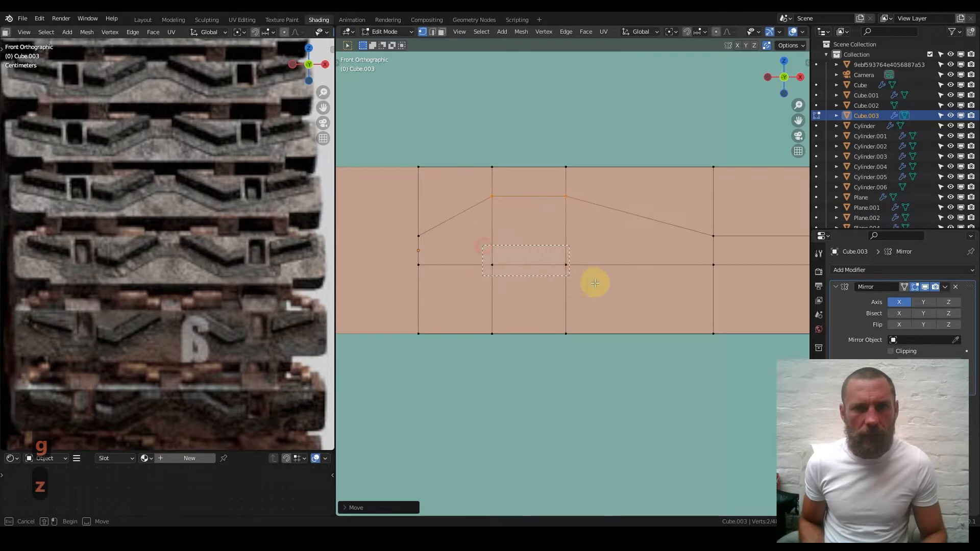
{"action": "key", "text": "g"}
{"action": "key", "text": "z"}
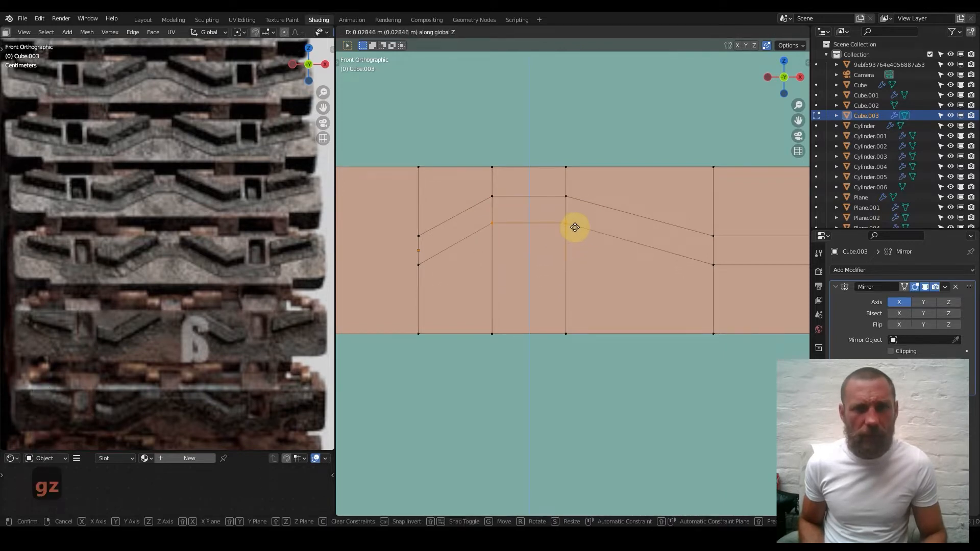
{"action": "left_click", "coordinate": [573, 227]}
- Raise the lower loop's second vertex along Z until it sits just below the upper loop's second vertex
{"action": "left_click_drag", "start_coordinate": [479, 221], "coordinate": [502, 243]}
{"action": "key", "text": "g"}
{"action": "key", "text": "z"}
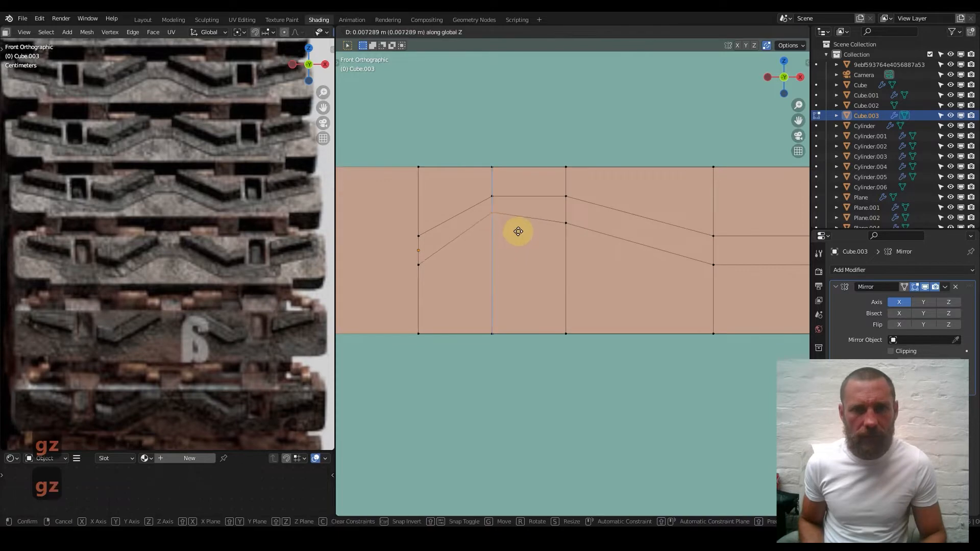
{"action": "left_click", "coordinate": [517, 222]}
{"action": "middle_click_drag", "start_coordinate": [551, 223], "coordinate": [491, 238], "text": "shift"}
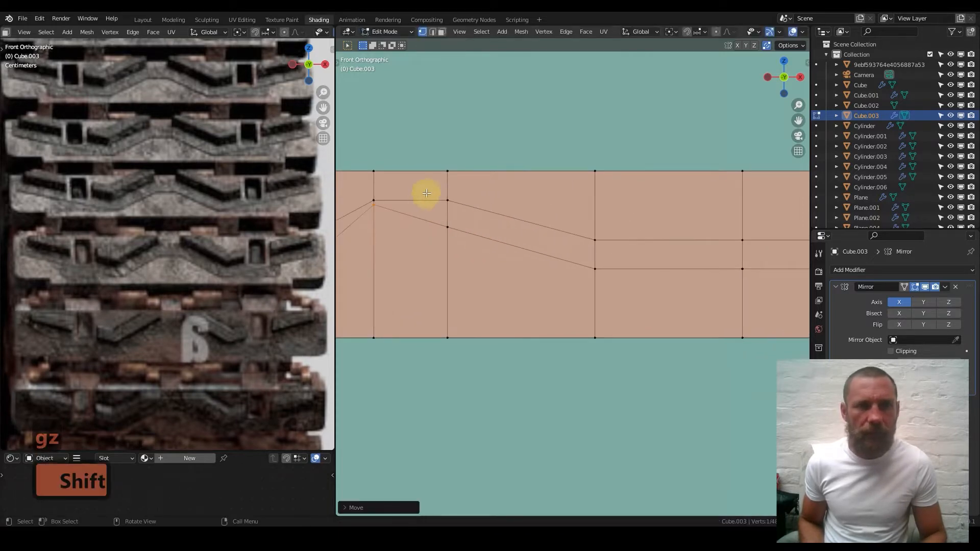
- Lower the upper loop's fourth vertex slightly along Z, by about 0.001 m
{"action": "left_click", "coordinate": [619, 238]}
{"action": "key", "text": "g"}
{"action": "key", "text": "z"}
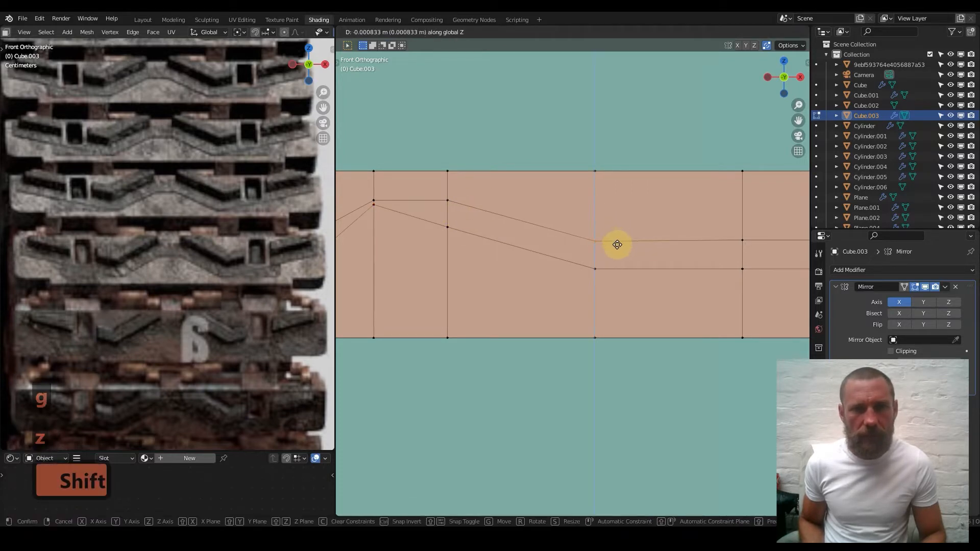
{"action": "left_click", "coordinate": [617, 245]}
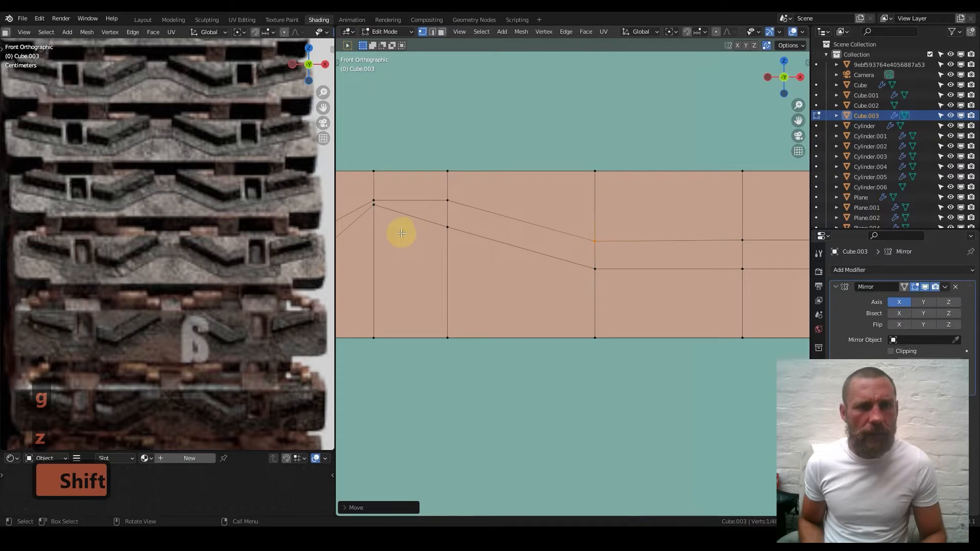
- Add a centred vertical loop cut between the third and fourth columns and lower its two zigzag vertices about 0.024 m along Z
{"action": "key", "text": "ctrl+r"}
{"action": "left_click", "coordinate": [521, 236]}
{"action": "right_click", "coordinate": [522, 236]}
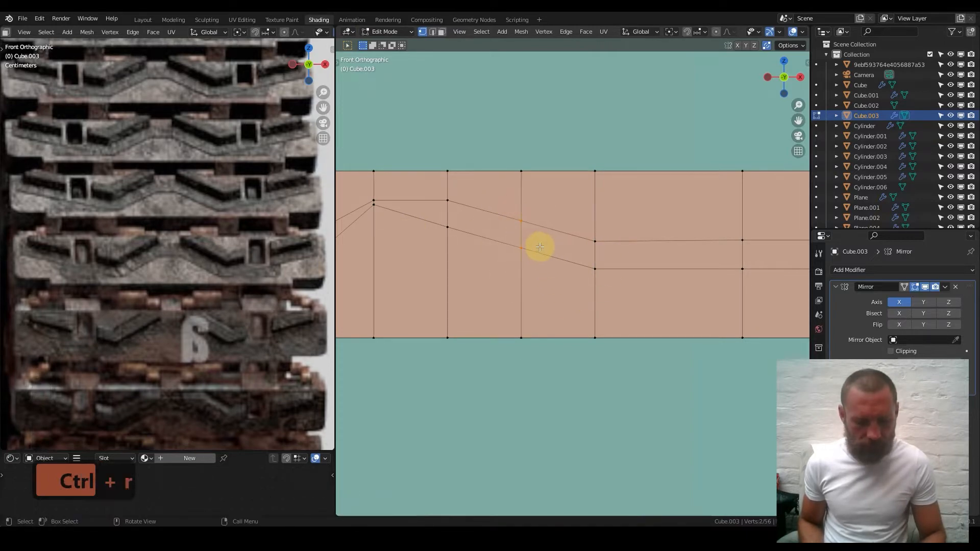
{"action": "key", "text": "g"}
{"action": "key", "text": "z"}
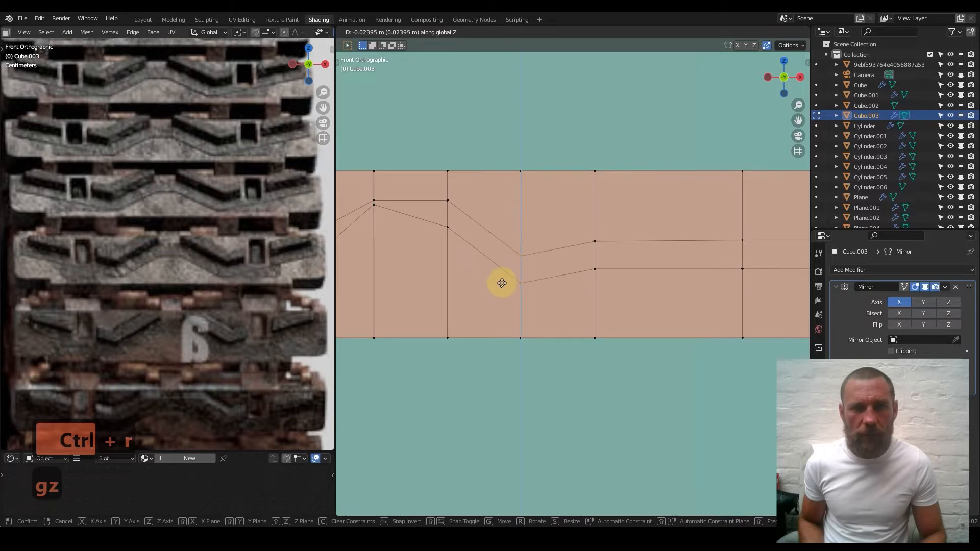
{"action": "left_click", "coordinate": [502, 282]}
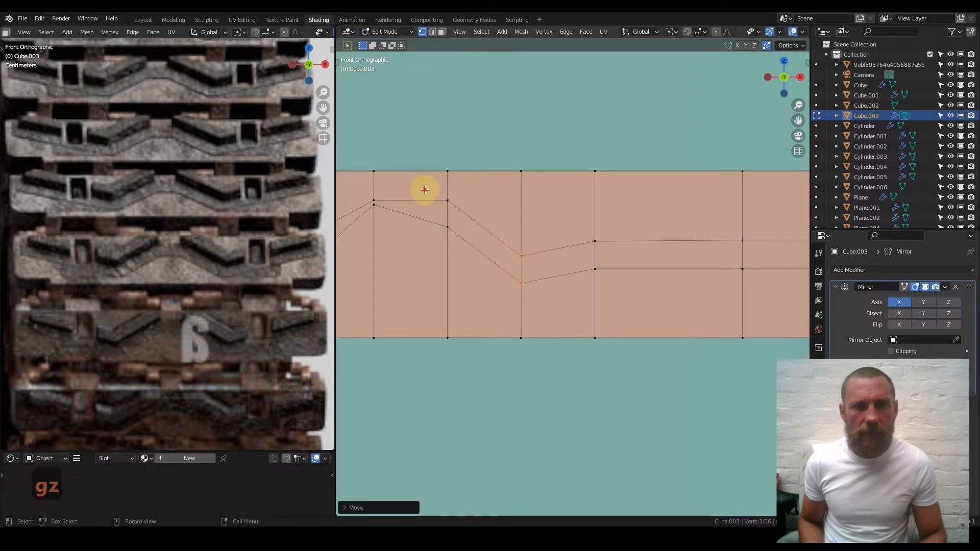
- Try lowering both zigzag vertices of the third column along Z by about 0.017 m, and undo the move
{"action": "left_click_drag", "start_coordinate": [422, 190], "coordinate": [468, 239]}
{"action": "key", "text": "g"}
{"action": "key", "text": "z"}
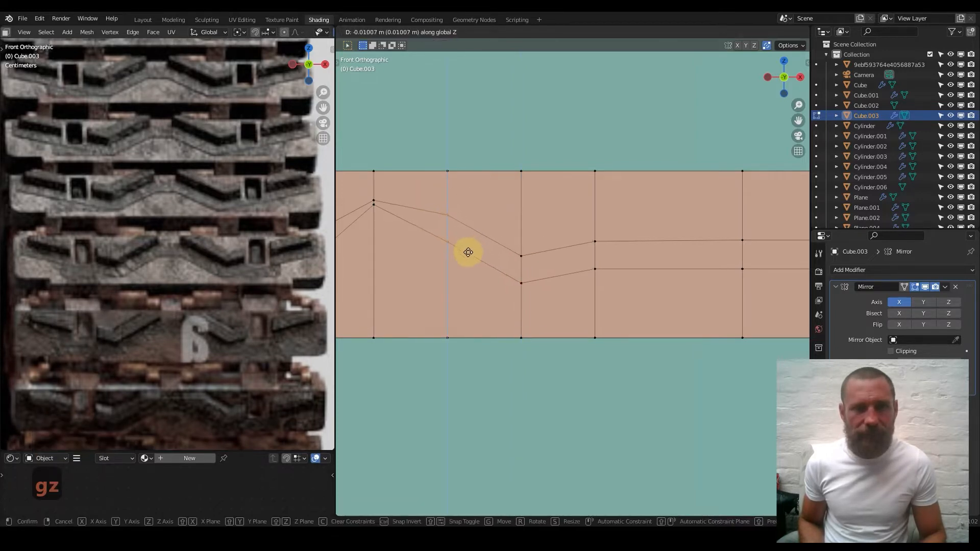
{"action": "key", "text": "shift"}
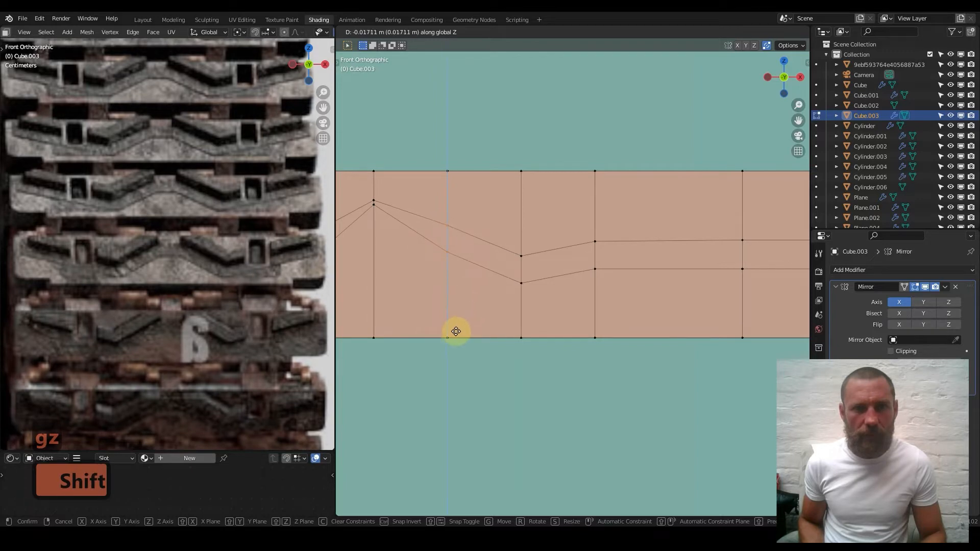
{"action": "left_click", "coordinate": [454, 347]}
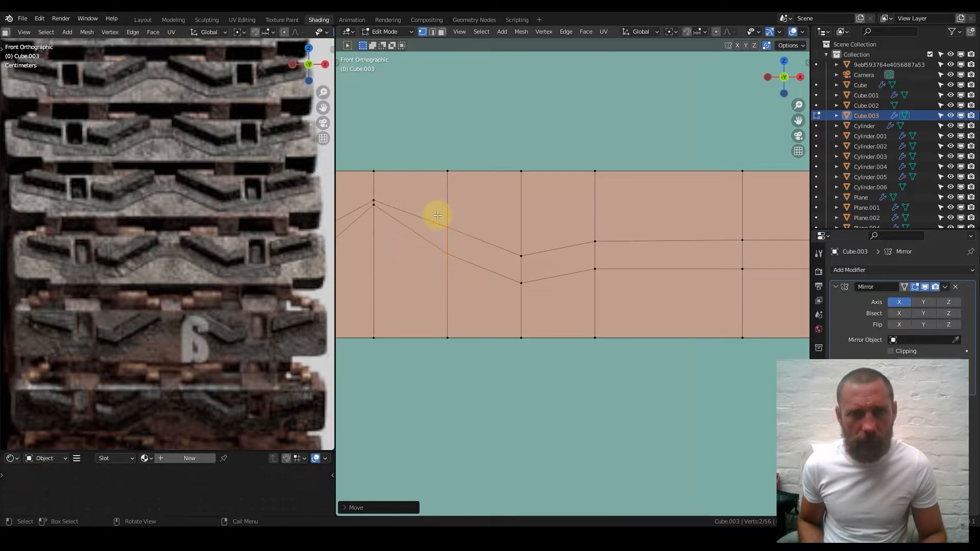
{"action": "key", "text": "ctrl+z"}
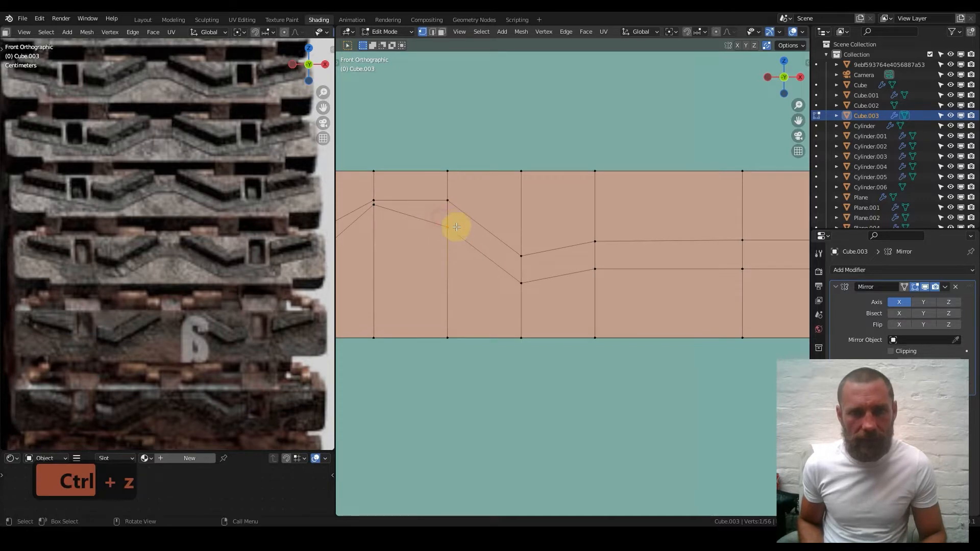
- Lower only the lower loop's third vertex along Z so the band widens there and slopes towards the valley
{"action": "key", "text": "g"}
{"action": "key", "text": "z"}
{"action": "key", "text": "shift"}
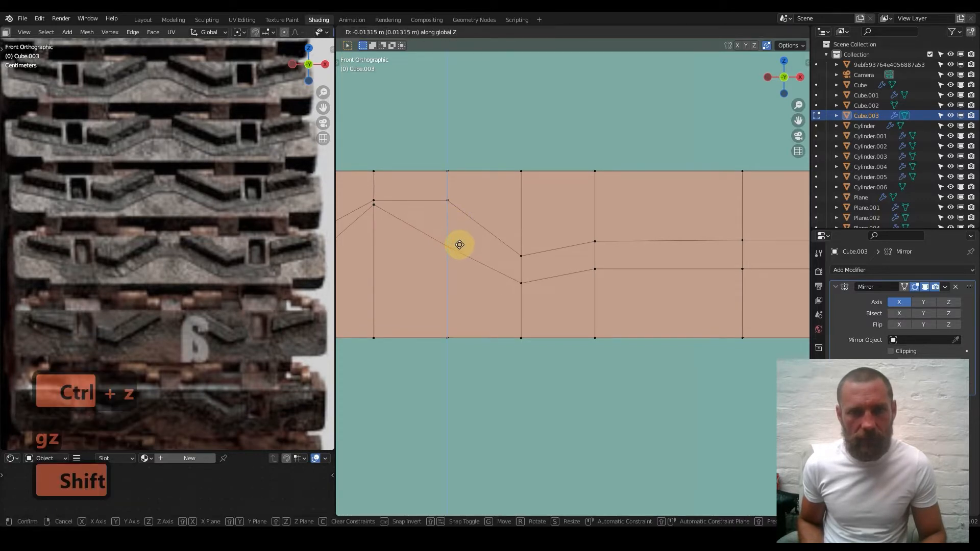
{"action": "left_click", "coordinate": [465, 213]}
- Move the two nearly touching second-column vertices along X towards the third column, by about a third of the column spacing
{"action": "left_click", "coordinate": [374, 202]}
{"action": "key", "text": "g"}
{"action": "key", "text": "x"}
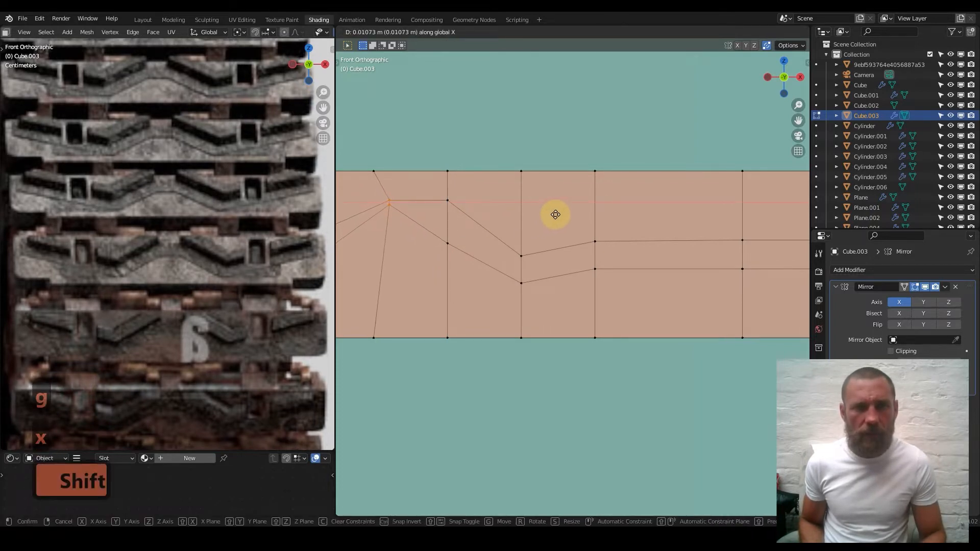
{"action": "left_click", "coordinate": [643, 214]}
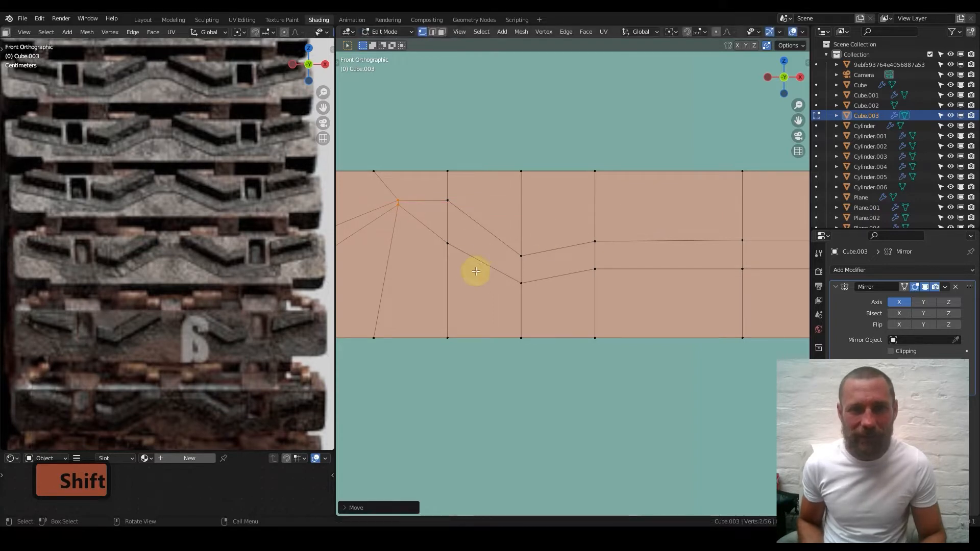
- Raise the lower loop's third vertex slightly along Z to straighten the slope between the peak and the valley
{"action": "left_click", "coordinate": [514, 276]}
{"action": "left_click", "coordinate": [429, 234]}
{"action": "key", "text": "g"}
{"action": "key", "text": "z"}
{"action": "key", "text": "shift"}
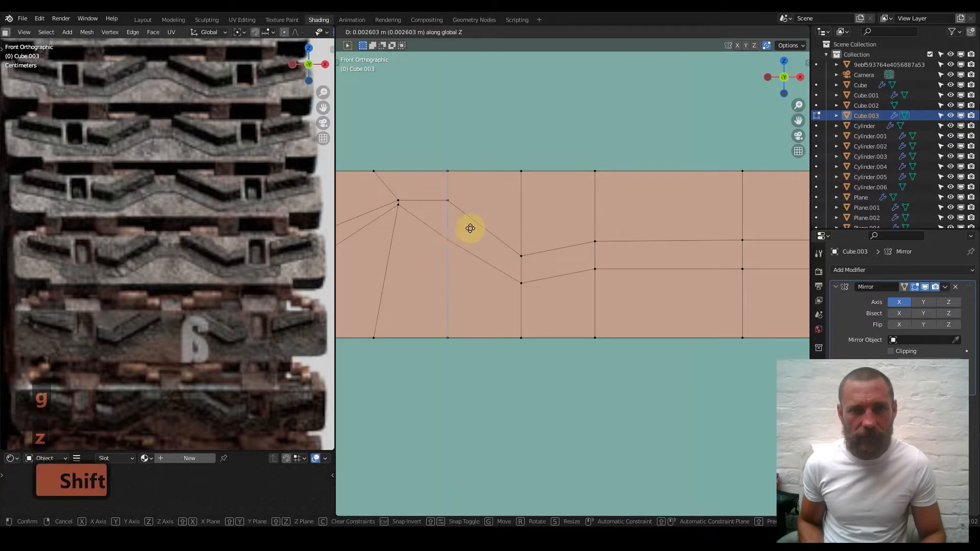
{"action": "left_click", "coordinate": [471, 217]}
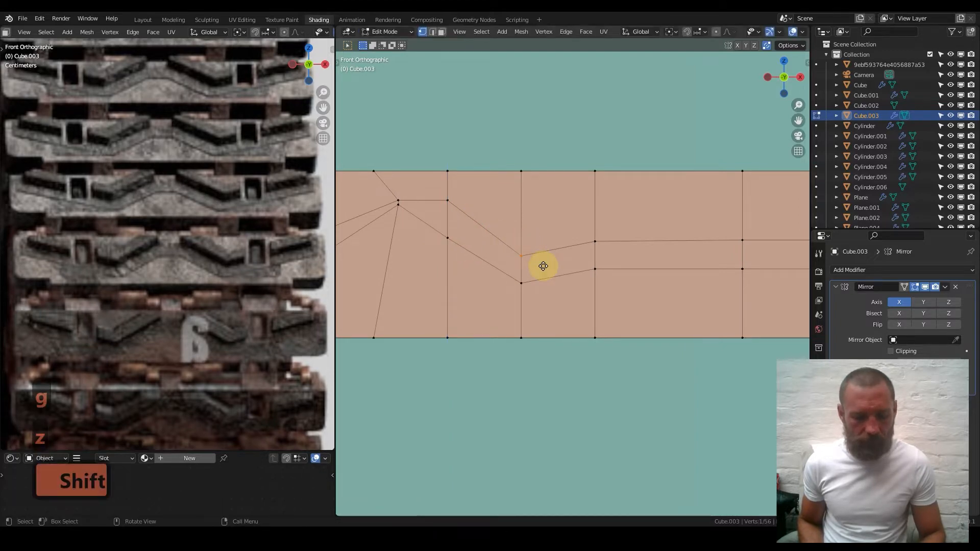
- Raise the upper loop's valley vertex slightly along Z, and fine-tune the lower loop's third vertex along Z to keep the slope straight
{"action": "key", "text": "g"}
{"action": "key", "text": "z"}
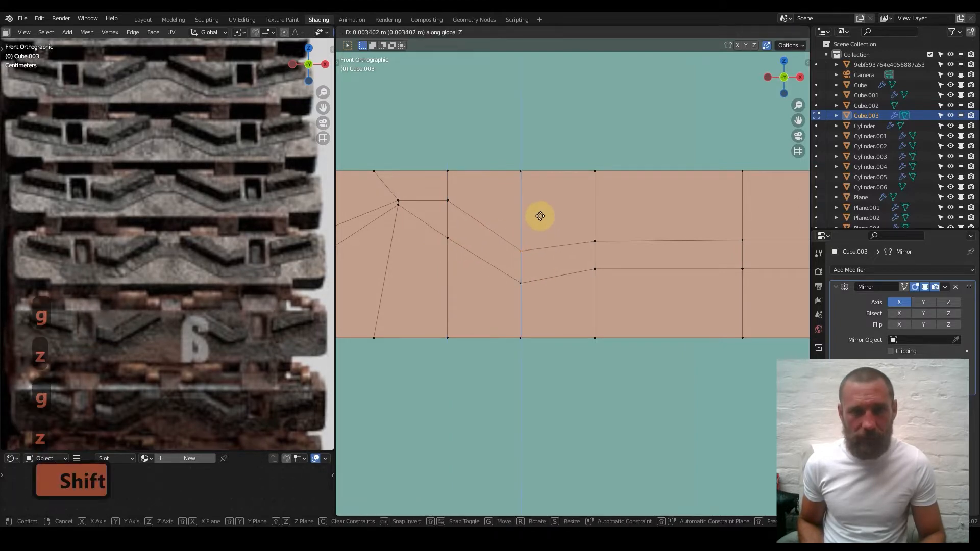
{"action": "left_click", "coordinate": [541, 201]}
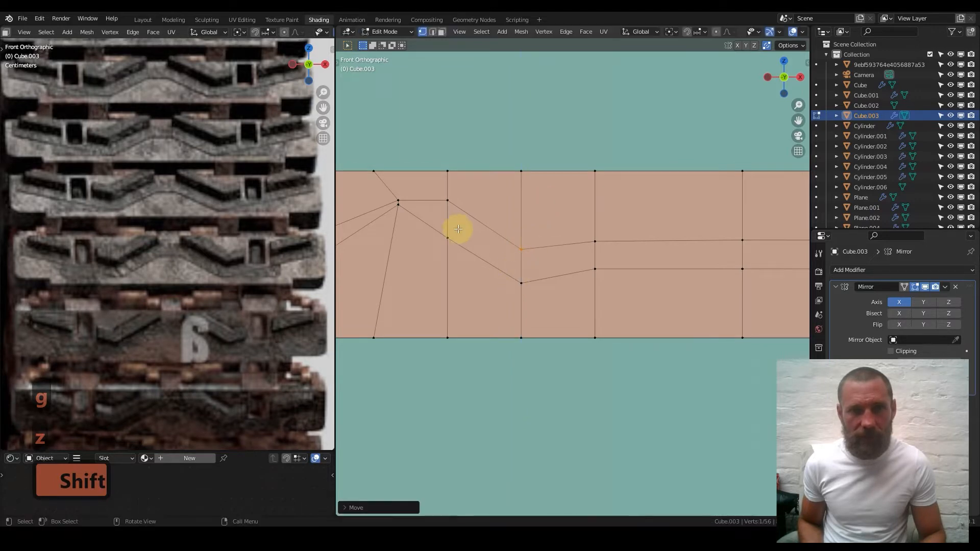
{"action": "left_click", "coordinate": [430, 225]}
{"action": "key", "text": "g"}
{"action": "key", "text": "z"}
{"action": "key", "text": "shift"}
{"action": "left_click", "coordinate": [462, 246]}
- Add a centred vertical loop cut through the outermost section and raise its two zigzag vertices about 0.034 m along Z
{"action": "middle_click_drag", "start_coordinate": [581, 245], "coordinate": [513, 253], "text": "shift"}
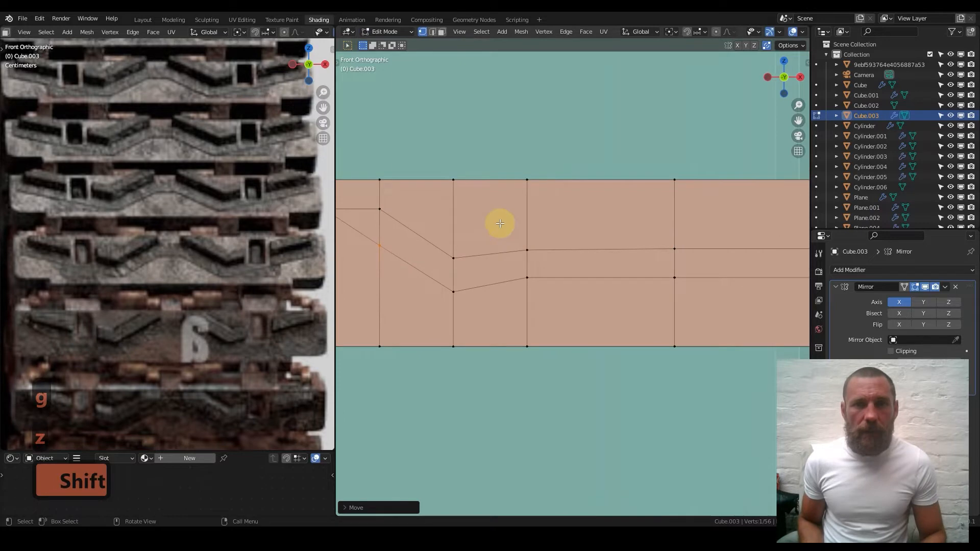
{"action": "left_click_drag", "start_coordinate": [500, 224], "coordinate": [563, 297]}
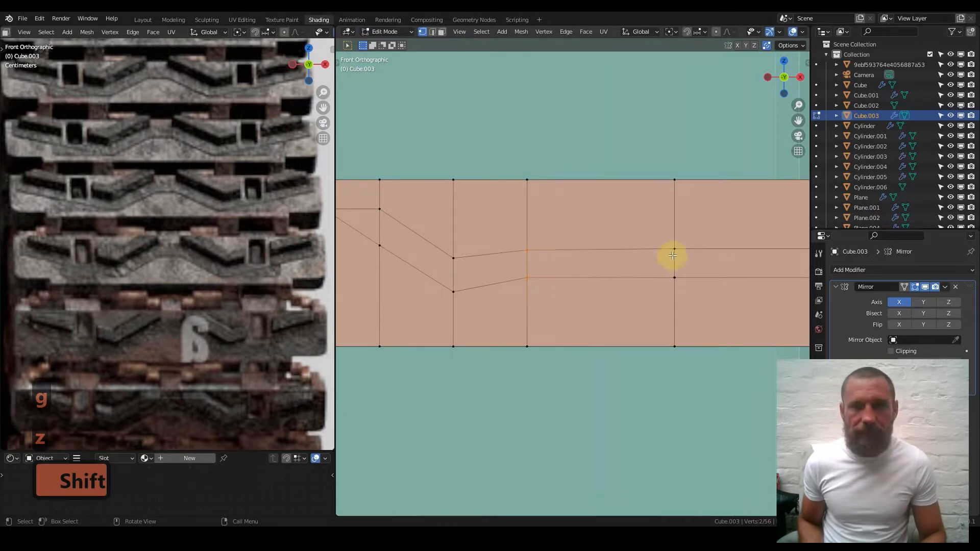
{"action": "scroll", "coordinate": [663, 267], "scroll_direction": "down", "scroll_amount": 2}
{"action": "left_click_drag", "start_coordinate": [632, 243], "coordinate": [660, 286]}
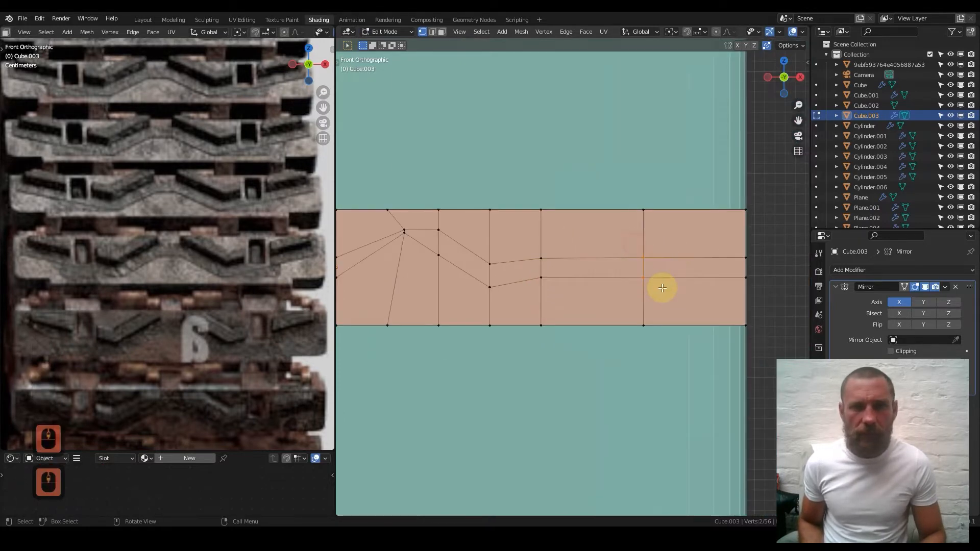
{"action": "key", "text": "ctrl+r"}
{"action": "left_click", "coordinate": [694, 260]}
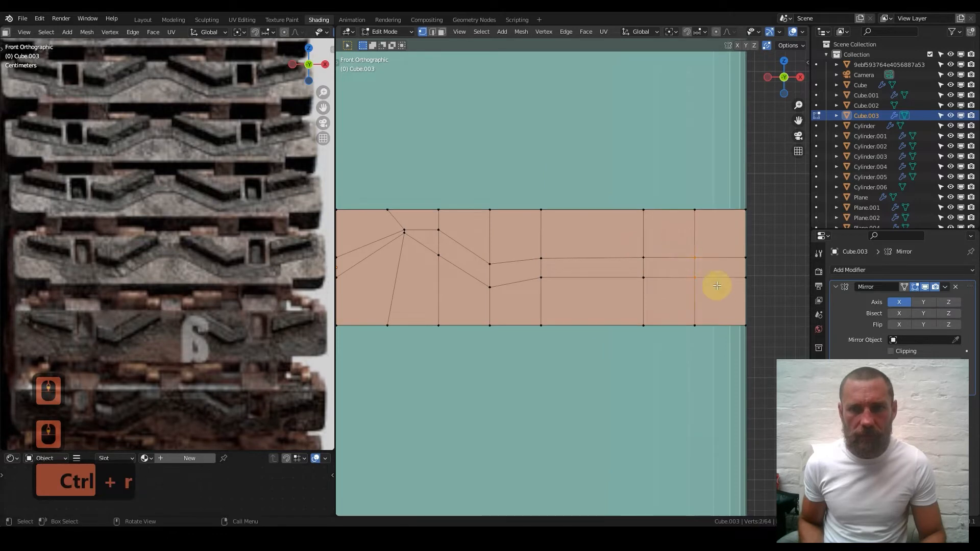
{"action": "key", "text": "g"}
{"action": "key", "text": "z"}
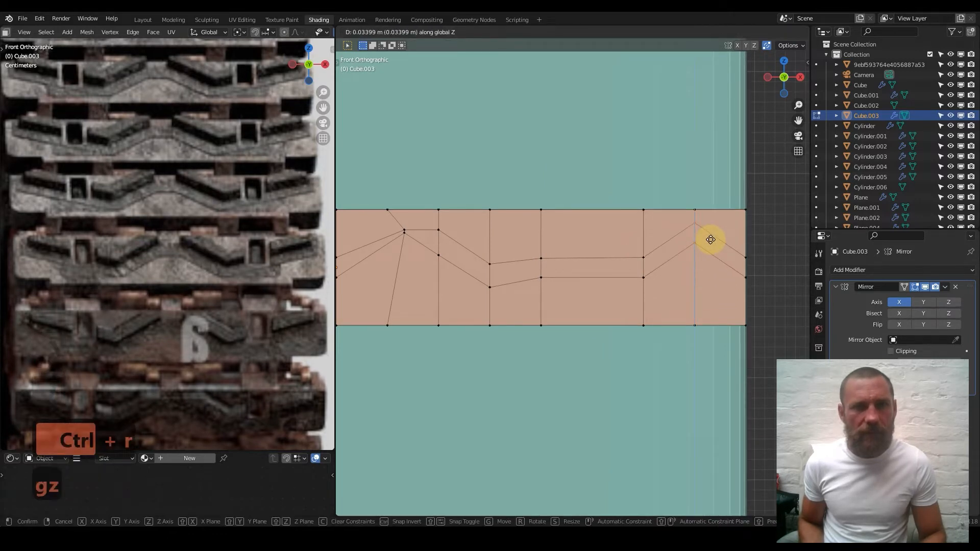
{"action": "left_click", "coordinate": [711, 239]}
- Raise the sixth column's two zigzag vertices along Z by about 0.02 m to straighten the rise to the outer peak
{"action": "left_click_drag", "start_coordinate": [630, 237], "coordinate": [684, 298]}
{"action": "key", "text": "g"}
{"action": "key", "text": "z"}
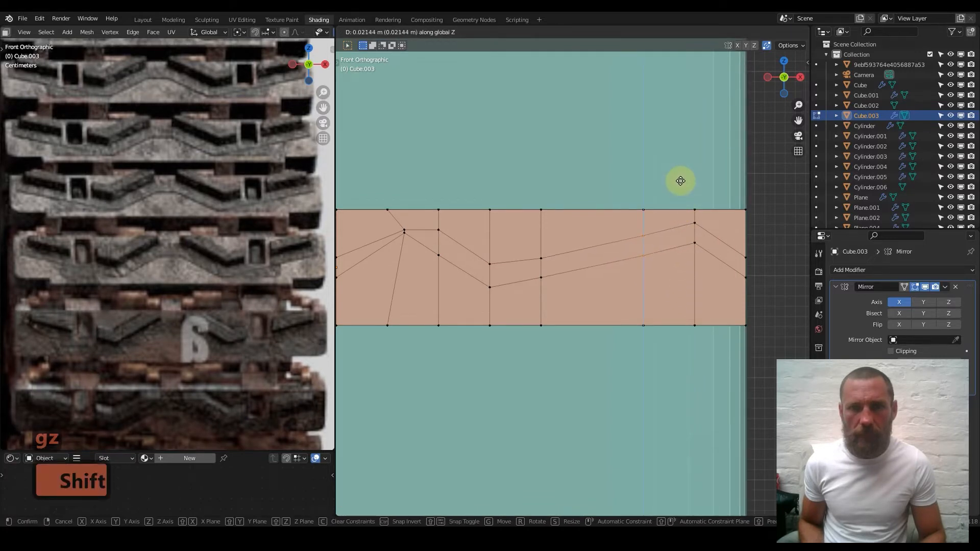
{"action": "left_click", "coordinate": [682, 176]}
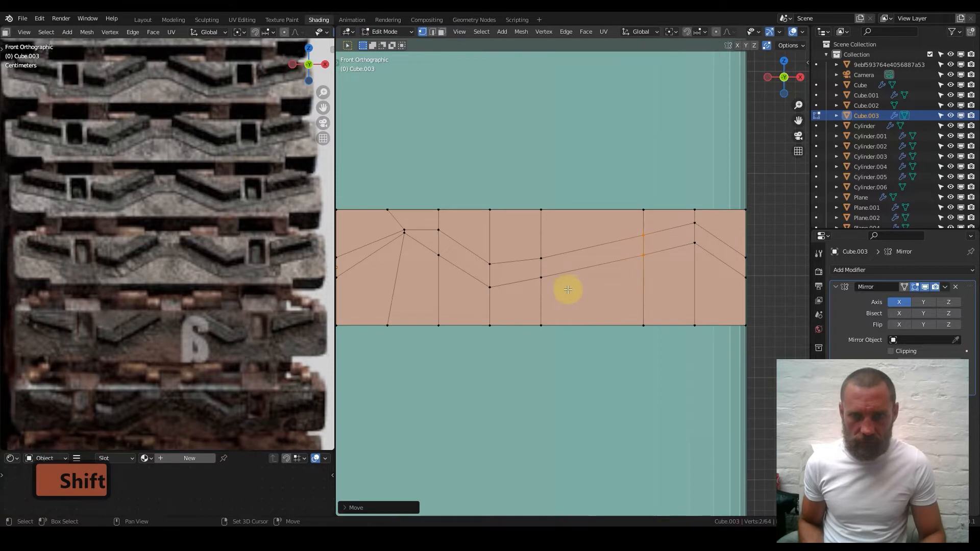
- Lower the upper loop's valley vertex along Z by about 0.005 m to align it with the outer slope
{"action": "left_click", "coordinate": [483, 257]}
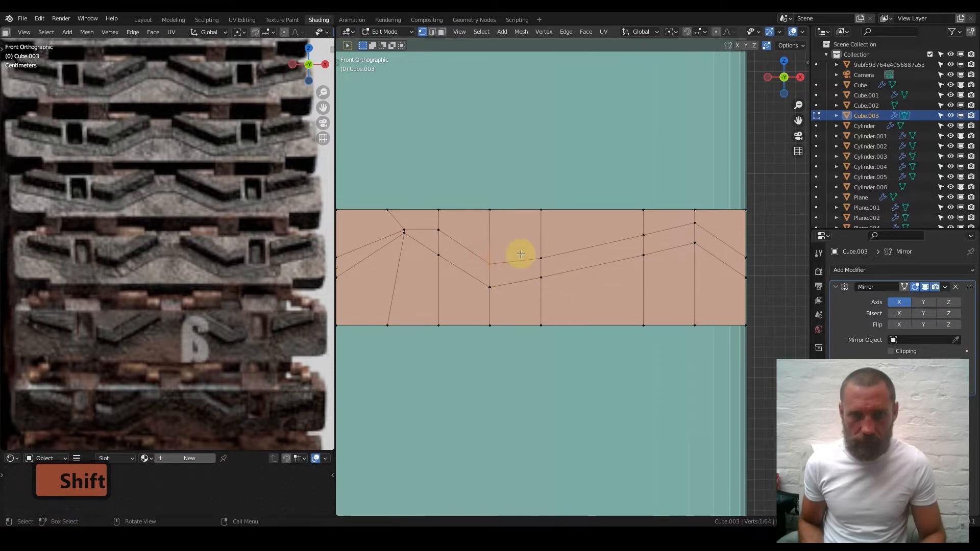
{"action": "key", "text": "g"}
{"action": "key", "text": "z"}
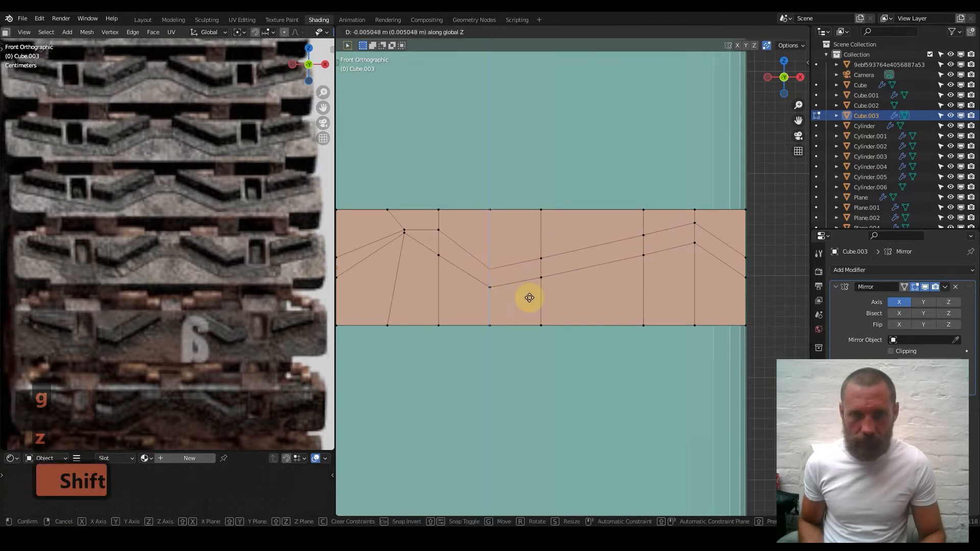
{"action": "left_click", "coordinate": [529, 296]}
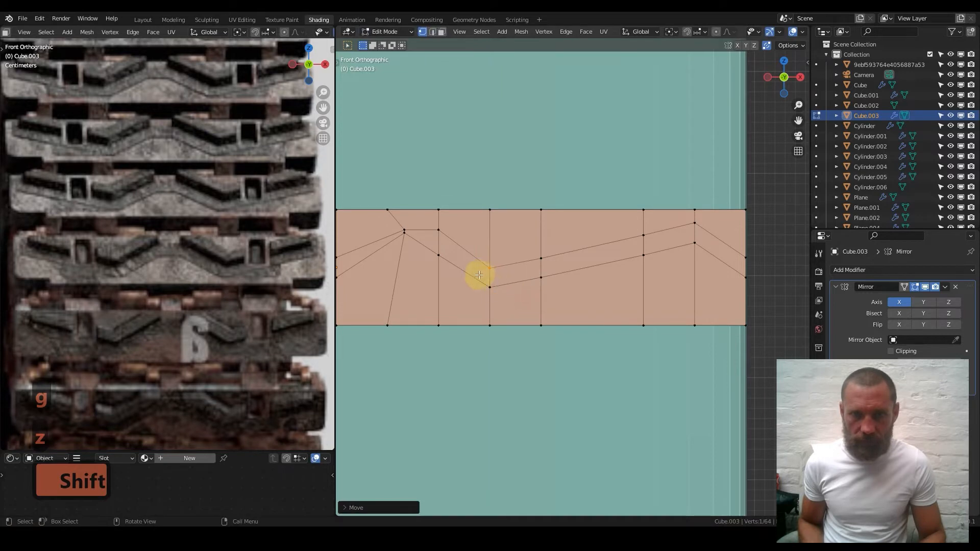
- Lower the lower loop's fifth vertex and its valley vertex slightly along Z to straighten the band's lower edge
{"action": "left_click", "coordinate": [538, 278]}
{"action": "key", "text": "g"}
{"action": "key", "text": "z"}
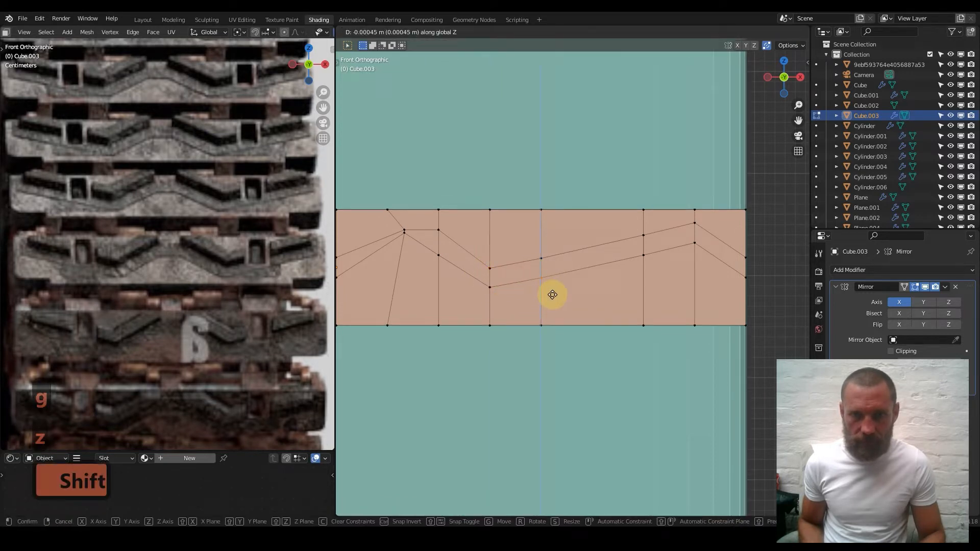
{"action": "left_click", "coordinate": [554, 304]}
{"action": "left_click", "coordinate": [481, 283]}
{"action": "key", "text": "g"}
{"action": "key", "text": "z"}
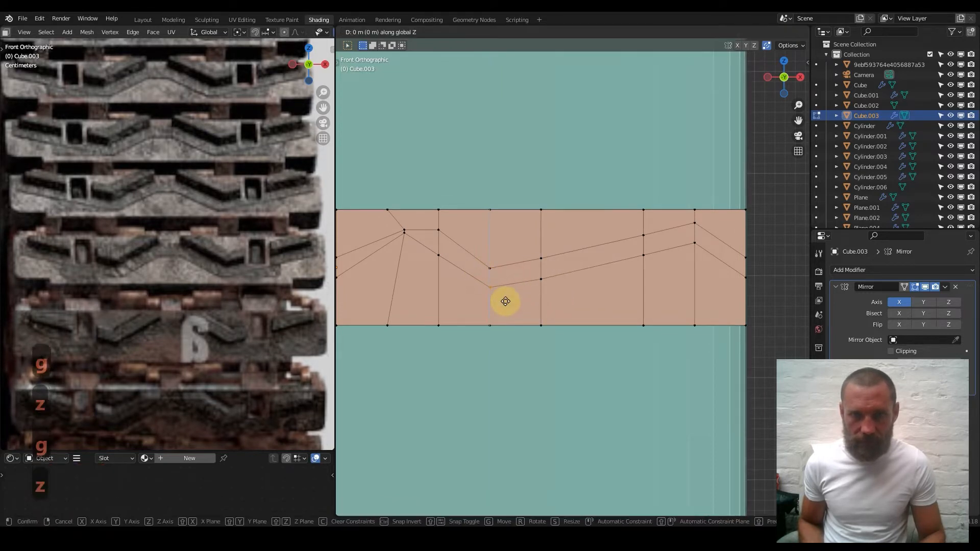
{"action": "left_click", "coordinate": [513, 328]}
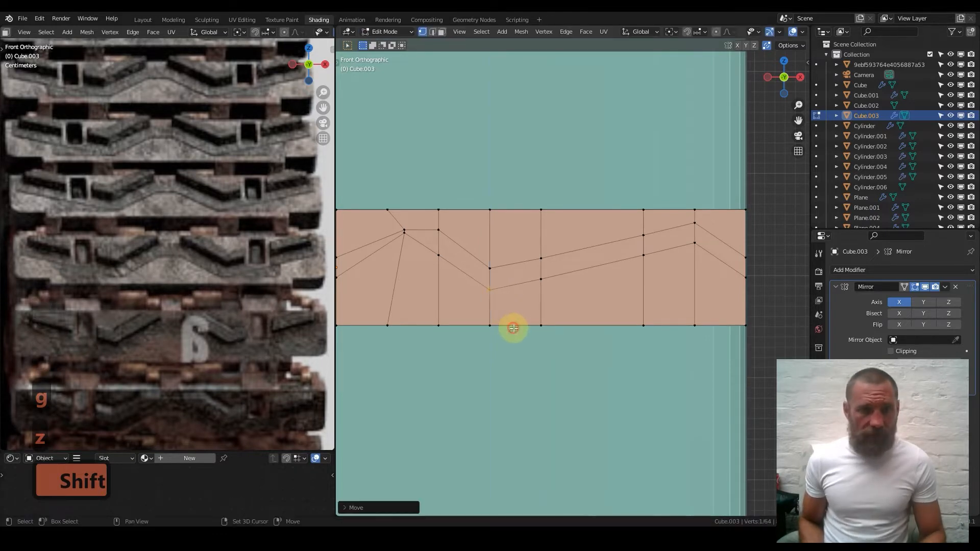
- Raise the upper loop's valley vertex a touch along Z to refine the band's upper edge
{"action": "left_click", "coordinate": [479, 247]}
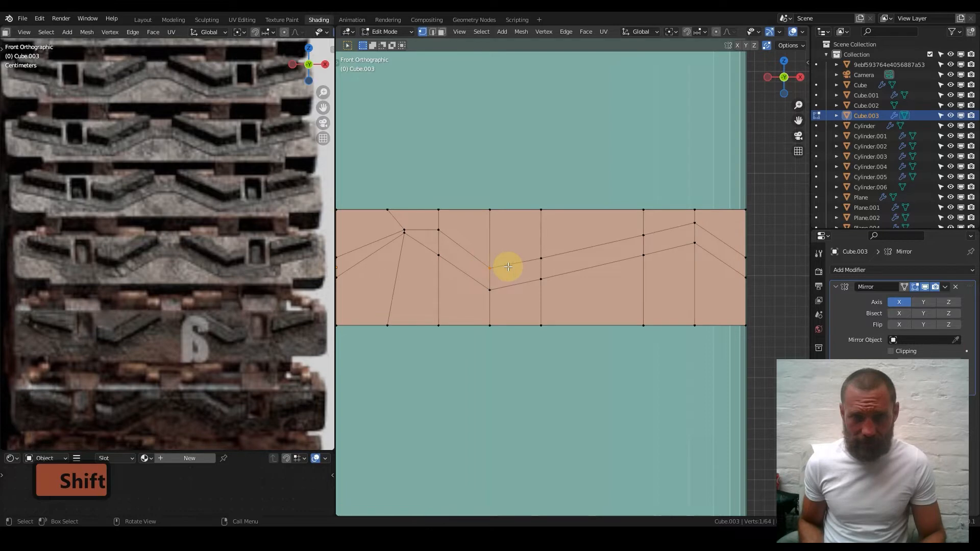
{"action": "key", "text": "g"}
{"action": "key", "text": "z"}
{"action": "left_click", "coordinate": [508, 254]}
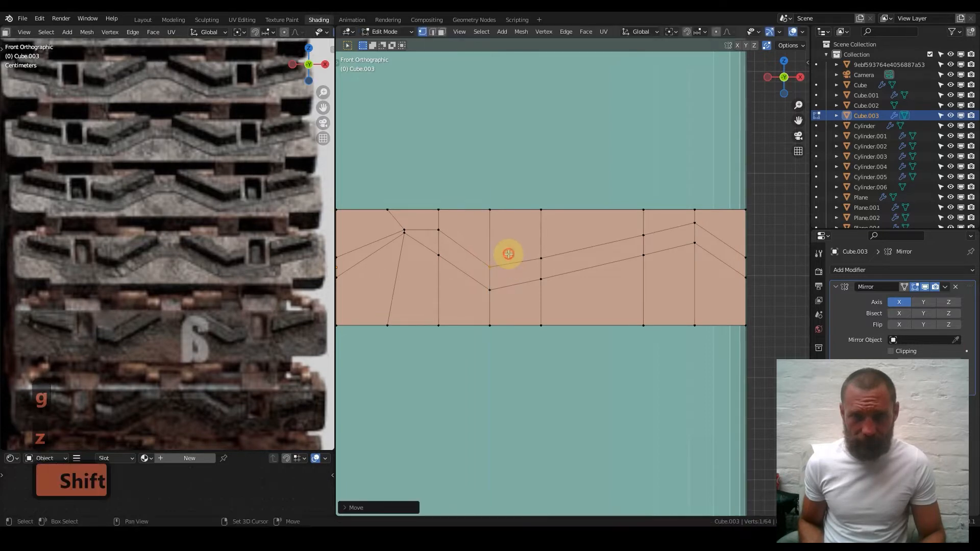
- Select the zigzag band's faces on the tread plate from the inner peak through the valley to the outer peak
{"action": "scroll", "coordinate": [565, 281], "scroll_direction": "down", "scroll_amount": 2}
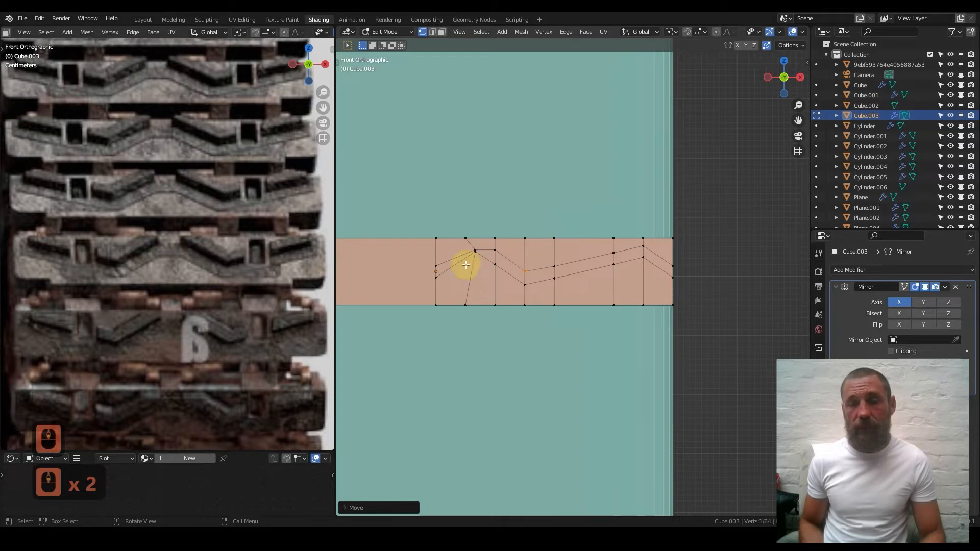
{"action": "scroll", "coordinate": [475, 266], "scroll_direction": "up", "scroll_amount": 3}
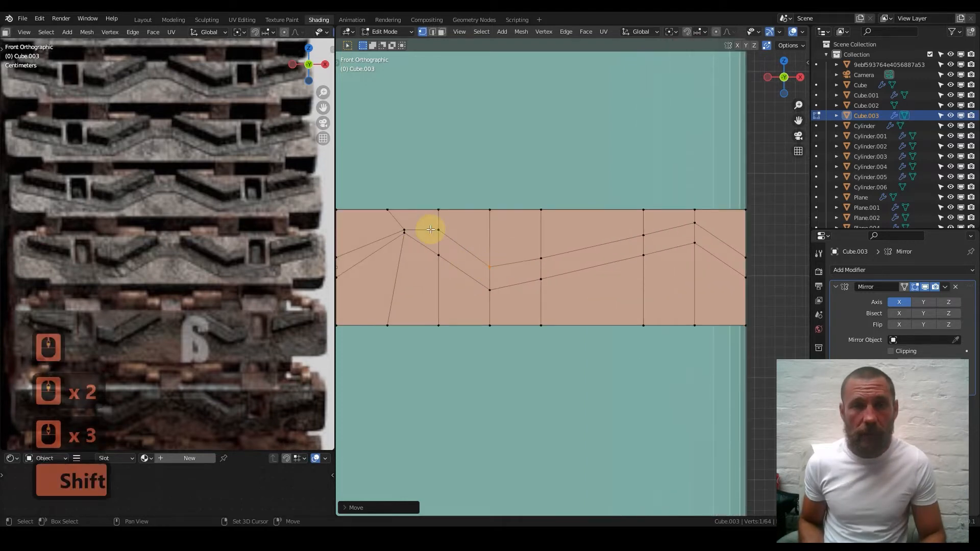
{"action": "middle_click_drag", "start_coordinate": [416, 225], "coordinate": [388, 231], "text": "shift"}
{"action": "left_click", "coordinate": [442, 32]}
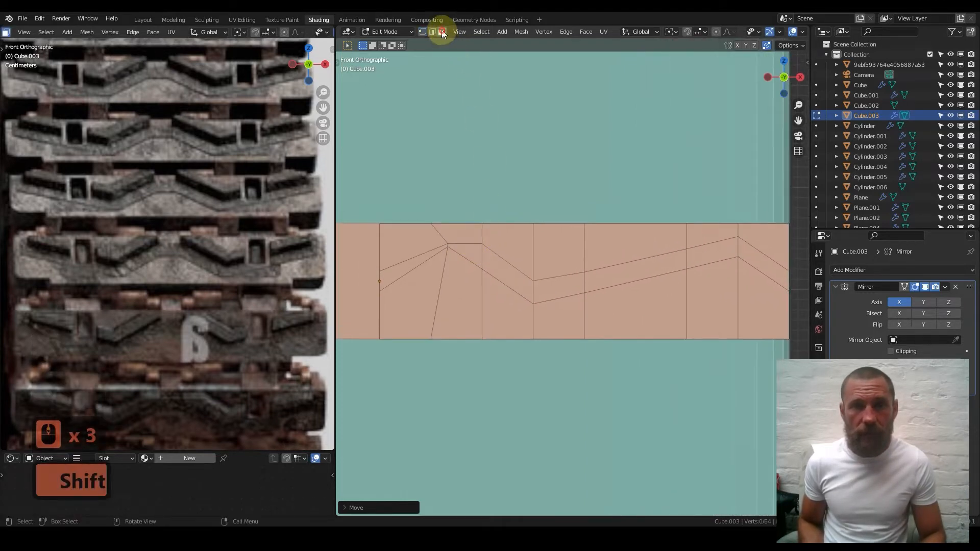
{"action": "left_click", "coordinate": [478, 251], "text": "shift"}
{"action": "left_click", "coordinate": [501, 267], "text": "shift"}
{"action": "left_click", "coordinate": [552, 286], "text": "shift"}
{"action": "left_click", "coordinate": [607, 276], "text": "shift"}
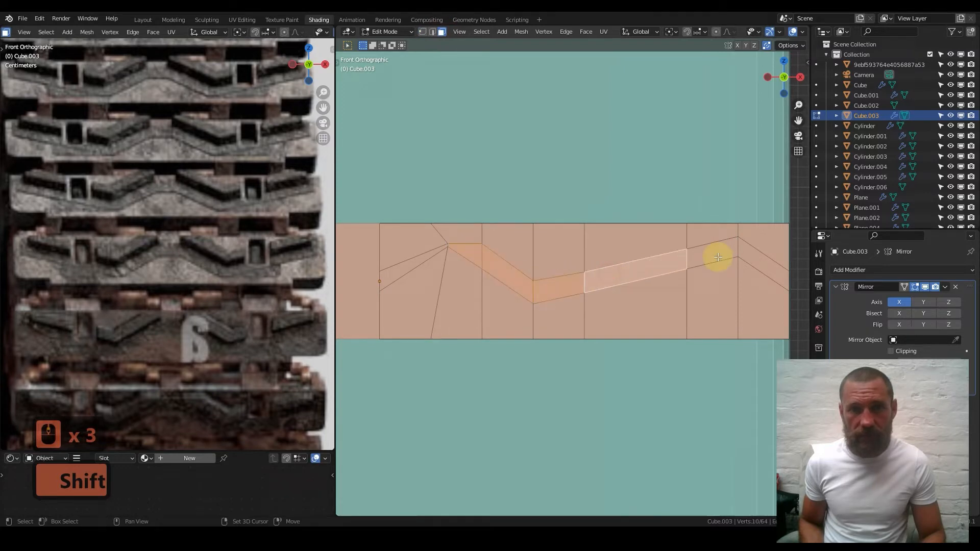
{"action": "left_click", "coordinate": [718, 255], "text": "shift"}
{"action": "middle_click_drag", "start_coordinate": [708, 262], "coordinate": [595, 260], "text": "shift"}
{"action": "middle_click_drag", "start_coordinate": [510, 269], "coordinate": [562, 293]}
- Apply the tread plate's scale in Object Mode and add a Bevel modifier with an amount of 0.003 m
{"action": "key", "text": "Tab"}
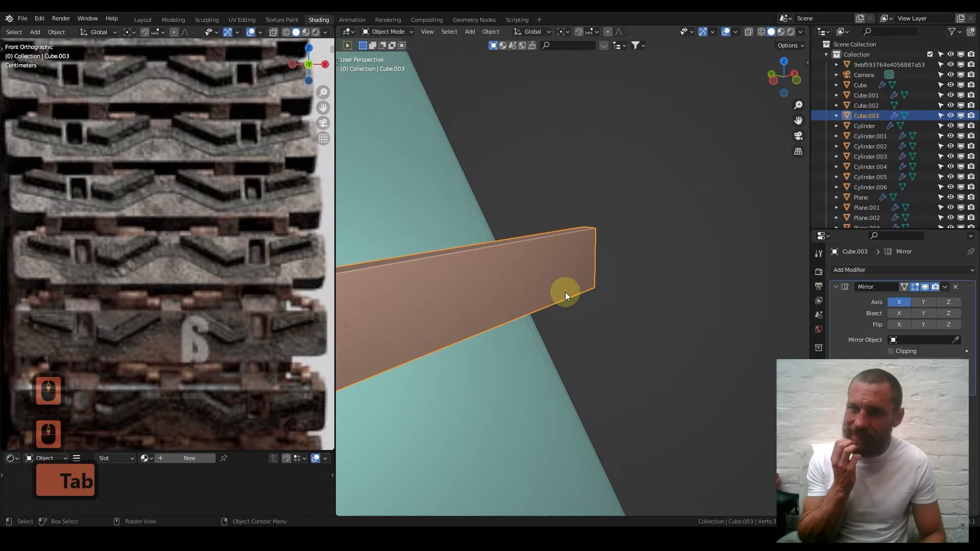
{"action": "key", "text": "ctrl+a"}
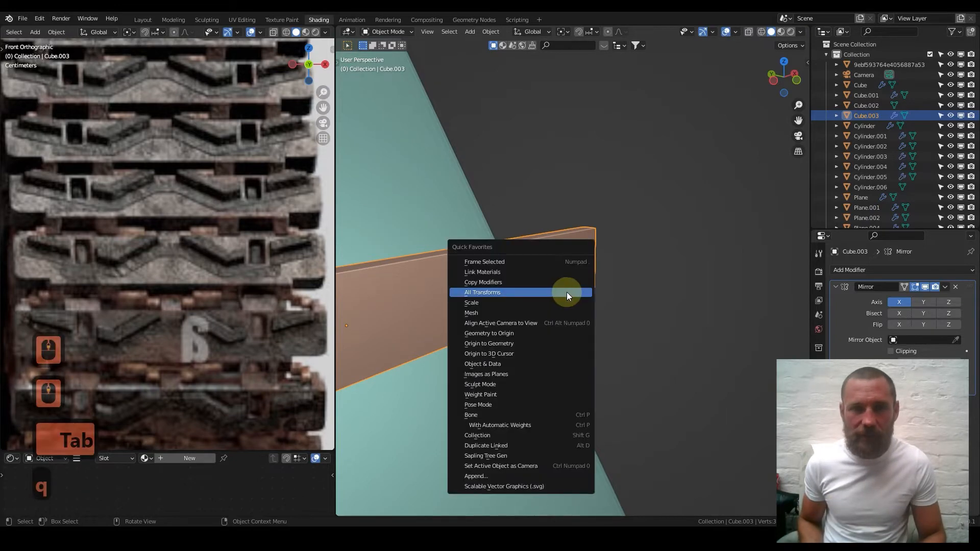
{"action": "left_click", "coordinate": [535, 303]}
{"action": "left_click", "coordinate": [836, 287]}
{"action": "left_click", "coordinate": [858, 270]}
{"action": "left_click", "coordinate": [786, 310]}
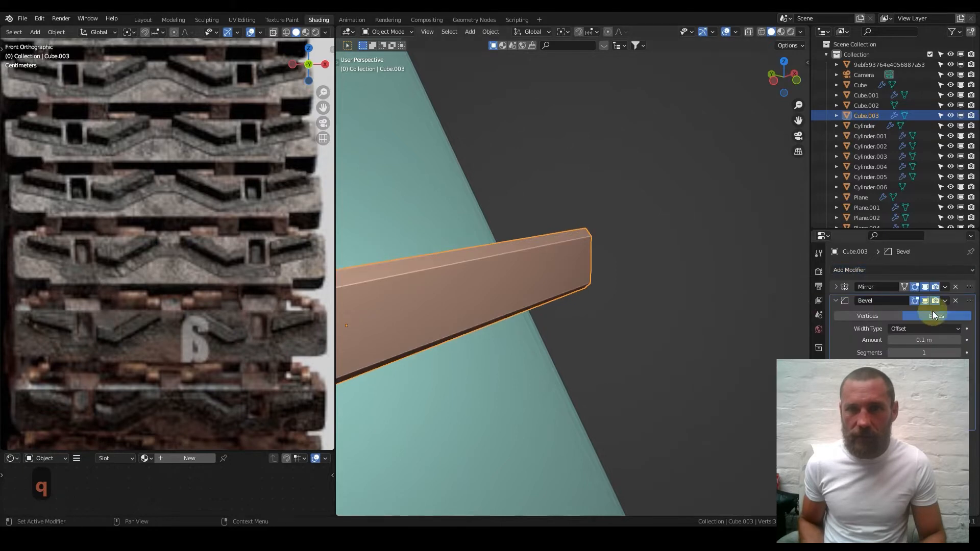
{"action": "left_click_drag", "start_coordinate": [938, 336], "coordinate": [925, 340]}
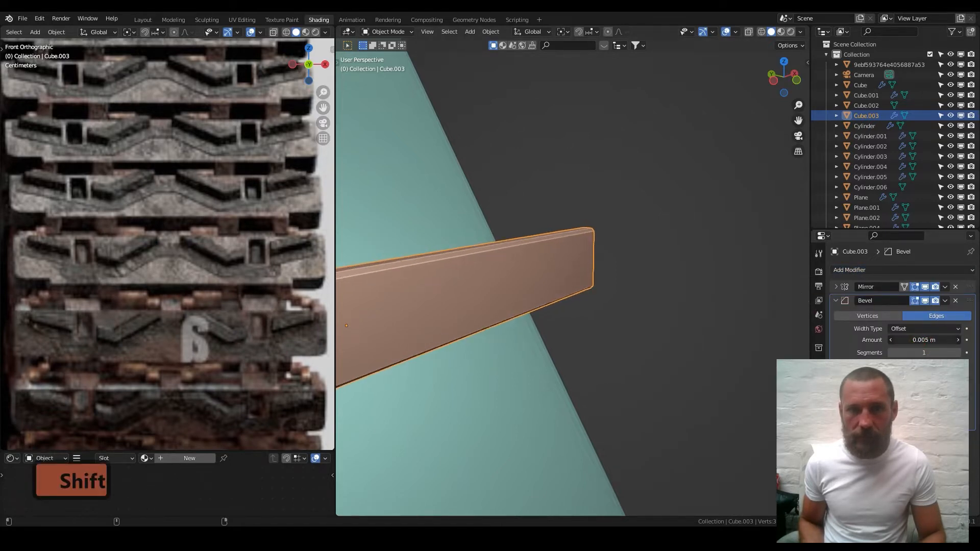
{"action": "middle_click_drag", "start_coordinate": [477, 256], "coordinate": [525, 281]}
- Extrude the selected zigzag faces outward from the plate by about 0.016 m to form a raised ridge
{"action": "key", "text": "Tab"}
{"action": "middle_click_drag", "start_coordinate": [635, 300], "coordinate": [491, 318]}
{"action": "scroll", "coordinate": [532, 303], "scroll_direction": "up", "scroll_amount": 1}
{"action": "scroll", "coordinate": [557, 302], "scroll_direction": "up", "scroll_amount": 2}
{"action": "key", "text": "e"}
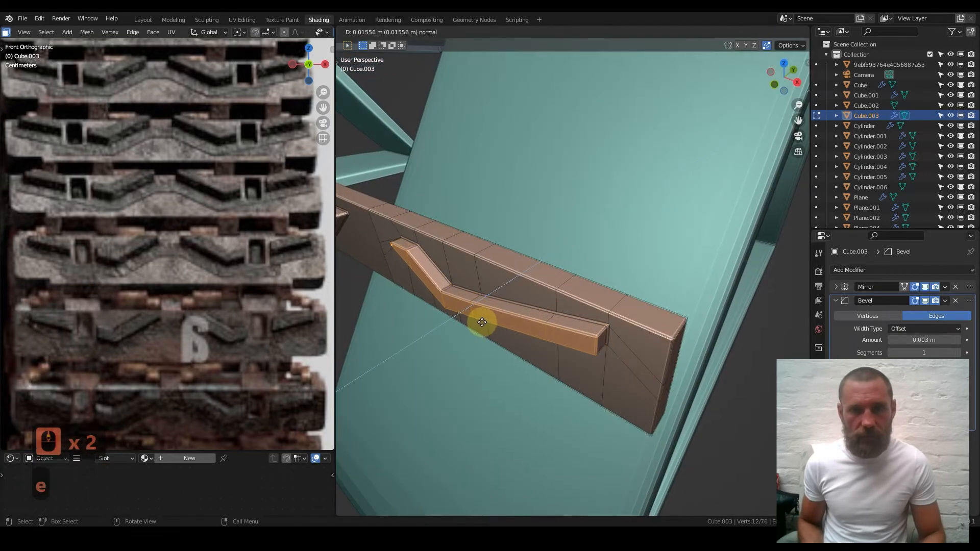
{"action": "left_click", "coordinate": [482, 322]}
{"action": "middle_click_drag", "start_coordinate": [481, 321], "coordinate": [532, 294]}
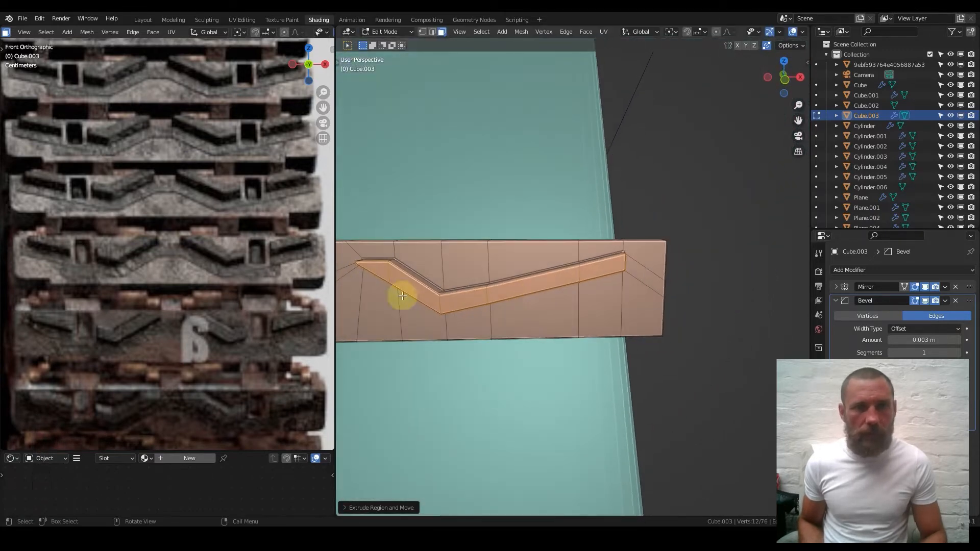
- Add a centred vertical loop cut across the ridge's long rising segment and bevel it into a strip with a width of about 0.015 m
{"action": "key", "text": "KP_1"}
{"action": "scroll", "coordinate": [572, 279], "scroll_direction": "up", "scroll_amount": 2}
{"action": "key", "text": "ctrl+r"}
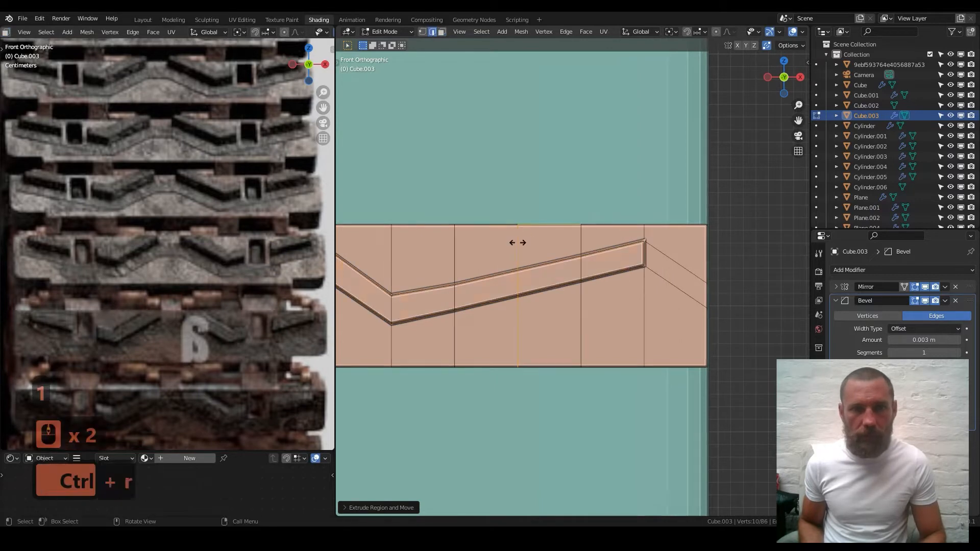
{"action": "left_click", "coordinate": [517, 243]}
{"action": "right_click", "coordinate": [518, 243]}
{"action": "key", "text": "ctrl+b"}
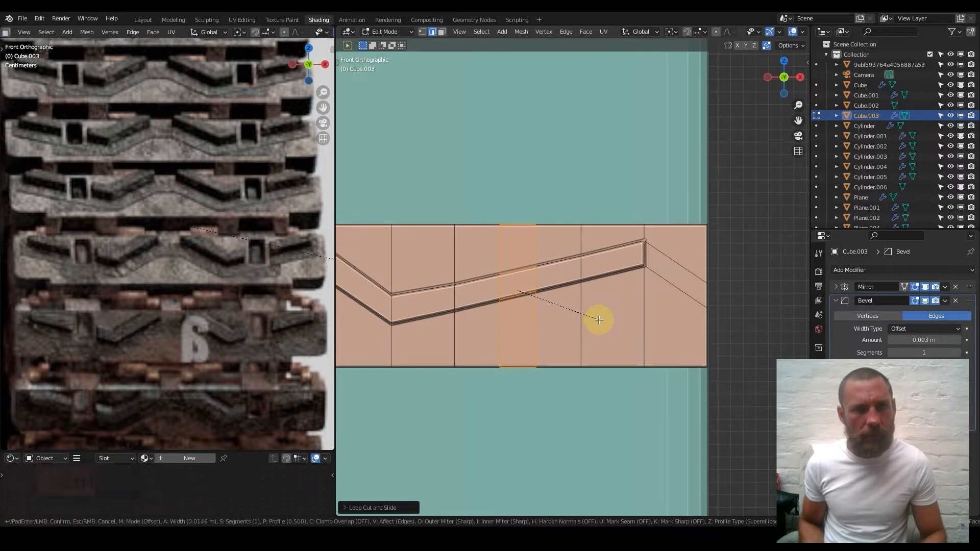
{"action": "left_click", "coordinate": [598, 319]}
{"action": "scroll", "coordinate": [550, 313], "scroll_direction": "up", "scroll_amount": 2}
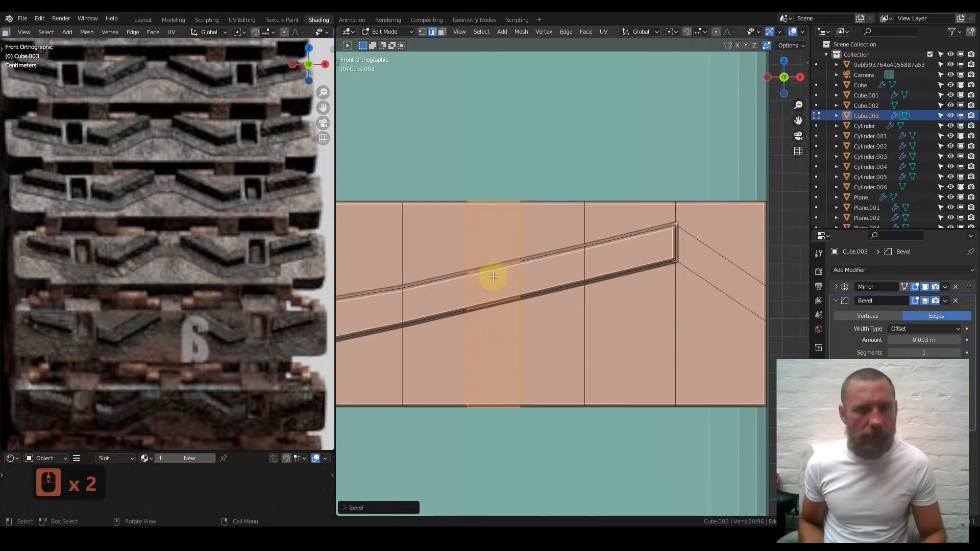
{"action": "left_click", "coordinate": [442, 32]}
{"action": "middle_click_drag", "start_coordinate": [459, 285], "coordinate": [454, 240]}
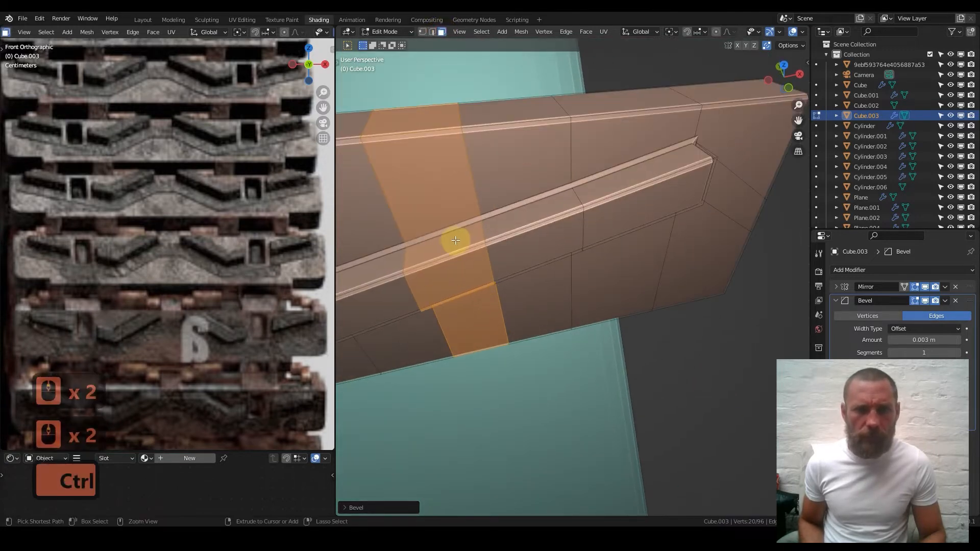
{"action": "left_click", "coordinate": [21, 19]}
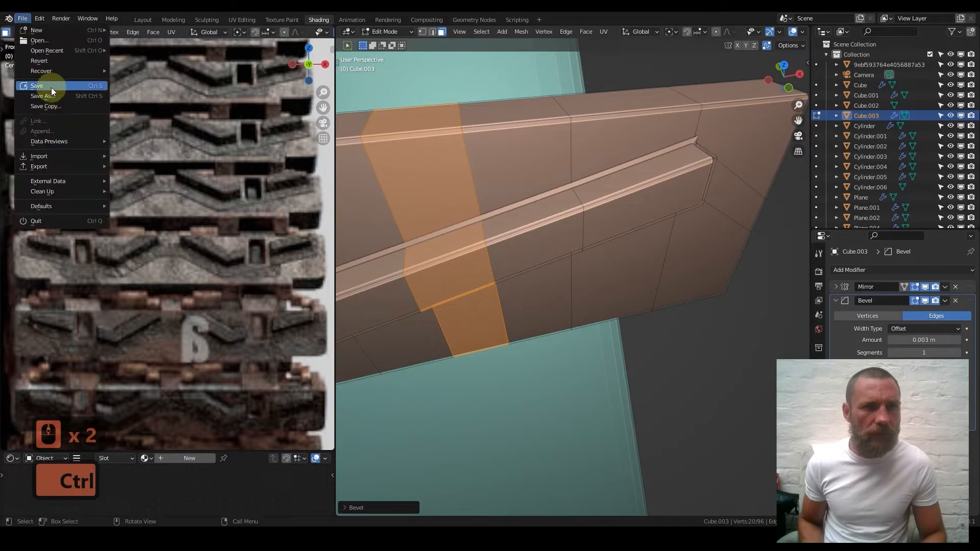
{"action": "key", "text": "ctrl+shift+s"}
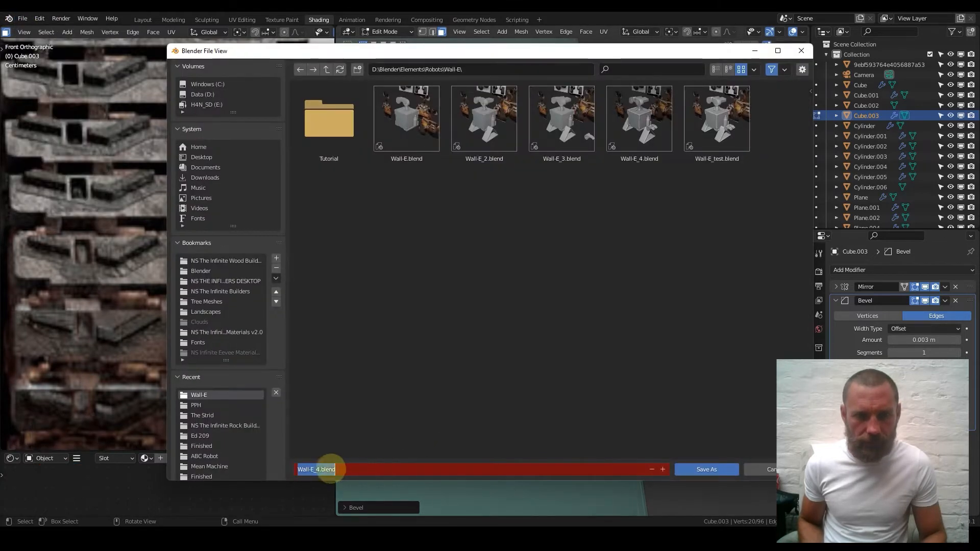
{"action": "left_click", "coordinate": [321, 470]}
{"action": "key", "text": "BackSpace"}
{"action": "type", "text": "5"}
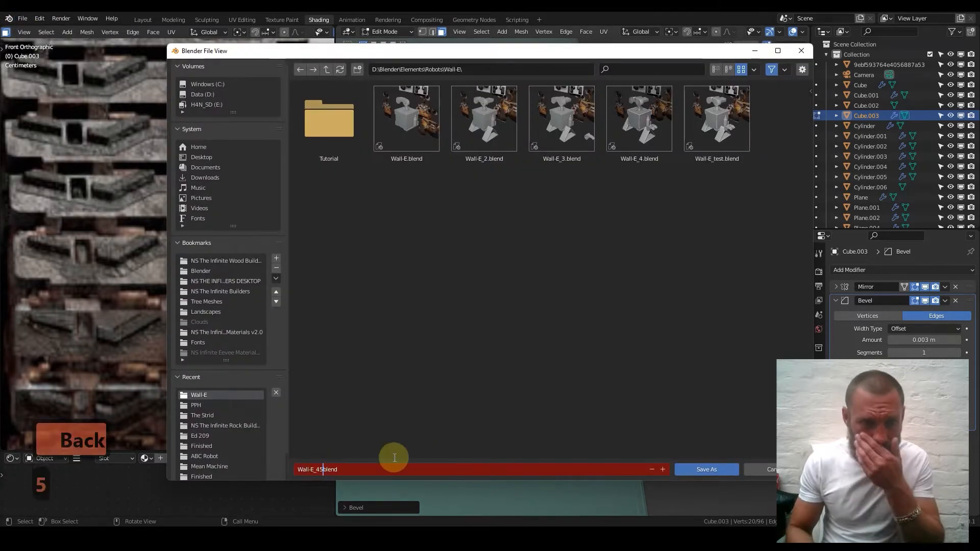
{"action": "key", "text": "BackSpace"}
{"action": "key", "text": "BackSpace"}
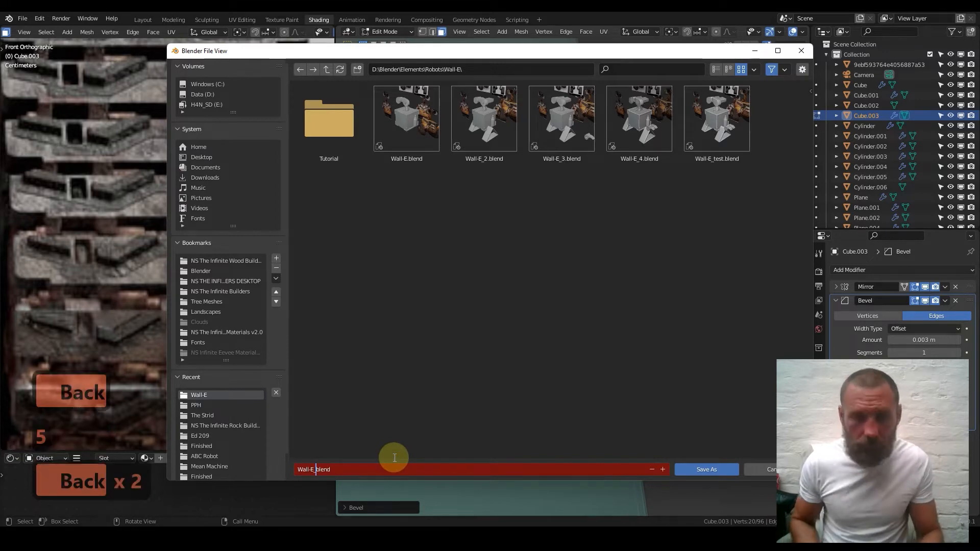
{"action": "left_click", "coordinate": [757, 469]}
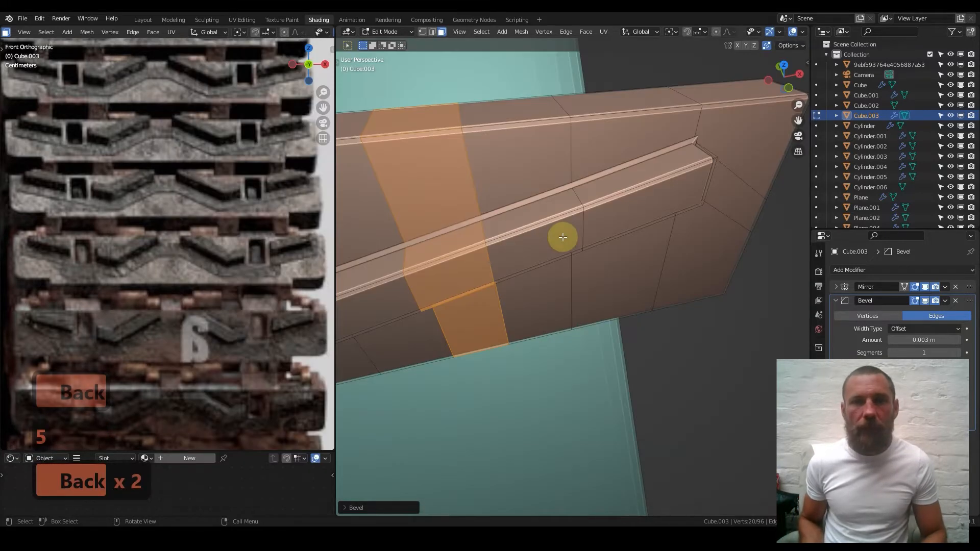
- Turn off the Bevel modifier's viewport display and delete the raised ridge's faces inside the narrow strip to open a gap
{"action": "left_click", "coordinate": [440, 250]}
{"action": "left_click", "coordinate": [466, 279], "text": "shift"}
{"action": "middle_click_drag", "start_coordinate": [468, 280], "coordinate": [454, 196]}
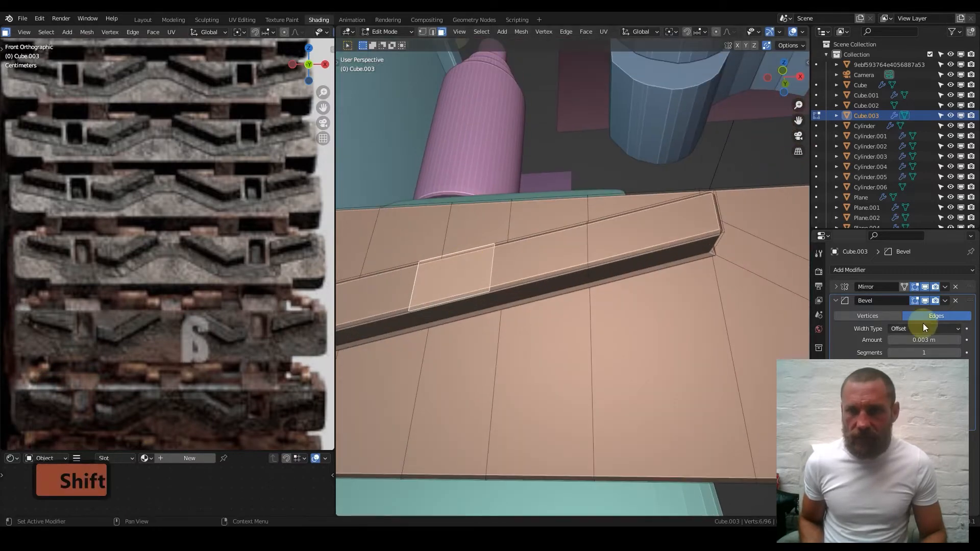
{"action": "left_click", "coordinate": [925, 300]}
{"action": "middle_click_drag", "start_coordinate": [357, 256], "coordinate": [468, 304]}
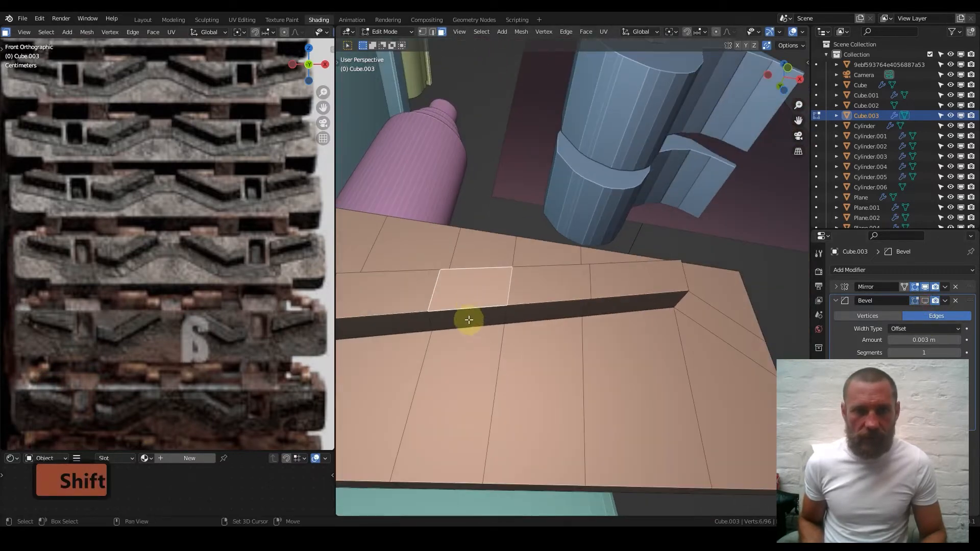
{"action": "key", "text": "x"}
{"action": "left_click", "coordinate": [438, 340]}
{"action": "middle_click_drag", "start_coordinate": [525, 284], "coordinate": [389, 81]}
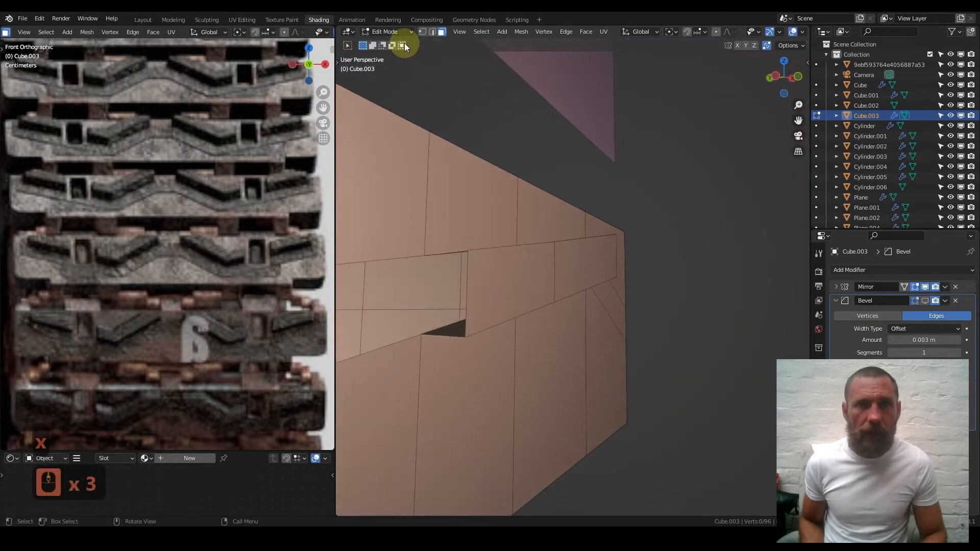
- Fill the two open ridge ends on either side of the gap with faces between their facing edges
{"action": "left_click", "coordinate": [431, 32]}
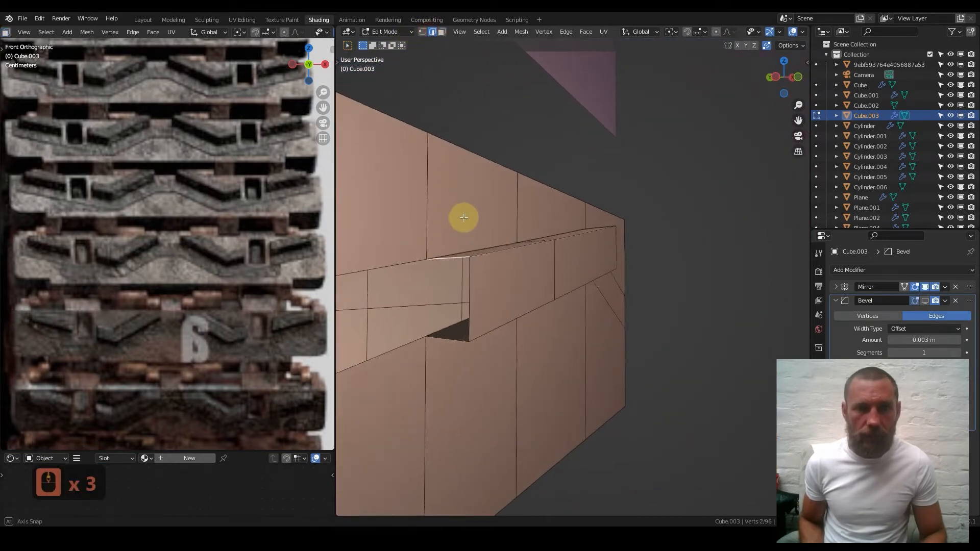
{"action": "middle_click_drag", "start_coordinate": [434, 198], "coordinate": [446, 306]}
{"action": "left_click", "coordinate": [439, 315], "text": "shift"}
{"action": "key", "text": "f"}
{"action": "middle_click_drag", "start_coordinate": [517, 312], "coordinate": [416, 298]}
{"action": "middle_click_drag", "start_coordinate": [362, 248], "coordinate": [472, 310], "text": "shift"}
{"action": "left_click", "coordinate": [544, 334]}
{"action": "left_click", "coordinate": [556, 393], "text": "shift"}
{"action": "key", "text": "f"}
{"action": "middle_click_drag", "start_coordinate": [561, 397], "coordinate": [597, 367]}
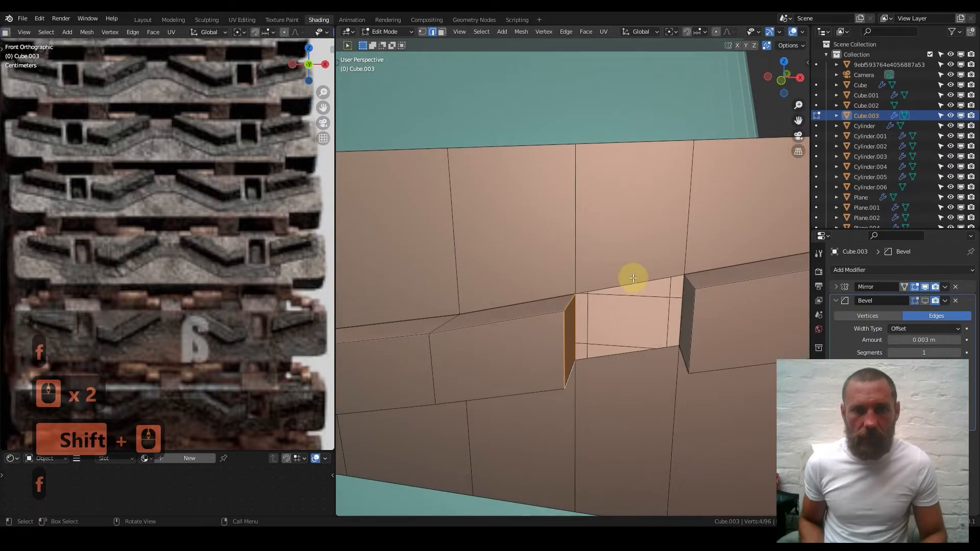
- Fill the hole in the plate's surface between the two ridge segments with a face
{"action": "left_click", "coordinate": [633, 278]}
{"action": "middle_click_drag", "start_coordinate": [614, 234], "coordinate": [630, 284]}
{"action": "left_click", "coordinate": [642, 374], "text": "shift"}
{"action": "key", "text": "f"}
{"action": "middle_click_drag", "start_coordinate": [645, 374], "coordinate": [640, 372]}
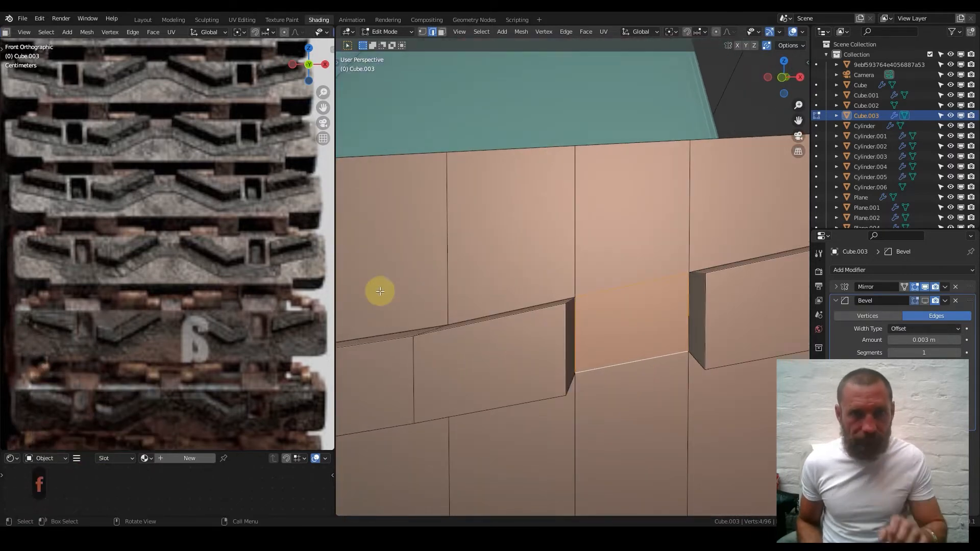
- Add a centred vertical loop cut through the gap and bevel it by about 0.008 m, matching the slot in the reference photo
{"action": "scroll", "coordinate": [271, 258], "scroll_direction": "up", "scroll_amount": 4}
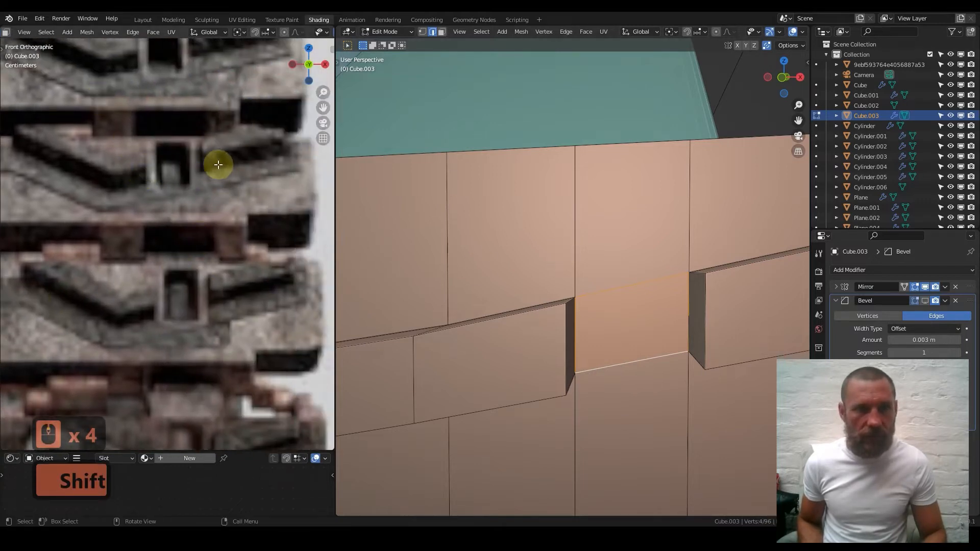
{"action": "middle_click_drag", "start_coordinate": [604, 352], "coordinate": [580, 269], "text": "shift"}
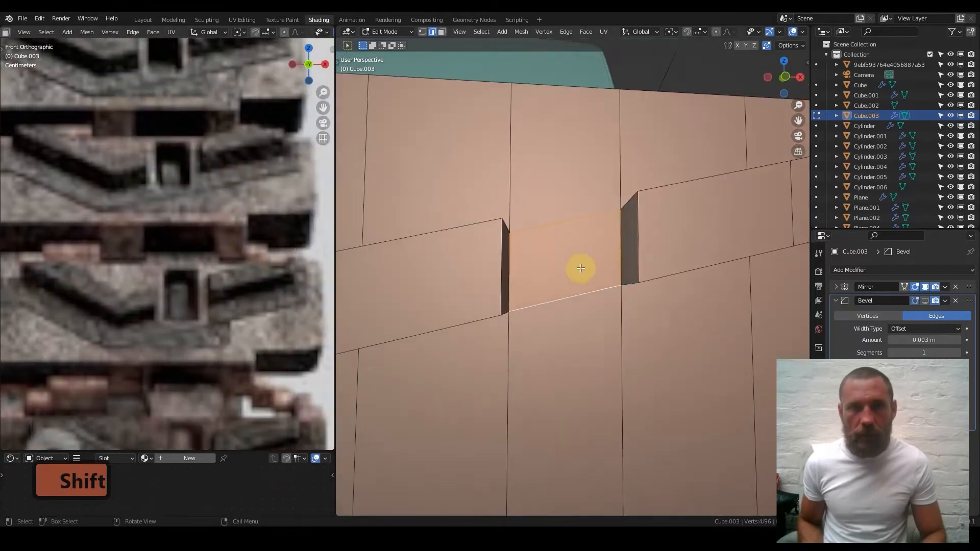
{"action": "key", "text": "ctrl+r"}
{"action": "left_click", "coordinate": [566, 217]}
{"action": "right_click", "coordinate": [577, 230]}
{"action": "key", "text": "ctrl+b"}
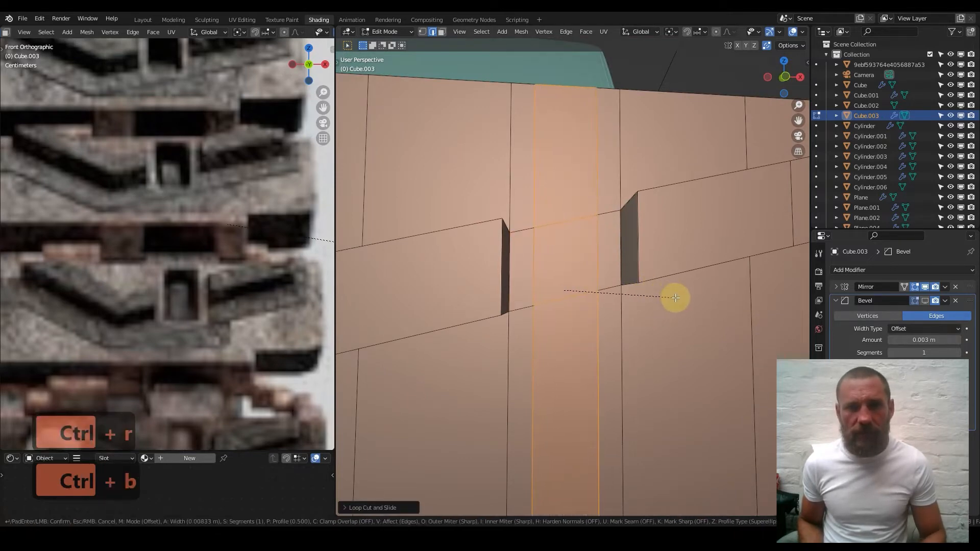
{"action": "left_click", "coordinate": [673, 295]}
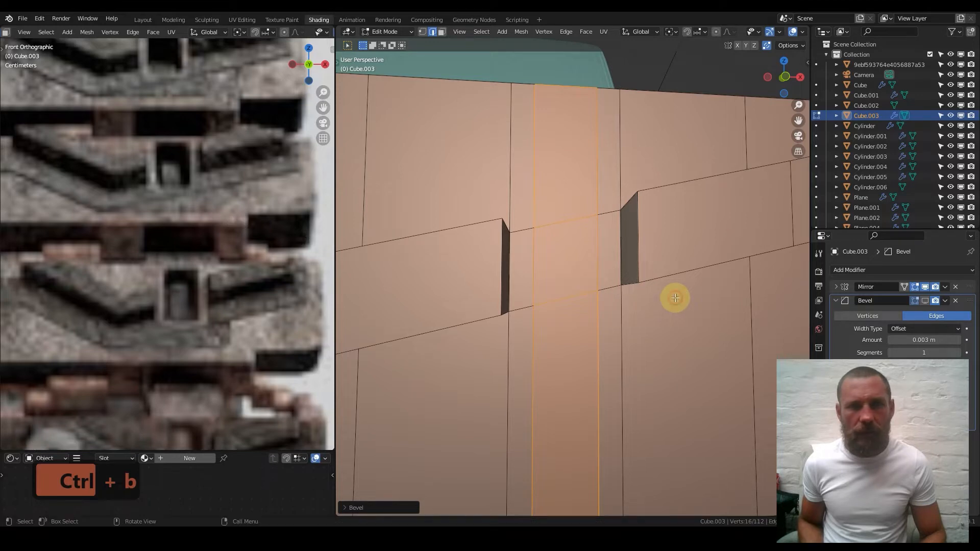
{"action": "middle_click_drag", "start_coordinate": [617, 255], "coordinate": [602, 223]}
- Add a loop cut between the zigzag band and the plate's upper edge, and flatten it by scaling to 0 along Z
{"action": "key", "text": "KP_1"}
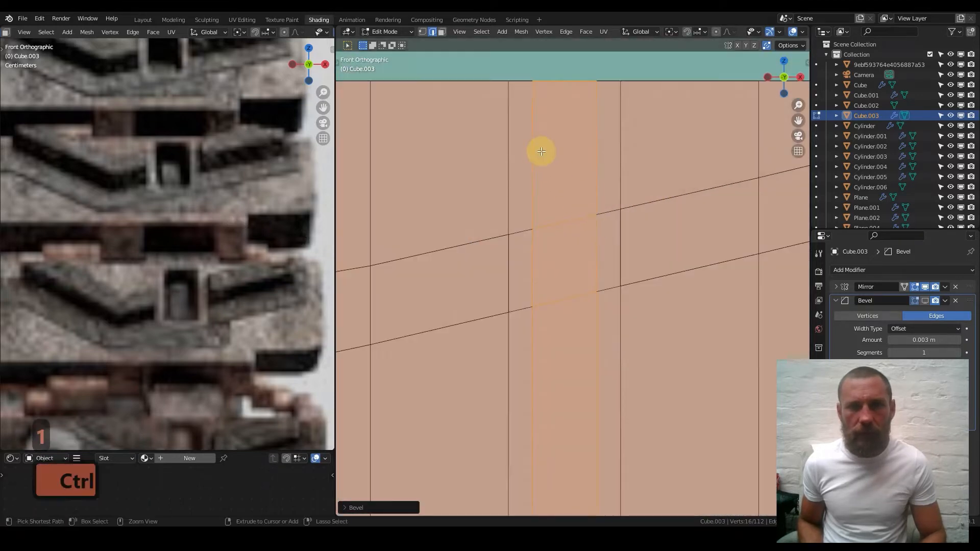
{"action": "key", "text": "ctrl+r"}
{"action": "left_click", "coordinate": [530, 142]}
{"action": "left_click", "coordinate": [531, 142]}
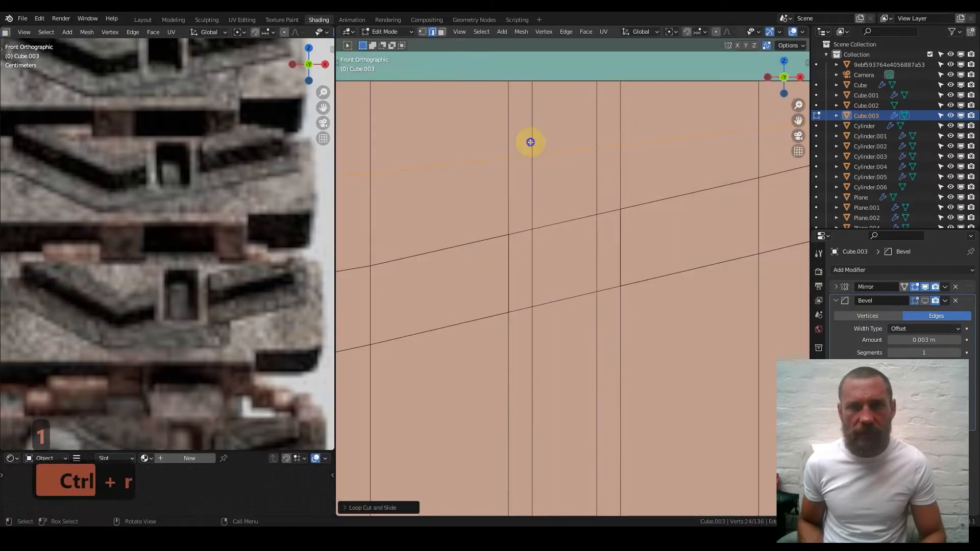
{"action": "scroll", "coordinate": [557, 194], "scroll_direction": "down", "scroll_amount": 4}
{"action": "scroll", "coordinate": [559, 197], "scroll_direction": "down", "scroll_amount": 1}
{"action": "scroll", "coordinate": [559, 196], "scroll_direction": "up", "scroll_amount": 1}
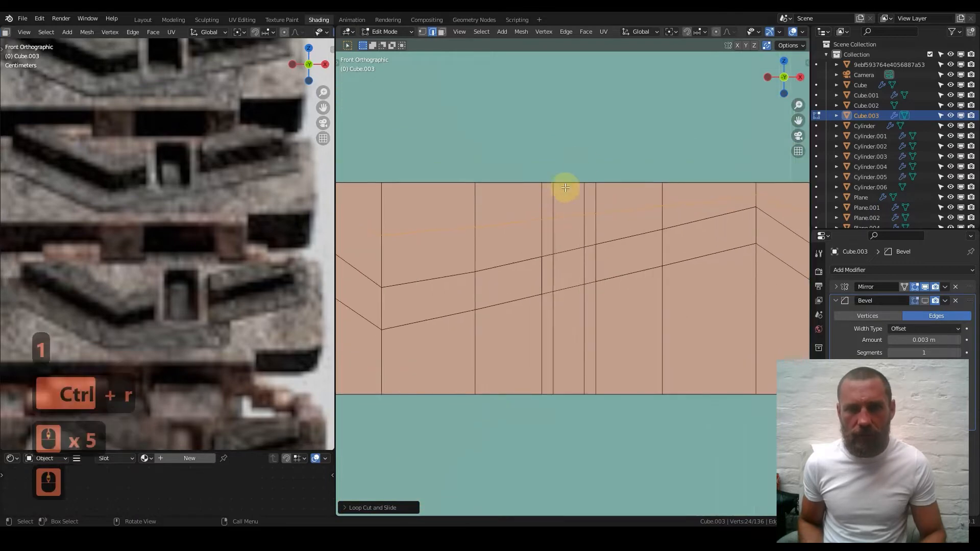
{"action": "key", "text": "s"}
{"action": "key", "text": "z"}
{"action": "key", "text": "0"}
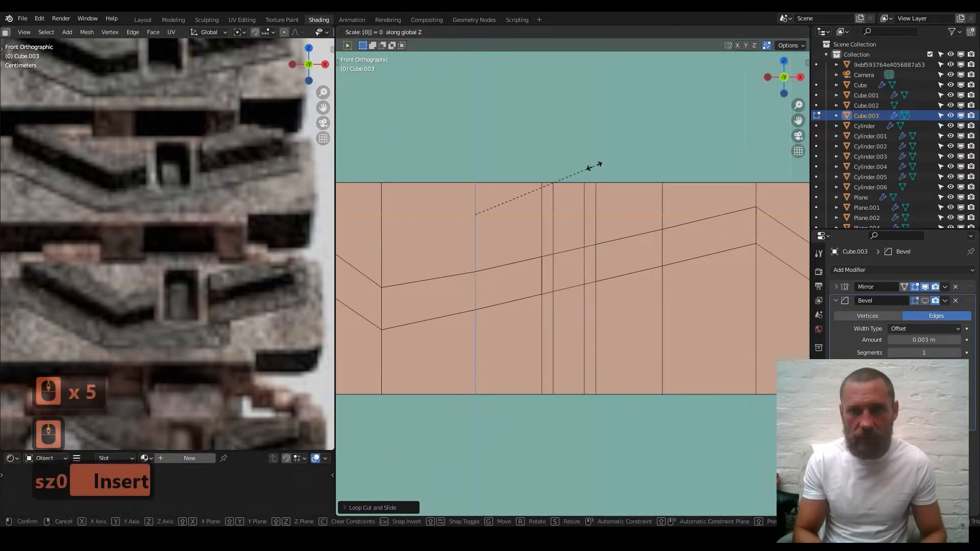
{"action": "key", "text": "Return"}
- Raise the flattened loop along Z to just below the plate's upper edge
{"action": "key", "text": "g"}
{"action": "key", "text": "z"}
{"action": "key", "text": "shift"}
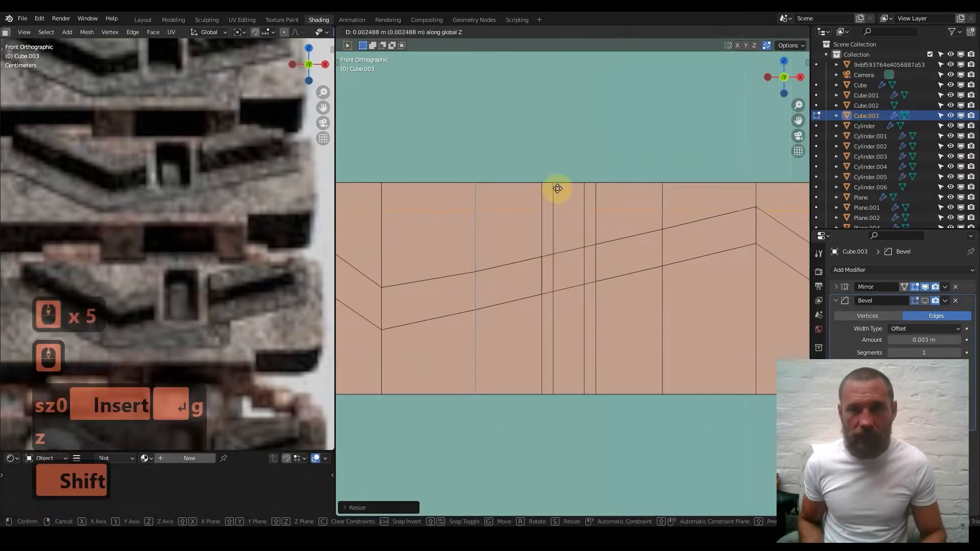
{"action": "left_click", "coordinate": [546, 71]}
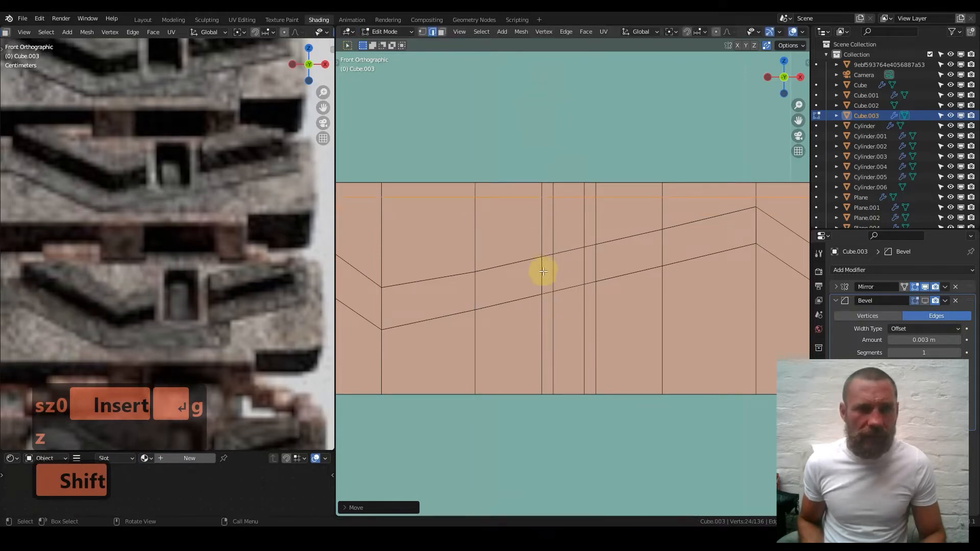
- Lower the short edge of the upper loop, within the centred vertical slot lines, along Z to start the slot's top
{"action": "scroll", "coordinate": [544, 277], "scroll_direction": "up", "scroll_amount": 2}
{"action": "left_click", "coordinate": [561, 139]}
{"action": "key", "text": "g"}
{"action": "key", "text": "z"}
{"action": "left_click", "coordinate": [584, 211]}
{"action": "scroll", "coordinate": [571, 317], "scroll_direction": "down", "scroll_amount": 3}
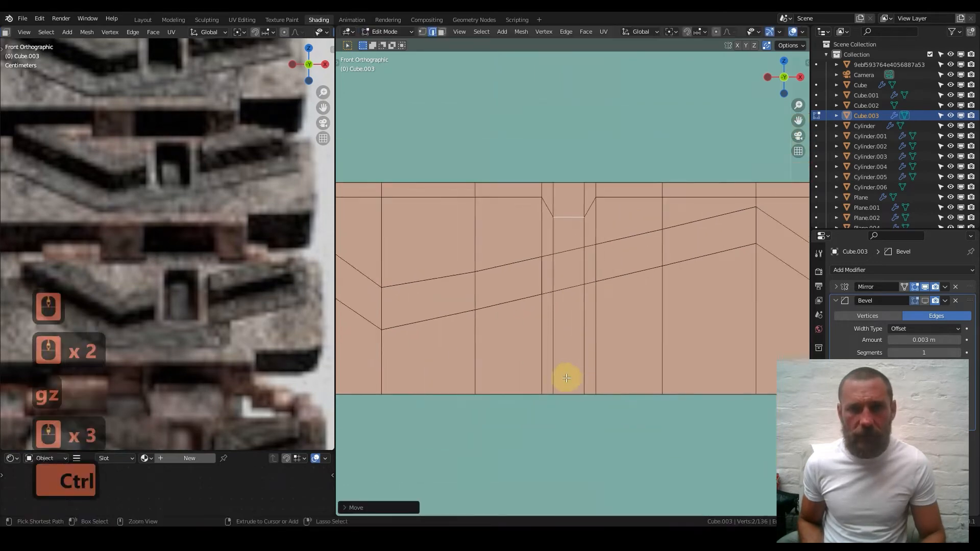
- Add a horizontal loop cut below the zigzag band, flatten it by scaling to 0 along Z, and lower it towards the plate's bottom edge
{"action": "key", "text": "ctrl+r"}
{"action": "left_click", "coordinate": [547, 358]}
{"action": "key", "text": "s"}
{"action": "key", "text": "z"}
{"action": "key", "text": "0"}
{"action": "key", "text": "Return"}
{"action": "key", "text": "g"}
{"action": "key", "text": "z"}
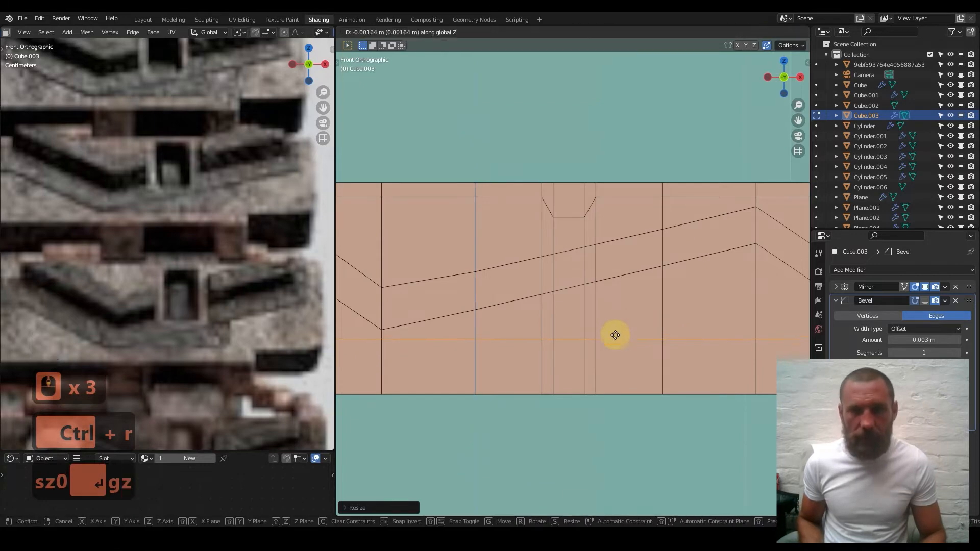
{"action": "left_click", "coordinate": [617, 339]}
- Raise the slot's bottom edge about 0.023 m along Z and lower its top edge about 0.006 m
{"action": "scroll", "coordinate": [581, 361], "scroll_direction": "up", "scroll_amount": 2}
{"action": "left_click", "coordinate": [571, 379]}
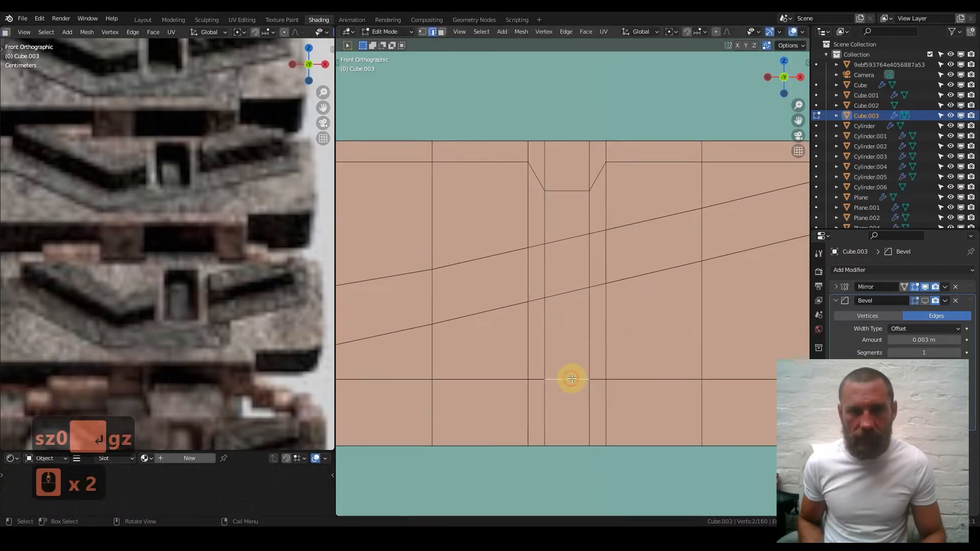
{"action": "key", "text": "g"}
{"action": "key", "text": "z"}
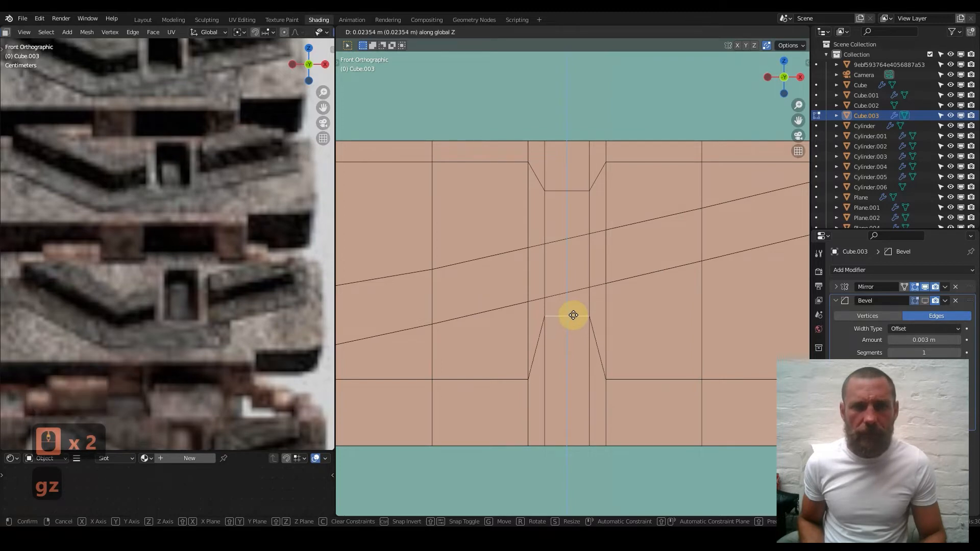
{"action": "left_click", "coordinate": [573, 317]}
{"action": "left_click", "coordinate": [564, 190]}
{"action": "key", "text": "g"}
{"action": "key", "text": "z"}
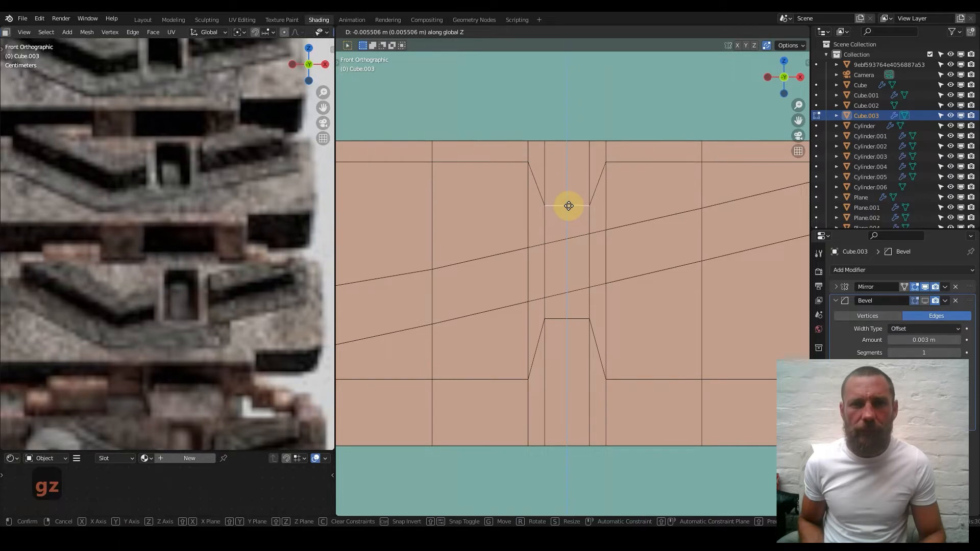
{"action": "left_click", "coordinate": [568, 206]}
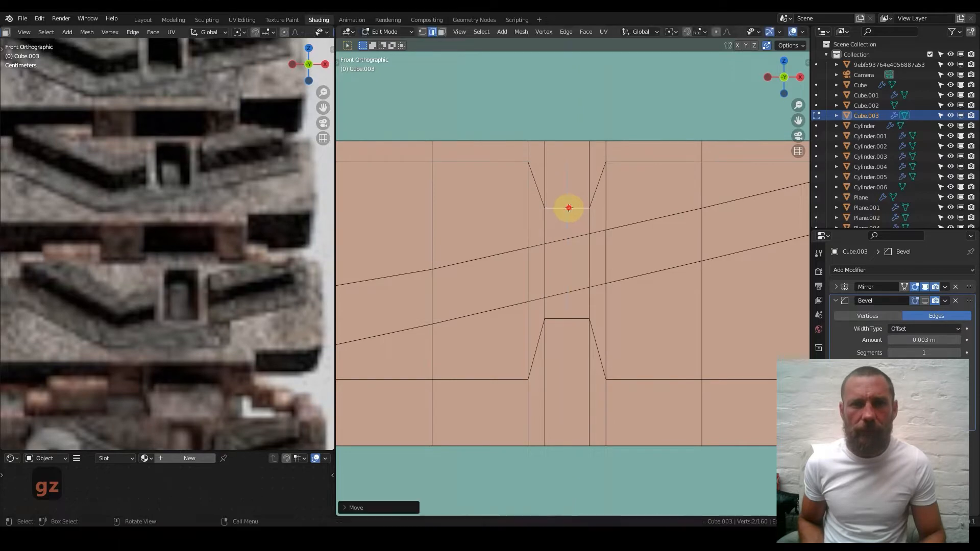
- Inset the slot's faces between the two ridge segments by a thin margin and extrude them inward to form a recess
{"action": "left_click", "coordinate": [442, 31]}
{"action": "left_click", "coordinate": [584, 304]}
{"action": "middle_click_drag", "start_coordinate": [539, 242], "coordinate": [648, 219]}
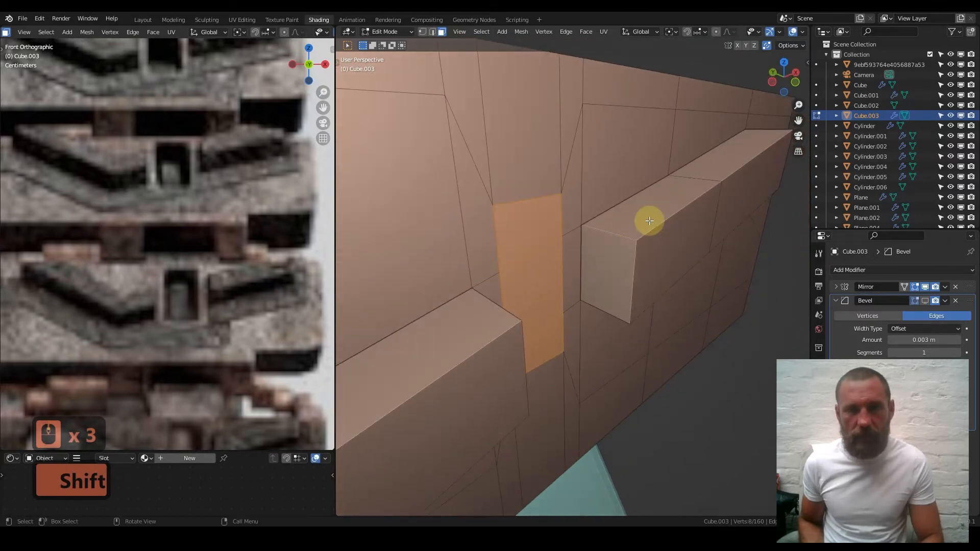
{"action": "key", "text": "i"}
{"action": "left_click", "coordinate": [646, 222]}
{"action": "middle_click_drag", "start_coordinate": [393, 258], "coordinate": [460, 251]}
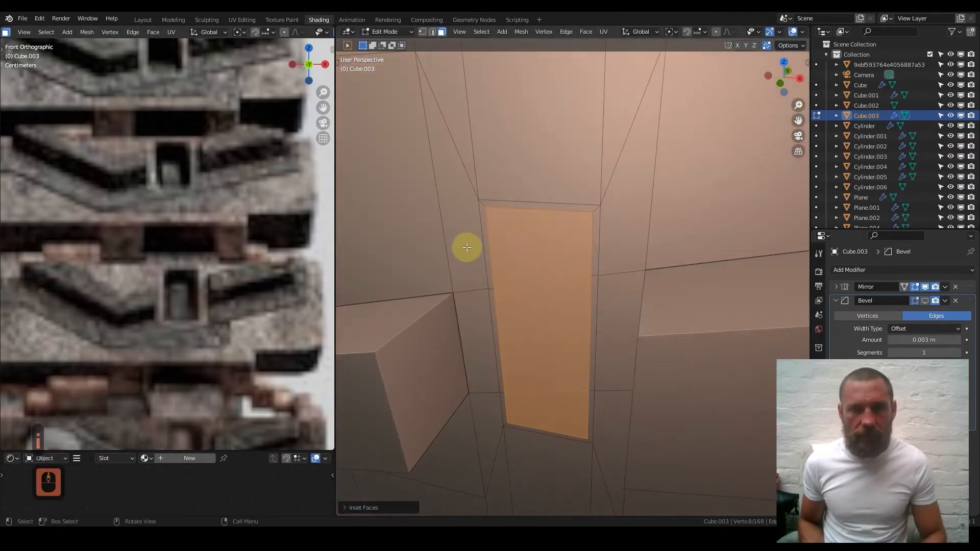
{"action": "key", "text": "e"}
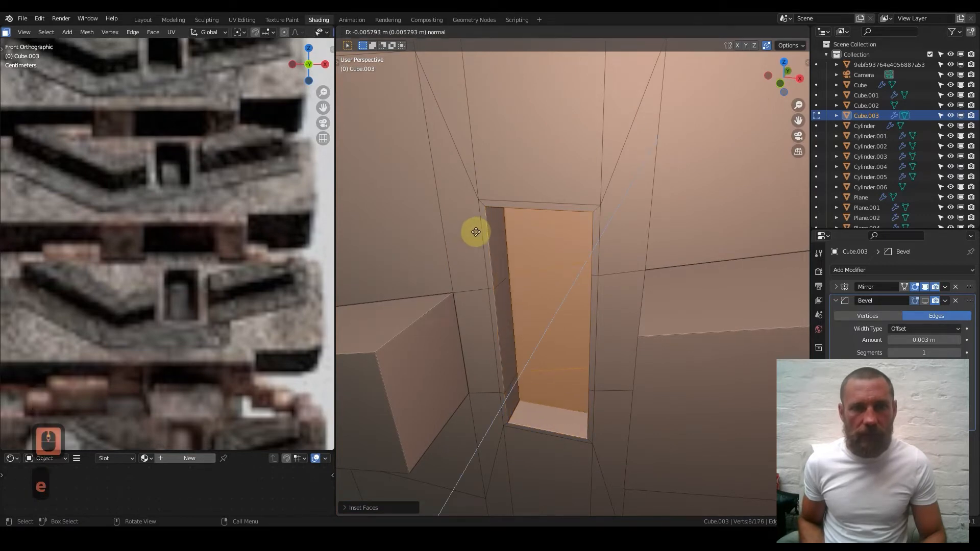
{"action": "left_click", "coordinate": [480, 223]}
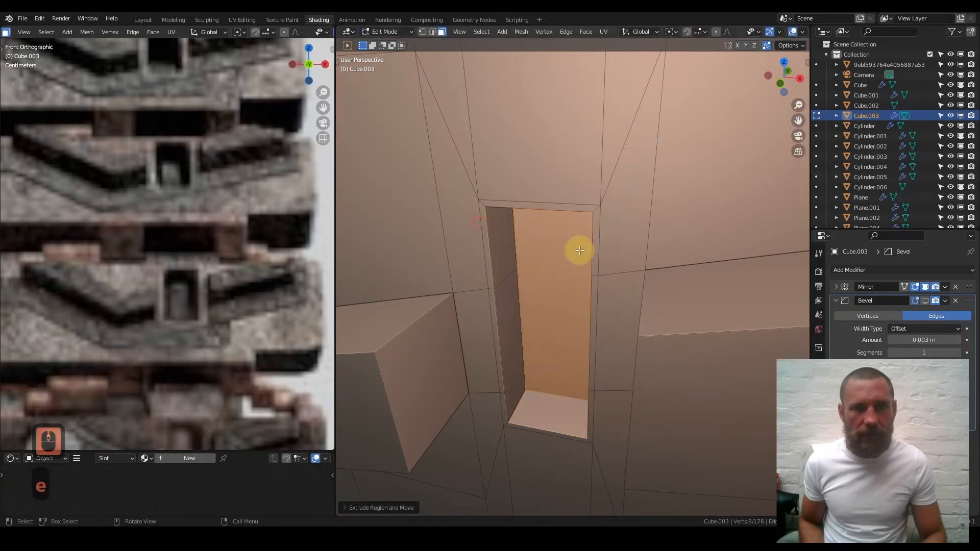
- Return to Object Mode in front view and save the file
{"action": "key", "text": "Tab"}
{"action": "scroll", "coordinate": [557, 255], "scroll_direction": "down", "scroll_amount": 7}
{"action": "key", "text": "1"}
{"action": "scroll", "coordinate": [586, 266], "scroll_direction": "up", "scroll_amount": 3}
{"action": "scroll", "coordinate": [587, 266], "scroll_direction": "down", "scroll_amount": 4}
{"action": "key", "text": "ctrl+s"}
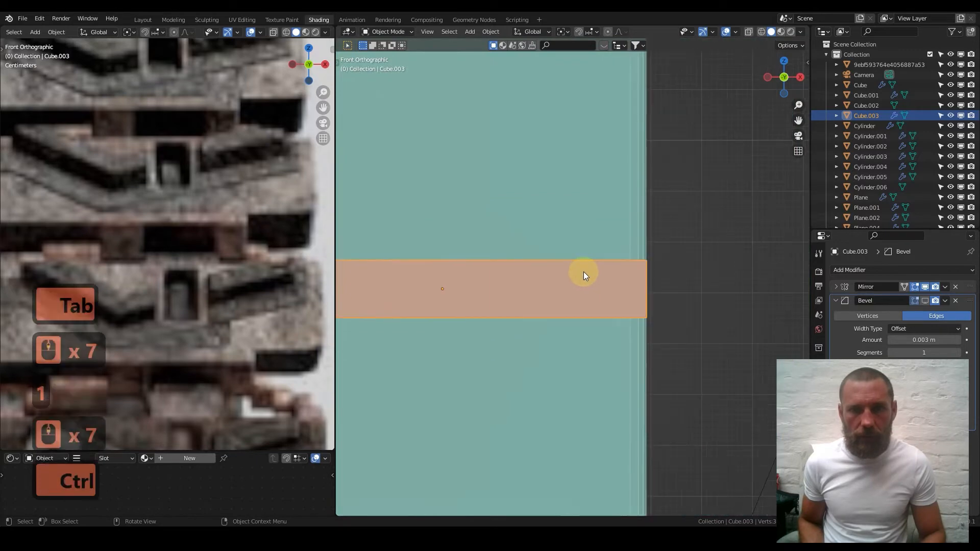
- Check the plate's ridge and slot layout in wireframe shading from the front, and restore solid shading
{"action": "scroll", "coordinate": [739, 133], "scroll_direction": "up", "scroll_amount": 5}
{"action": "left_click", "coordinate": [761, 32]}
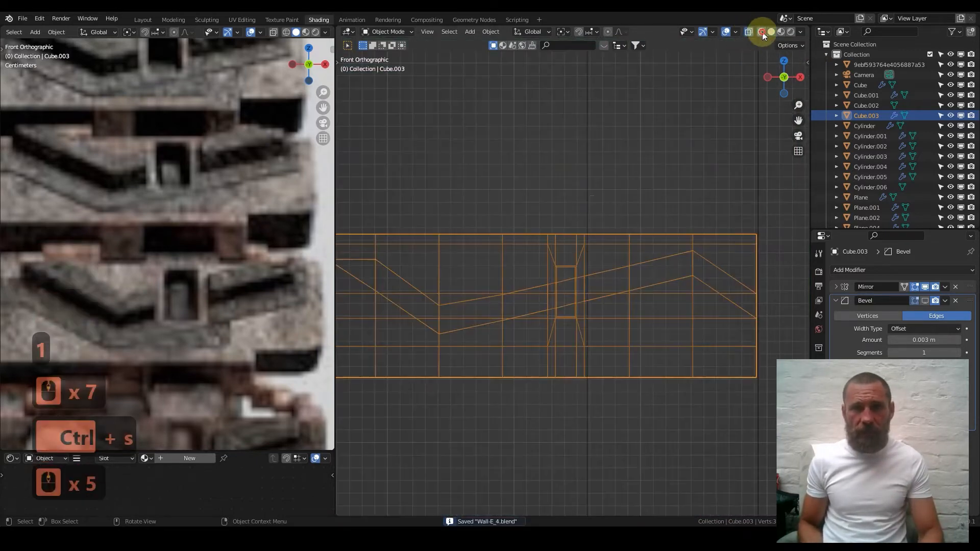
{"action": "scroll", "coordinate": [556, 283], "scroll_direction": "up", "scroll_amount": 3}
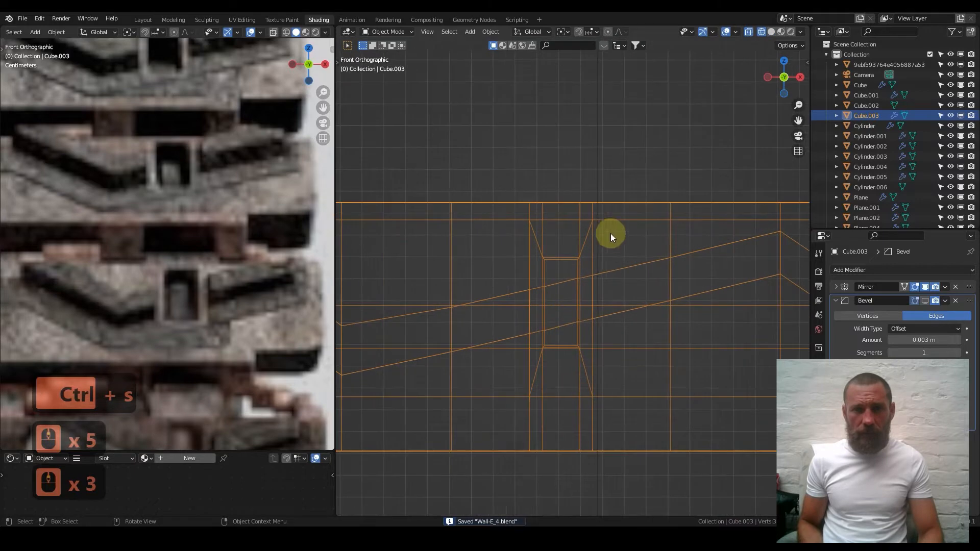
{"action": "left_click", "coordinate": [771, 32]}
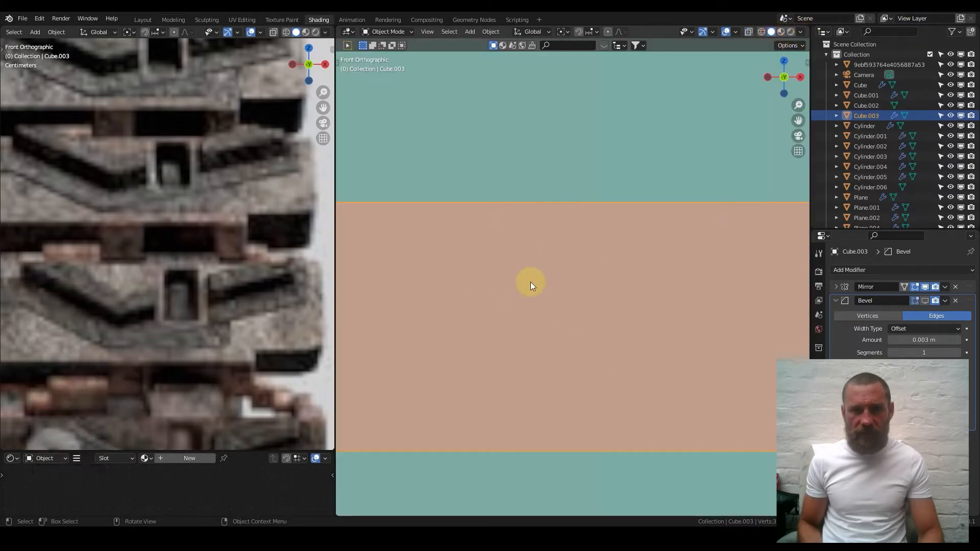
- Enable shadows in the viewport shading and set their strength to 0.775
{"action": "scroll", "coordinate": [531, 282], "scroll_direction": "down", "scroll_amount": 5}
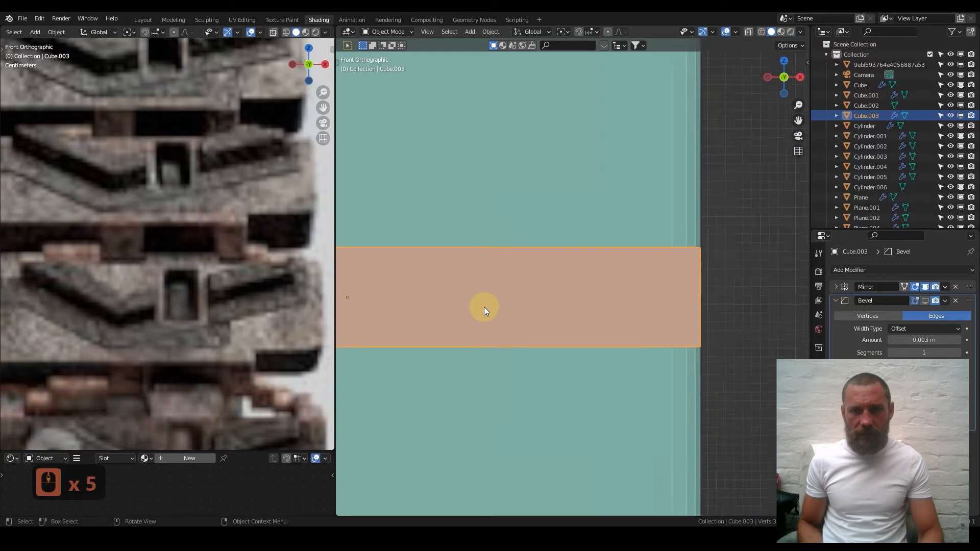
{"action": "left_click", "coordinate": [800, 32]}
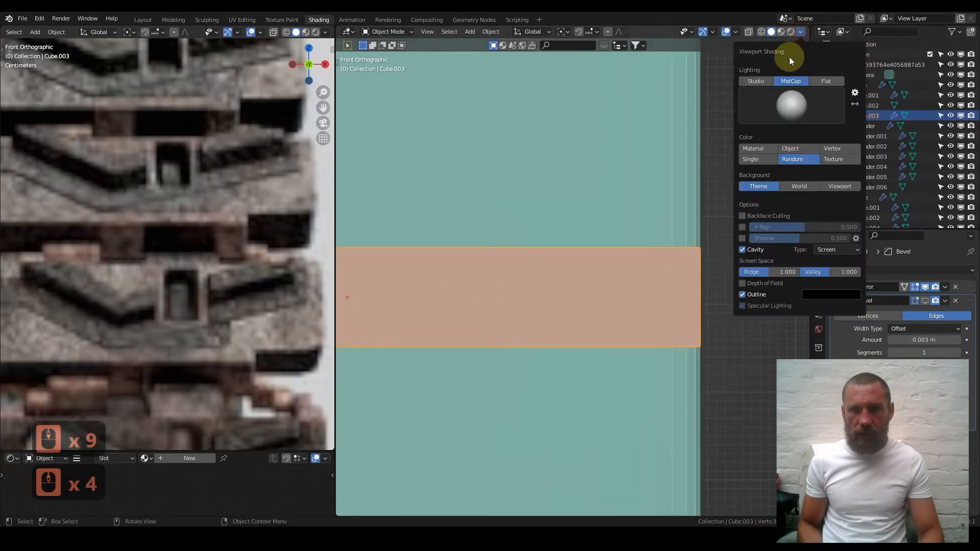
{"action": "left_click", "coordinate": [743, 238]}
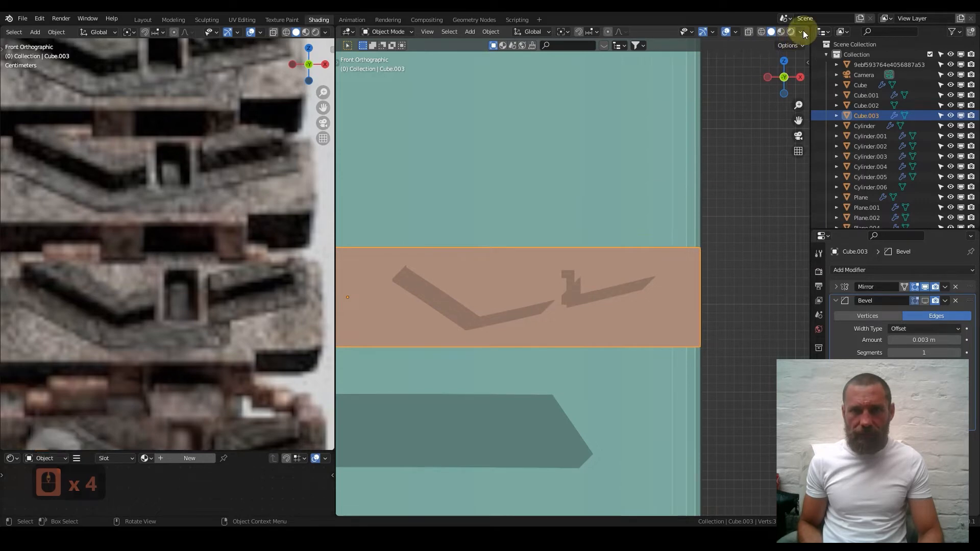
{"action": "scroll", "coordinate": [578, 294], "scroll_direction": "up", "scroll_amount": 1}
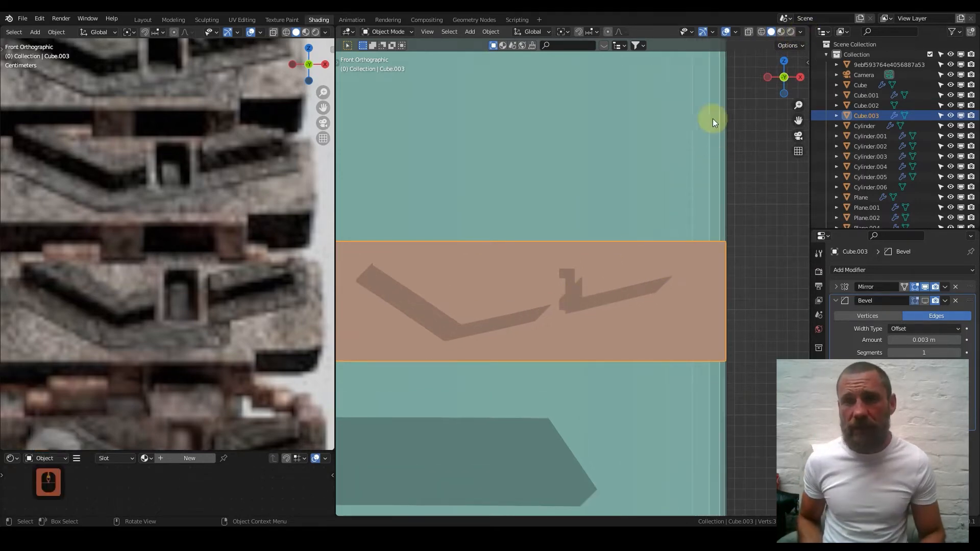
{"action": "left_click", "coordinate": [798, 32]}
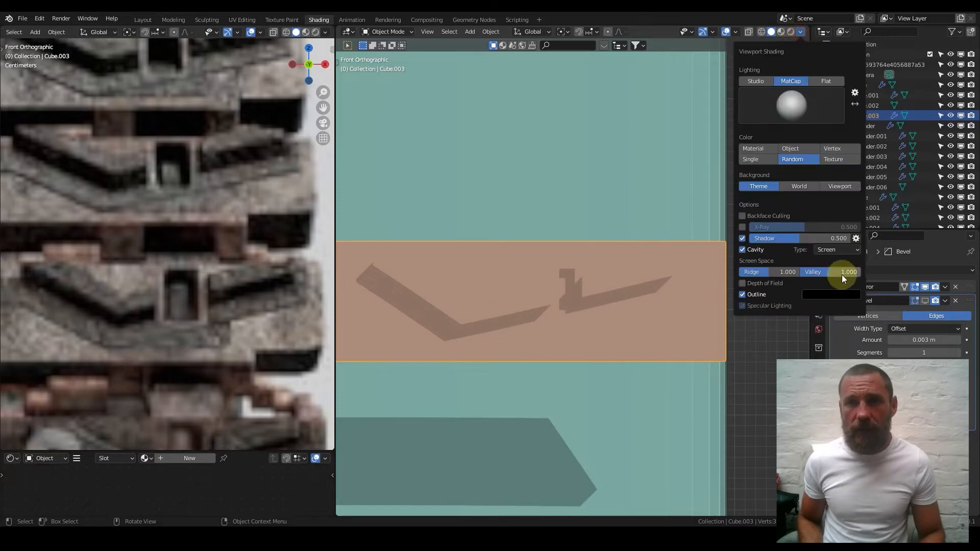
{"action": "left_click_drag", "start_coordinate": [792, 238], "coordinate": [823, 238]}
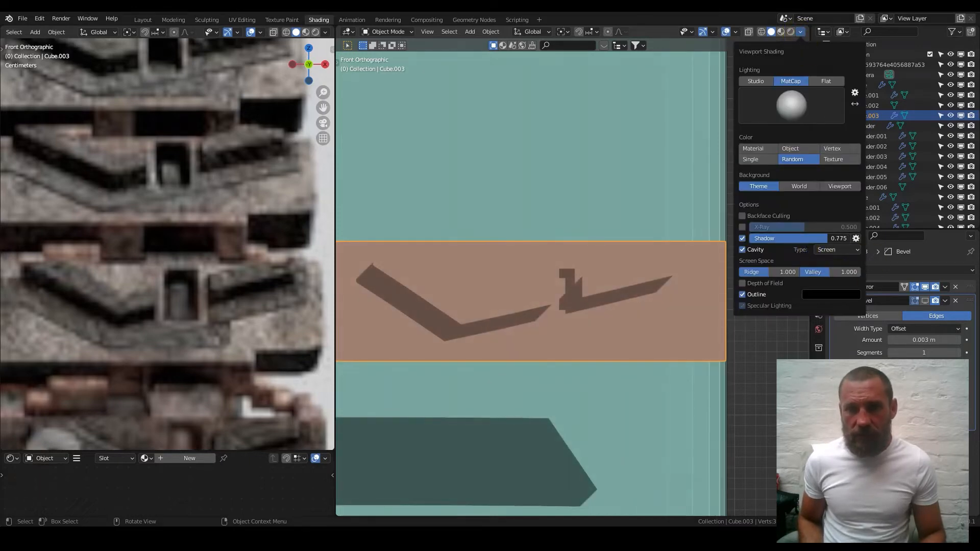
- Examine the plate's ridges and slot with shadows, and compare them with the outlines of the tread plates in the reference photo
{"action": "mouse_move", "coordinate": [516, 297]}
{"action": "middle_mouse_down"}
{"action": "mouse_move", "coordinate": [547, 332]}
{"action": "mouse_move", "coordinate": [598, 332]}
{"action": "mouse_move", "coordinate": [625, 300]}
{"action": "mouse_move", "coordinate": [628, 317]}
{"action": "middle_mouse_up"}
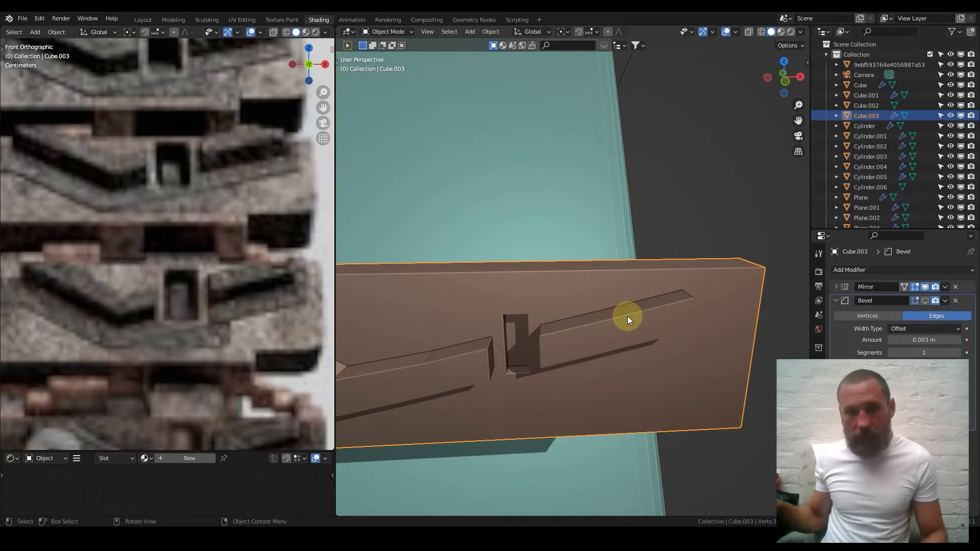
{"action": "key", "text": "1"}
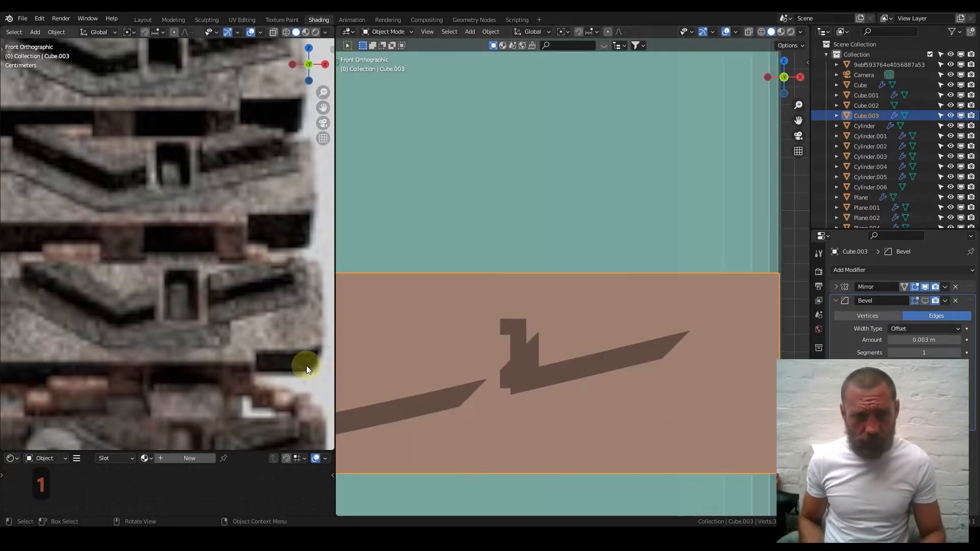
{"action": "scroll", "coordinate": [462, 372], "scroll_direction": "down", "scroll_amount": 2}
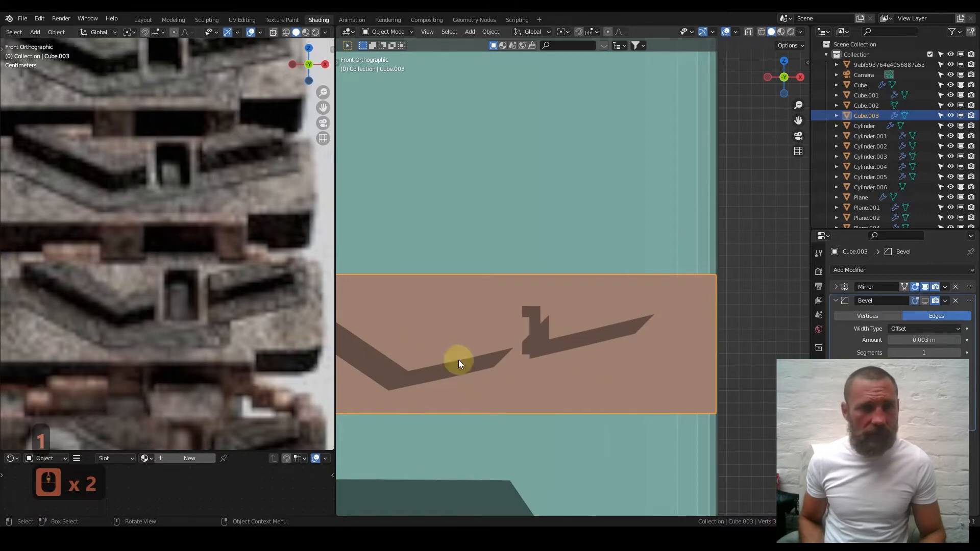
{"action": "scroll", "coordinate": [99, 207], "scroll_direction": "down", "scroll_amount": 4}
{"action": "middle_click_drag", "start_coordinate": [175, 244], "coordinate": [316, 250], "text": "shift"}
{"action": "scroll", "coordinate": [171, 252], "scroll_direction": "up", "scroll_amount": 1}
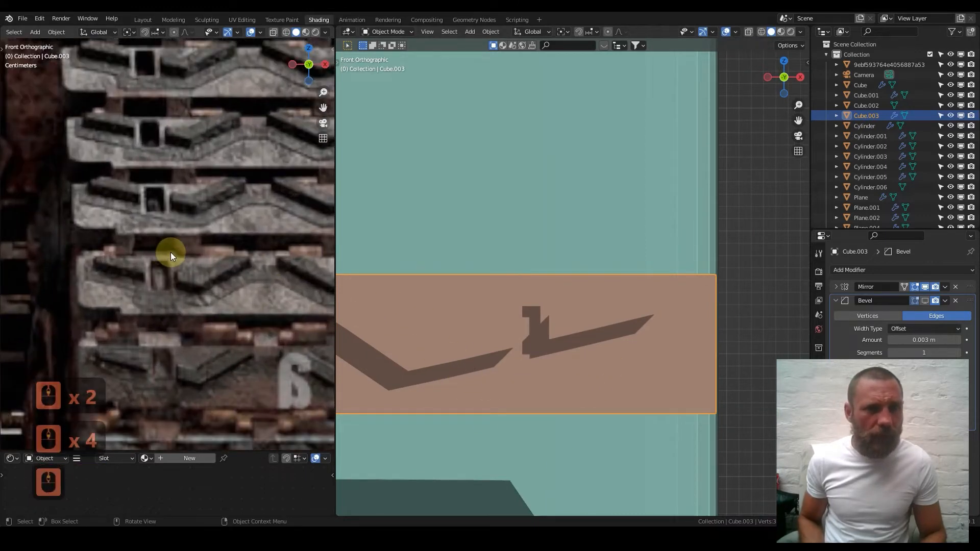
{"action": "scroll", "coordinate": [170, 252], "scroll_direction": "up", "scroll_amount": 1}
{"action": "middle_click_drag", "start_coordinate": [181, 336], "coordinate": [241, 427], "text": "shift"}
{"action": "middle_click_drag", "start_coordinate": [219, 242], "coordinate": [232, 320], "text": "shift"}
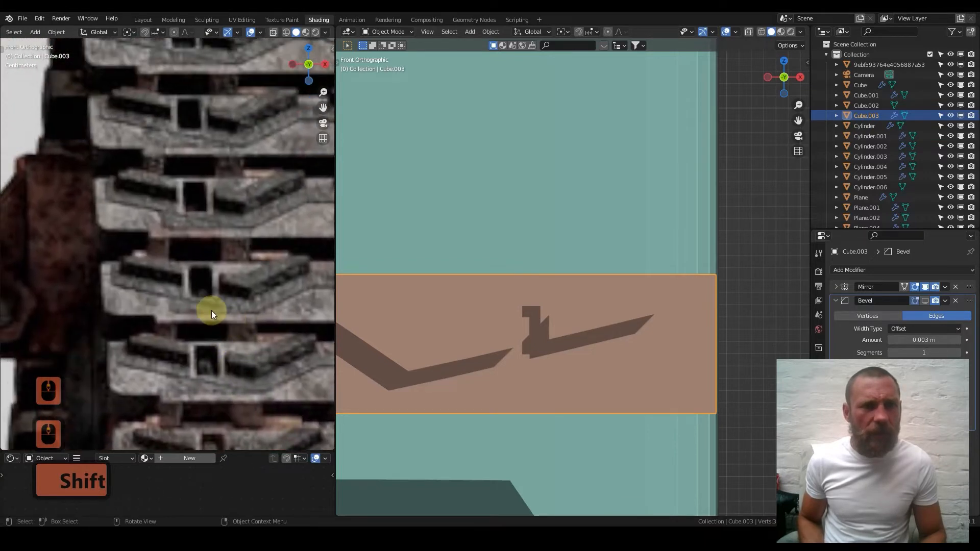
{"action": "scroll", "coordinate": [174, 286], "scroll_direction": "up", "scroll_amount": 2}
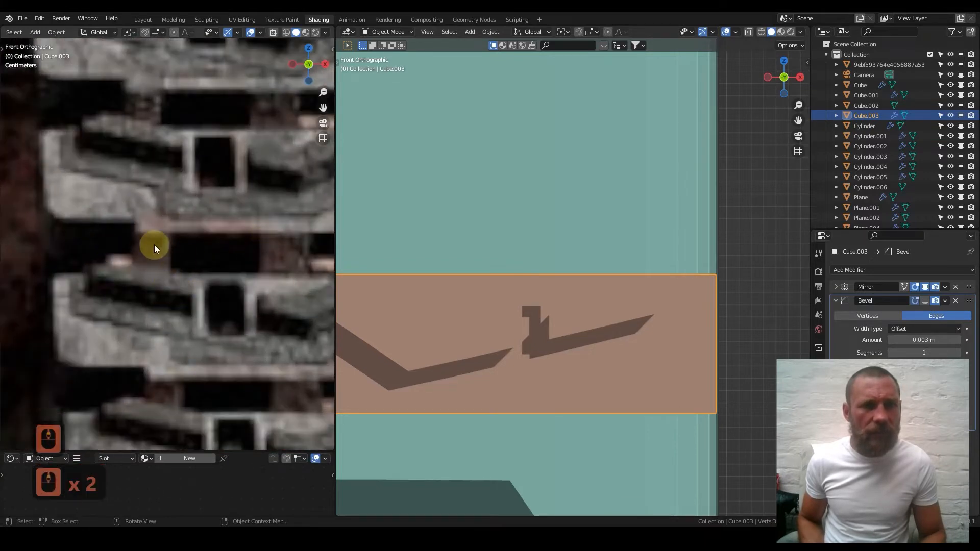
{"action": "scroll", "coordinate": [227, 253], "scroll_direction": "down", "scroll_amount": 2}
{"action": "scroll", "coordinate": [634, 432], "scroll_direction": "down", "scroll_amount": 3}
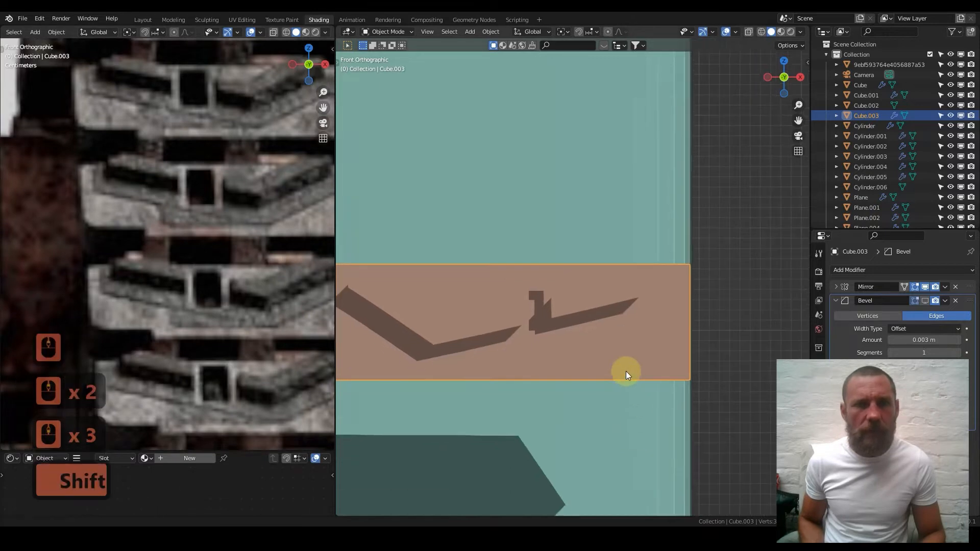
- Extrude the plate's lower side faces, from the mirror centre up to but excluding the outermost face, about 0.019 m, and return to Object Mode
{"action": "middle_click_drag", "start_coordinate": [625, 371], "coordinate": [621, 307], "text": "shift"}
{"action": "key", "text": "Tab"}
{"action": "middle_click_drag", "start_coordinate": [593, 276], "coordinate": [606, 261]}
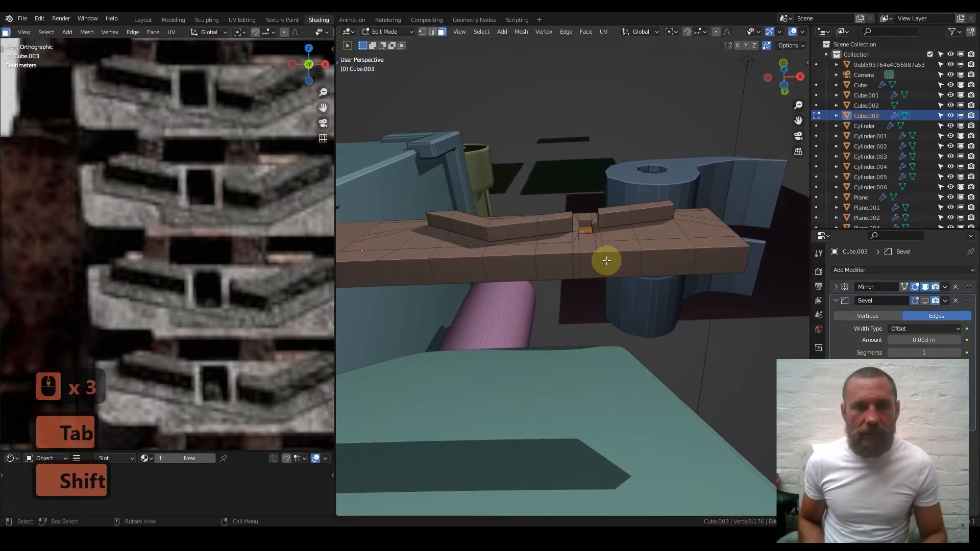
{"action": "middle_click_drag", "start_coordinate": [428, 275], "coordinate": [549, 287], "text": "shift"}
{"action": "left_click", "coordinate": [503, 289]}
{"action": "middle_click_drag", "start_coordinate": [671, 262], "coordinate": [510, 275], "text": "shift"}
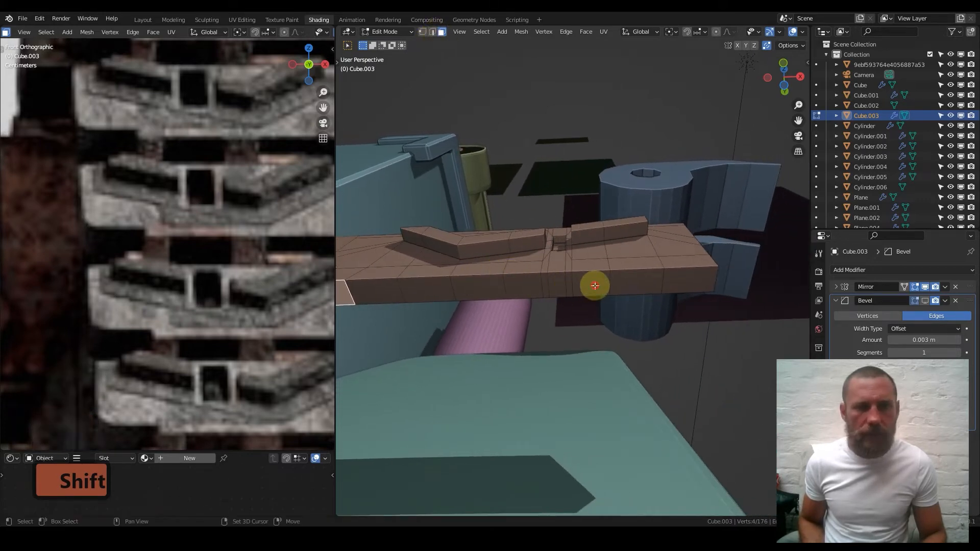
{"action": "left_click", "coordinate": [368, 291]}
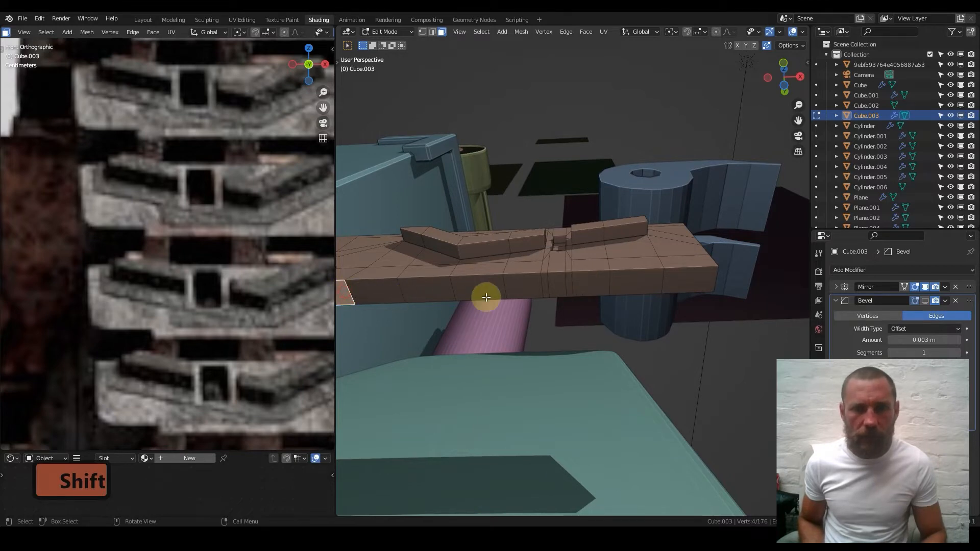
{"action": "left_click", "coordinate": [623, 286], "text": "ctrl"}
{"action": "mouse_move", "coordinate": [512, 265]}
{"action": "middle_mouse_down"}
{"action": "mouse_move", "coordinate": [512, 289]}
{"action": "mouse_move", "coordinate": [446, 280]}
{"action": "mouse_move", "coordinate": [495, 263]}
{"action": "middle_mouse_up"}
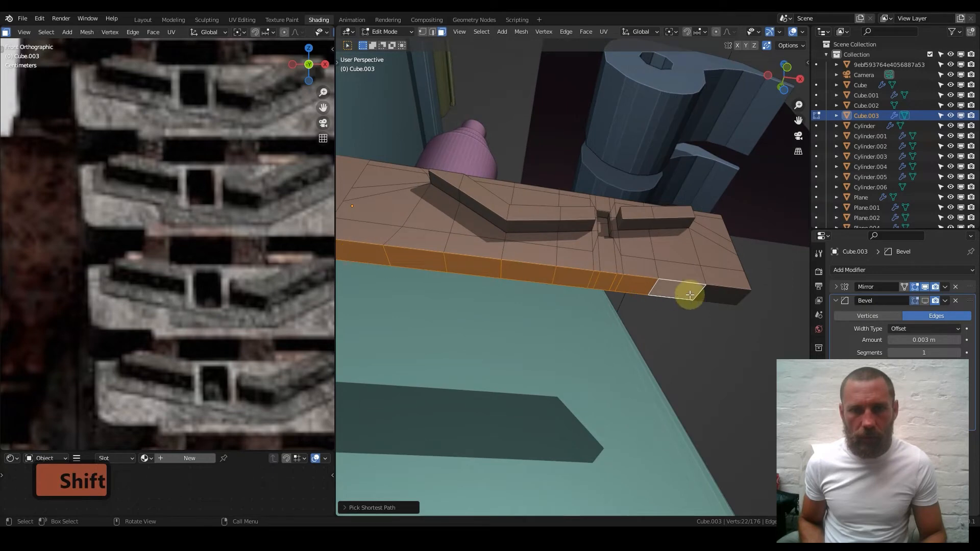
{"action": "middle_click_drag", "start_coordinate": [502, 266], "coordinate": [570, 252], "text": "shift"}
{"action": "middle_click_drag", "start_coordinate": [743, 274], "coordinate": [708, 285]}
{"action": "scroll", "coordinate": [171, 212], "scroll_direction": "down", "scroll_amount": 6}
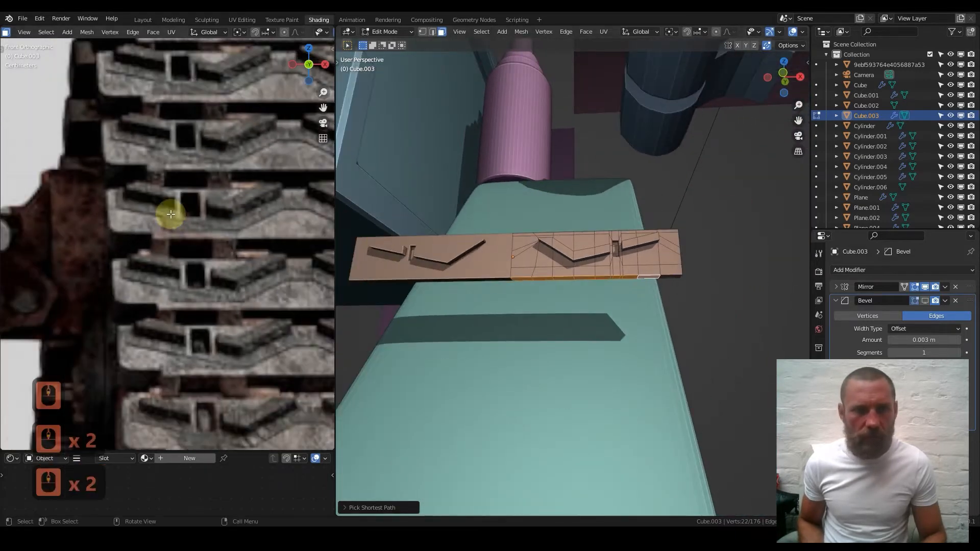
{"action": "scroll", "coordinate": [480, 243], "scroll_direction": "up", "scroll_amount": 2}
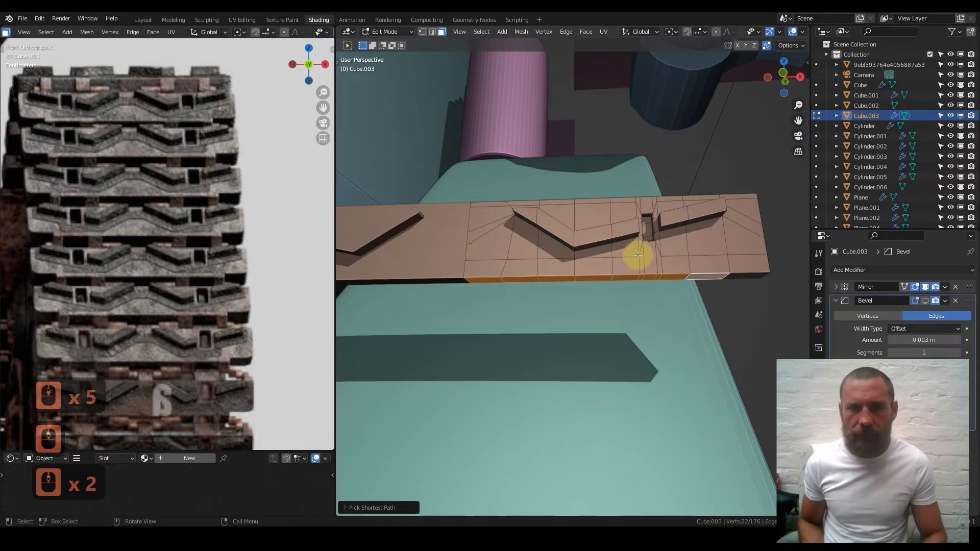
{"action": "key", "text": "e"}
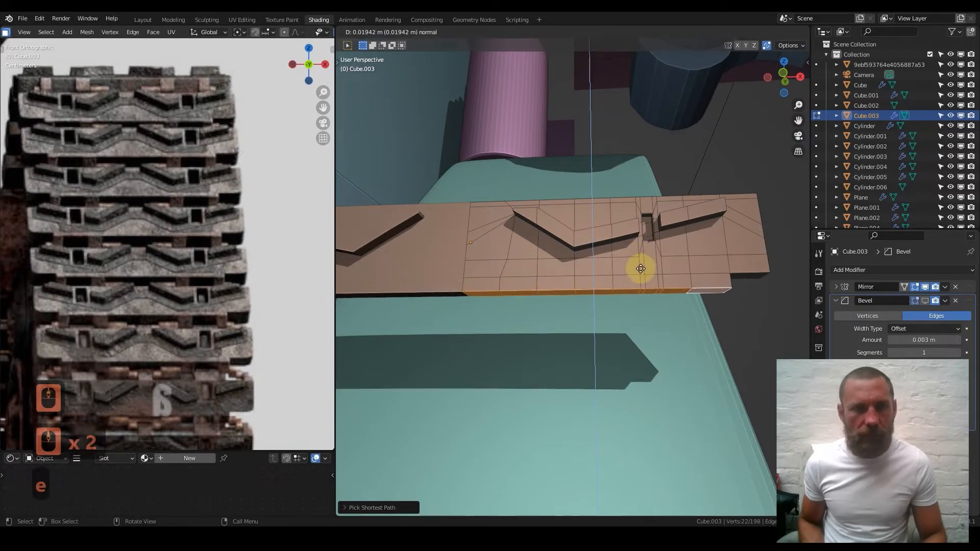
{"action": "left_click", "coordinate": [640, 268]}
{"action": "key", "text": "Tab"}
{"action": "middle_click_drag", "start_coordinate": [629, 257], "coordinate": [601, 250]}
- Add a Subdivision modifier after the Bevel on the tread plate
{"action": "left_click", "coordinate": [835, 301]}
{"action": "left_click", "coordinate": [884, 271]}
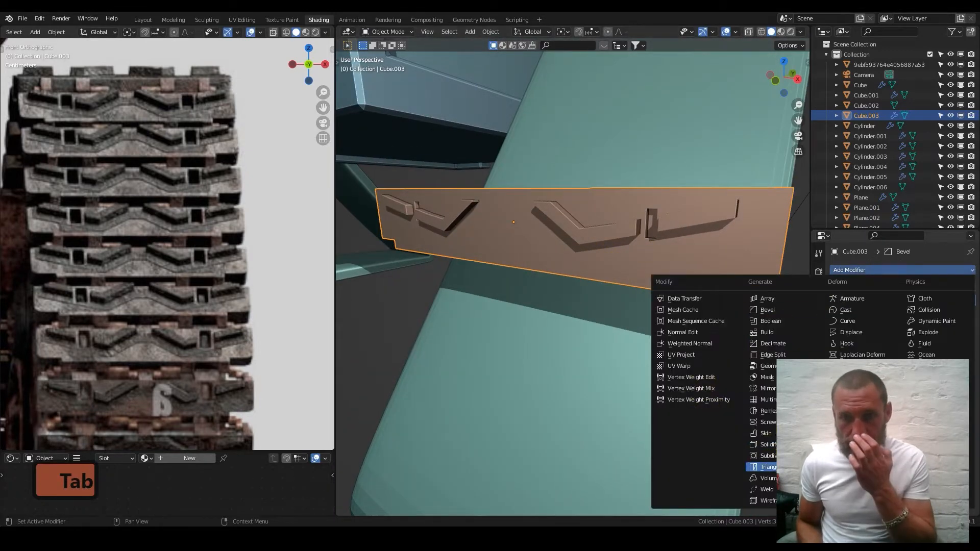
{"action": "left_click", "coordinate": [765, 456]}
{"action": "middle_click_drag", "start_coordinate": [647, 254], "coordinate": [605, 263], "text": "shift"}
{"action": "scroll", "coordinate": [679, 263], "scroll_direction": "up", "scroll_amount": 2}
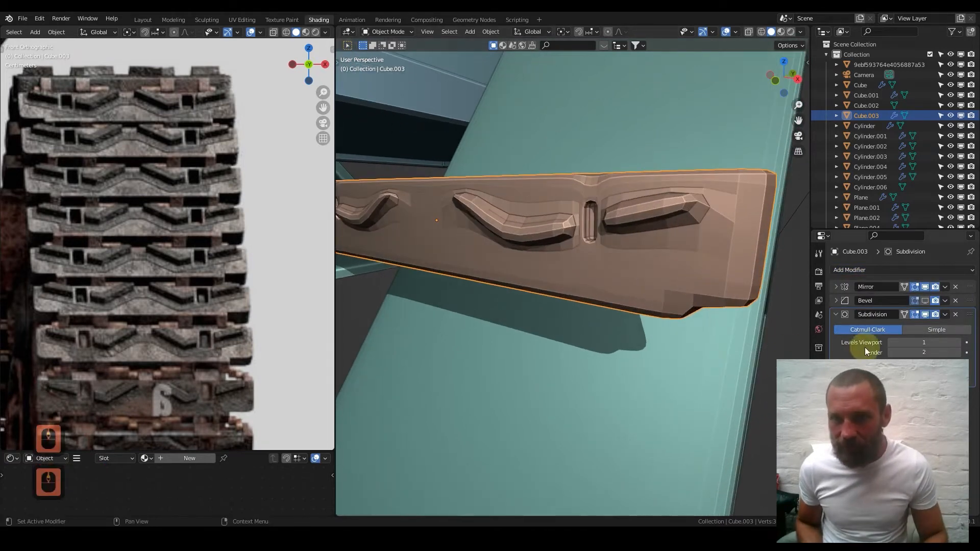
{"action": "left_click", "coordinate": [836, 301]}
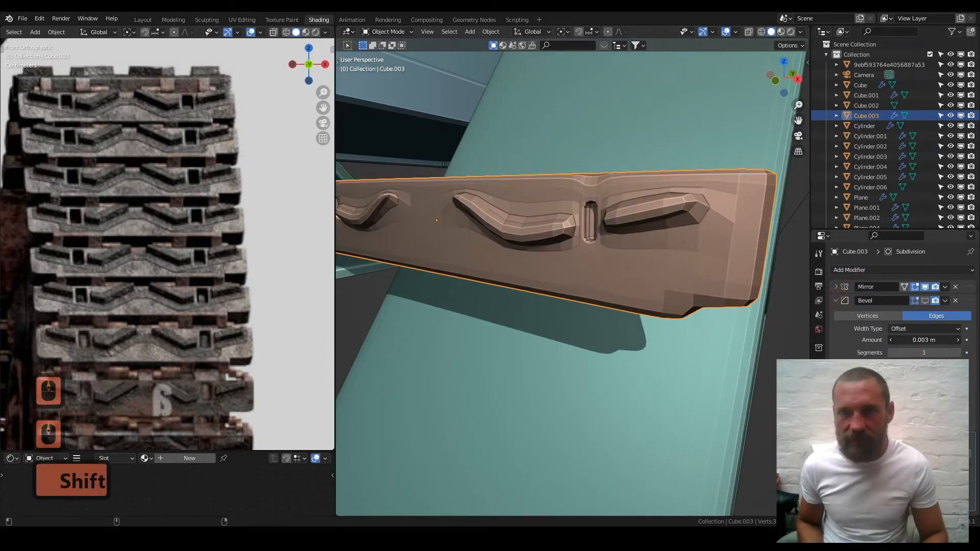
{"action": "left_click_drag", "start_coordinate": [924, 340], "coordinate": [928, 330]}
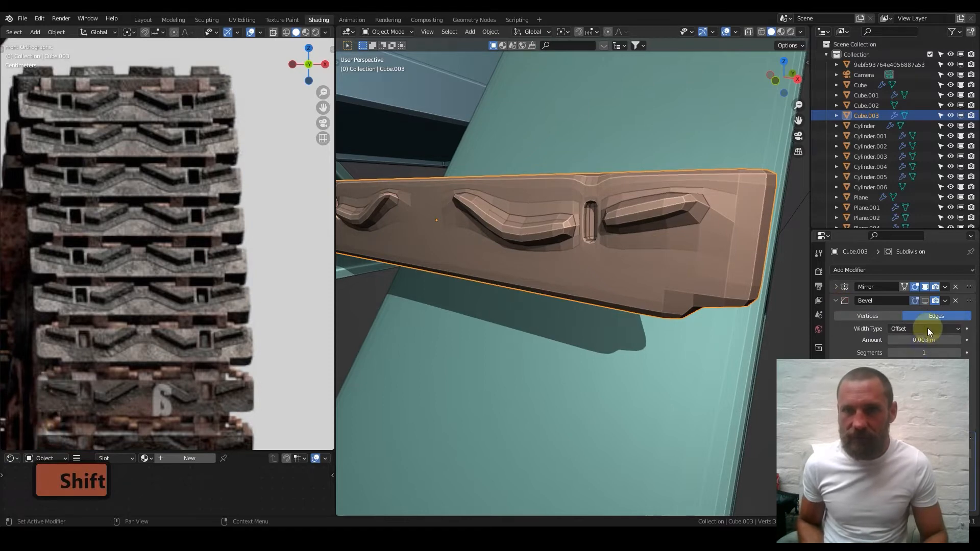
{"action": "left_click", "coordinate": [844, 305]}
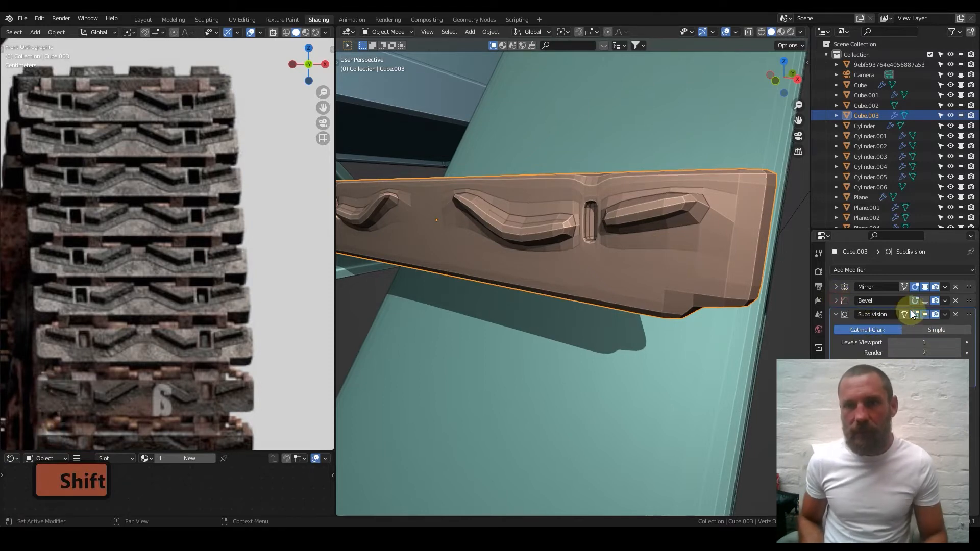
- In Edit Mode, cut a centred loop along the plate's thickness and bevel it into two supporting loops near the front and back edges
{"action": "middle_click_drag", "start_coordinate": [644, 198], "coordinate": [663, 248]}
{"action": "key", "text": "Tab"}
{"action": "middle_click_drag", "start_coordinate": [653, 214], "coordinate": [642, 254], "text": "shift"}
{"action": "scroll", "coordinate": [641, 253], "scroll_direction": "up", "scroll_amount": 2}
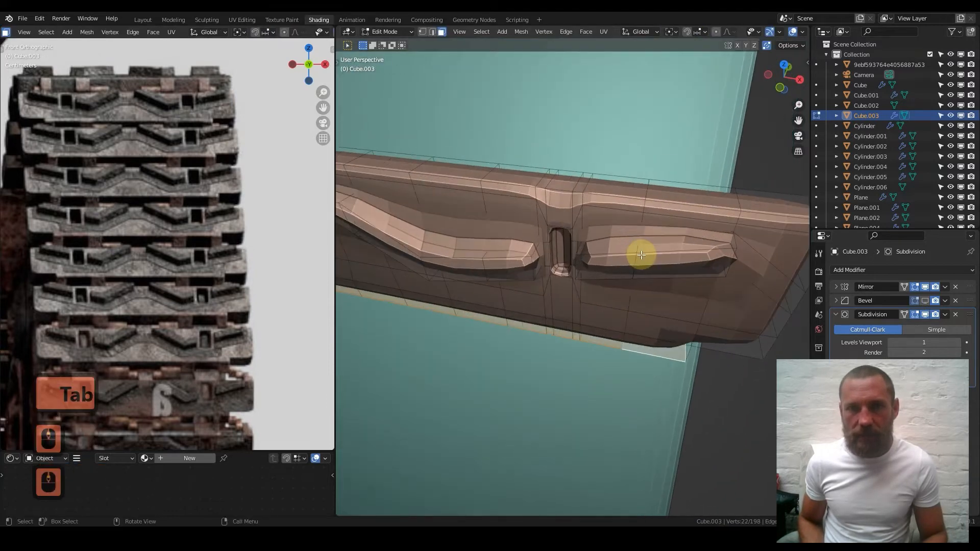
{"action": "middle_click_drag", "start_coordinate": [625, 218], "coordinate": [550, 248]}
{"action": "middle_click_drag", "start_coordinate": [672, 234], "coordinate": [610, 236], "text": "shift"}
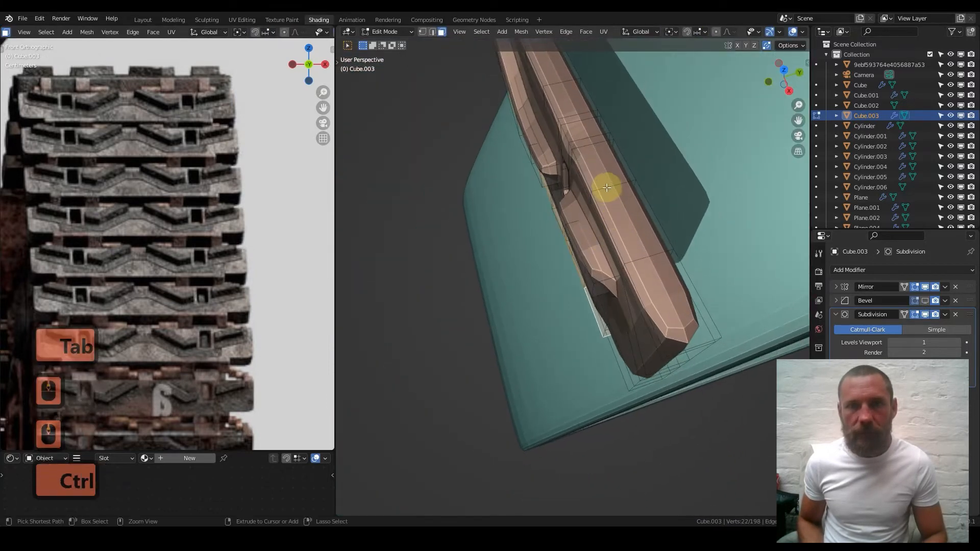
{"action": "key", "text": "ctrl+r"}
{"action": "left_click", "coordinate": [605, 183]}
{"action": "right_click", "coordinate": [606, 184]}
{"action": "key", "text": "ctrl+b"}
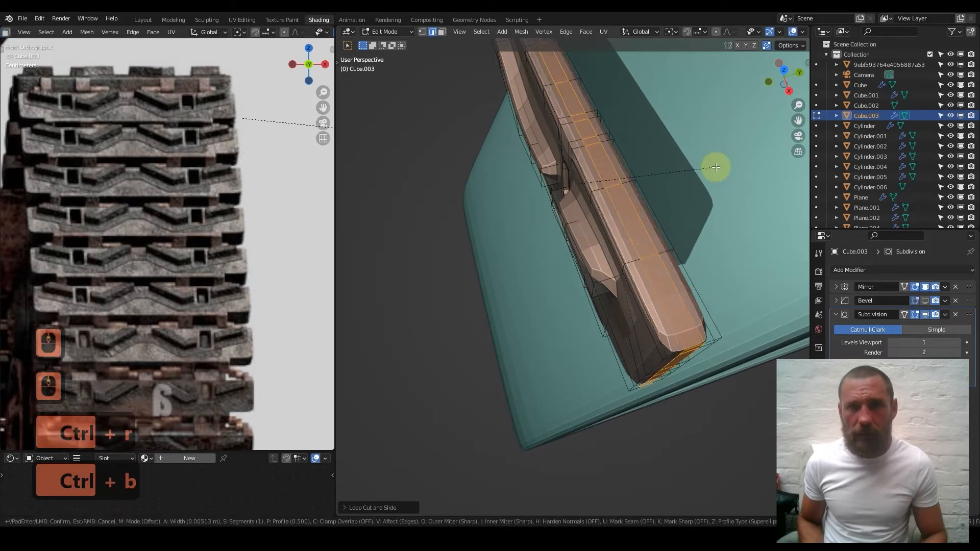
{"action": "left_click", "coordinate": [719, 167]}
- Add two vertical loop cuts to the plate, one close to its outer end and one just outside the lower step's corner
{"action": "middle_click_drag", "start_coordinate": [648, 241], "coordinate": [668, 191]}
{"action": "key", "text": "ctrl+r"}
{"action": "left_click", "coordinate": [709, 192]}
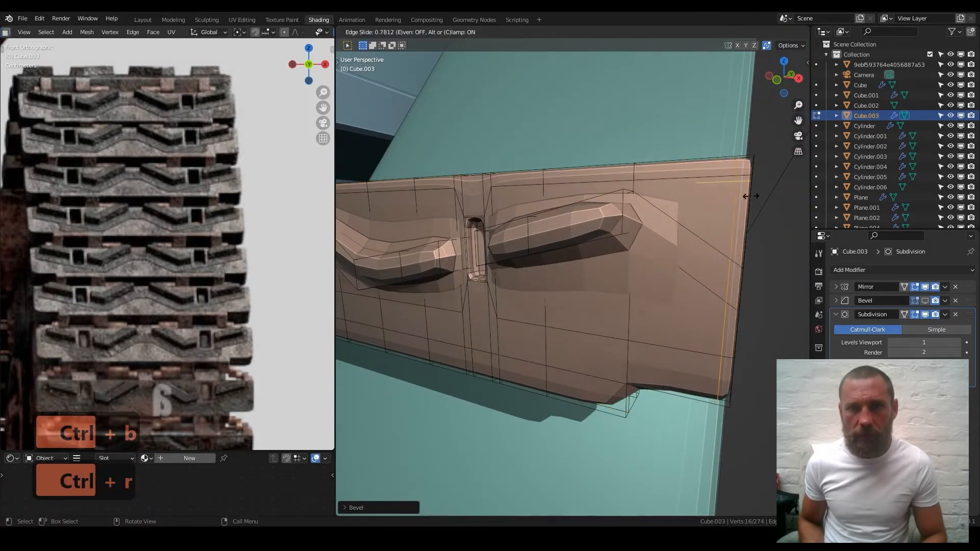
{"action": "left_click", "coordinate": [756, 196]}
{"action": "middle_click_drag", "start_coordinate": [665, 272], "coordinate": [713, 218], "text": "shift"}
{"action": "key", "text": "ctrl+r"}
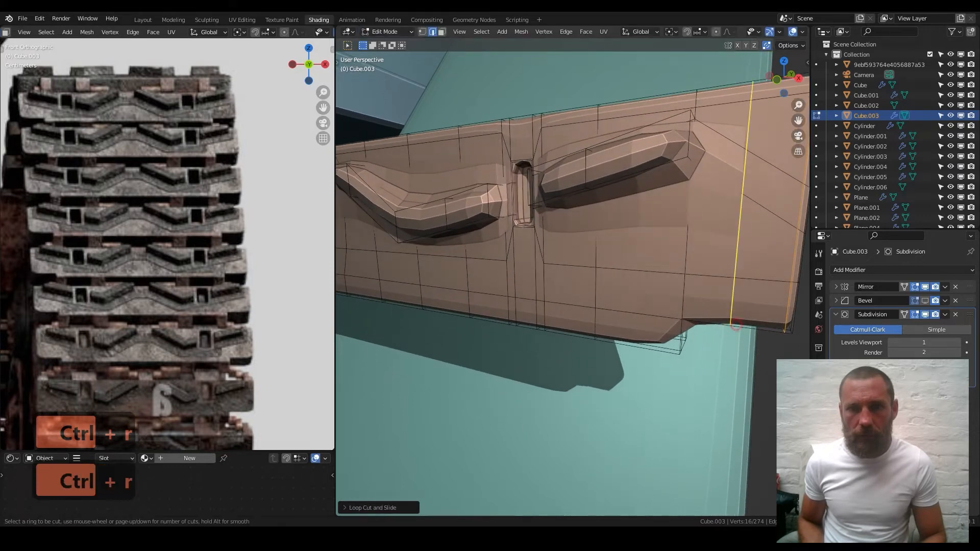
{"action": "left_click", "coordinate": [737, 326]}
{"action": "left_click", "coordinate": [717, 313]}
{"action": "middle_click_drag", "start_coordinate": [717, 313], "coordinate": [721, 304]}
- Add supporting loop cuts just above the step, near the lower edge, and vertically just inside the step's side
{"action": "key", "text": "ctrl+r"}
{"action": "left_click", "coordinate": [697, 314]}
{"action": "left_click", "coordinate": [667, 344]}
{"action": "key", "text": "ctrl+r"}
{"action": "left_click", "coordinate": [673, 355]}
{"action": "left_click", "coordinate": [677, 359]}
{"action": "key", "text": "ctrl+r"}
{"action": "left_click", "coordinate": [664, 355]}
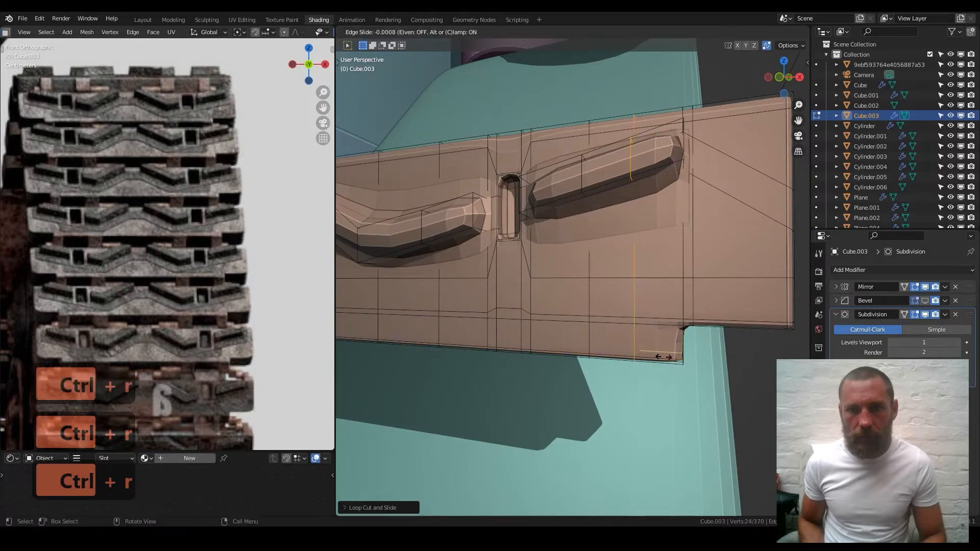
{"action": "left_click", "coordinate": [697, 357]}
- Cut a loop lengthwise along the ridges' top faces and bevel it into two loops close to the ridge edges
{"action": "middle_click_drag", "start_coordinate": [611, 232], "coordinate": [635, 256]}
{"action": "key", "text": "ctrl+r"}
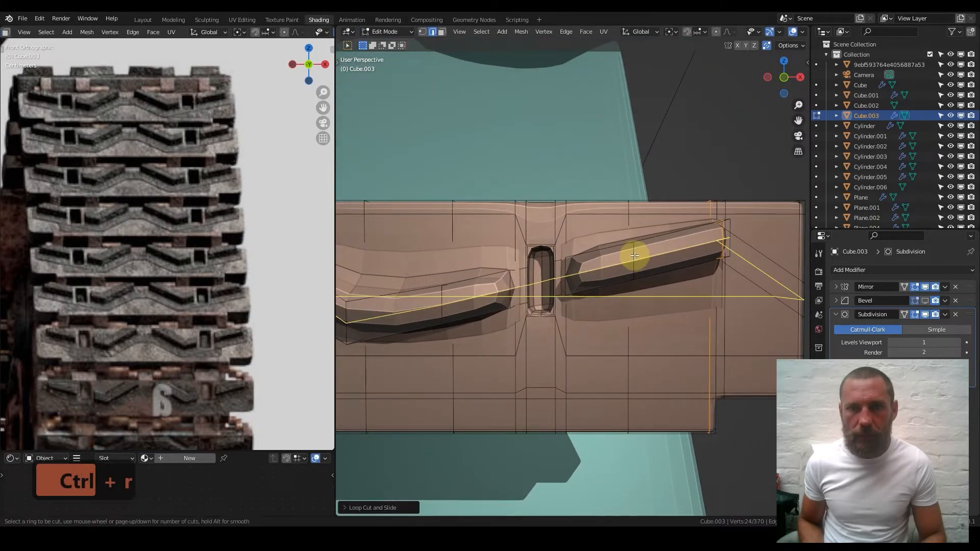
{"action": "double_click", "coordinate": [634, 255]}
{"action": "key", "text": "ctrl+b"}
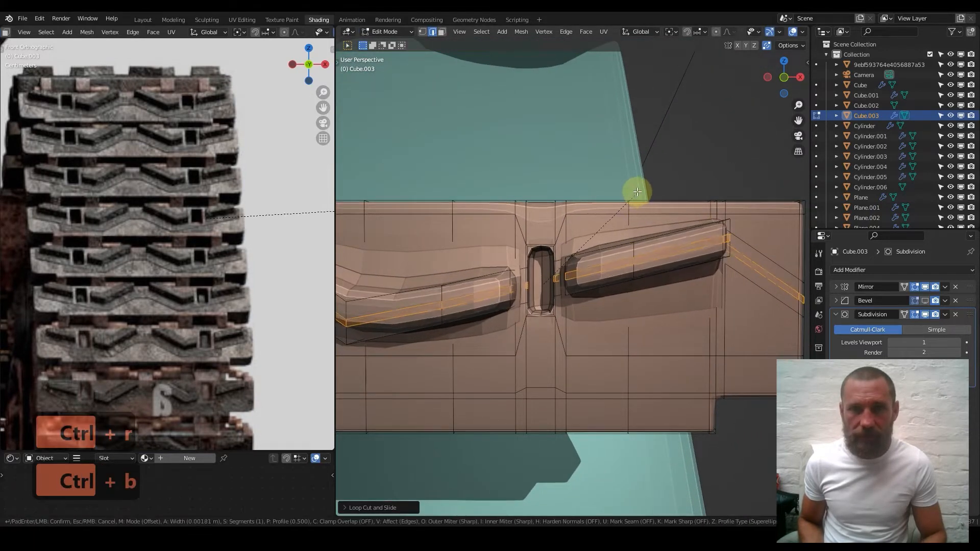
{"action": "left_click", "coordinate": [638, 186]}
- Add a loop cut across the short outer ridge, slid close to its end beside the slot
{"action": "middle_click_drag", "start_coordinate": [645, 300], "coordinate": [611, 298]}
{"action": "scroll", "coordinate": [626, 273], "scroll_direction": "up", "scroll_amount": 3}
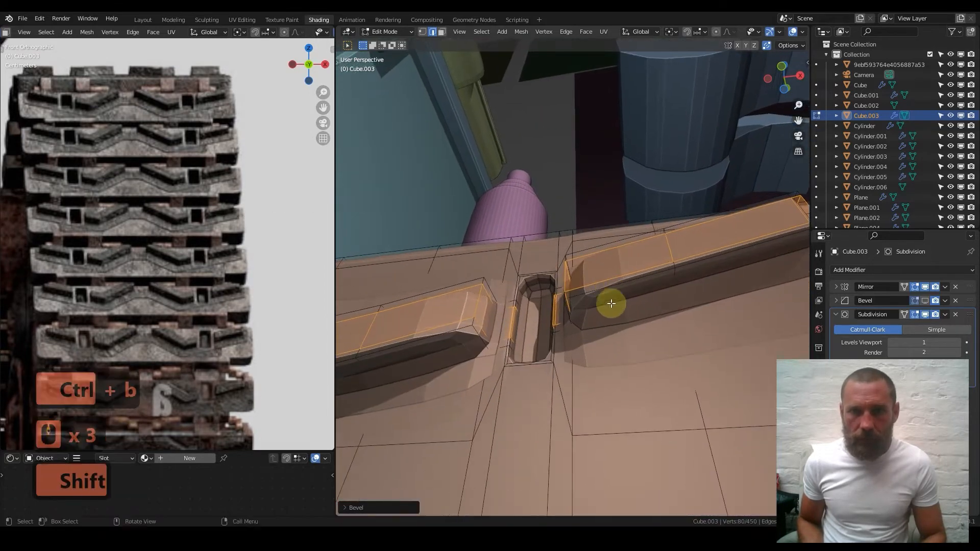
{"action": "key", "text": "ctrl+r"}
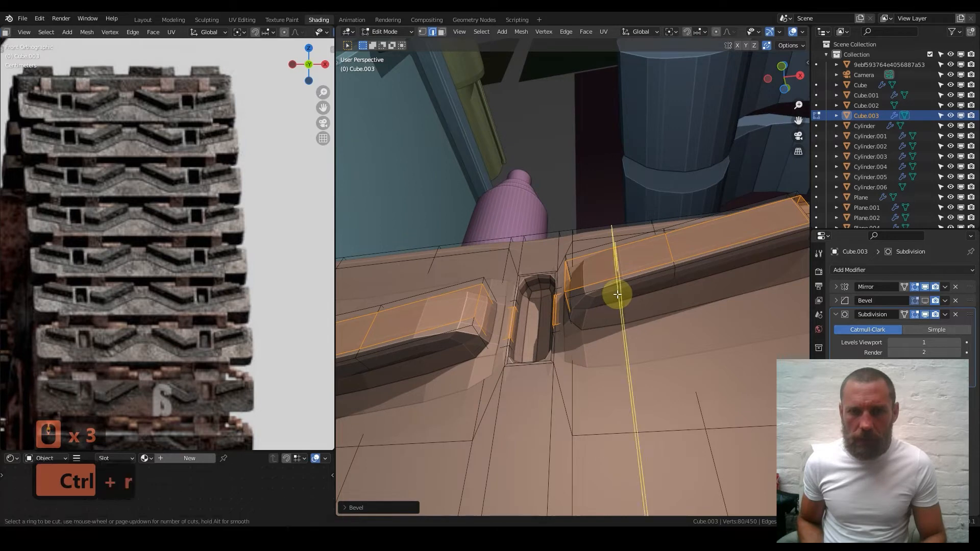
{"action": "left_click", "coordinate": [618, 292]}
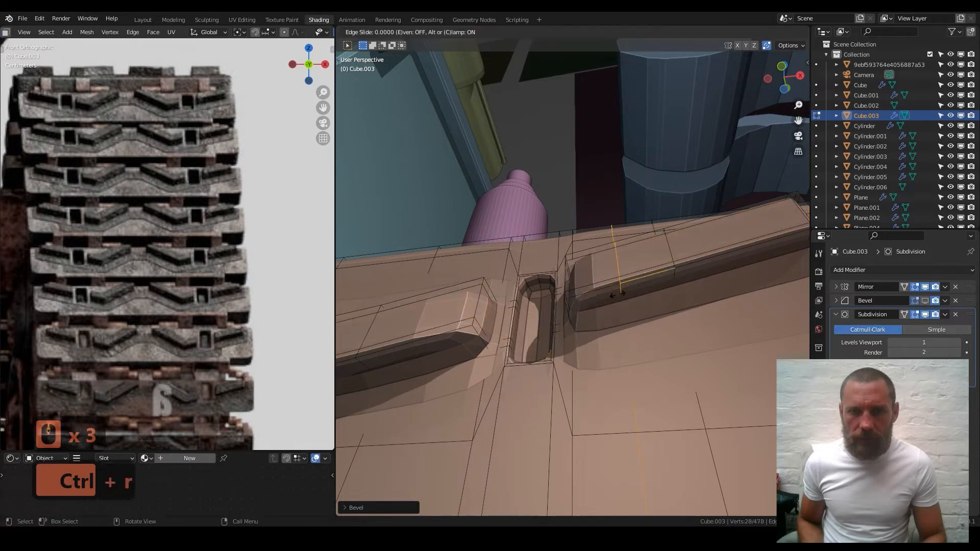
{"action": "left_click", "coordinate": [566, 305]}
- Try a loop cut across the short ridge, slid towards its outer end, and undo it
{"action": "middle_click_drag", "start_coordinate": [617, 268], "coordinate": [492, 305], "text": "shift"}
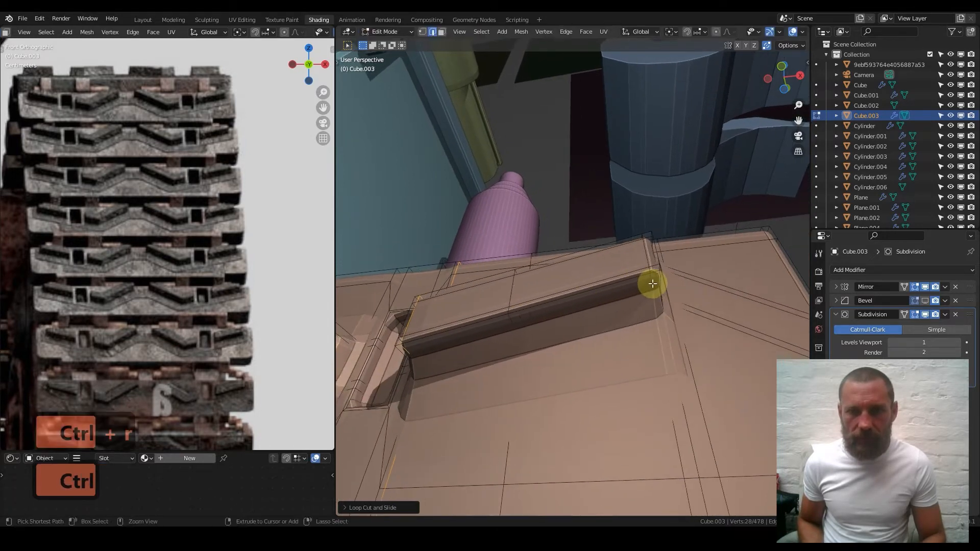
{"action": "key", "text": "ctrl+r"}
{"action": "left_click", "coordinate": [597, 283]}
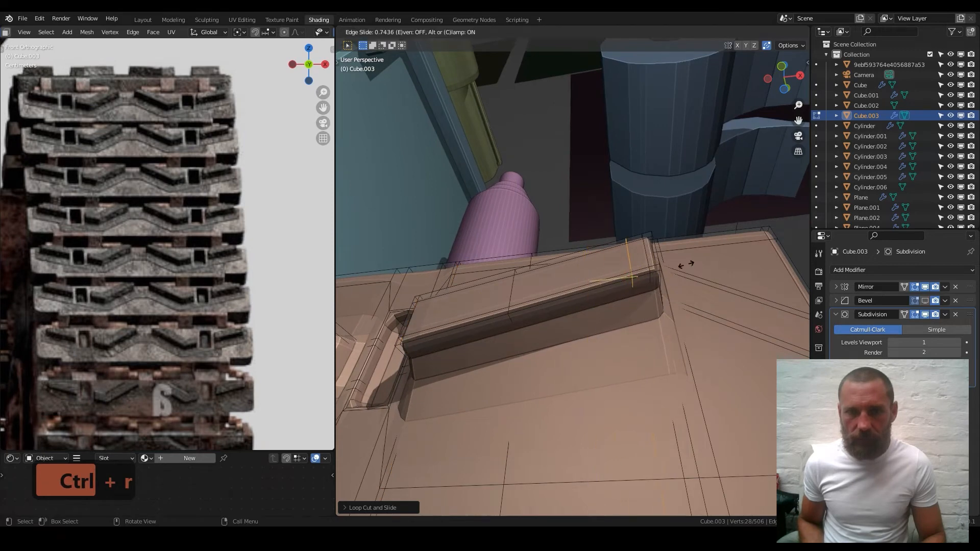
{"action": "left_click", "coordinate": [693, 263]}
{"action": "key", "text": "ctrl+z"}
- Cut a loop around the short ridge's side walls and bevel it into two loops near the top and base
{"action": "key", "text": "ctrl+r"}
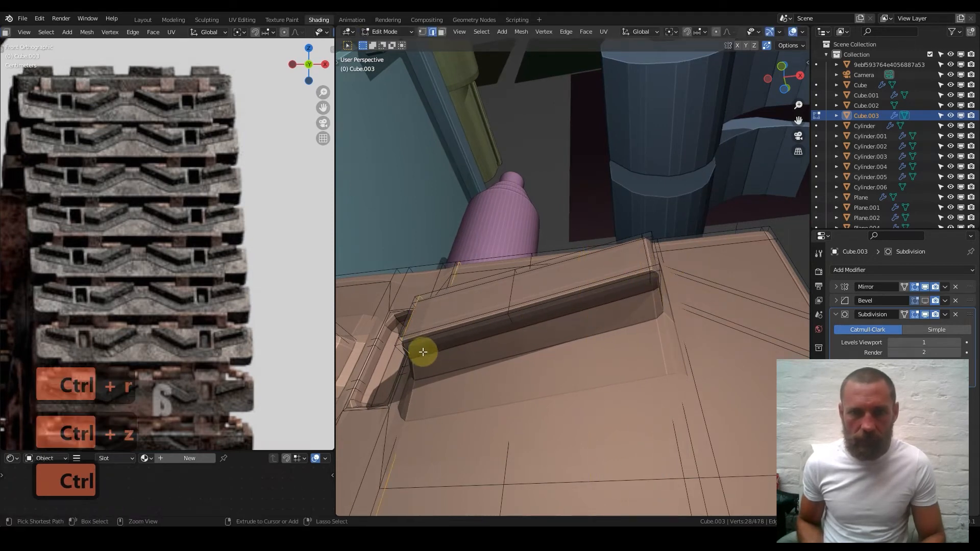
{"action": "left_click", "coordinate": [414, 356]}
{"action": "left_click", "coordinate": [415, 357]}
{"action": "key", "text": "ctrl+b"}
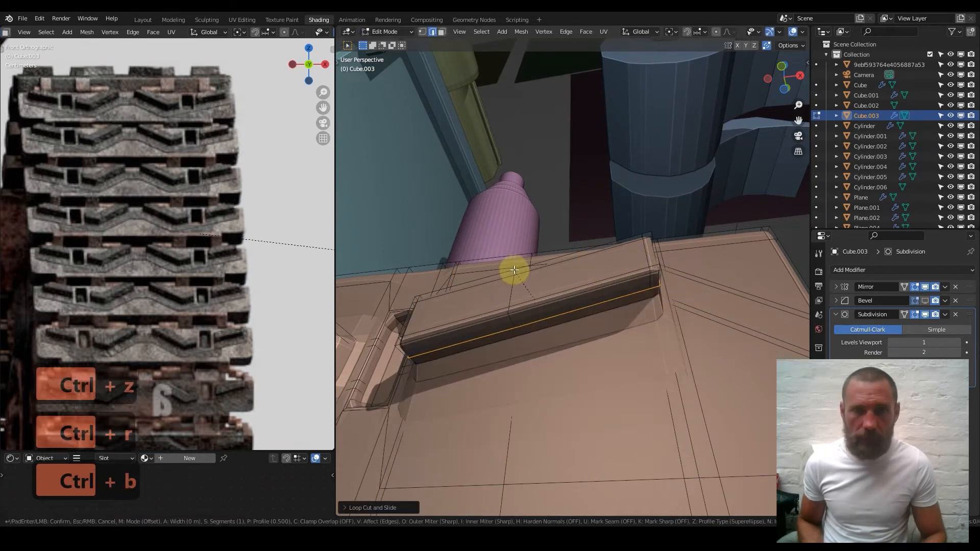
{"action": "left_click", "coordinate": [514, 261]}
- Add a loop cut to the plate face from the front view, slid close to the ridges' upper edges
{"action": "middle_click_drag", "start_coordinate": [516, 265], "coordinate": [569, 388]}
{"action": "key", "text": "KP_1"}
{"action": "scroll", "coordinate": [556, 383], "scroll_direction": "down", "scroll_amount": 3}
{"action": "middle_click_drag", "start_coordinate": [503, 365], "coordinate": [658, 350], "text": "shift"}
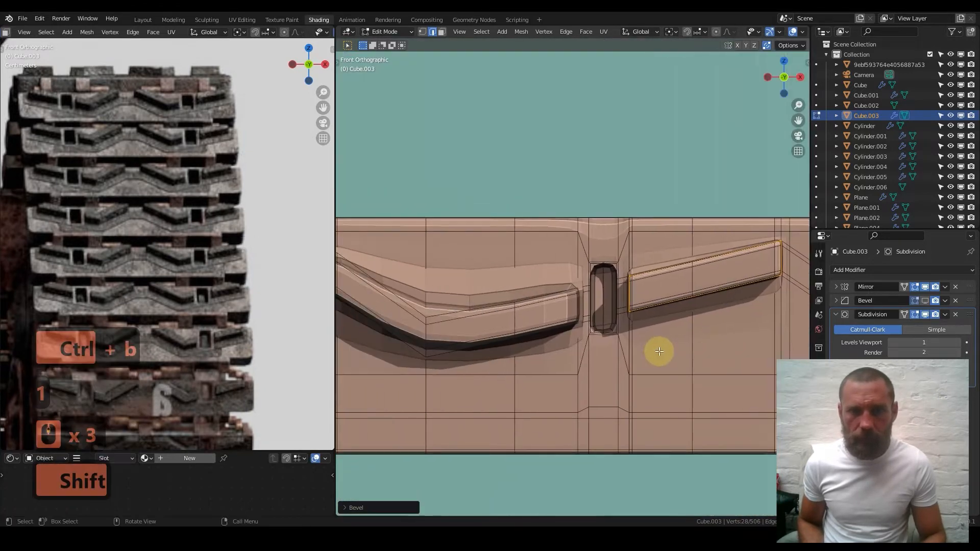
{"action": "key", "text": "Tab"}
{"action": "scroll", "coordinate": [632, 352], "scroll_direction": "down", "scroll_amount": 1}
{"action": "key", "text": "Tab"}
{"action": "scroll", "coordinate": [673, 306], "scroll_direction": "up", "scroll_amount": 3}
{"action": "middle_click_drag", "start_coordinate": [715, 262], "coordinate": [593, 313], "text": "shift"}
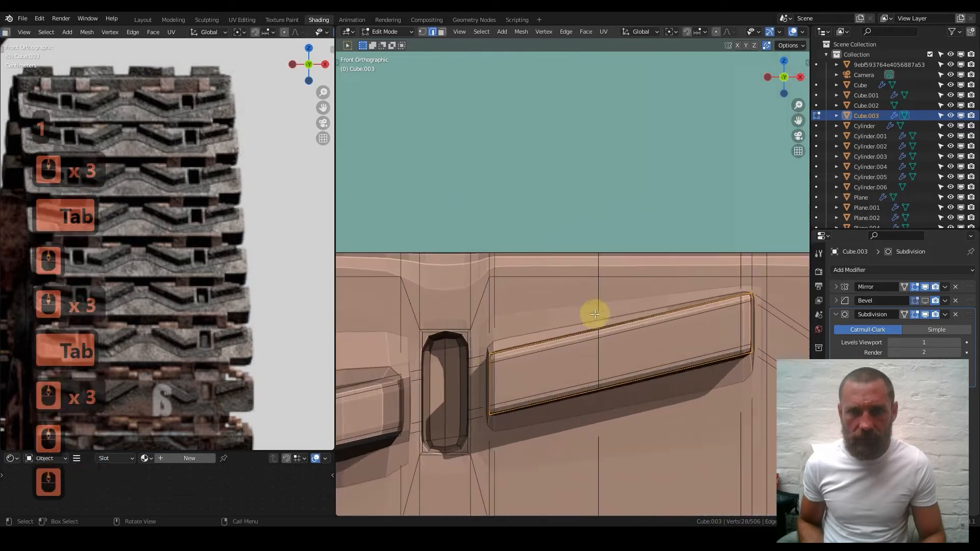
{"action": "key", "text": "ctrl+r"}
{"action": "left_click", "coordinate": [604, 291]}
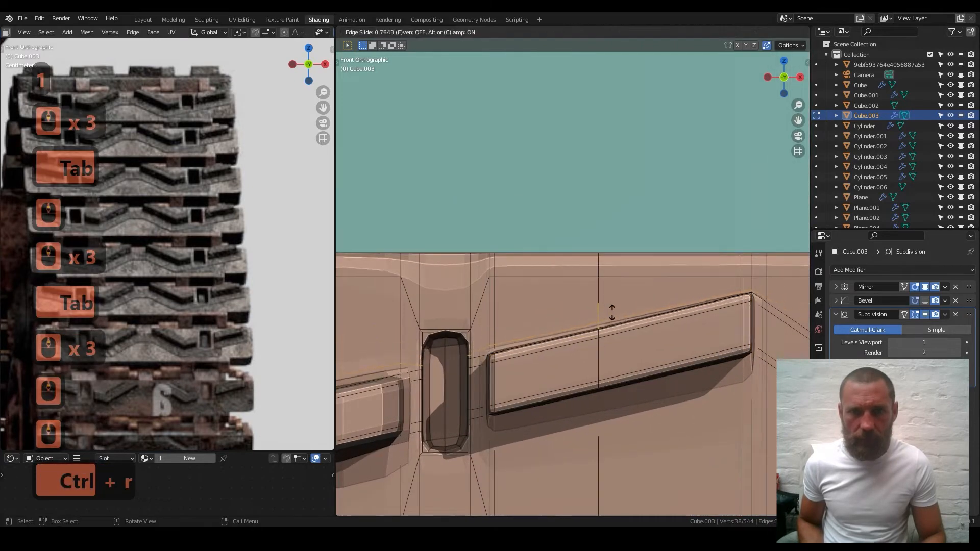
{"action": "left_click", "coordinate": [610, 312]}
- Try to add a beveled lengthwise loop along the zigzag ridge's top face, and undo it
{"action": "middle_click_drag", "start_coordinate": [504, 394], "coordinate": [727, 290], "text": "shift"}
{"action": "middle_click_drag", "start_coordinate": [499, 337], "coordinate": [597, 311], "text": "shift"}
{"action": "key", "text": "ctrl+r"}
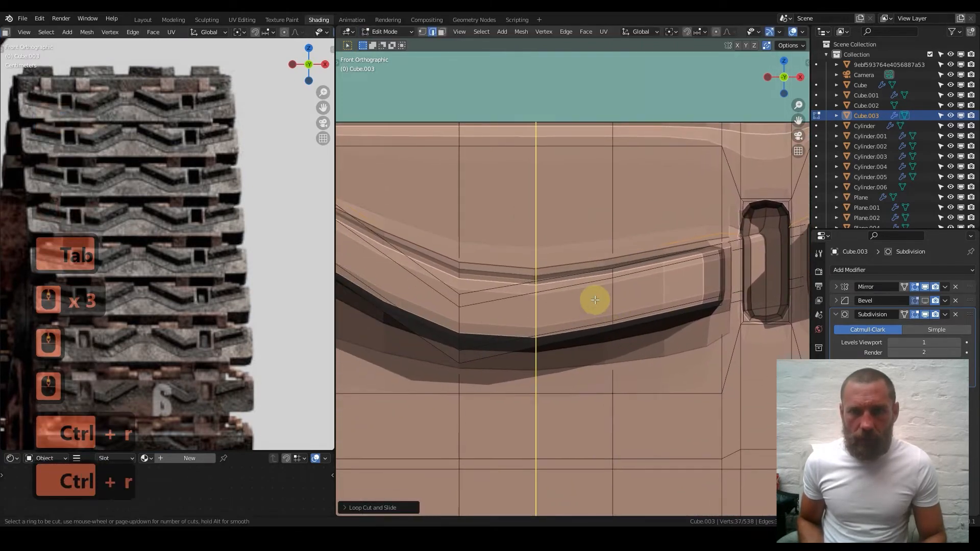
{"action": "left_click", "coordinate": [603, 297]}
{"action": "key", "text": "ctrl+b"}
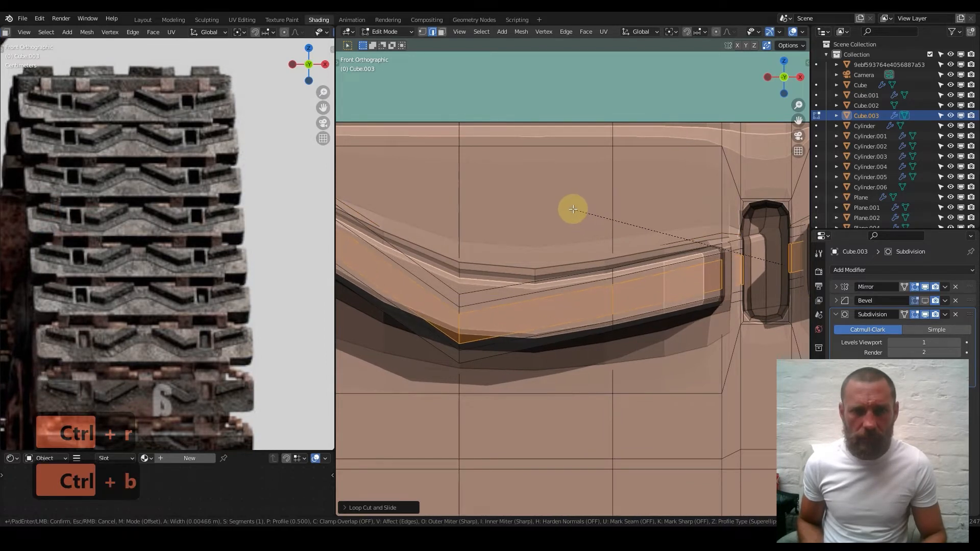
{"action": "key", "text": "ctrl+z"}
- Add vertical loop cuts on both sides of the zigzag ridge's lower bend, slid close to the bend
{"action": "middle_click_drag", "start_coordinate": [520, 307], "coordinate": [575, 284]}
{"action": "key", "text": "ctrl+r"}
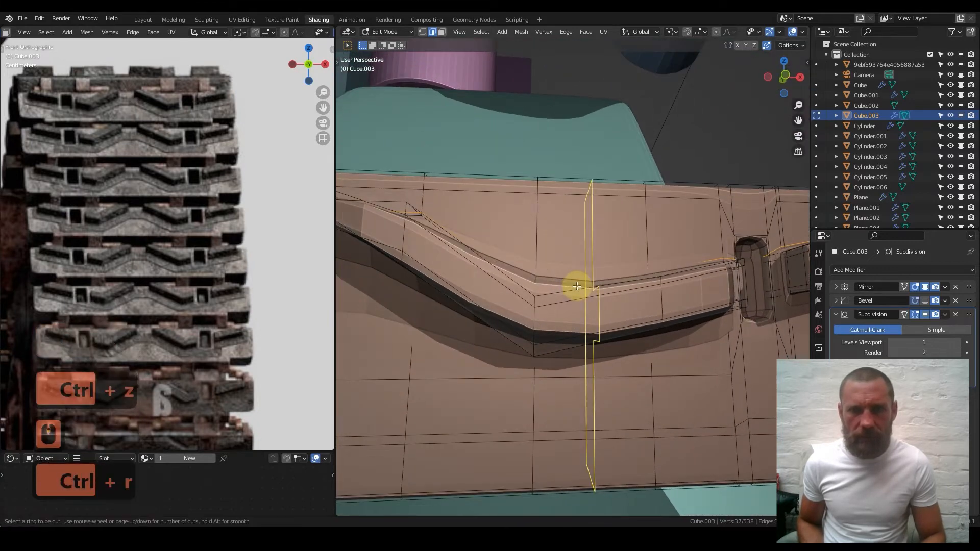
{"action": "left_click", "coordinate": [577, 286]}
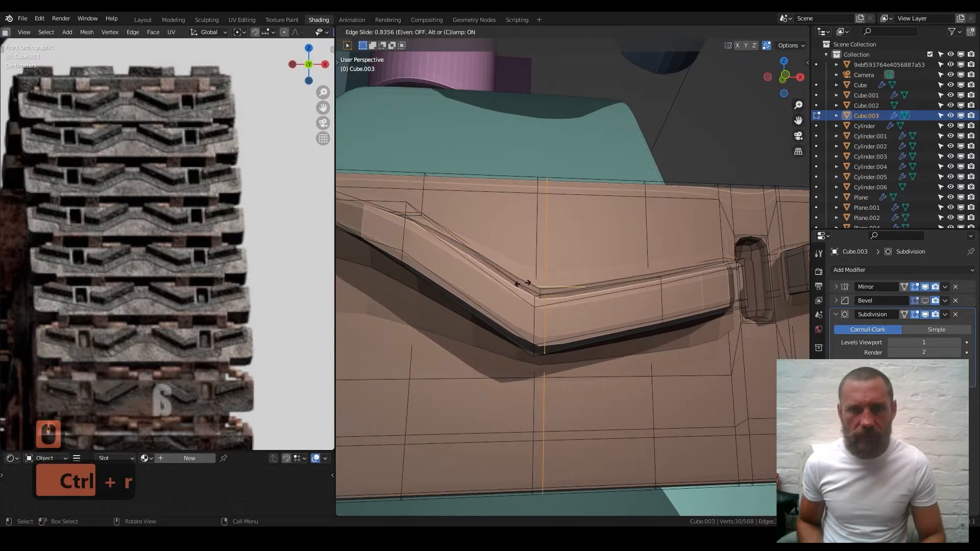
{"action": "left_click", "coordinate": [501, 271]}
{"action": "key", "text": "ctrl+r"}
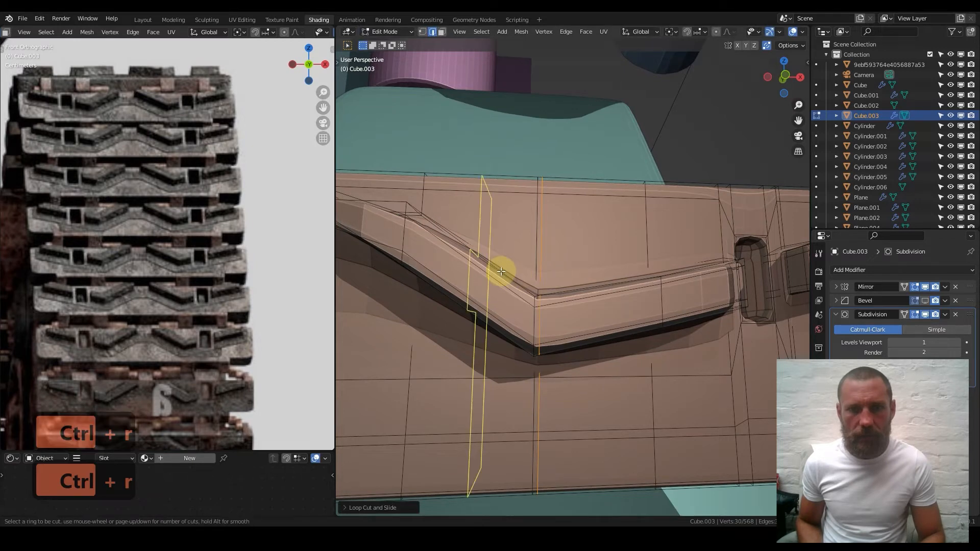
{"action": "left_click", "coordinate": [523, 274]}
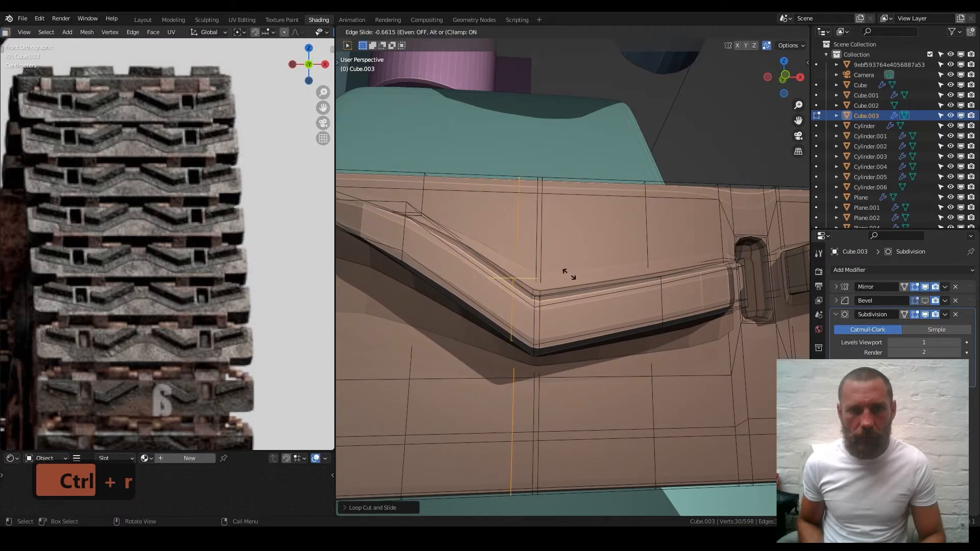
{"action": "left_click", "coordinate": [563, 279]}
- Add a loop cut close to the zigzag ridge's inner end and another along the ridge's lower side
{"action": "middle_click_drag", "start_coordinate": [564, 280], "coordinate": [543, 335]}
{"action": "key", "text": "ctrl+r"}
{"action": "left_click", "coordinate": [492, 285]}
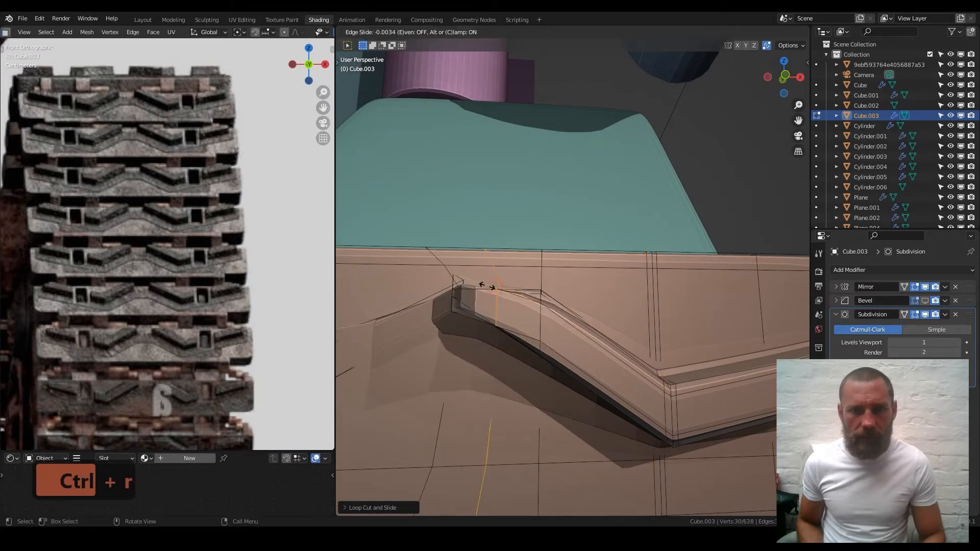
{"action": "left_click", "coordinate": [477, 317]}
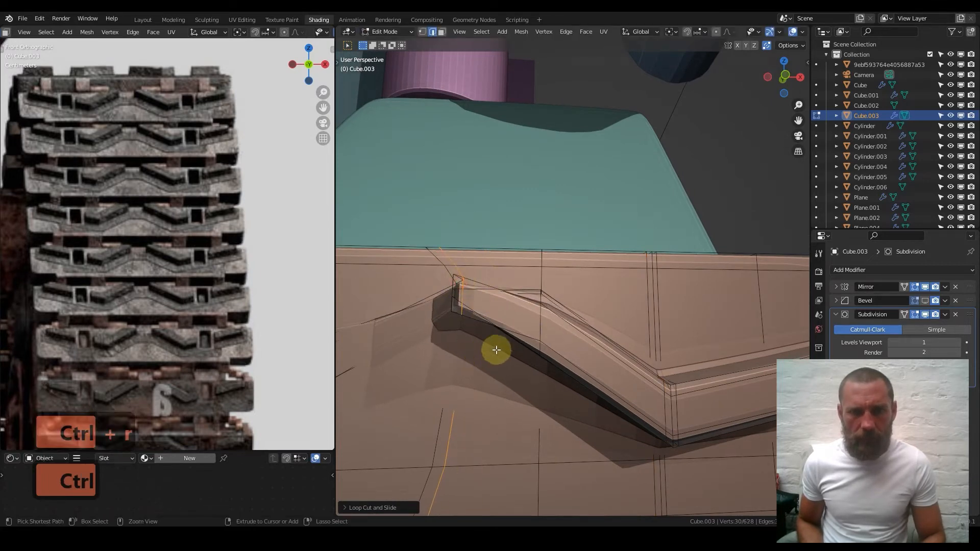
{"action": "key", "text": "ctrl+r"}
{"action": "left_click", "coordinate": [458, 323]}
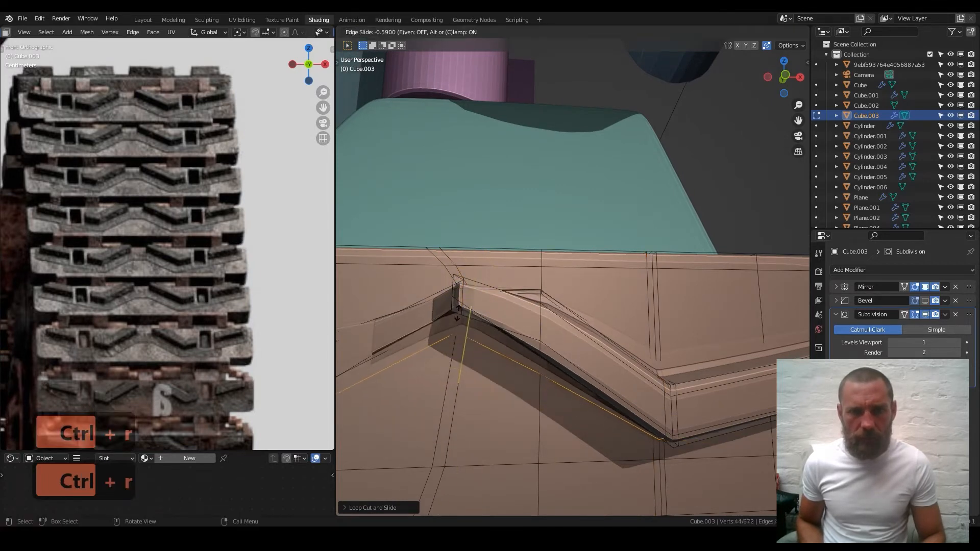
{"action": "left_click", "coordinate": [485, 332]}
- Check the plate in Object Mode and hide its Subdivision modifier in the viewport
{"action": "middle_click_drag", "start_coordinate": [485, 332], "coordinate": [721, 317]}
{"action": "key", "text": "Tab"}
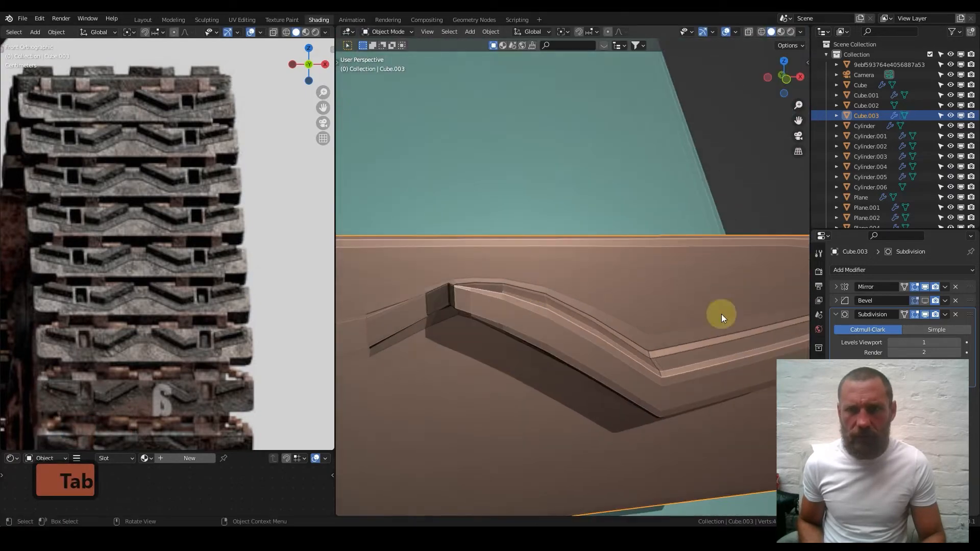
{"action": "left_click", "coordinate": [926, 314]}
{"action": "middle_click_drag", "start_coordinate": [489, 326], "coordinate": [592, 293]}
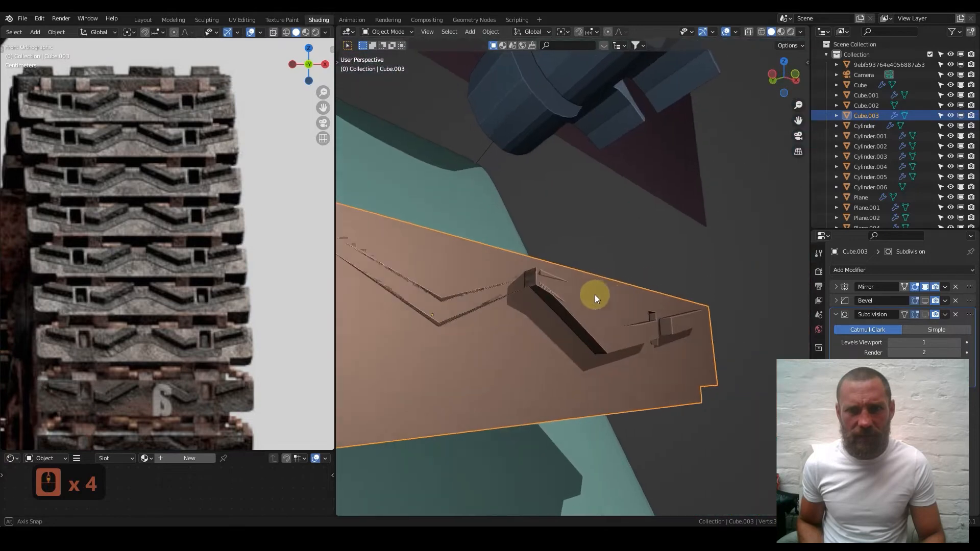
- Undo the Subdivision visibility change and the recent loop cuts around the zigzag ridge's bend, inner end and lower side
{"action": "key", "text": "ctrl+z"}
{"action": "key", "text": "ctrl+z"}
{"action": "key", "text": "ctrl+z"}
{"action": "key", "text": "ctrl+z"}
{"action": "key", "text": "ctrl+z"}
{"action": "key", "text": "ctrl+z"}
{"action": "key", "text": "ctrl+z"}
{"action": "key", "text": "ctrl+z"}
{"action": "key", "text": "ctrl+z"}
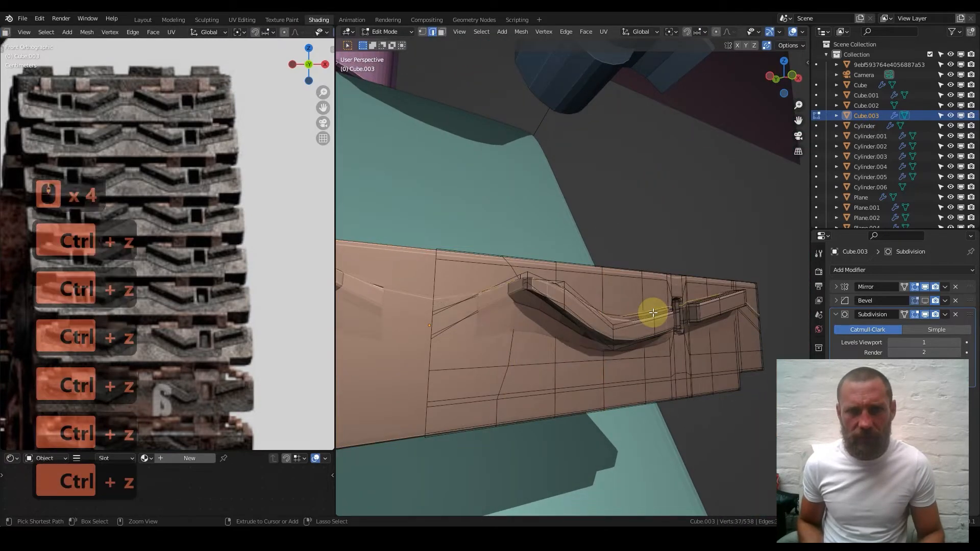
- Undo further edits back to the plate's state before the Subdivision modifier and its supporting loops were added
{"action": "key", "text": "ctrl+z"}
{"action": "key", "text": "ctrl+z"}
{"action": "key", "text": "ctrl+z"}
{"action": "key", "text": "ctrl+z"}
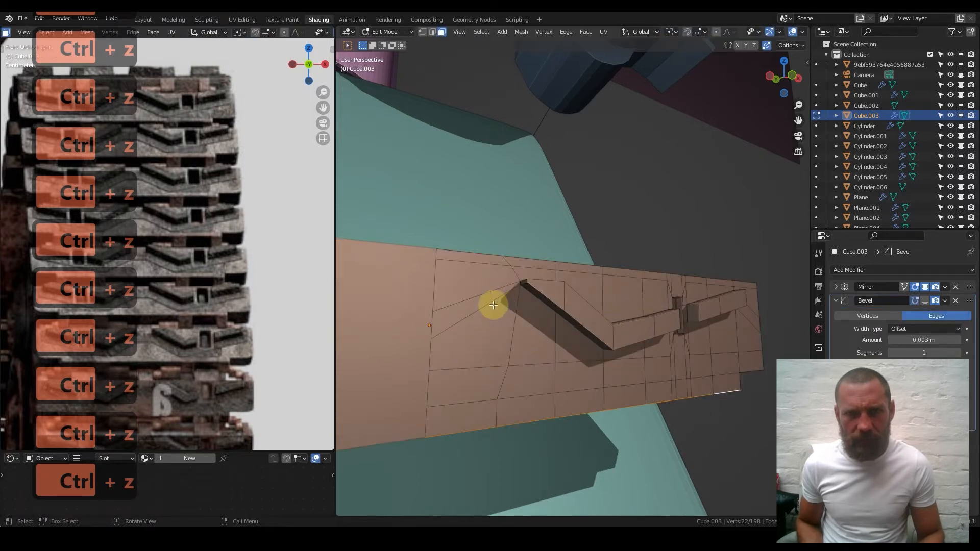
{"action": "scroll", "coordinate": [531, 295], "scroll_direction": "up", "scroll_amount": 4}
{"action": "scroll", "coordinate": [596, 343], "scroll_direction": "up", "scroll_amount": 2}
{"action": "middle_click_drag", "start_coordinate": [542, 308], "coordinate": [576, 347], "text": "shift"}
{"action": "scroll", "coordinate": [612, 376], "scroll_direction": "down", "scroll_amount": 4}
{"action": "middle_click_drag", "start_coordinate": [613, 376], "coordinate": [547, 371]}
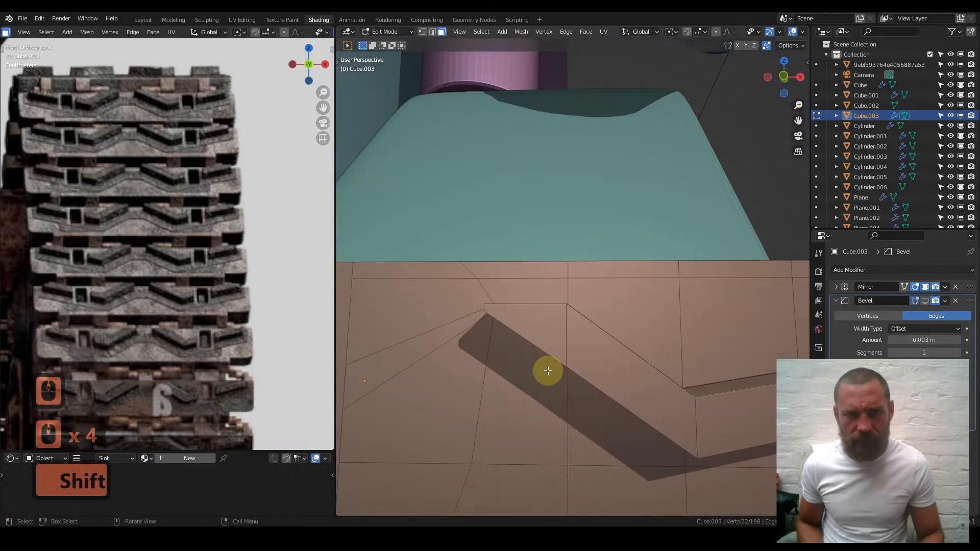
- Redo the undone Subdivision modifier and the supporting loop cuts around the plate's zigzag ridge
{"action": "key", "text": "ctrl+shift+z"}
{"action": "key", "text": "ctrl+shift+z"}
{"action": "key", "text": "ctrl+shift+z"}
{"action": "key", "text": "ctrl+shift+z"}
{"action": "key", "text": "ctrl+shift+z"}
{"action": "key", "text": "ctrl+shift+z"}
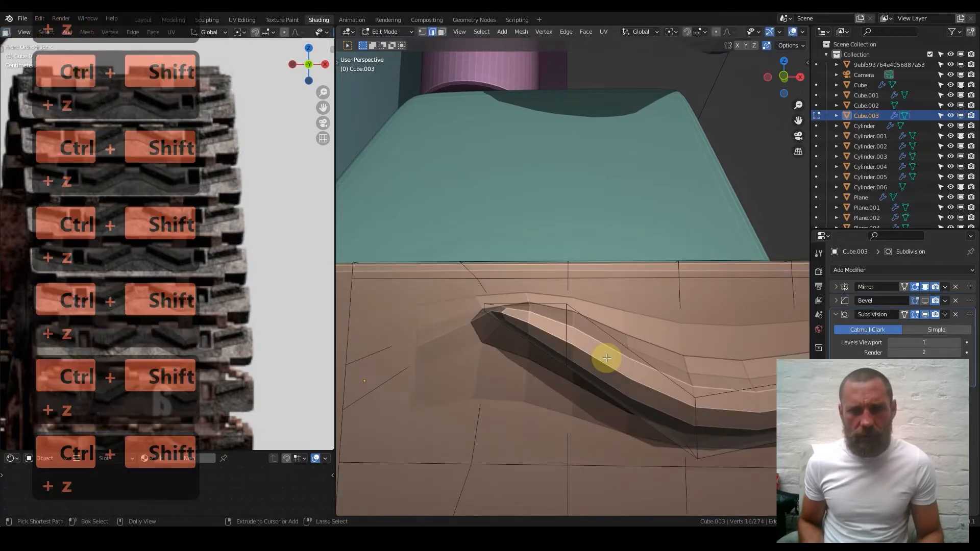
{"action": "key", "text": "ctrl+shift+z"}
{"action": "key", "text": "ctrl+shift+z"}
{"action": "key", "text": "ctrl+shift+z"}
{"action": "key", "text": "ctrl+shift+z"}
{"action": "key", "text": "ctrl+shift+z"}
{"action": "key", "text": "ctrl+shift+z"}
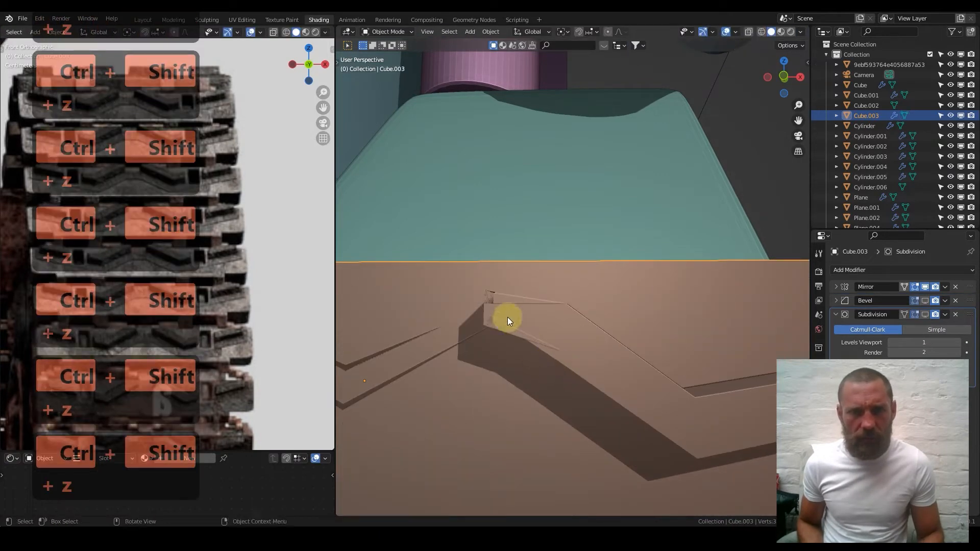
- Examine the topology around the zigzag ridge's inner end in Object and Edit Mode, toggling modifier visibility
{"action": "middle_click_drag", "start_coordinate": [507, 317], "coordinate": [562, 327]}
{"action": "key", "text": "Tab"}
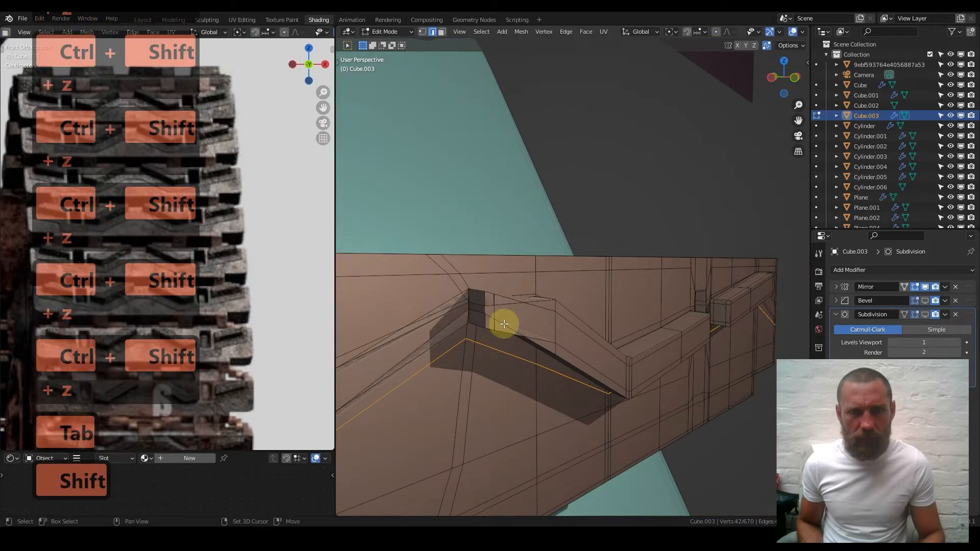
{"action": "scroll", "coordinate": [561, 356], "scroll_direction": "up", "scroll_amount": 3}
{"action": "middle_click_drag", "start_coordinate": [595, 398], "coordinate": [602, 368]}
{"action": "key", "text": "Tab"}
{"action": "scroll", "coordinate": [595, 394], "scroll_direction": "up", "scroll_amount": 5}
{"action": "key", "text": "Tab"}
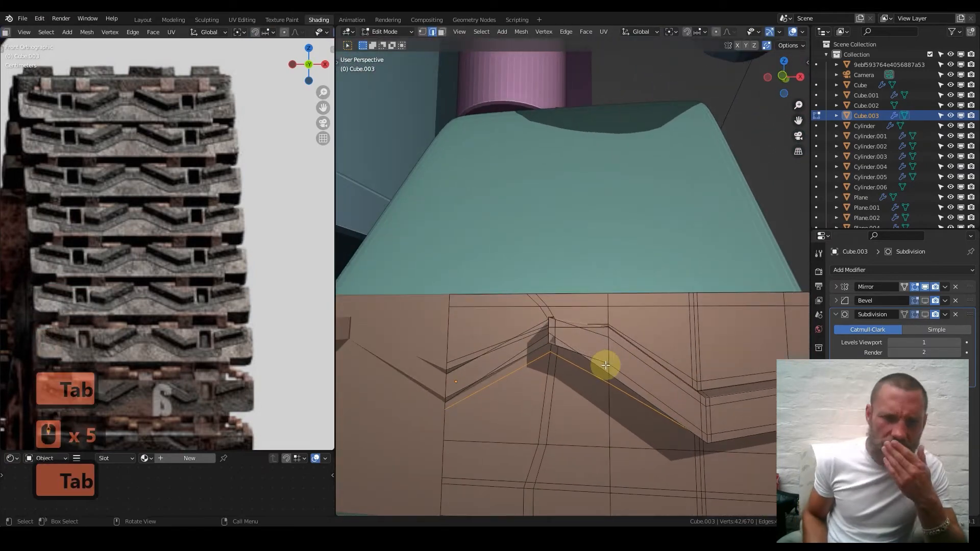
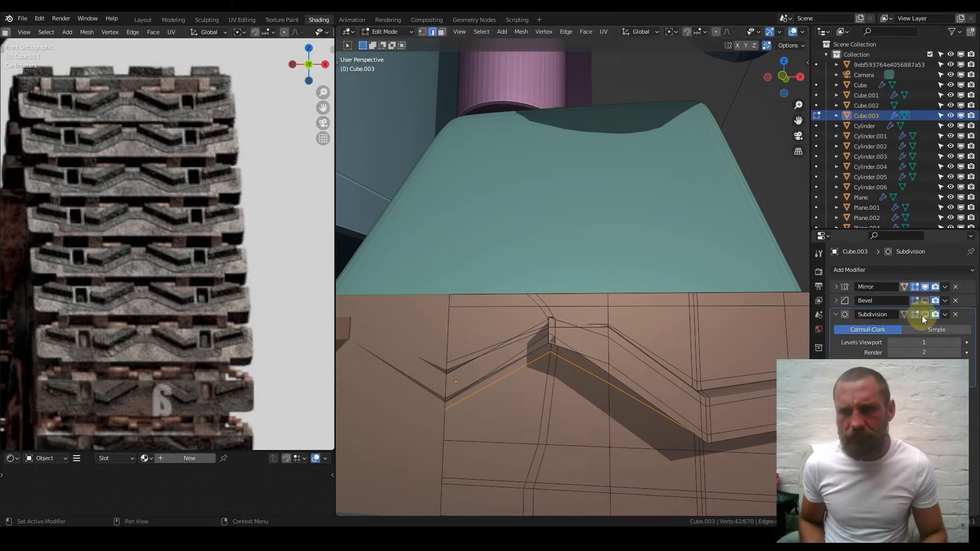
{"action": "left_click", "coordinate": [924, 287]}
{"action": "left_click", "coordinate": [922, 287]}
{"action": "scroll", "coordinate": [523, 361], "scroll_direction": "up", "scroll_amount": 4}
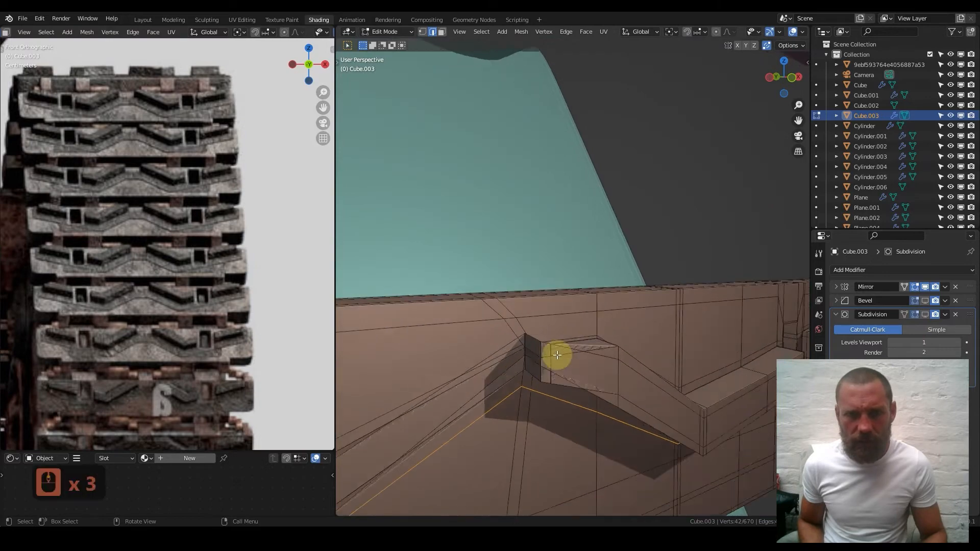
{"action": "middle_click_drag", "start_coordinate": [484, 411], "coordinate": [686, 289], "text": "shift"}
{"action": "middle_click_drag", "start_coordinate": [596, 323], "coordinate": [606, 359]}
{"action": "scroll", "coordinate": [612, 359], "scroll_direction": "down", "scroll_amount": 3}
- Undo the latest loop cuts and check the ridge in Object Mode, toggling the Bevel modifier's viewport visibility
{"action": "key", "text": "ctrl+z"}
{"action": "key", "text": "ctrl+z"}
{"action": "key", "text": "ctrl+z"}
{"action": "key", "text": "ctrl+z"}
{"action": "key", "text": "ctrl+z"}
{"action": "key", "text": "ctrl+z"}
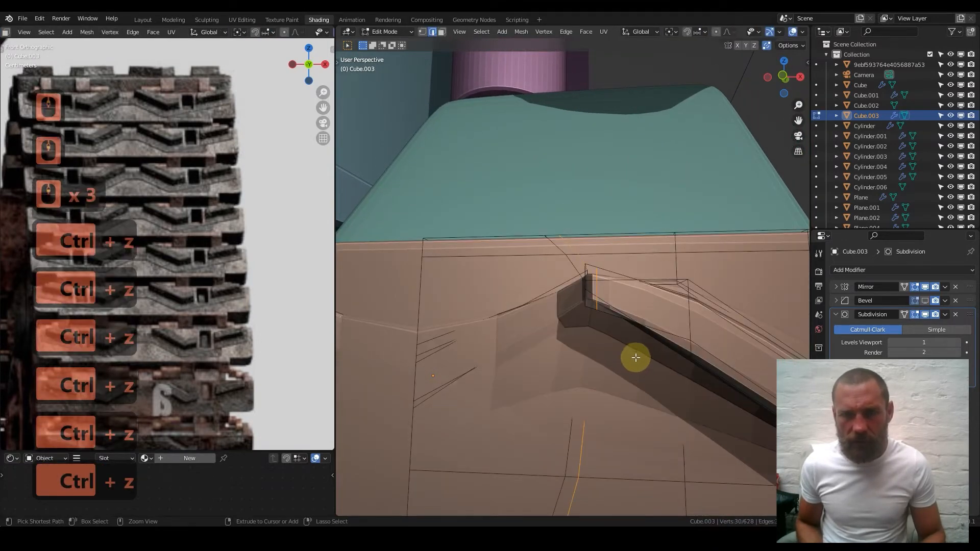
{"action": "key", "text": "Tab"}
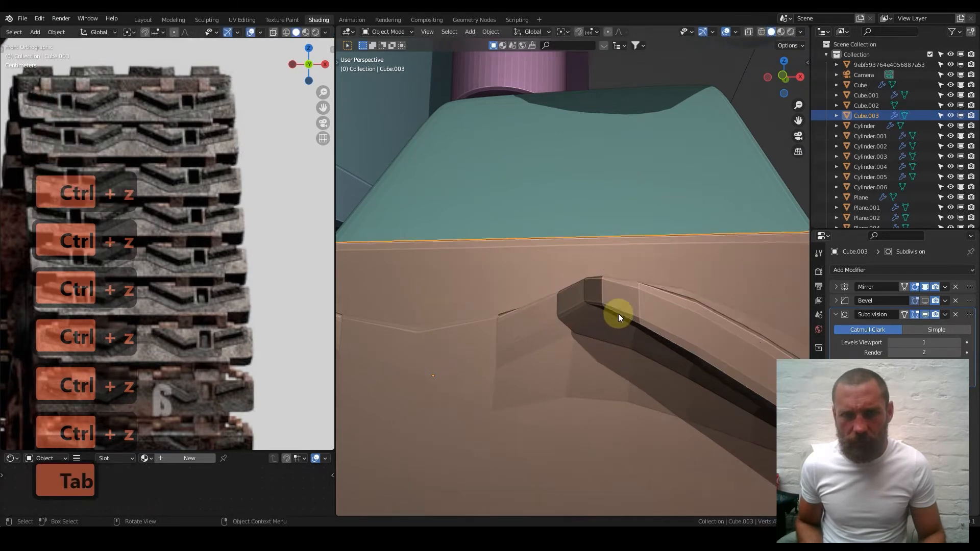
{"action": "middle_click_drag", "start_coordinate": [618, 316], "coordinate": [641, 277]}
{"action": "left_click", "coordinate": [924, 300]}
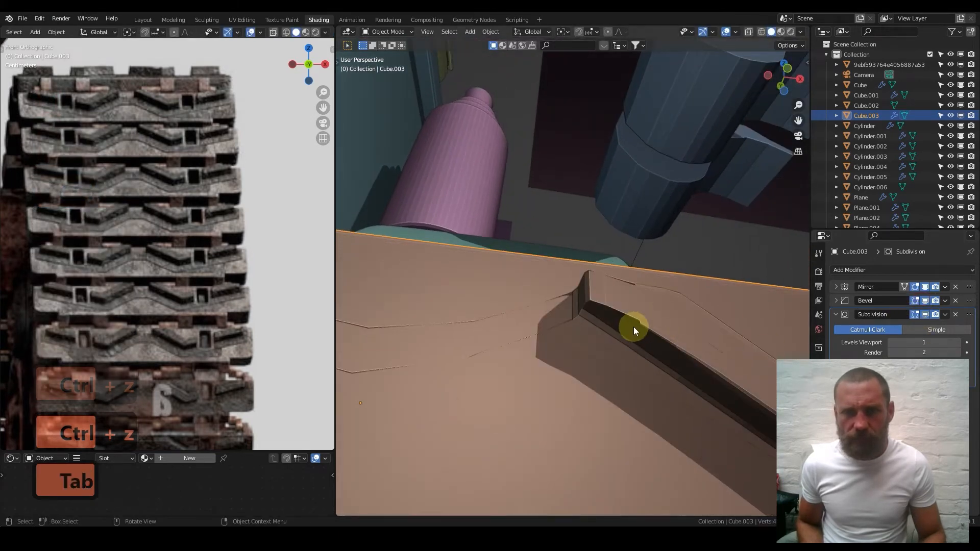
{"action": "scroll", "coordinate": [624, 327], "scroll_direction": "down", "scroll_amount": 5}
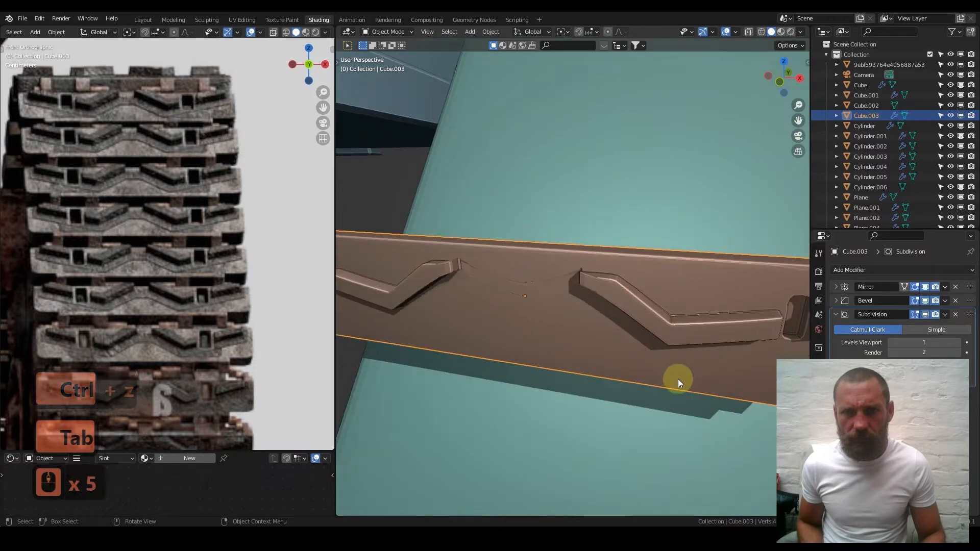
- Undo all supporting loop cuts and the Subdivision modifier again, back to the plain beveled plate
{"action": "key", "text": "ctrl+z"}
{"action": "key", "text": "ctrl+z"}
{"action": "key", "text": "ctrl+z"}
{"action": "key", "text": "ctrl+z"}
{"action": "key", "text": "ctrl+z"}
{"action": "key", "text": "ctrl+z"}
{"action": "key", "text": "ctrl+z"}
{"action": "key", "text": "ctrl+z"}
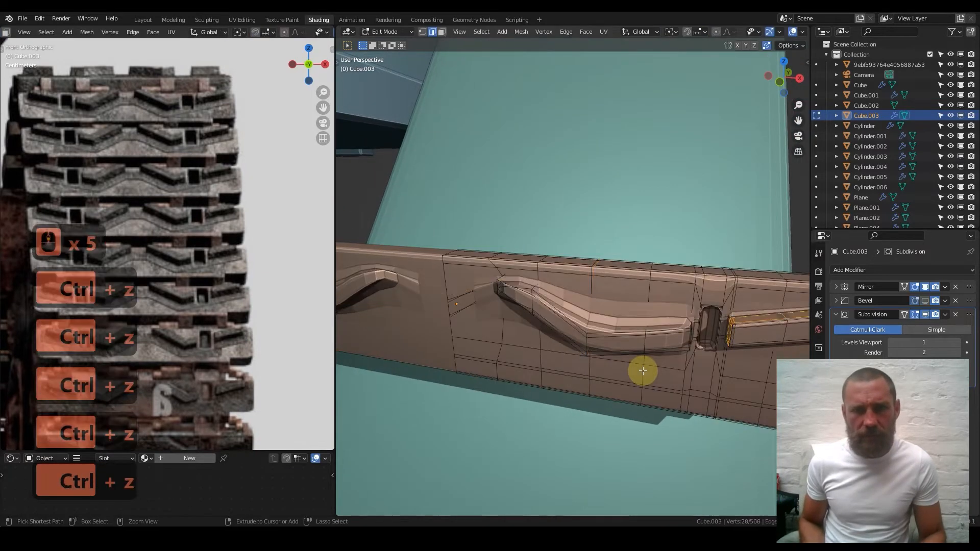
{"action": "key", "text": "ctrl+z"}
{"action": "key", "text": "ctrl+z"}
{"action": "key", "text": "ctrl+z"}
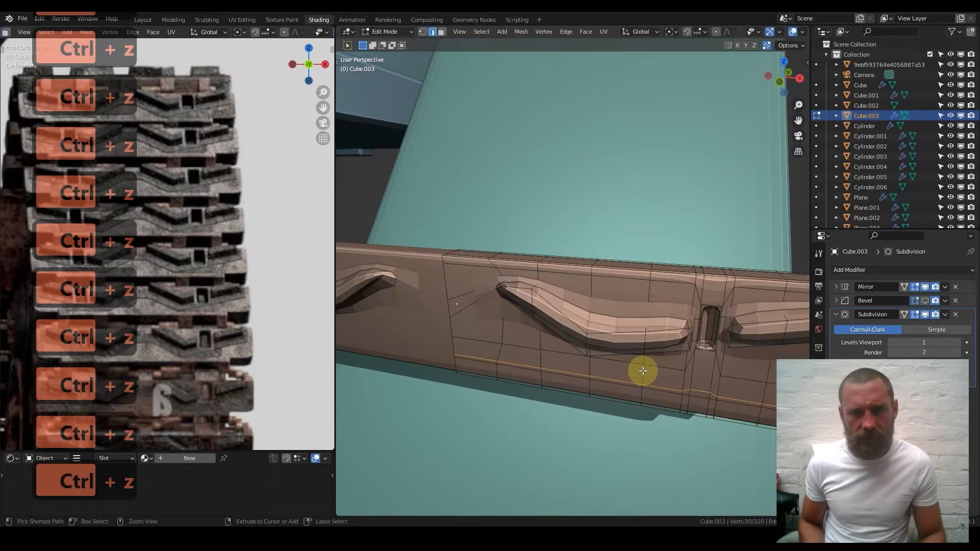
{"action": "key", "text": "ctrl+z"}
{"action": "key", "text": "ctrl+z"}
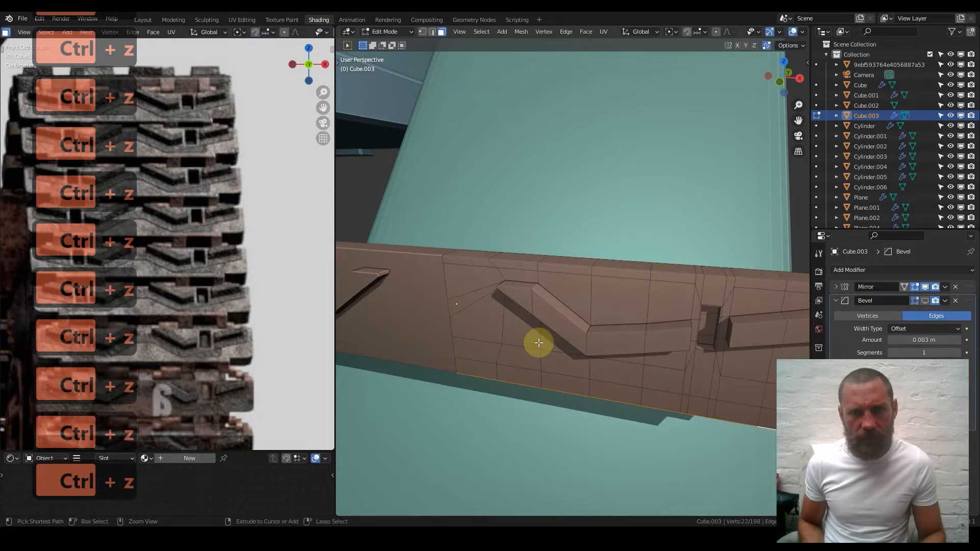
- In front view, select the overlapping lower vertices at the ridge's inner end through X-ray and move them about 0.0174 m in X and -0.0089 m in Z
{"action": "middle_click_drag", "start_coordinate": [531, 324], "coordinate": [647, 301]}
{"action": "scroll", "coordinate": [532, 322], "scroll_direction": "up", "scroll_amount": 4}
{"action": "middle_click_drag", "start_coordinate": [648, 301], "coordinate": [590, 306]}
{"action": "key", "text": "KP_1"}
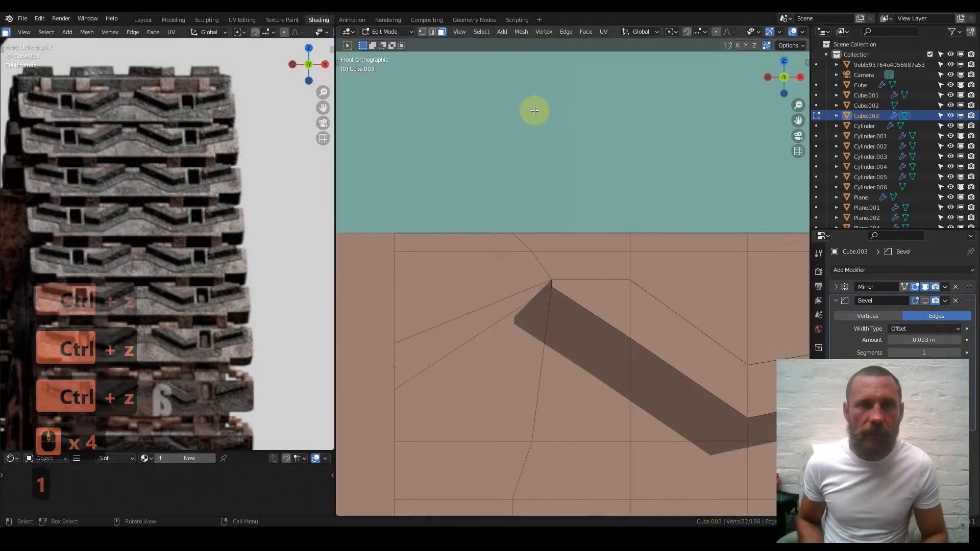
{"action": "left_click", "coordinate": [422, 32]}
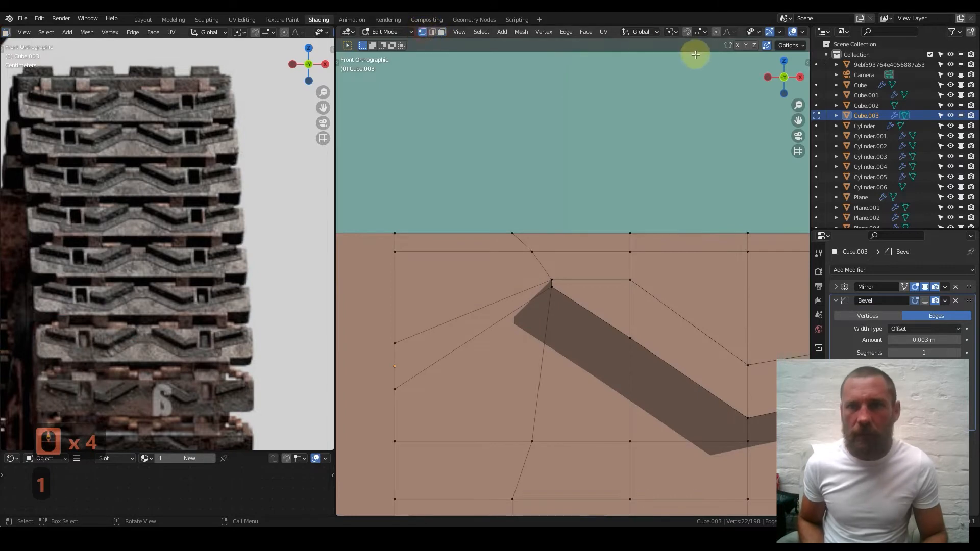
{"action": "scroll", "coordinate": [766, 34], "scroll_direction": "down", "scroll_amount": 5}
{"action": "left_click", "coordinate": [749, 32]}
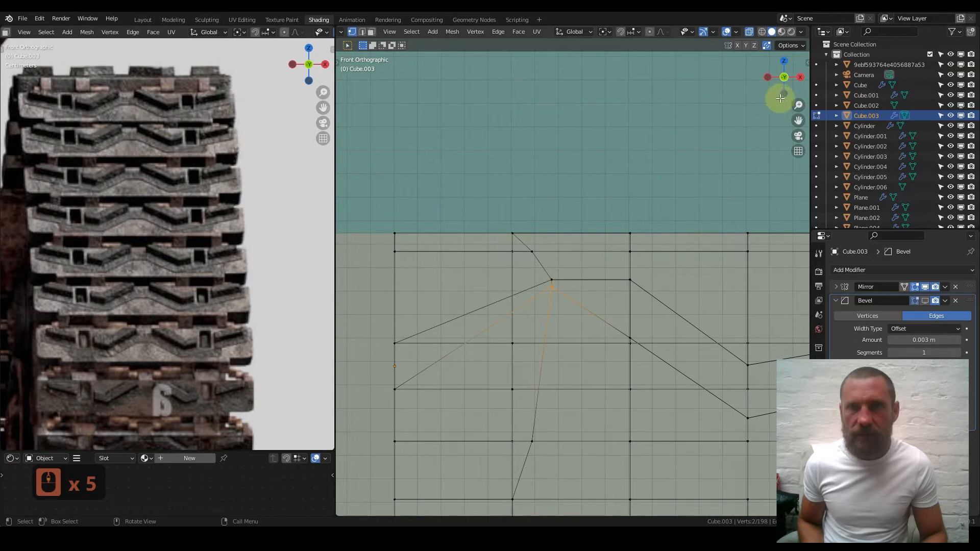
{"action": "left_click", "coordinate": [748, 34]}
{"action": "key", "text": "g"}
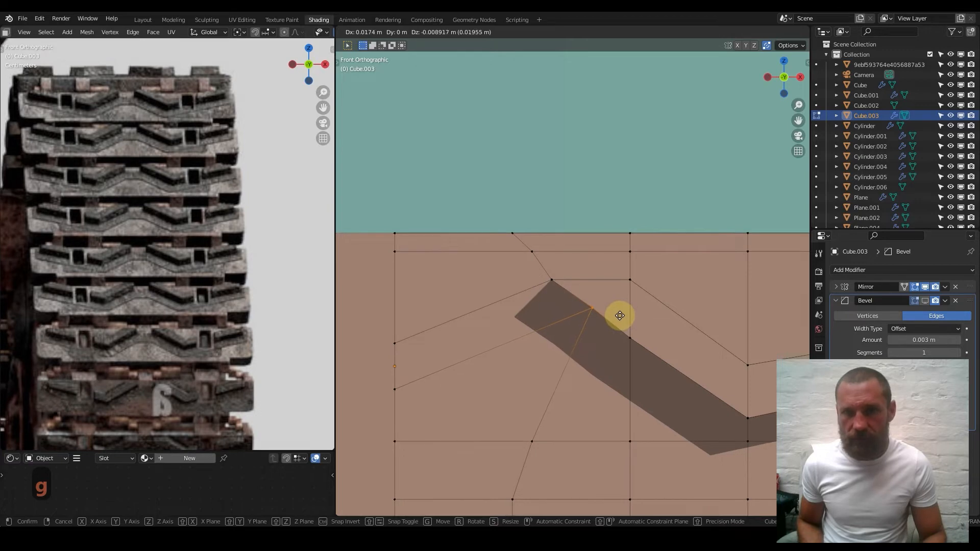
{"action": "left_click", "coordinate": [619, 315]}
{"action": "key", "text": "Tab"}
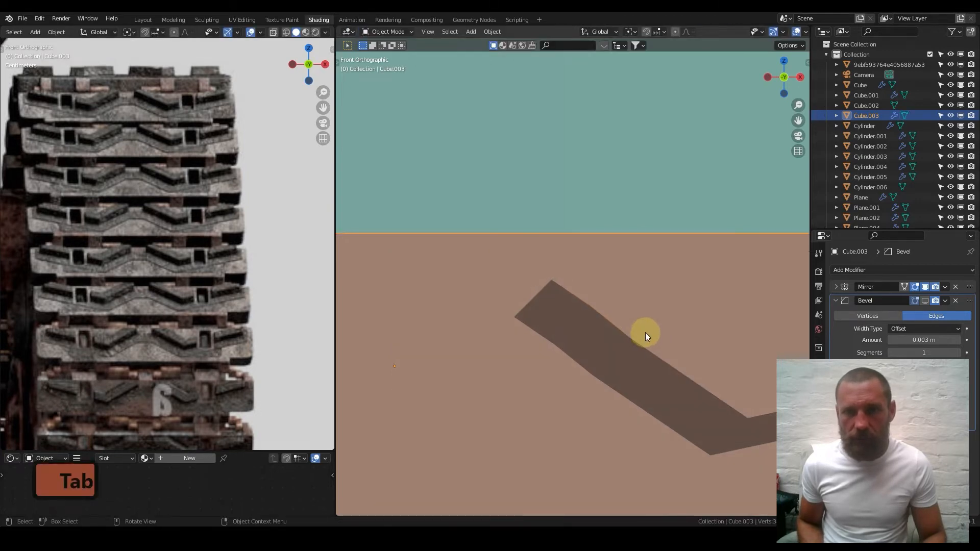
{"action": "key", "text": "Tab"}
- Try to align the single vertex midway along the ridge's sloped edge by moving it along Z, and undo the move
{"action": "key", "text": "g"}
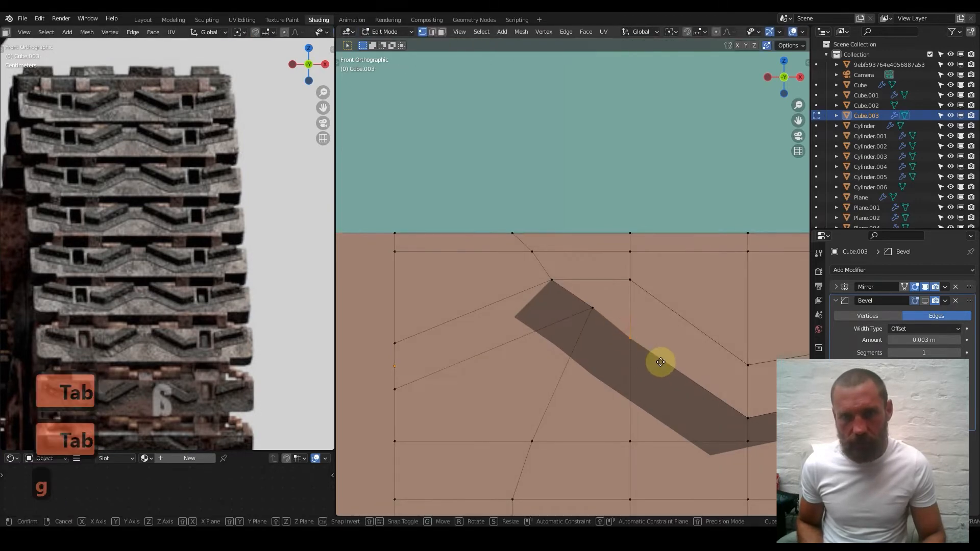
{"action": "key", "text": "z"}
{"action": "key", "text": "shift"}
{"action": "left_click", "coordinate": [663, 342]}
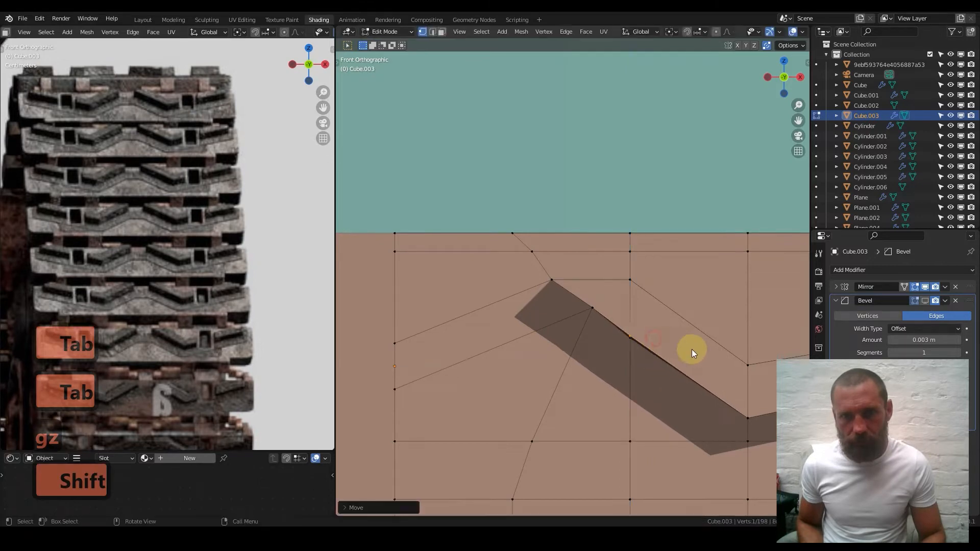
{"action": "key", "text": "Tab"}
{"action": "key", "text": "Tab"}
{"action": "key", "text": "ctrl+z"}
{"action": "key", "text": "ctrl+z"}
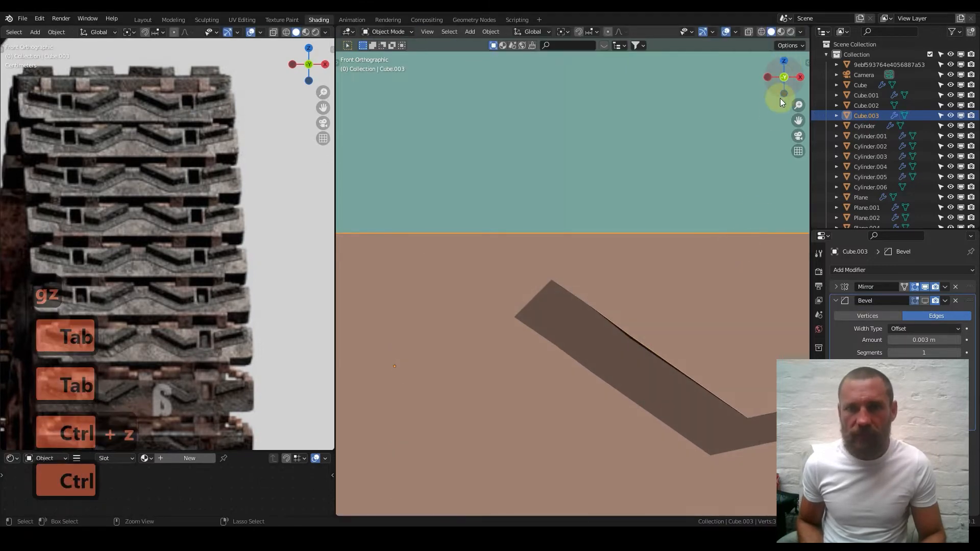
{"action": "key", "text": "ctrl+z"}
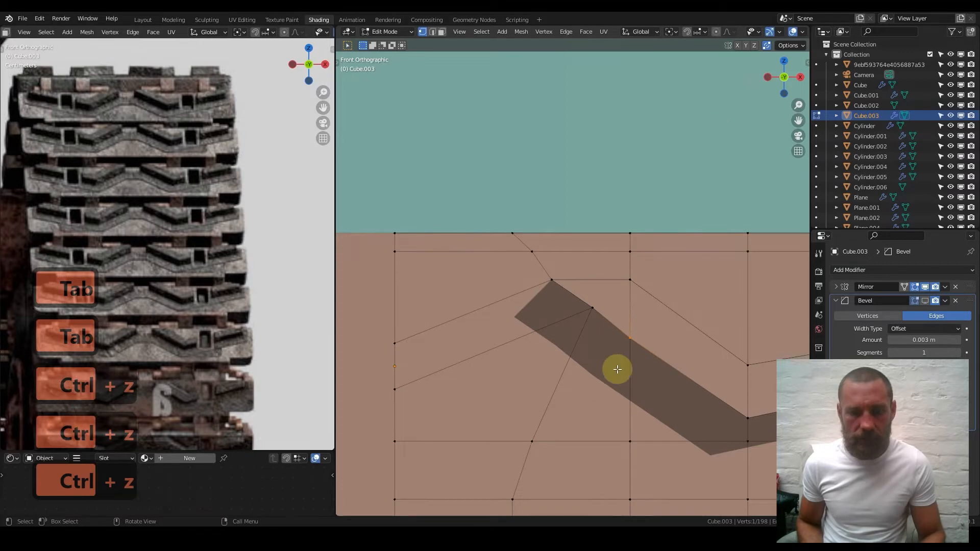
- Select the overlapping vertices midway along the ridge's sloped lower edge through X-ray and move them slightly along Z to straighten the edge
{"action": "key", "text": "z"}
{"action": "left_click", "coordinate": [631, 430]}
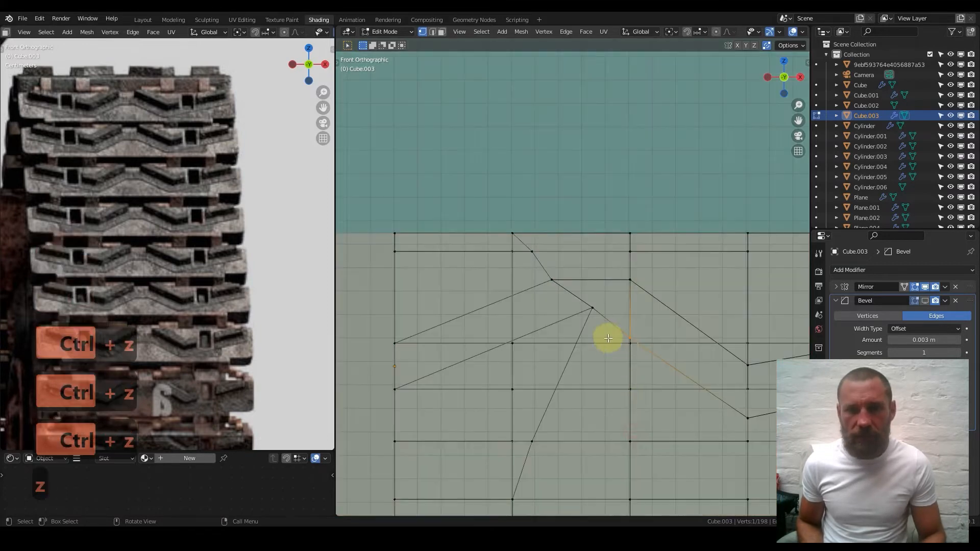
{"action": "left_click_drag", "start_coordinate": [614, 328], "coordinate": [644, 356]}
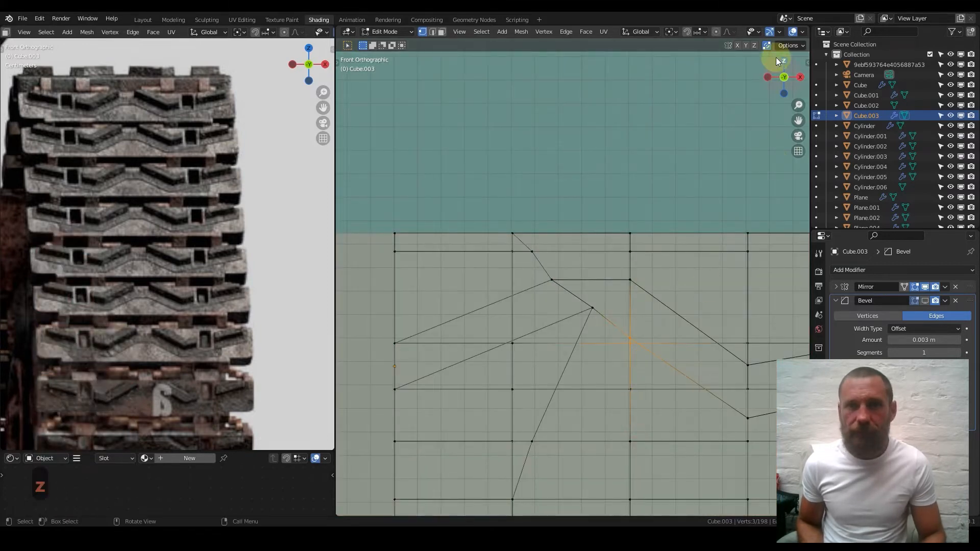
{"action": "key", "text": "z"}
{"action": "left_click", "coordinate": [658, 310]}
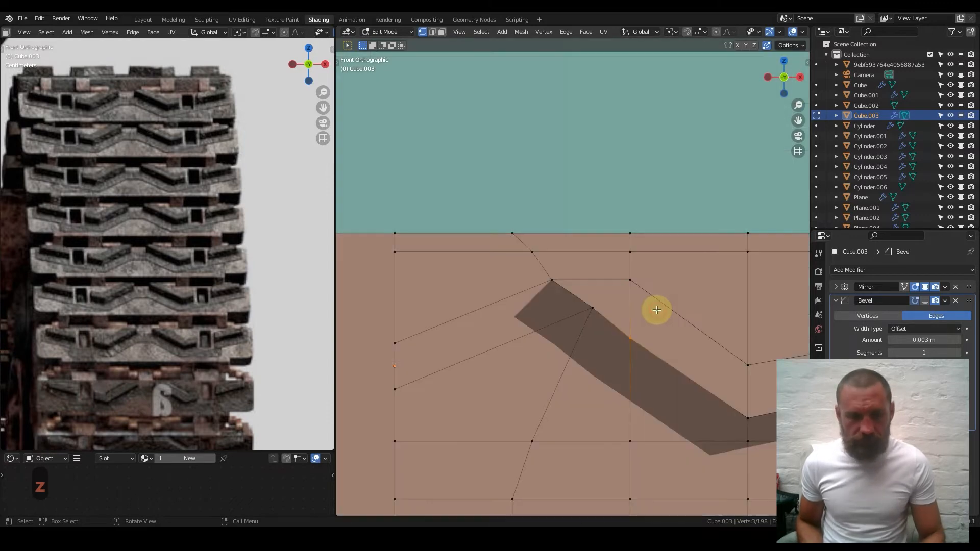
{"action": "key", "text": "g"}
{"action": "key", "text": "z"}
{"action": "key", "text": "shift"}
{"action": "left_click", "coordinate": [653, 271]}
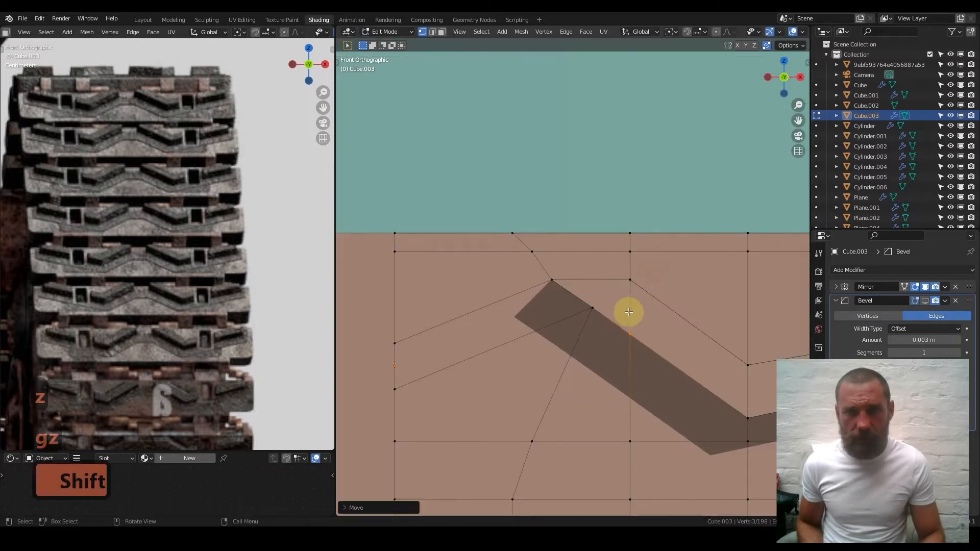
- Preview the Bevel modifier on Cube.003 in Object Mode and remove it from the modifier stack
{"action": "scroll", "coordinate": [623, 308], "scroll_direction": "down", "scroll_amount": 2}
{"action": "middle_click_drag", "start_coordinate": [621, 306], "coordinate": [638, 319]}
{"action": "key", "text": "Tab"}
{"action": "scroll", "coordinate": [583, 304], "scroll_direction": "up", "scroll_amount": 5}
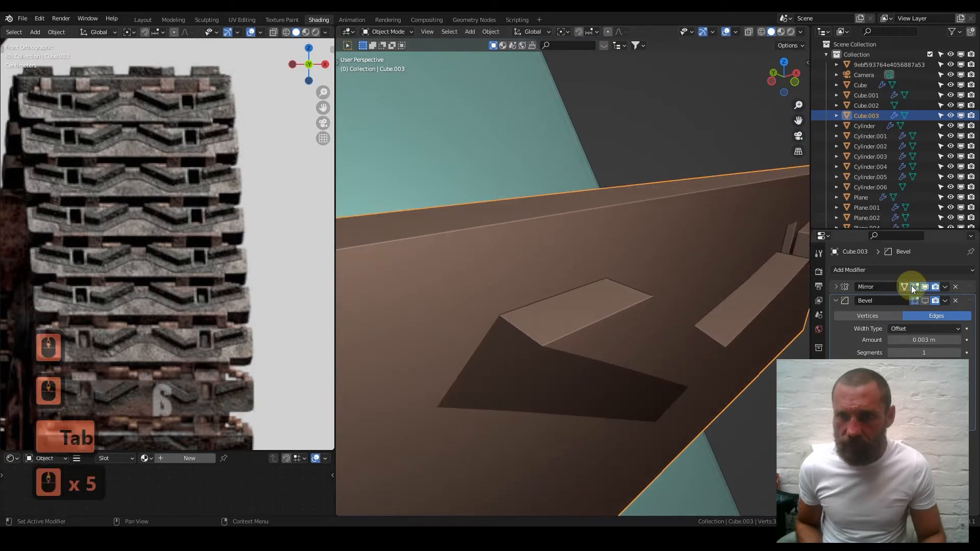
{"action": "left_click", "coordinate": [836, 301]}
{"action": "left_click", "coordinate": [924, 301]}
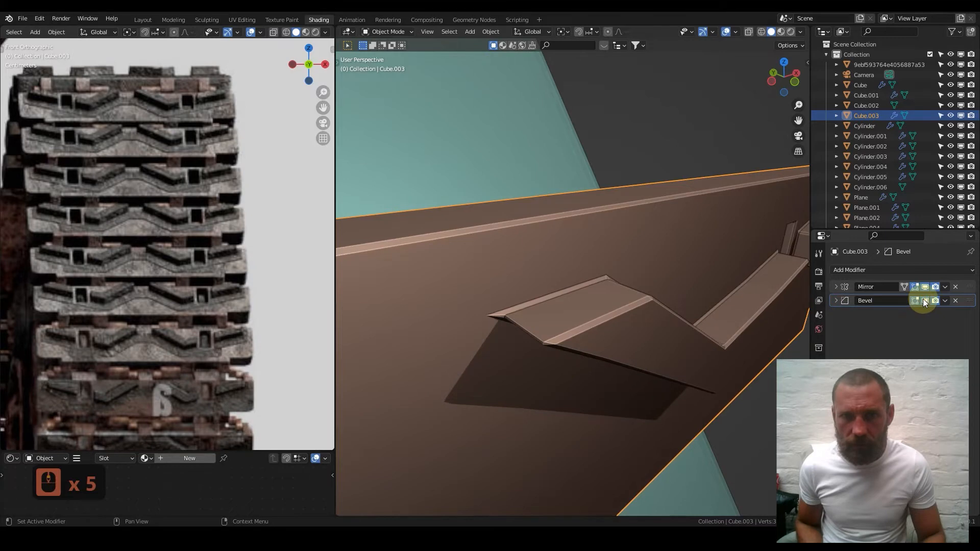
{"action": "middle_click_drag", "start_coordinate": [528, 317], "coordinate": [915, 237]}
{"action": "left_click", "coordinate": [955, 301]}
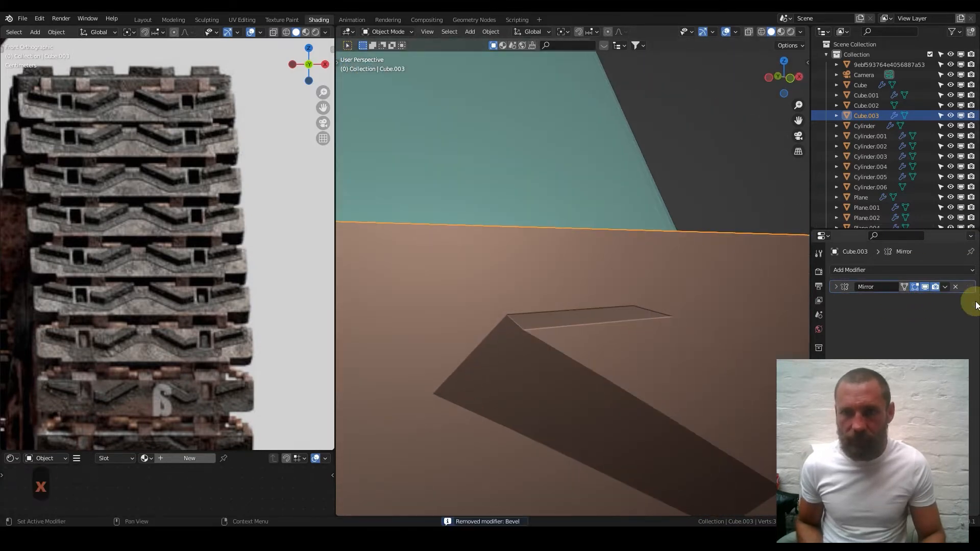
- Add a Subdivision Surface modifier to Cube.003 and return to Edit Mode in the front view
{"action": "left_click", "coordinate": [957, 271]}
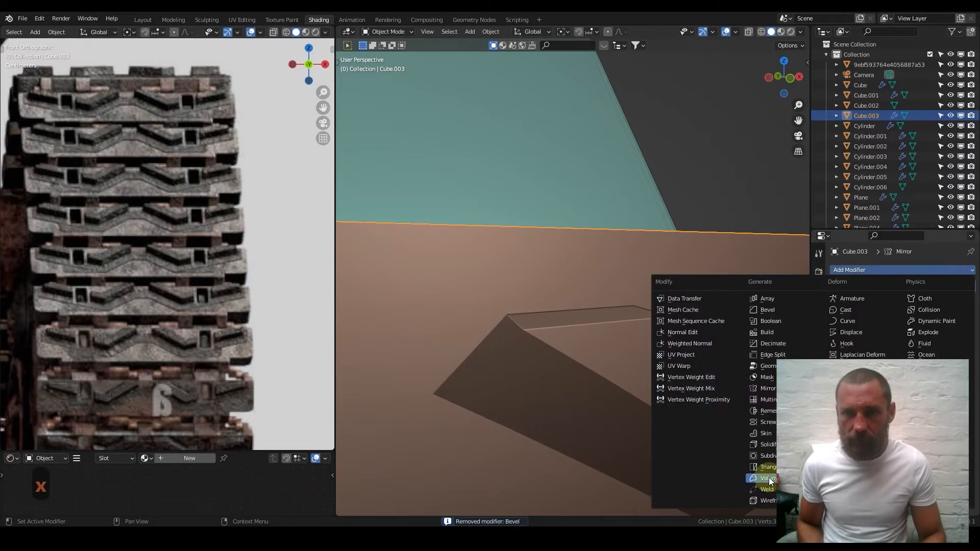
{"action": "left_click", "coordinate": [764, 455]}
{"action": "middle_click_drag", "start_coordinate": [512, 334], "coordinate": [588, 356]}
{"action": "key", "text": "KP_1"}
{"action": "key", "text": "Tab"}
- Try to add a loop cut across the ridge's outer end and a beveled one along its front face
{"action": "scroll", "coordinate": [632, 360], "scroll_direction": "down", "scroll_amount": 3}
{"action": "scroll", "coordinate": [588, 356], "scroll_direction": "up", "scroll_amount": 3}
{"action": "scroll", "coordinate": [646, 344], "scroll_direction": "down", "scroll_amount": 4}
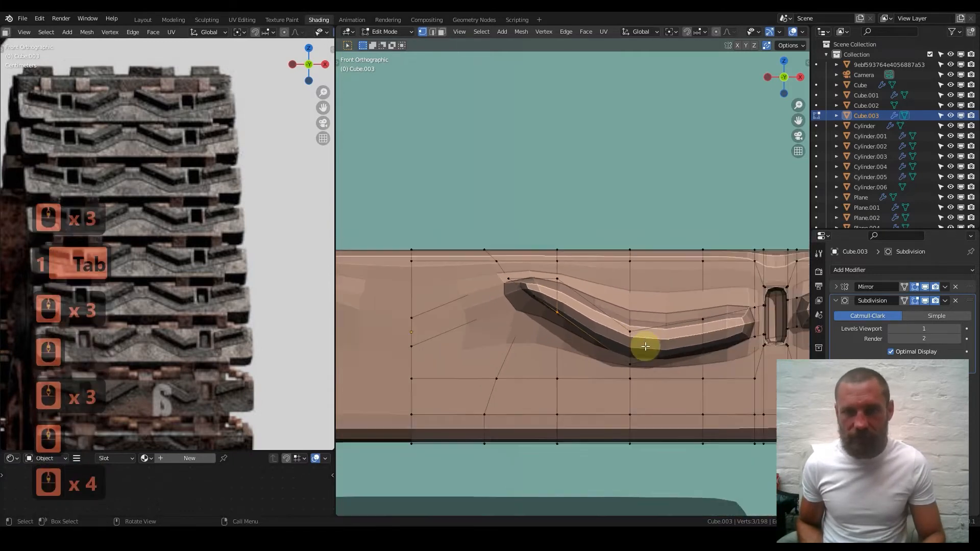
{"action": "scroll", "coordinate": [536, 335], "scroll_direction": "up", "scroll_amount": 4}
{"action": "key", "text": "ctrl+r"}
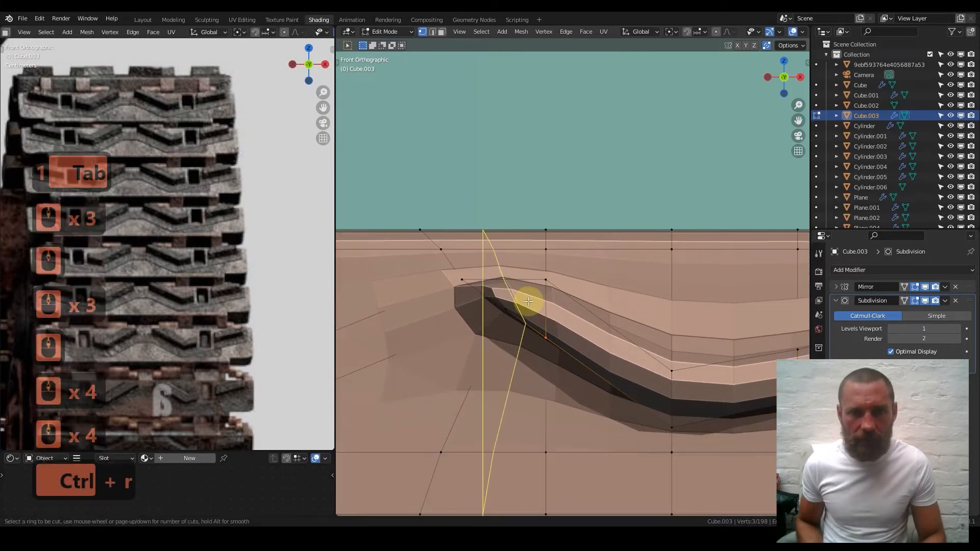
{"action": "left_click", "coordinate": [526, 302]}
{"action": "left_click", "coordinate": [507, 300]}
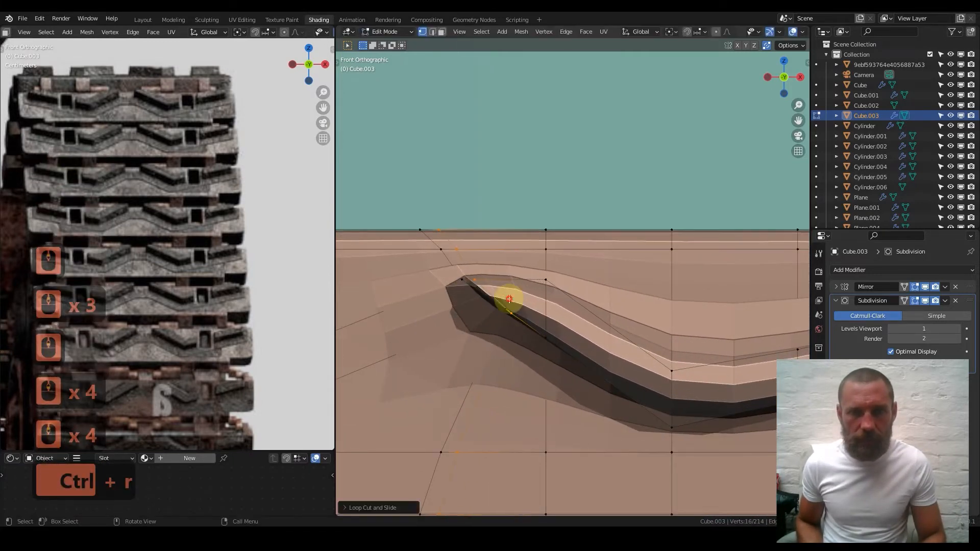
{"action": "key", "text": "ctrl+r"}
{"action": "left_click", "coordinate": [545, 312]}
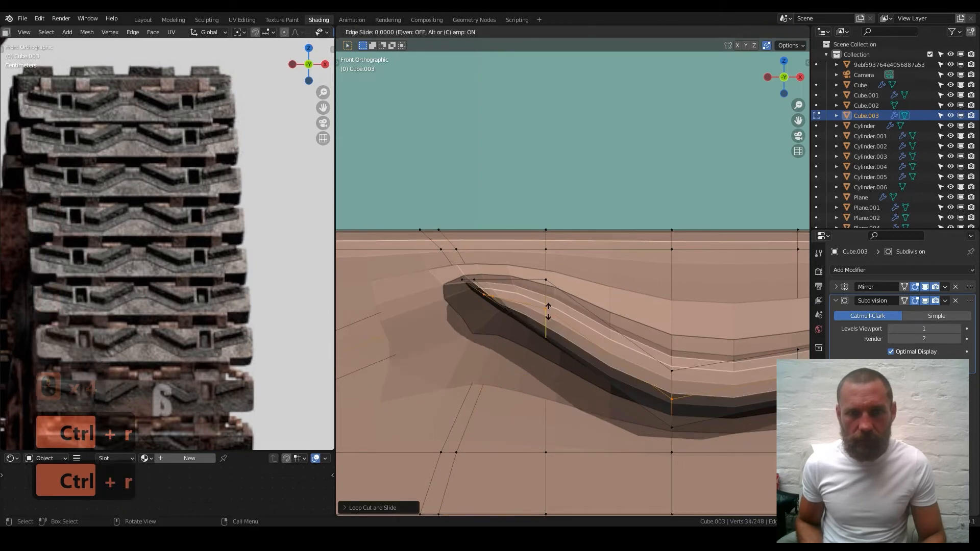
{"action": "left_click", "coordinate": [548, 312]}
{"action": "key", "text": "ctrl+b"}
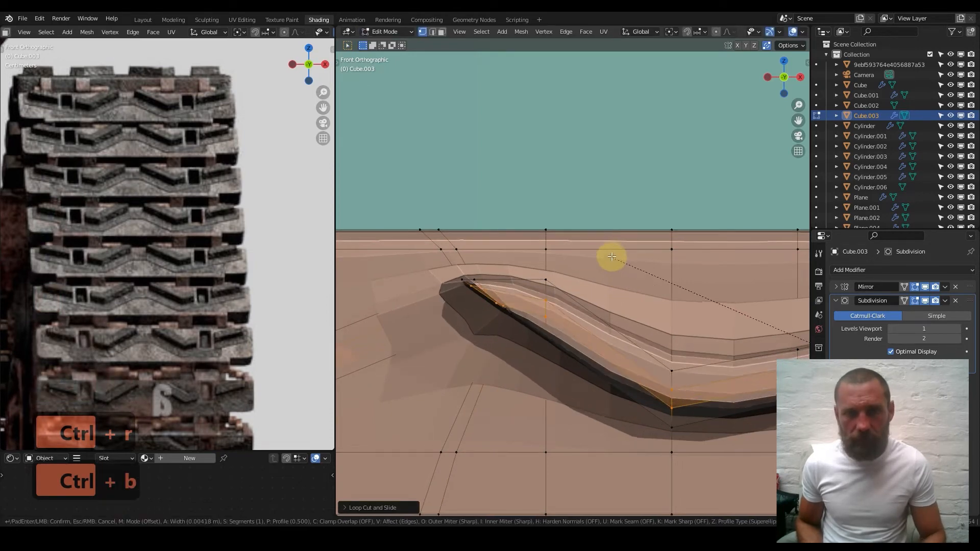
{"action": "key", "text": "Escape"}
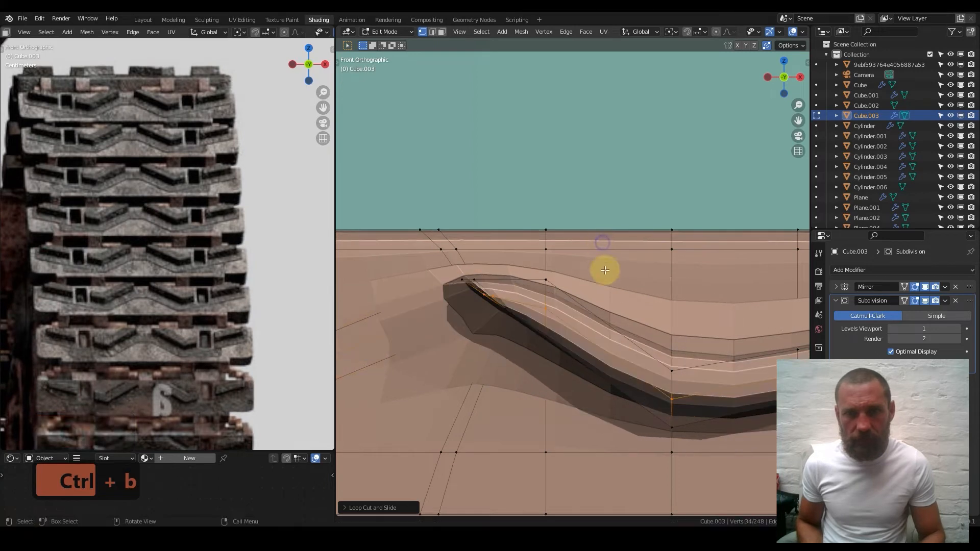
{"action": "key", "text": "ctrl+z"}
{"action": "key", "text": "ctrl+z"}
- Add a loop cut across the bar, slid close to the ridge's inner end beside the rectangular slot
{"action": "scroll", "coordinate": [619, 331], "scroll_direction": "down", "scroll_amount": 2}
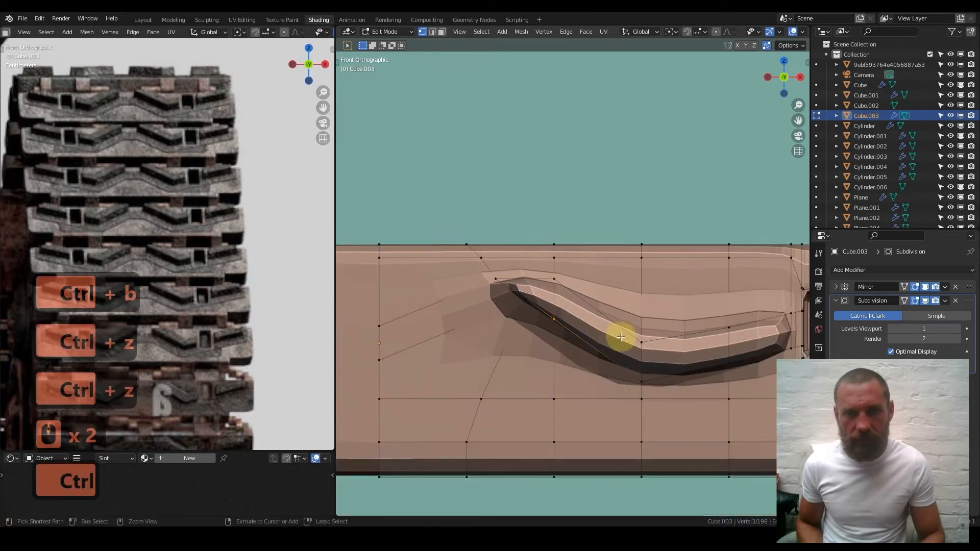
{"action": "middle_click_drag", "start_coordinate": [686, 334], "coordinate": [420, 333], "text": "shift"}
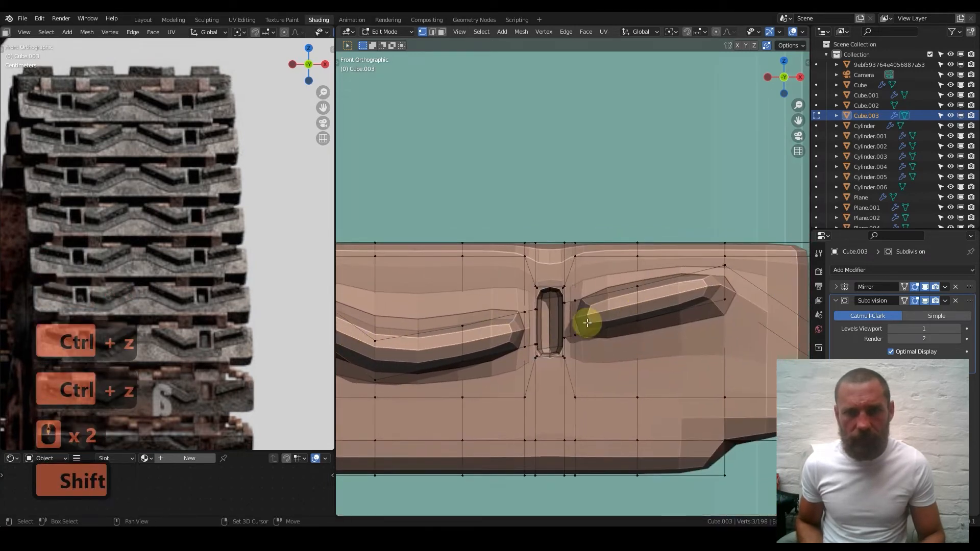
{"action": "middle_click_drag", "start_coordinate": [511, 378], "coordinate": [607, 378], "text": "shift"}
{"action": "scroll", "coordinate": [605, 357], "scroll_direction": "up", "scroll_amount": 2}
{"action": "key", "text": "ctrl+r"}
{"action": "left_click", "coordinate": [602, 343]}
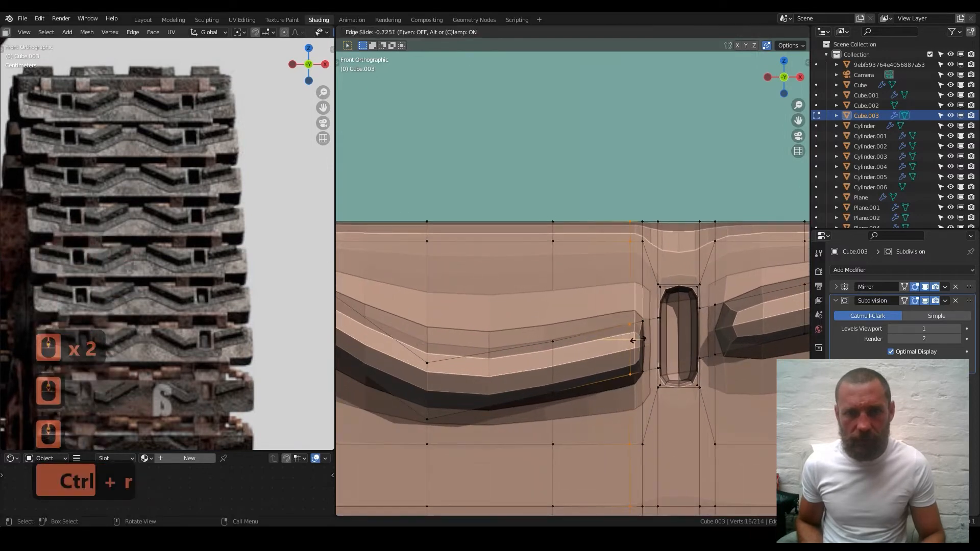
{"action": "left_click", "coordinate": [644, 337]}
- Turn off the Subdivision modifier's viewport display to work on the bare mesh of Cube.003
{"action": "middle_click_drag", "start_coordinate": [575, 313], "coordinate": [505, 382]}
{"action": "key", "text": "ctrl+r"}
{"action": "right_click", "coordinate": [525, 398]}
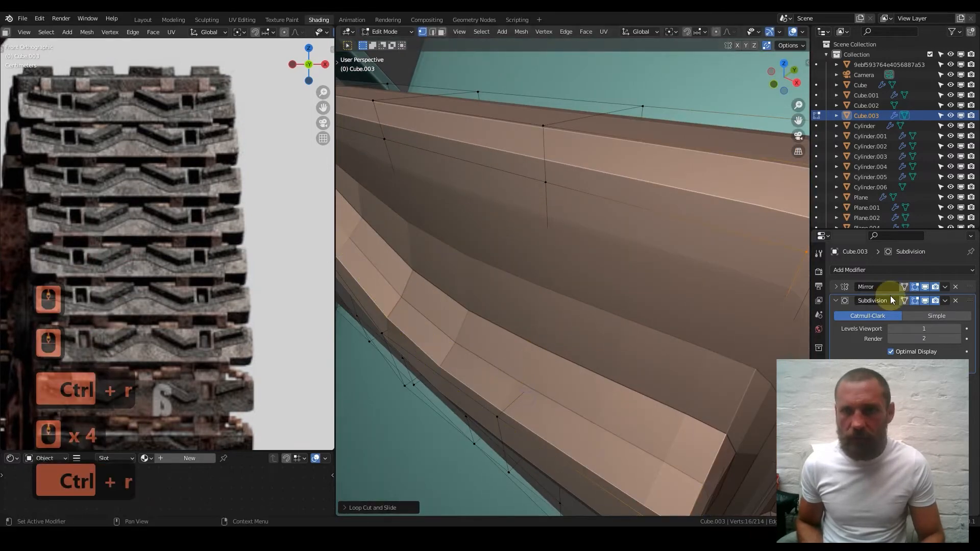
{"action": "left_click", "coordinate": [925, 300]}
- Cut a lengthwise loop on the ridge's top face and bevel it into two loops near its long edges
{"action": "scroll", "coordinate": [499, 431], "scroll_direction": "up", "scroll_amount": 3}
{"action": "key", "text": "ctrl+r"}
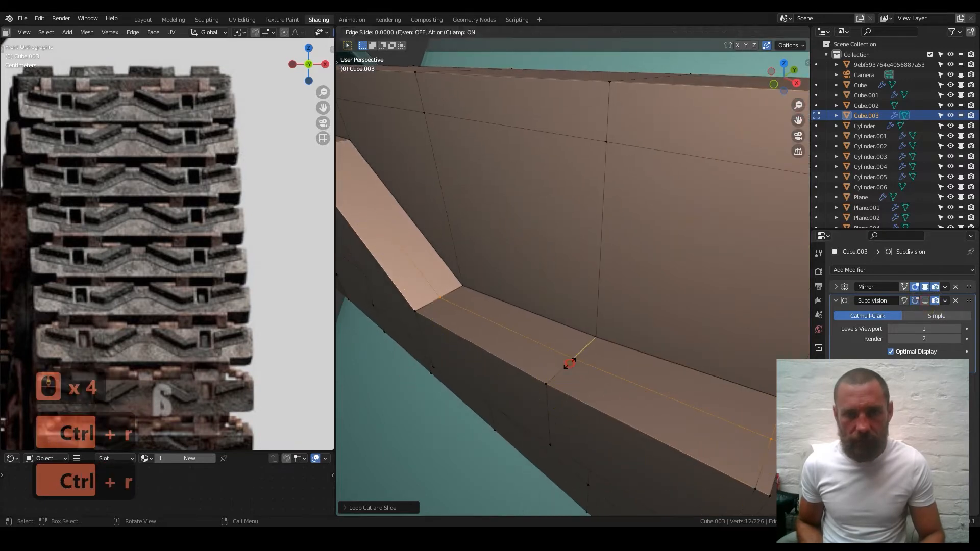
{"action": "left_click", "coordinate": [615, 310]}
{"action": "key", "text": "ctrl+b"}
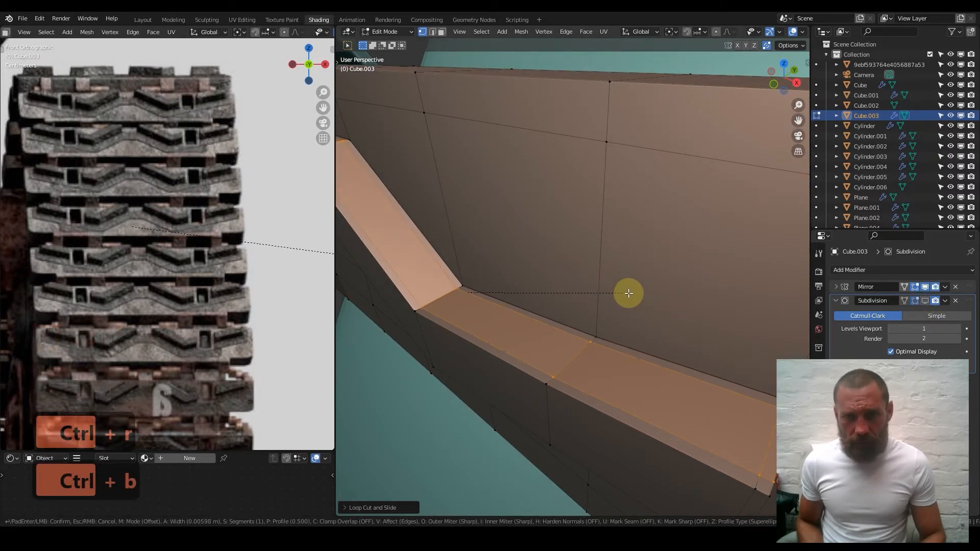
{"action": "left_click", "coordinate": [631, 293]}
- Try to add a loop cut along the ridge's front face and bevel it into two loops
{"action": "scroll", "coordinate": [556, 342], "scroll_direction": "down", "scroll_amount": 3}
{"action": "middle_click_drag", "start_coordinate": [549, 350], "coordinate": [595, 324]}
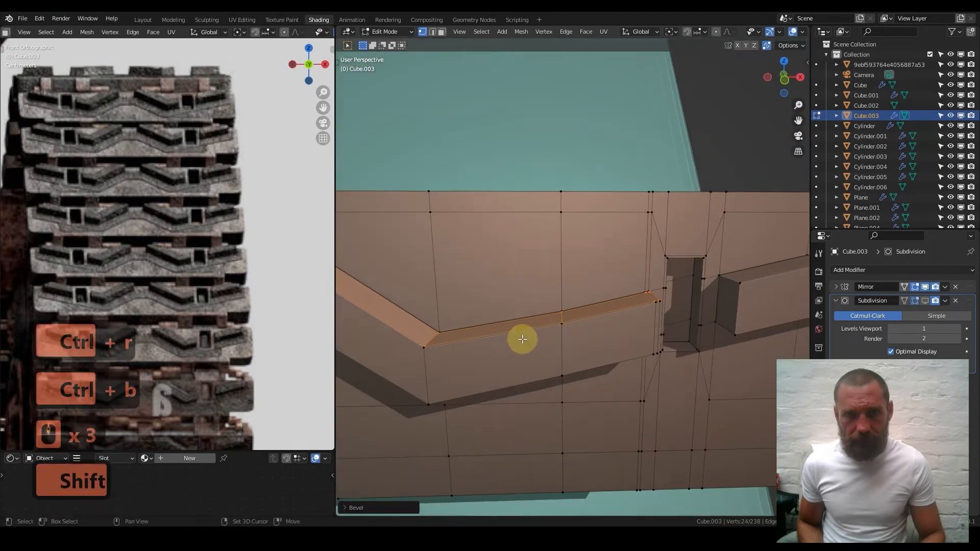
{"action": "middle_click_drag", "start_coordinate": [510, 342], "coordinate": [648, 309], "text": "shift"}
{"action": "middle_click_drag", "start_coordinate": [444, 335], "coordinate": [495, 314], "text": "shift"}
{"action": "key", "text": "ctrl+r"}
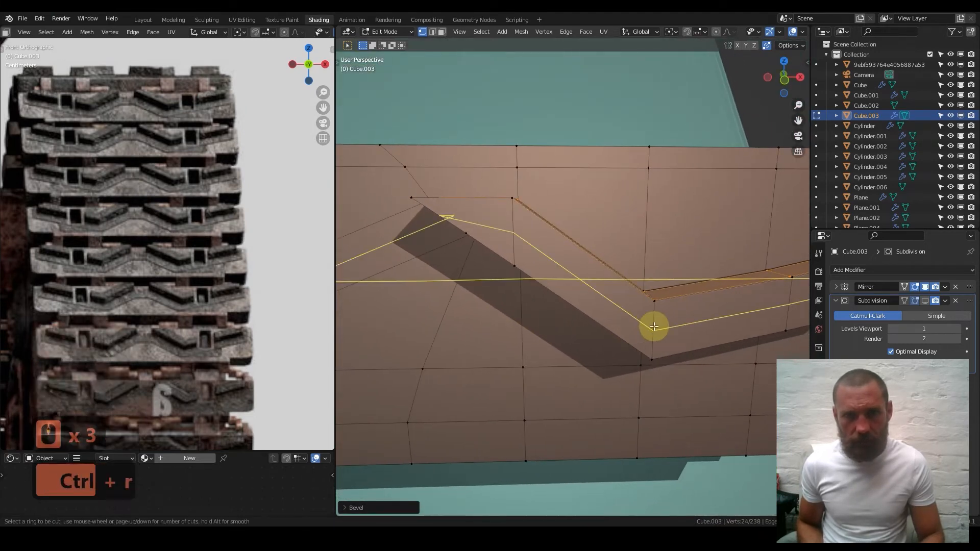
{"action": "left_click", "coordinate": [654, 326]}
{"action": "key", "text": "ctrl+b"}
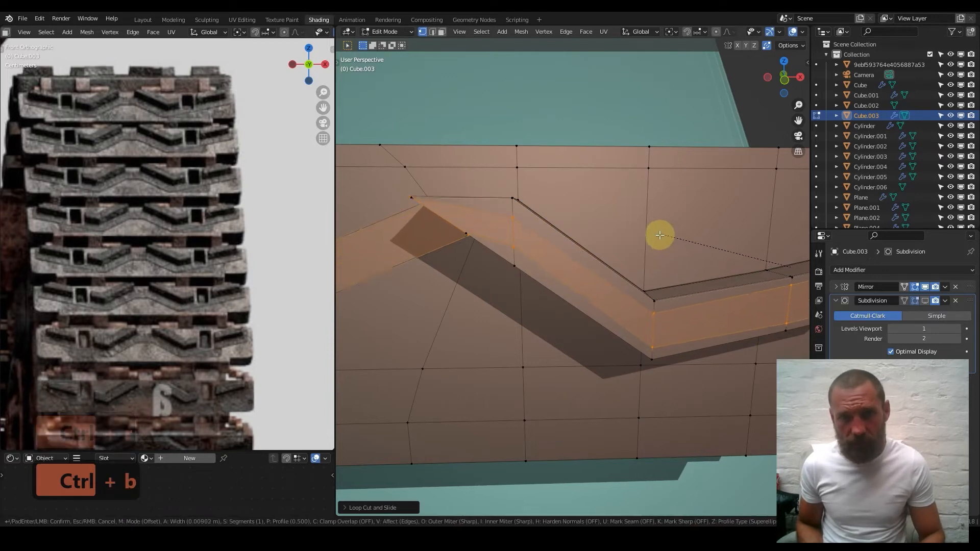
{"action": "left_click", "coordinate": [662, 241]}
{"action": "key", "text": "ctrl+z"}
{"action": "key", "text": "ctrl+z"}
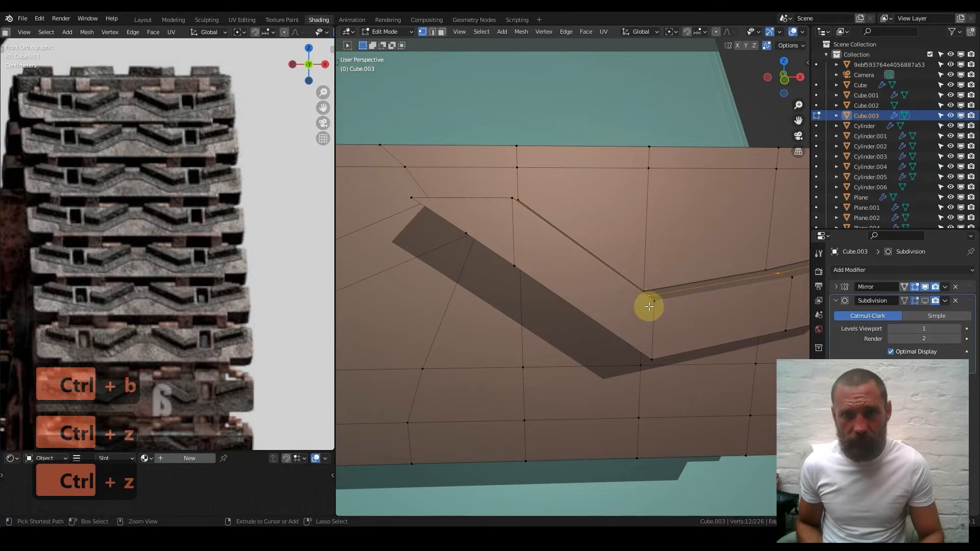
{"action": "key", "text": "ctrl+shift+z"}
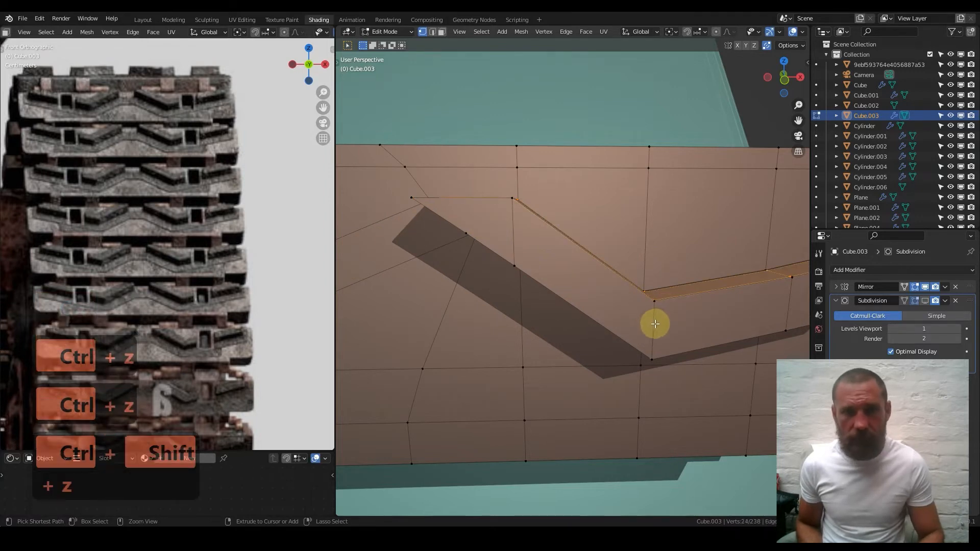
- Add two loop cuts along the ridge's front face, one close to its upper edge and one close to its lower edge
{"action": "key", "text": "ctrl+r"}
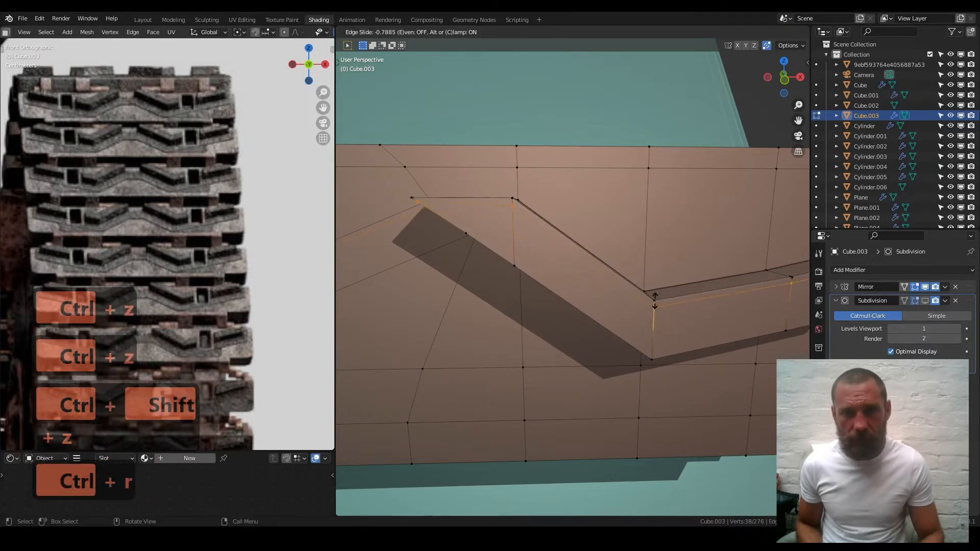
{"action": "left_click", "coordinate": [654, 301]}
{"action": "key", "text": "ctrl+r"}
{"action": "left_click", "coordinate": [652, 324]}
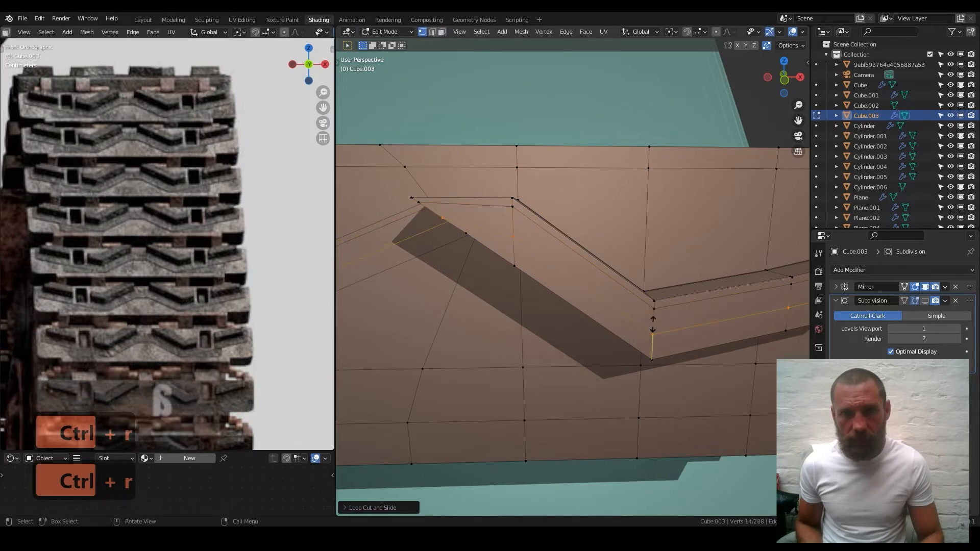
{"action": "left_click", "coordinate": [653, 343]}
- Add a loop cut on the bar's face, slid up tight beneath the ridge's lower edge
{"action": "middle_click_drag", "start_coordinate": [651, 343], "coordinate": [541, 376]}
{"action": "key", "text": "ctrl+r"}
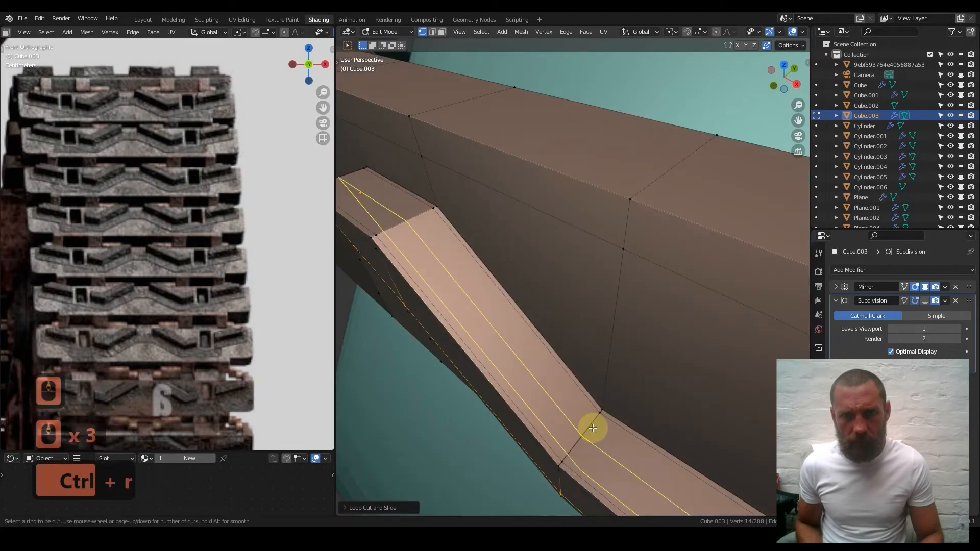
{"action": "right_click", "coordinate": [602, 439]}
{"action": "middle_click_drag", "start_coordinate": [617, 380], "coordinate": [573, 290], "text": "shift"}
{"action": "key", "text": "ctrl+r"}
{"action": "left_click", "coordinate": [567, 291]}
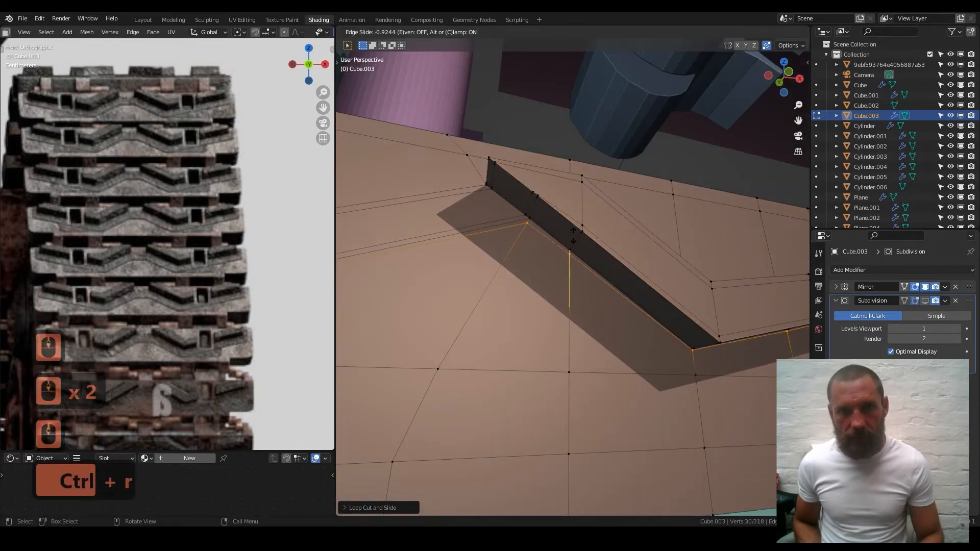
- Add a loop cut across the bar, slid close against the ridge's outer end
{"action": "key", "text": "ctrl+r"}
{"action": "left_click", "coordinate": [474, 193]}
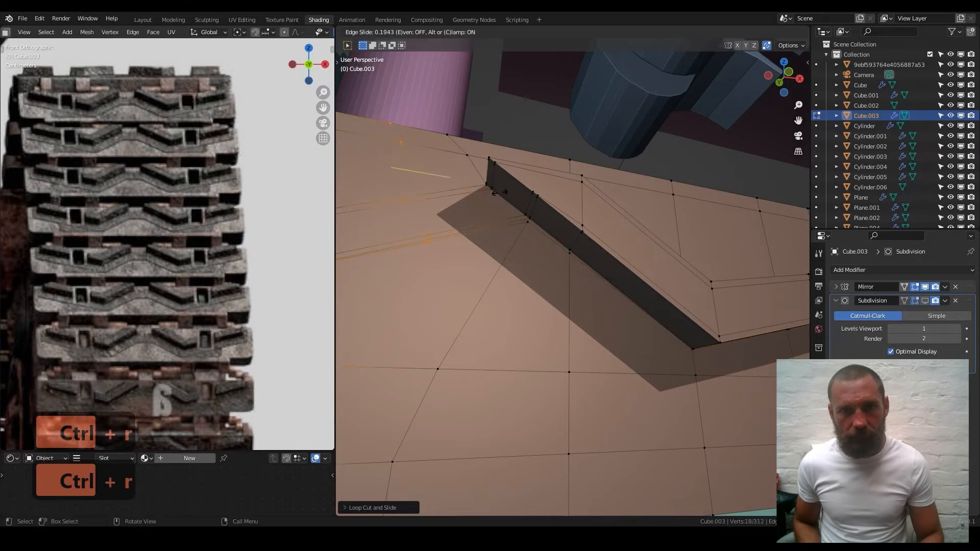
{"action": "left_click", "coordinate": [586, 163]}
{"action": "middle_click_drag", "start_coordinate": [555, 195], "coordinate": [530, 250]}
{"action": "middle_click_drag", "start_coordinate": [583, 160], "coordinate": [583, 223], "text": "shift"}
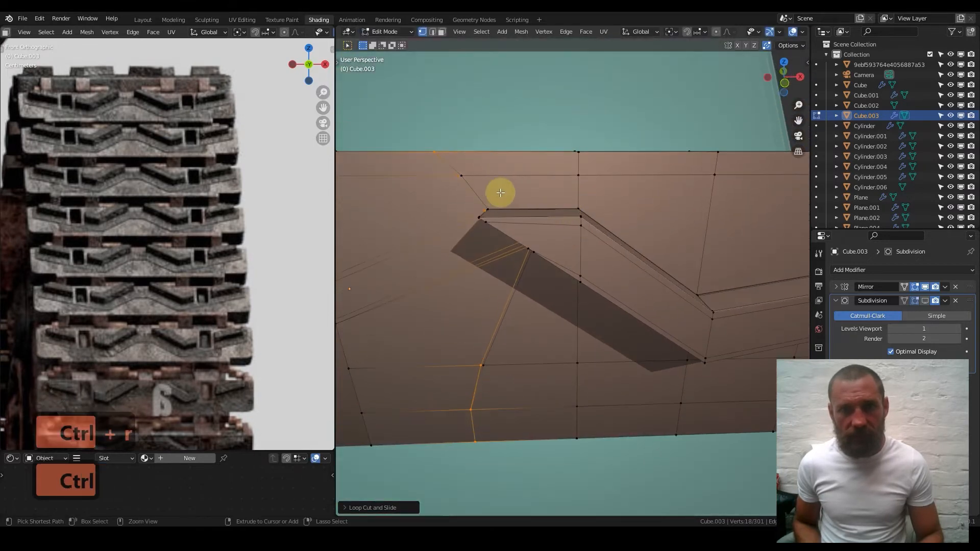
- Add a loop cut on the bar's face above the ridge and lower it along Z toward the ridge's upper edge
{"action": "key", "text": "ctrl+r"}
{"action": "left_click", "coordinate": [479, 196]}
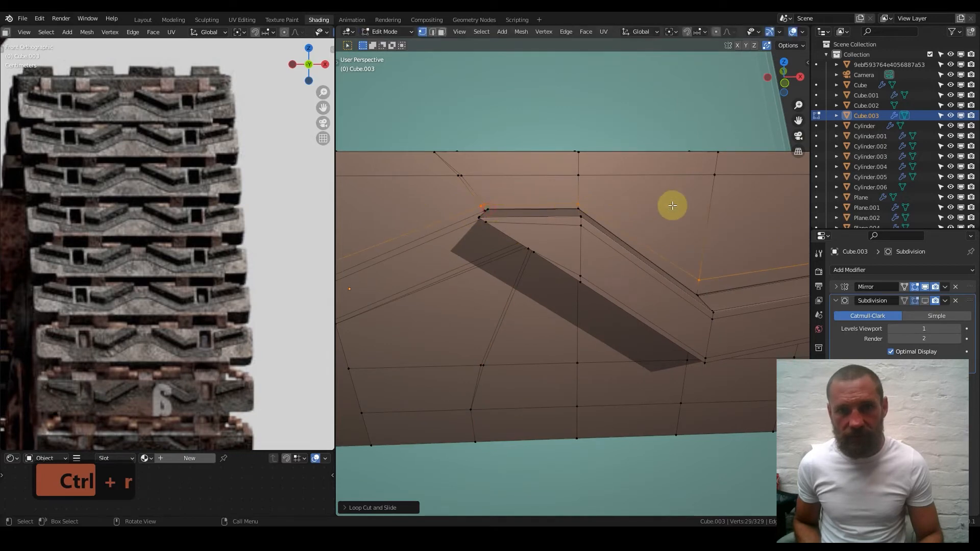
{"action": "middle_click_drag", "start_coordinate": [695, 231], "coordinate": [621, 187], "text": "shift"}
{"action": "key", "text": "g"}
{"action": "key", "text": "z"}
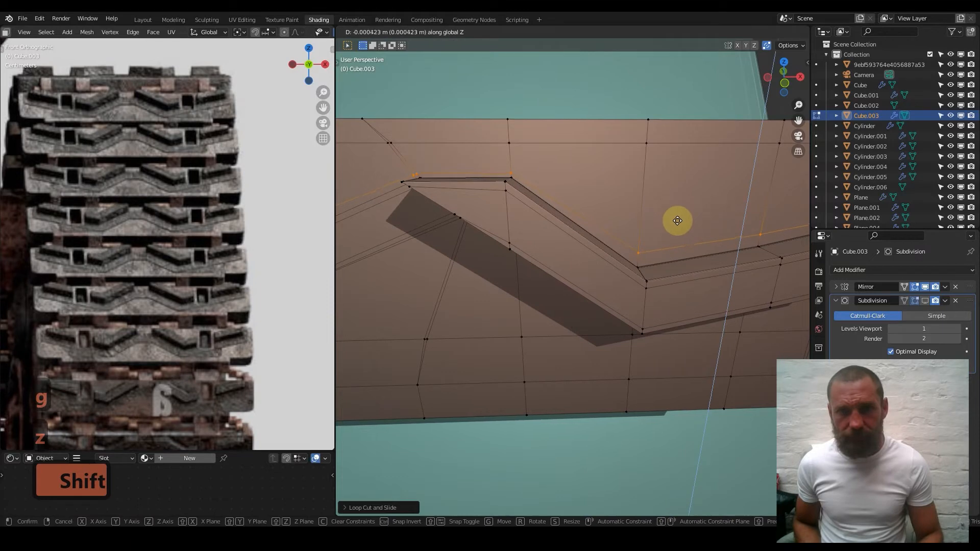
{"action": "left_click", "coordinate": [677, 255]}
- Turn the Subdivision modifier's viewport display back on in Object Mode and return to editing the ridge's mesh
{"action": "middle_click_drag", "start_coordinate": [674, 266], "coordinate": [622, 277]}
{"action": "key", "text": "Tab"}
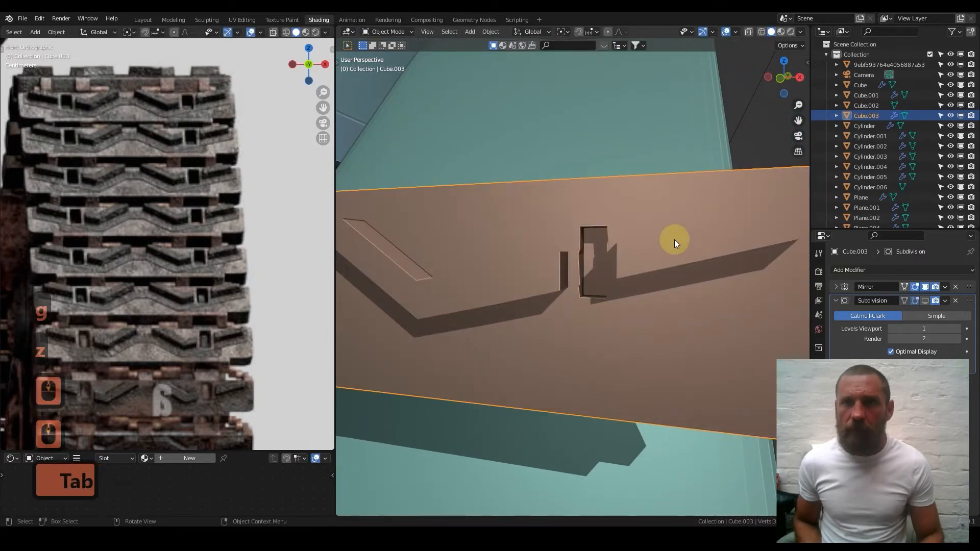
{"action": "left_click", "coordinate": [925, 303]}
{"action": "middle_click_drag", "start_coordinate": [452, 324], "coordinate": [640, 299], "text": "shift"}
{"action": "scroll", "coordinate": [602, 281], "scroll_direction": "up", "scroll_amount": 2}
{"action": "key", "text": "Tab"}
- Try to add a vertical loop cut on the outer side of the ridge's bend
{"action": "key", "text": "ctrl+r"}
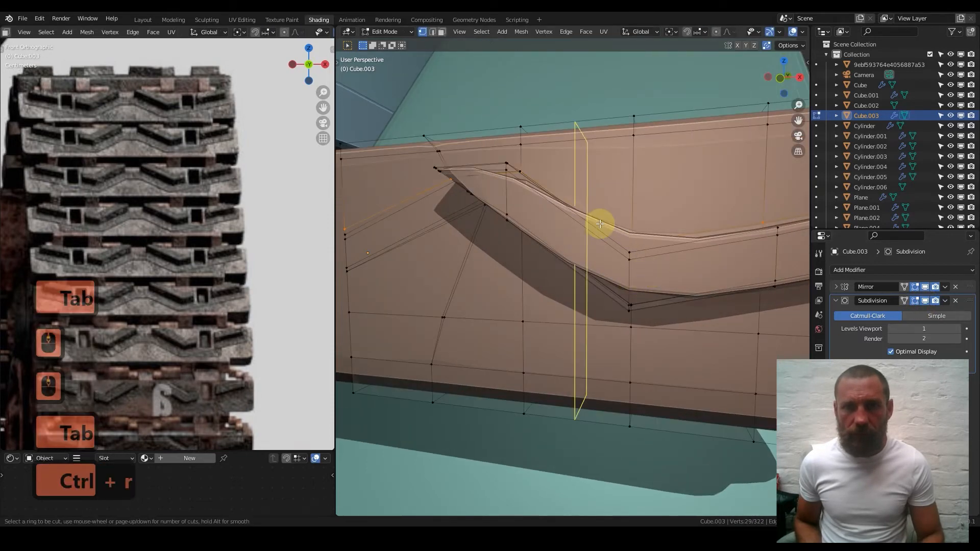
{"action": "left_click", "coordinate": [599, 221]}
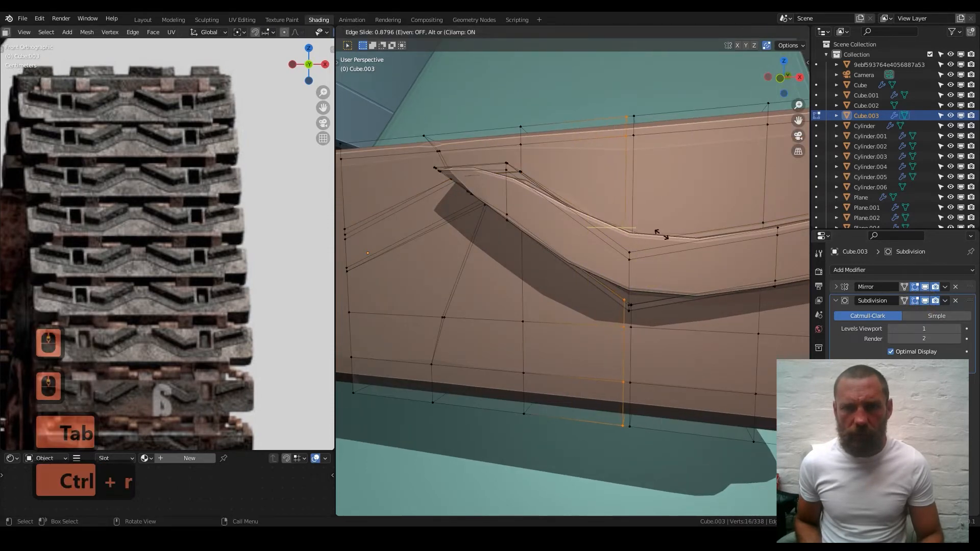
{"action": "key", "text": "ctrl+r"}
{"action": "key", "text": "ctrl+z"}
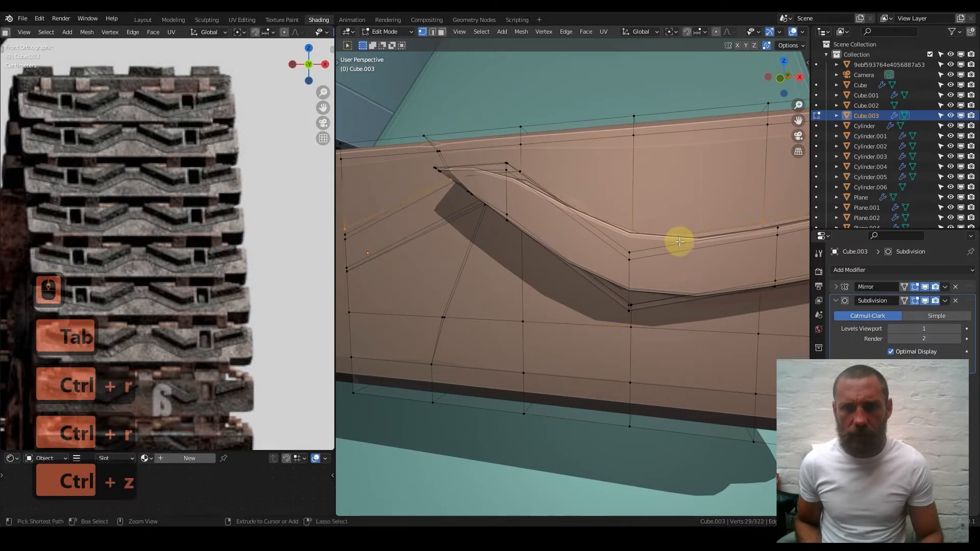
- Add a vertical loop cut on the inner side of the ridge's bend, slid close to the corner
{"action": "key", "text": "ctrl+r"}
{"action": "left_click", "coordinate": [681, 242]}
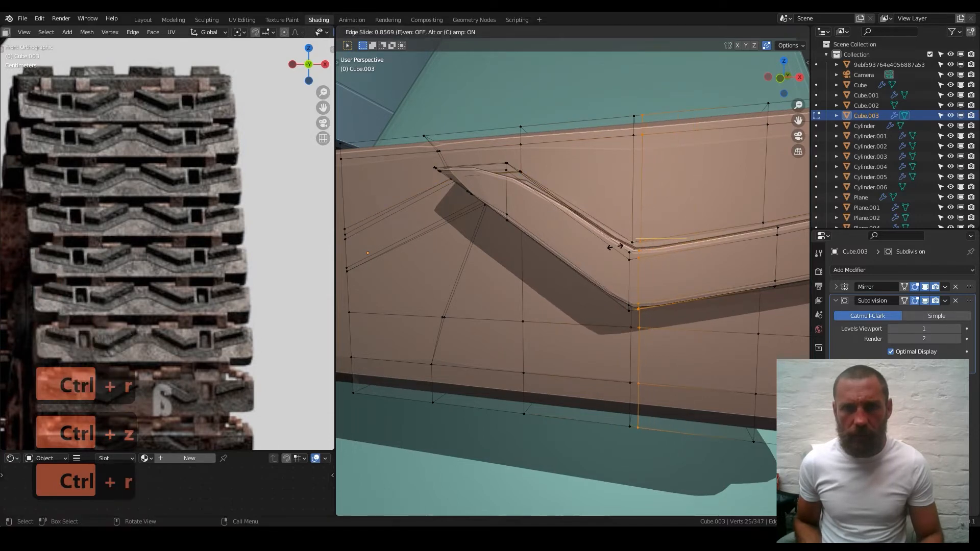
{"action": "left_click", "coordinate": [612, 247]}
{"action": "middle_click_drag", "start_coordinate": [527, 209], "coordinate": [553, 212]}
{"action": "middle_click_drag", "start_coordinate": [507, 185], "coordinate": [534, 203], "text": "shift"}
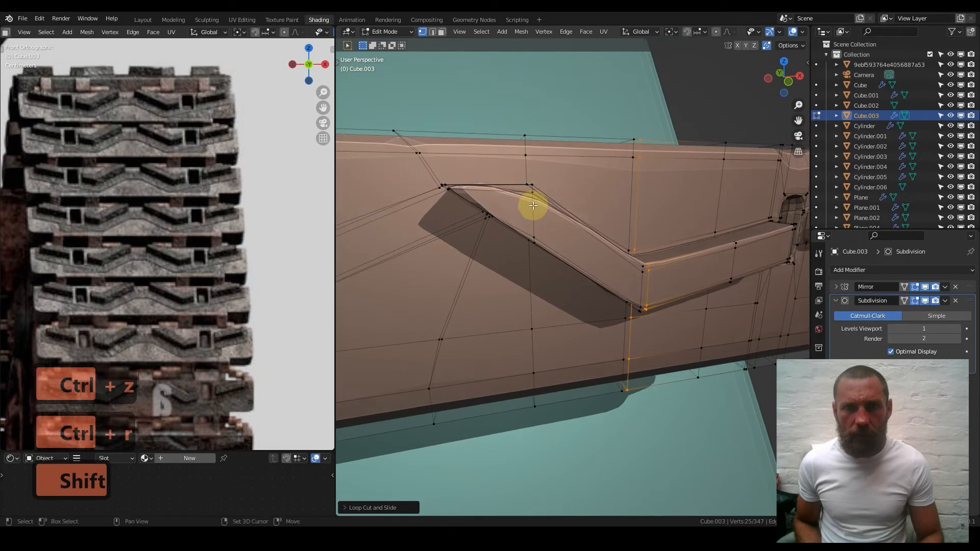
- Add a vertical loop cut across the outer arm of the bent ridge
{"action": "key", "text": "ctrl+r"}
{"action": "right_click", "coordinate": [534, 199]}
{"action": "key", "text": "ctrl+r"}
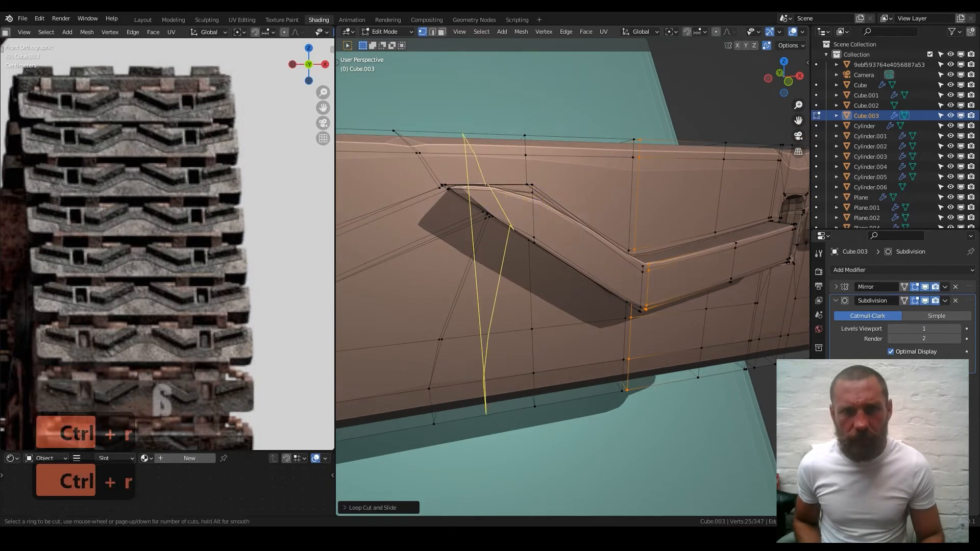
{"action": "left_click", "coordinate": [523, 189]}
{"action": "left_click", "coordinate": [555, 186]}
- Add vertical loop cuts close to both ends of the straight ridge on the far side of the slot
{"action": "middle_click_drag", "start_coordinate": [722, 256], "coordinate": [632, 218], "text": "shift"}
{"action": "key", "text": "ctrl+r"}
{"action": "left_click", "coordinate": [628, 213]}
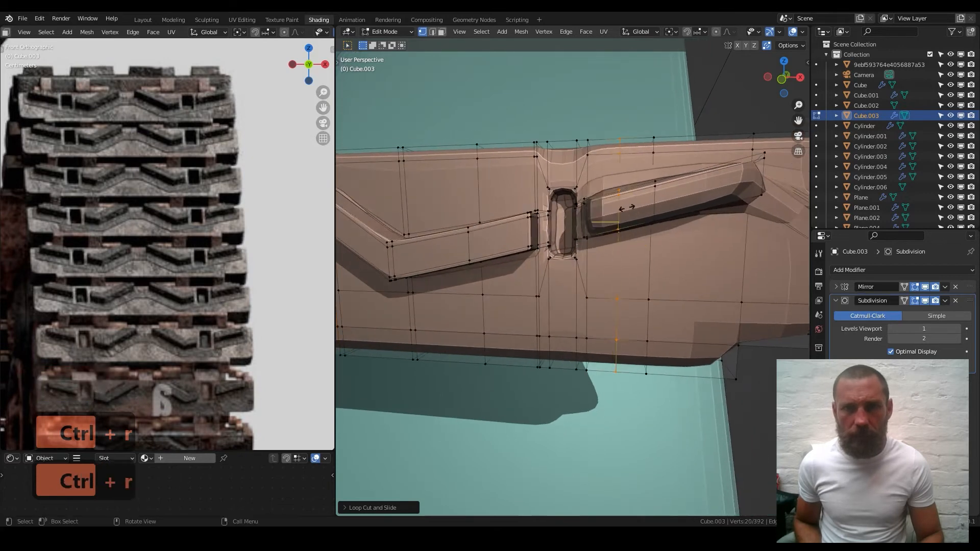
{"action": "left_click", "coordinate": [595, 212]}
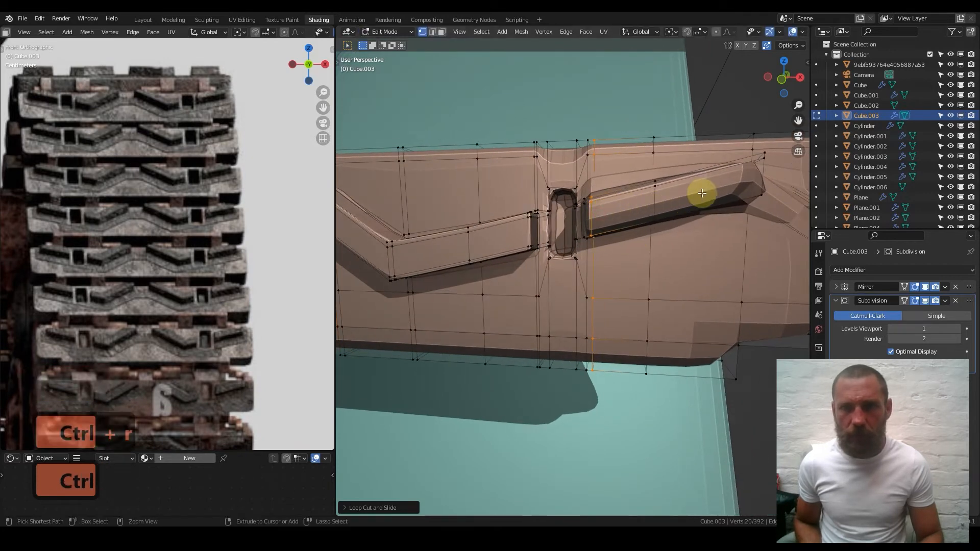
{"action": "key", "text": "ctrl+r"}
{"action": "left_click", "coordinate": [743, 175]}
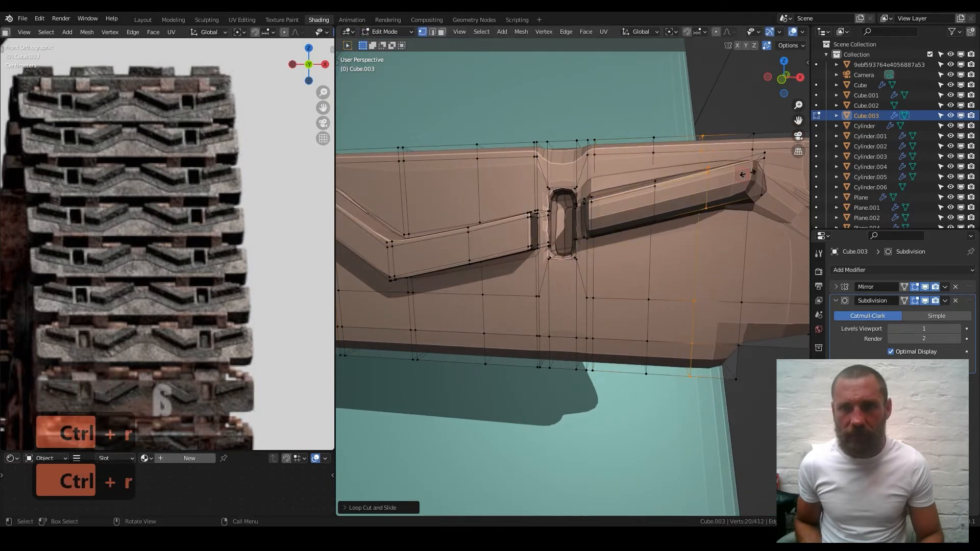
- Try to add a lengthwise loop cut along the straight ridge and bevel it into two support loops
{"action": "key", "text": "ctrl+r"}
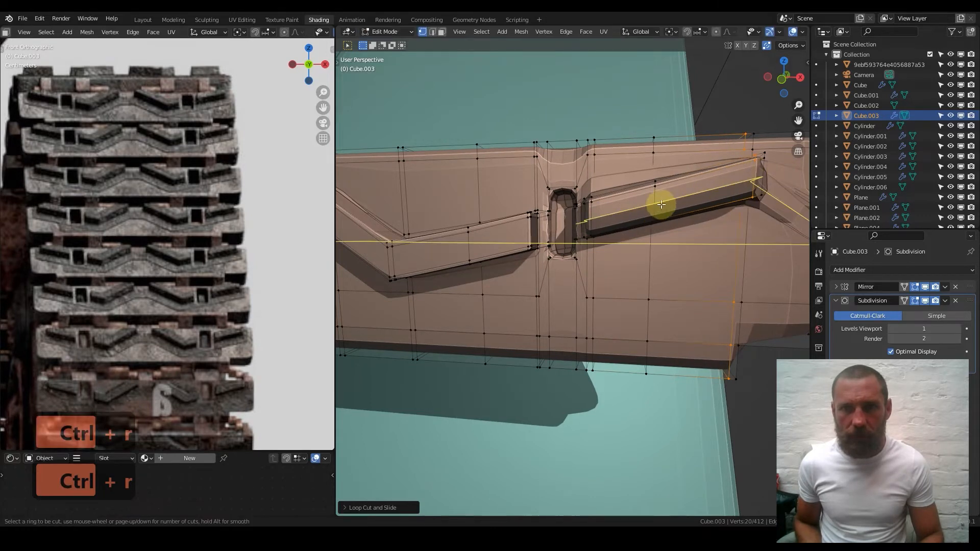
{"action": "left_click", "coordinate": [656, 193]}
{"action": "key", "text": "ctrl+b"}
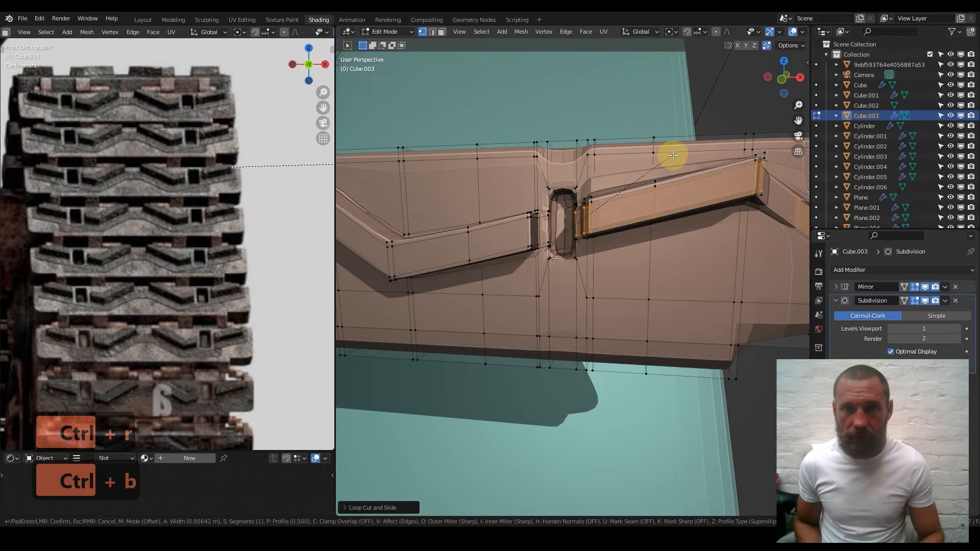
{"action": "right_click", "coordinate": [672, 158]}
{"action": "key", "text": "ctrl+z"}
- Add two lengthwise loop cuts on the straight ridge, slid close to its upper and lower edges
{"action": "key", "text": "ctrl+r"}
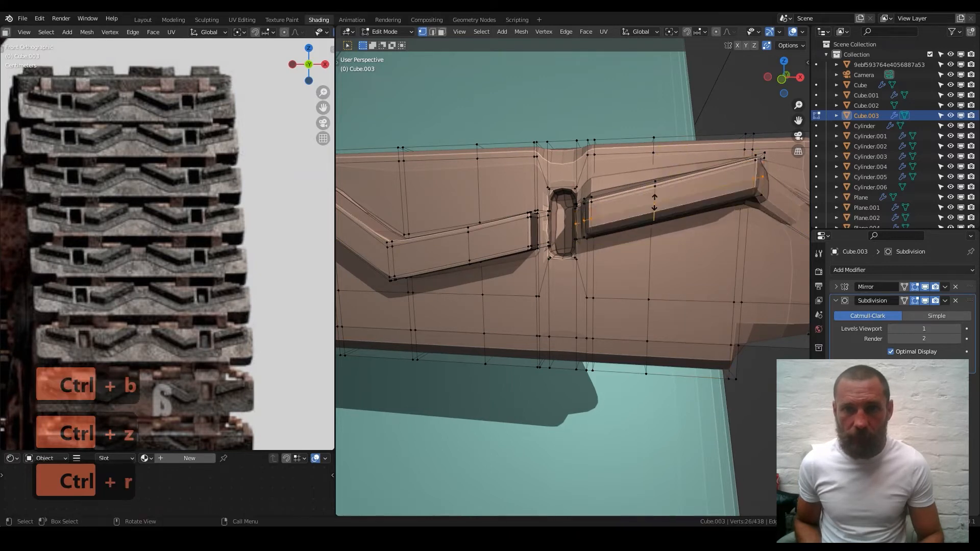
{"action": "left_click", "coordinate": [653, 188]}
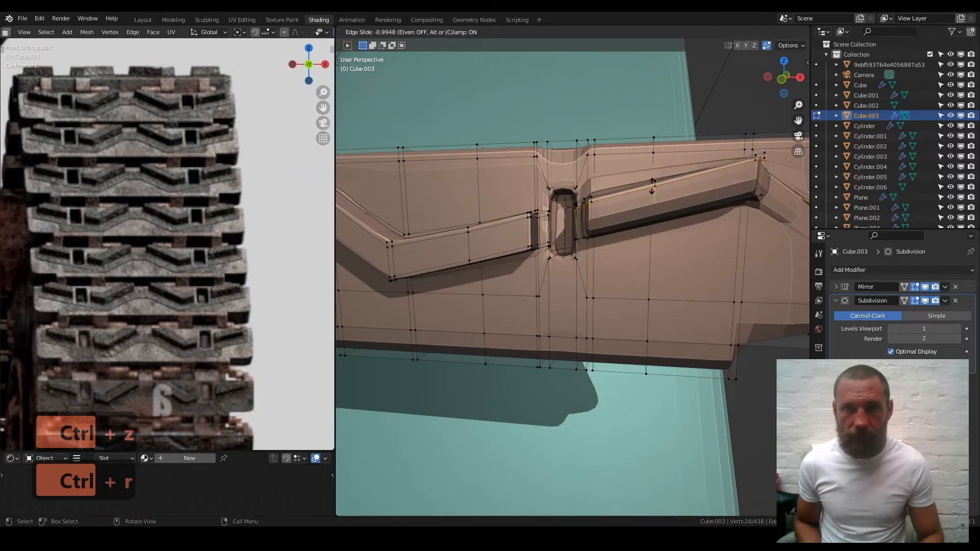
{"action": "left_click", "coordinate": [652, 186]}
{"action": "key", "text": "ctrl+r"}
{"action": "left_click", "coordinate": [649, 196]}
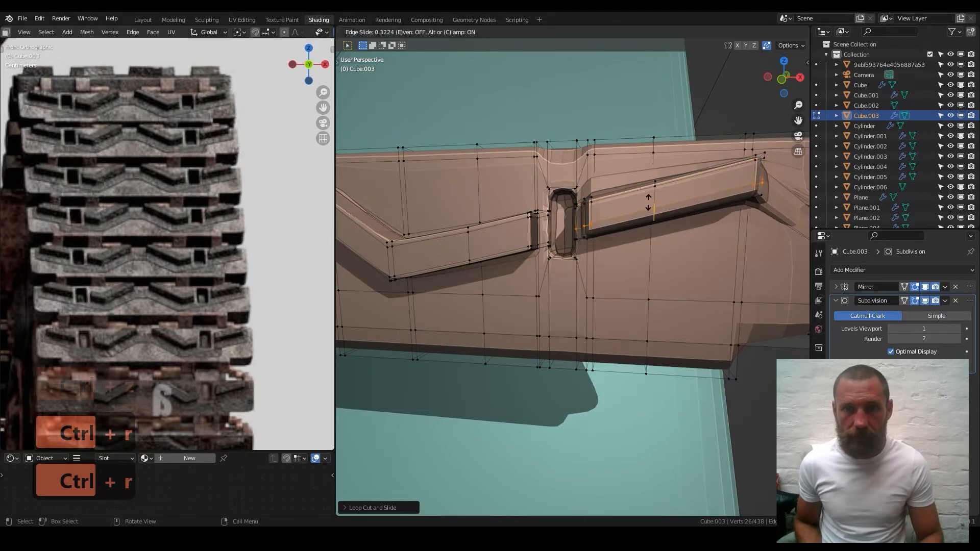
{"action": "left_click", "coordinate": [652, 206]}
- Add a loop cut across the narrow faces between the straight ridge's outer end and the bar's end
{"action": "middle_click_drag", "start_coordinate": [671, 213], "coordinate": [546, 216], "text": "shift"}
{"action": "key", "text": "ctrl+r"}
{"action": "left_click", "coordinate": [640, 206]}
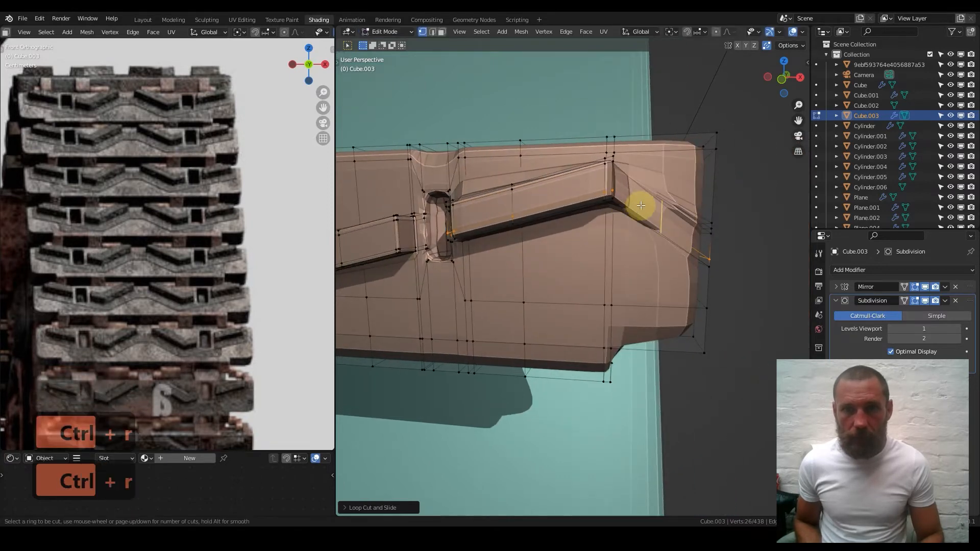
{"action": "left_click", "coordinate": [647, 212]}
- Compare the link's shape in Object Mode with the Subdivision modifier's viewport display off and on
{"action": "key", "text": "Tab"}
{"action": "middle_click_drag", "start_coordinate": [647, 213], "coordinate": [564, 242]}
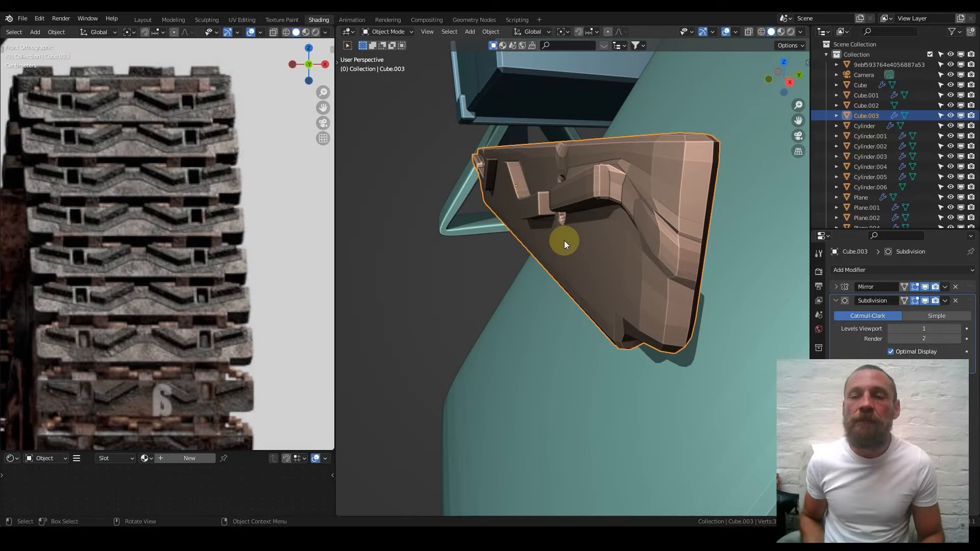
{"action": "left_click", "coordinate": [924, 300]}
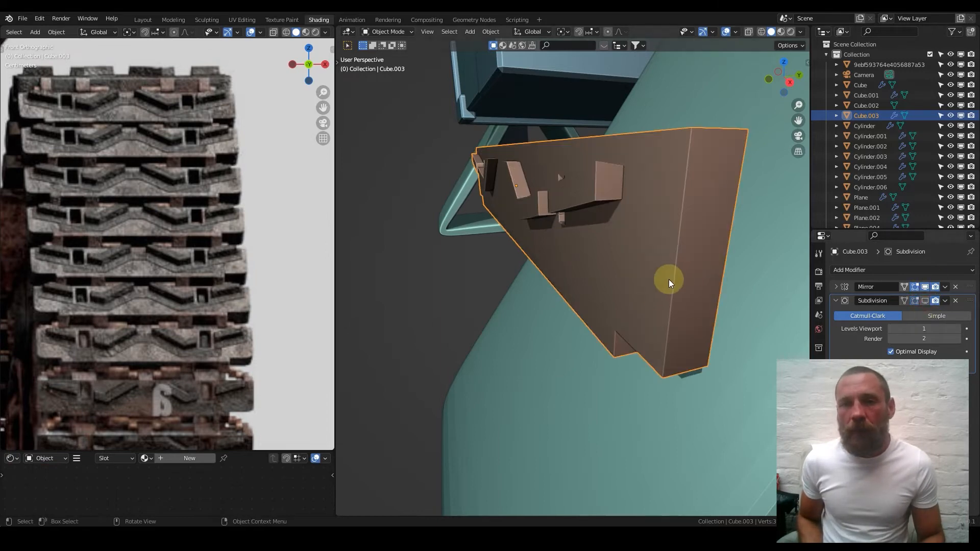
{"action": "middle_click_drag", "start_coordinate": [672, 274], "coordinate": [750, 215]}
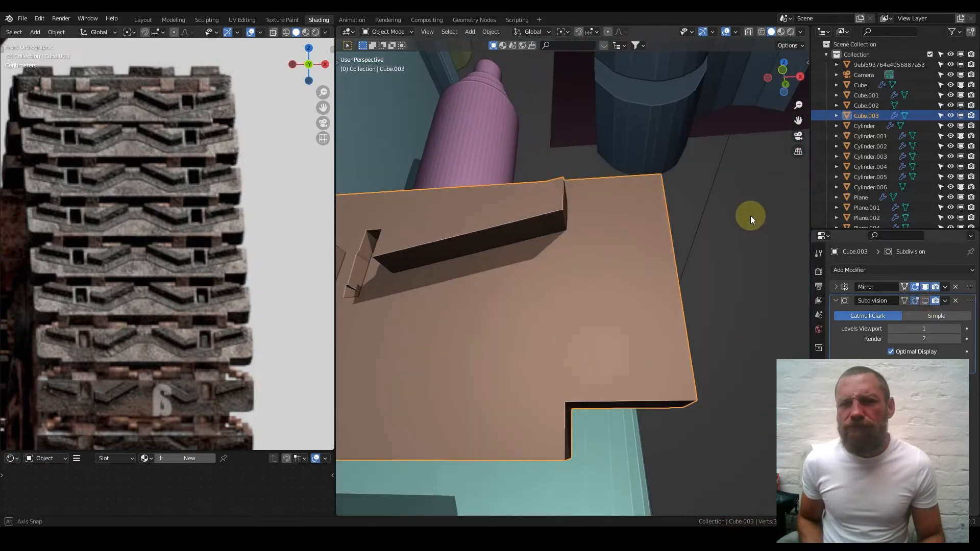
{"action": "left_click", "coordinate": [925, 301]}
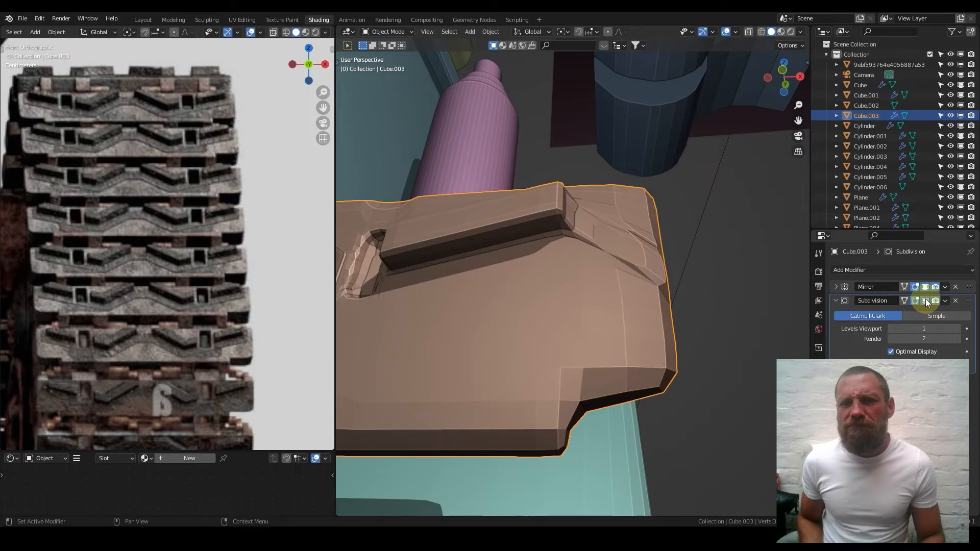
{"action": "left_click", "coordinate": [925, 300]}
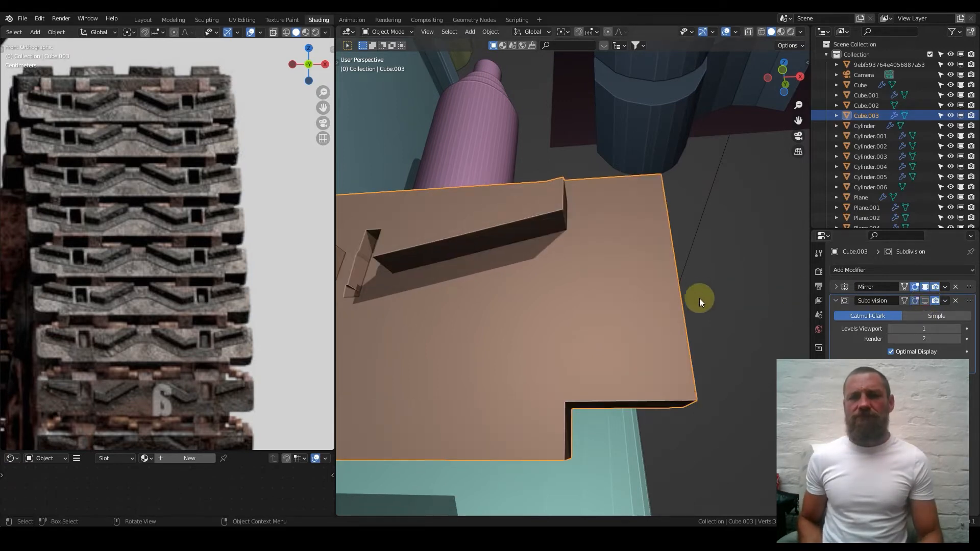
- Undo the straight ridge's lengthwise loop cuts and the cut between its outer end and the bar's end
{"action": "key", "text": "Tab"}
{"action": "scroll", "coordinate": [658, 306], "scroll_direction": "up", "scroll_amount": 4}
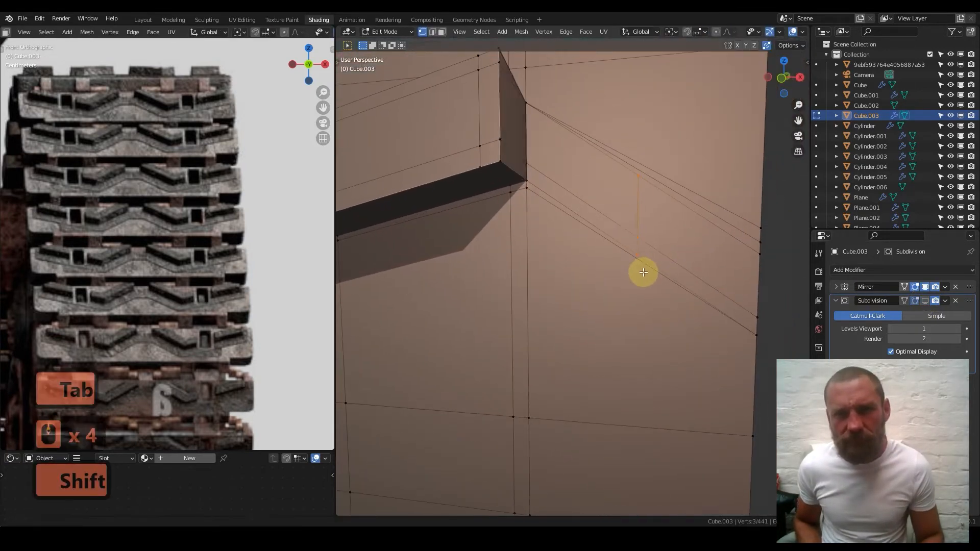
{"action": "key", "text": "ctrl+z"}
{"action": "key", "text": "ctrl+z"}
{"action": "key", "text": "ctrl+z"}
{"action": "key", "text": "ctrl+z"}
{"action": "key", "text": "ctrl+z"}
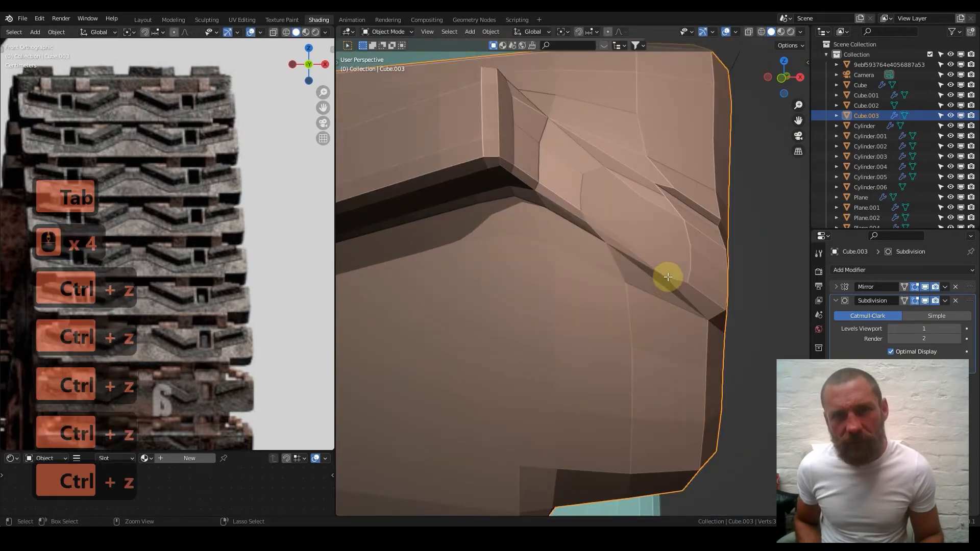
{"action": "key", "text": "ctrl+z"}
{"action": "key", "text": "ctrl+z"}
{"action": "key", "text": "ctrl+z"}
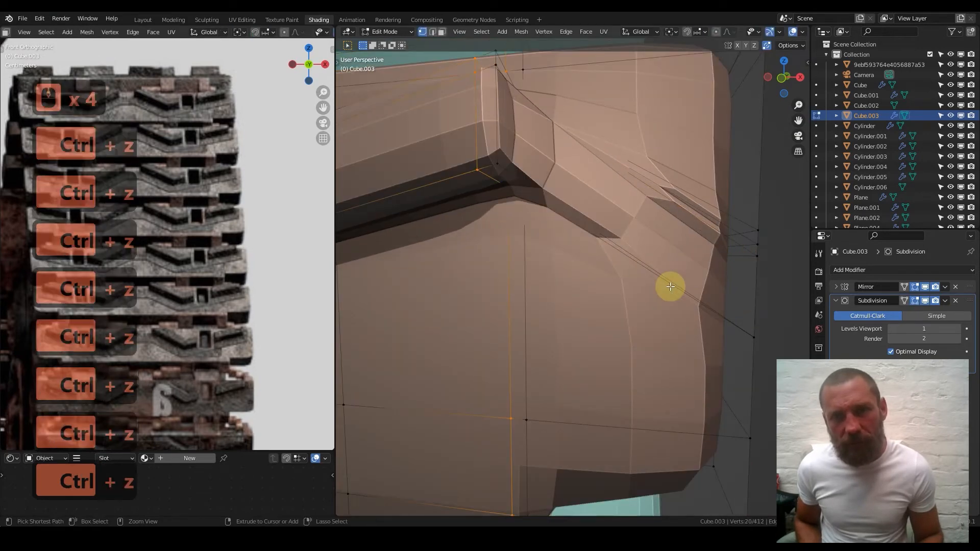
- Undo the remaining support loop cuts running through both ridges and the bar's face
{"action": "left_click", "coordinate": [925, 301]}
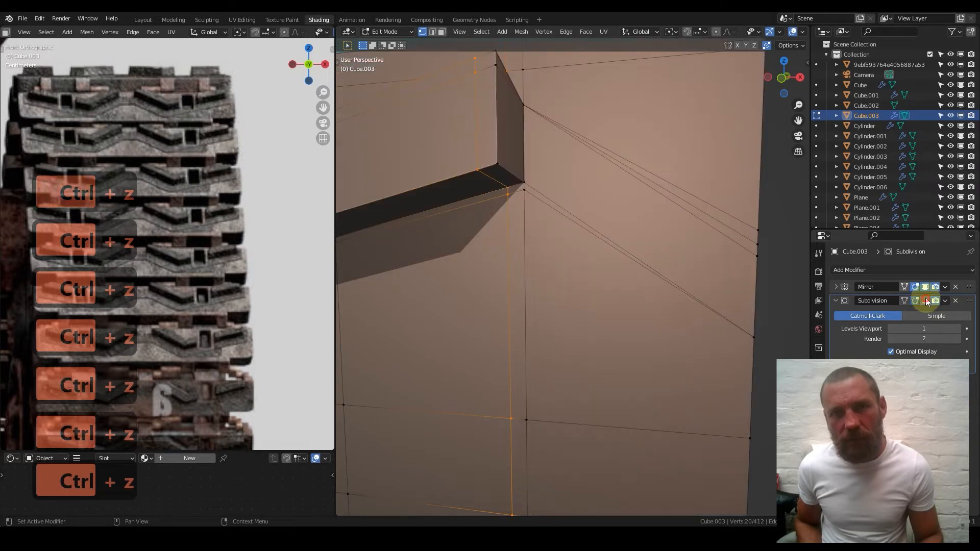
{"action": "middle_click_drag", "start_coordinate": [660, 217], "coordinate": [607, 254]}
{"action": "key", "text": "ctrl+z"}
{"action": "key", "text": "ctrl+z"}
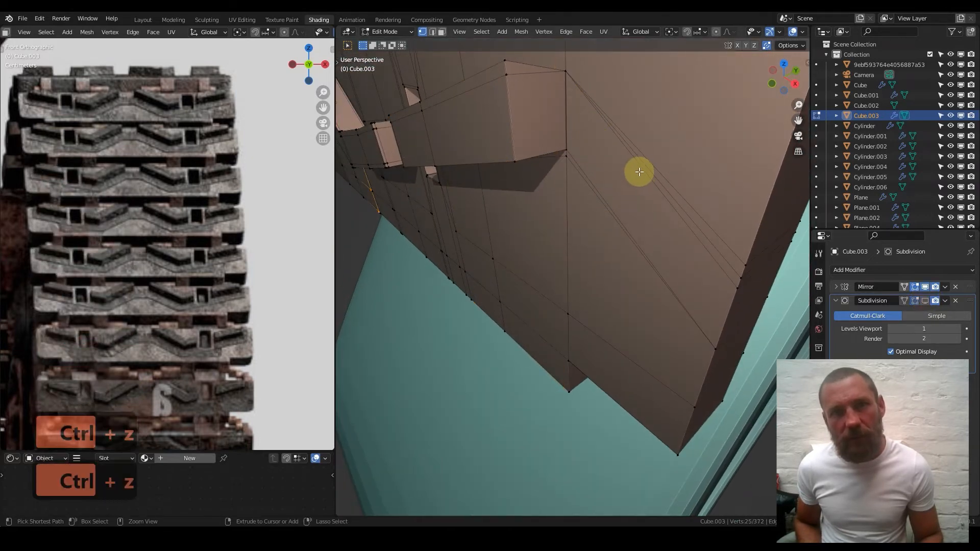
{"action": "key", "text": "ctrl+z"}
{"action": "key", "text": "ctrl+z"}
{"action": "key", "text": "ctrl+z"}
{"action": "key", "text": "ctrl+z"}
{"action": "key", "text": "ctrl+z"}
{"action": "key", "text": "ctrl+z"}
{"action": "key", "text": "ctrl+z"}
{"action": "key", "text": "ctrl+z"}
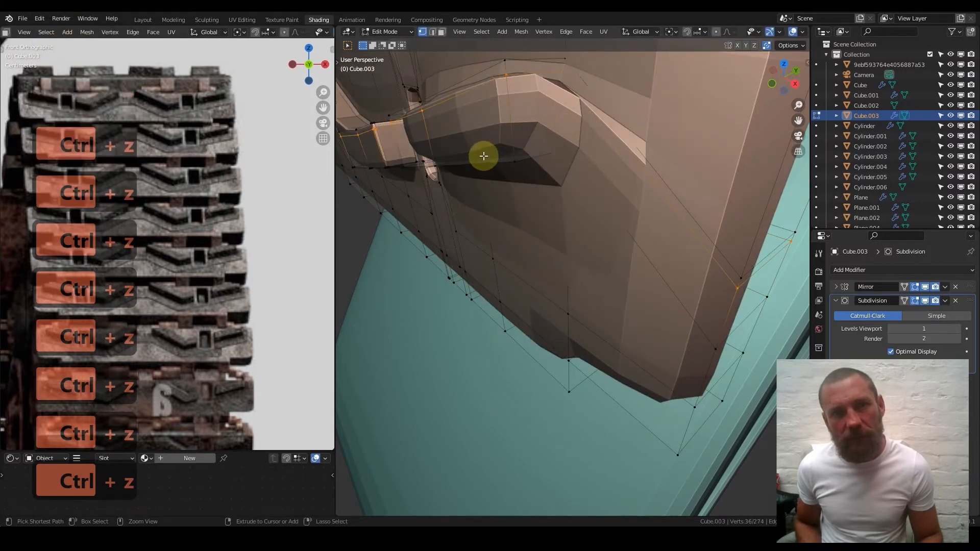
- Examine both ridges and the slot in Object Mode, and return to editing the link's mesh
{"action": "middle_click_drag", "start_coordinate": [481, 156], "coordinate": [534, 153]}
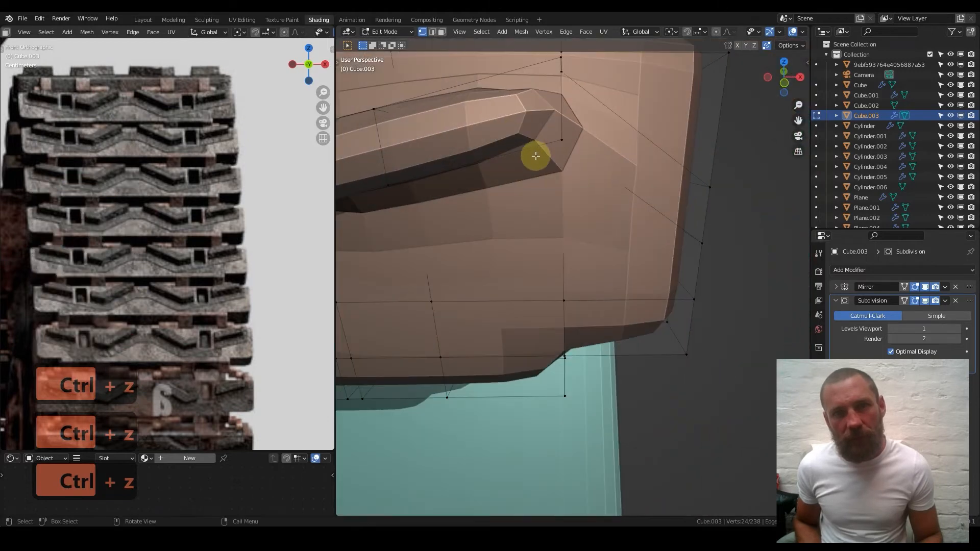
{"action": "key", "text": "Tab"}
{"action": "scroll", "coordinate": [530, 161], "scroll_direction": "down", "scroll_amount": 3}
{"action": "middle_click_drag", "start_coordinate": [464, 203], "coordinate": [794, 139], "text": "shift"}
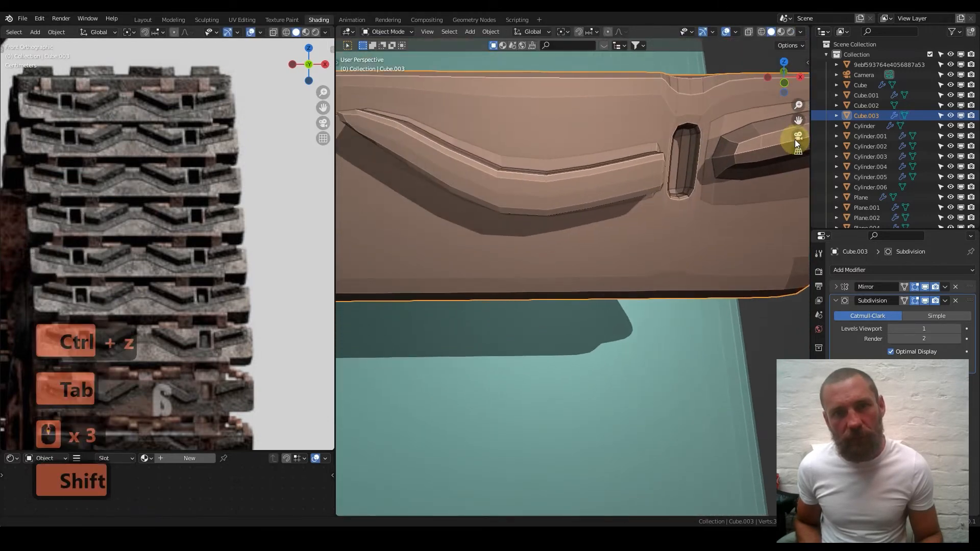
{"action": "middle_click_drag", "start_coordinate": [711, 168], "coordinate": [504, 196], "text": "shift"}
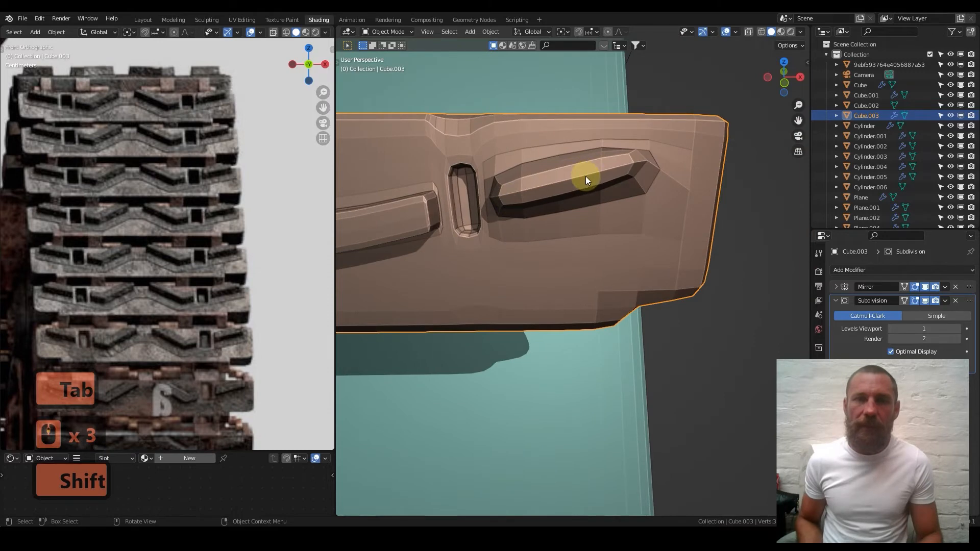
{"action": "key", "text": "Tab"}
{"action": "scroll", "coordinate": [490, 103], "scroll_direction": "up", "scroll_amount": 1}
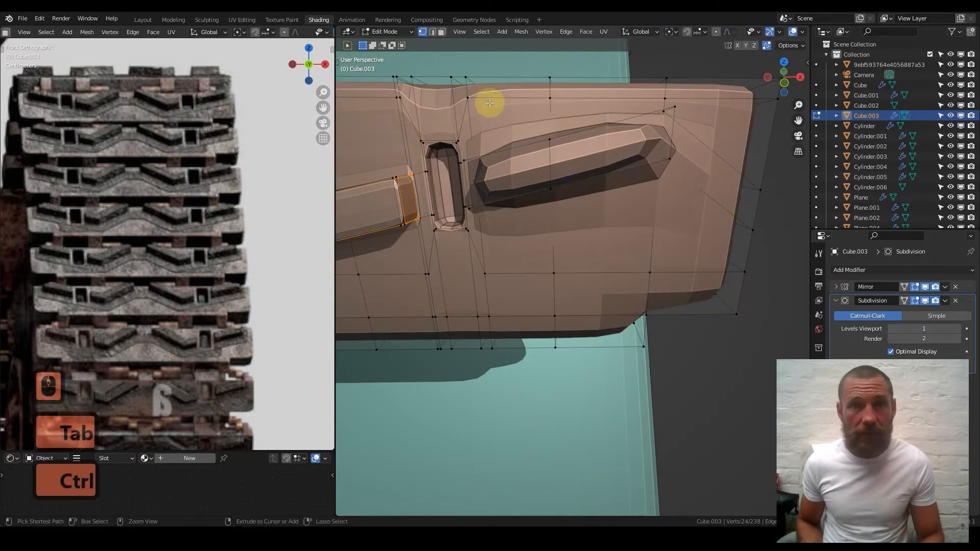
- Try to add horizontal loop cuts above the slot, slid toward the bar's upper edge
{"action": "middle_click_drag", "start_coordinate": [449, 127], "coordinate": [528, 117], "text": "shift"}
{"action": "key", "text": "ctrl+r"}
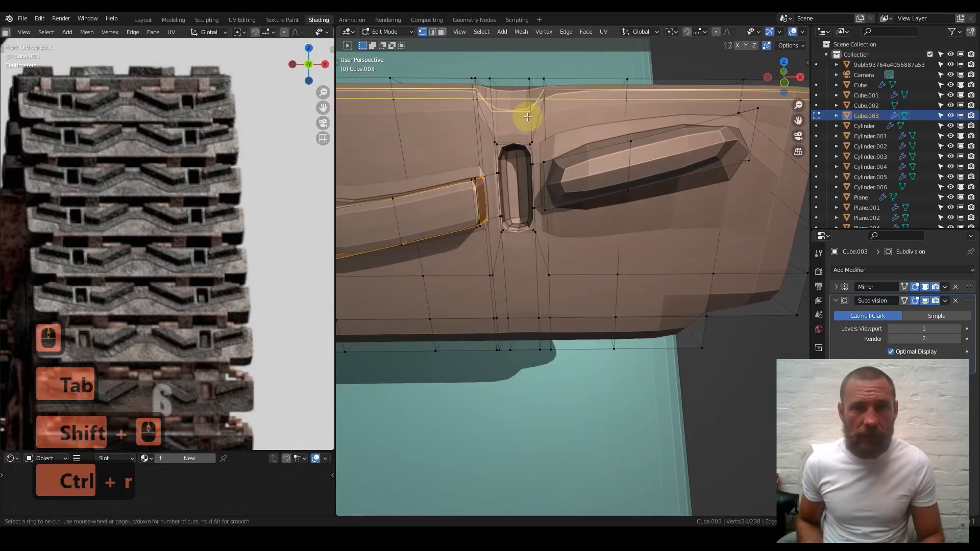
{"action": "left_click", "coordinate": [528, 116]}
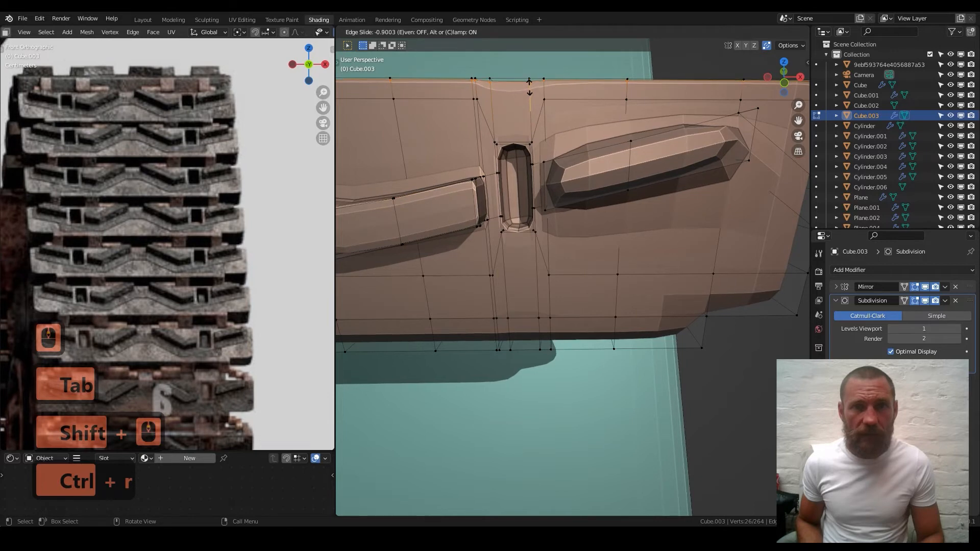
{"action": "left_click", "coordinate": [529, 87]}
{"action": "key", "text": "ctrl+r"}
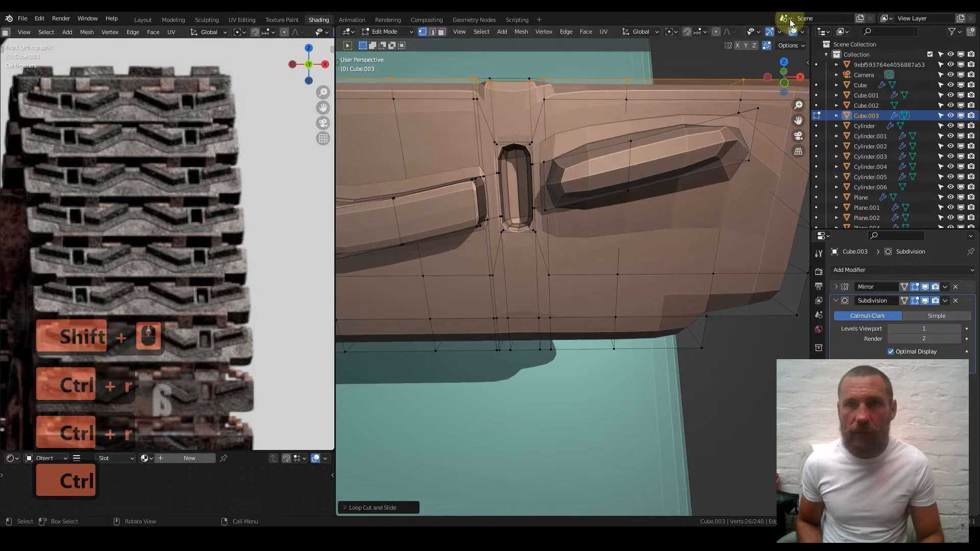
{"action": "key", "text": "ctrl+r"}
{"action": "left_click", "coordinate": [499, 94]}
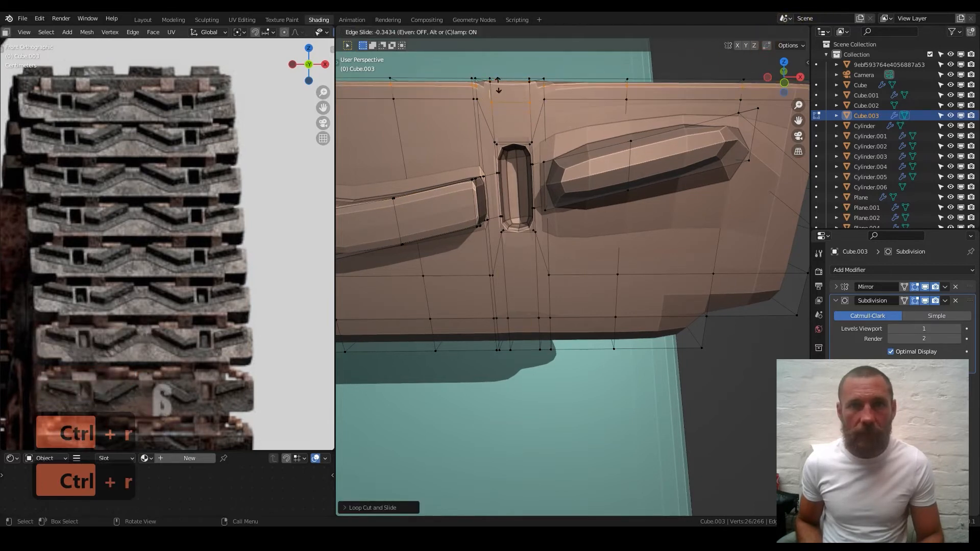
- Try another horizontal loop cut above the slot, and undo the cuts made along the bar's upper edge
{"action": "key", "text": "ctrl+r"}
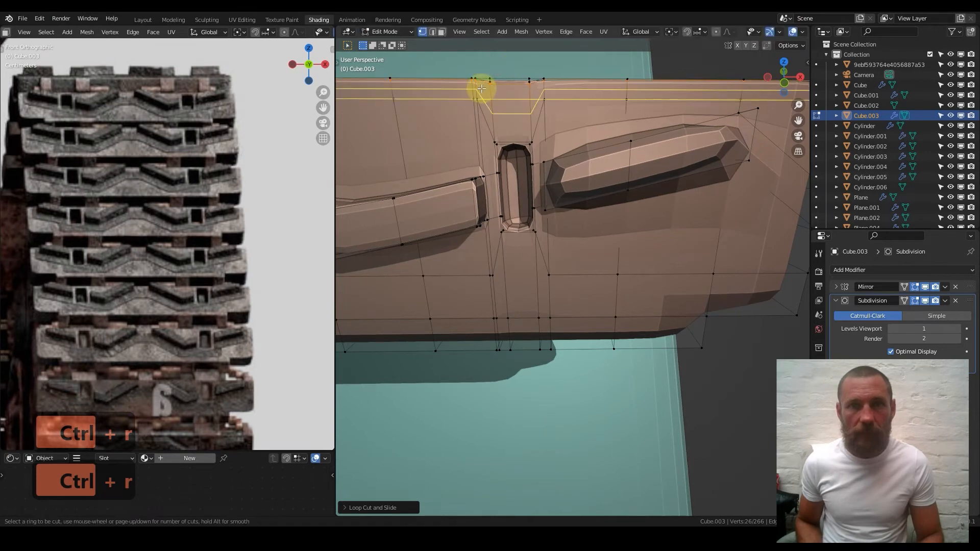
{"action": "left_click", "coordinate": [481, 87]}
{"action": "left_click", "coordinate": [488, 77]}
{"action": "key", "text": "ctrl+z"}
{"action": "key", "text": "ctrl+z"}
{"action": "key", "text": "ctrl+z"}
- Add a lengthwise loop cut on the bar's narrow upper side and bevel it into two loops near the side's edges
{"action": "middle_click_drag", "start_coordinate": [564, 100], "coordinate": [510, 182]}
{"action": "key", "text": "ctrl+r"}
{"action": "left_click", "coordinate": [503, 77]}
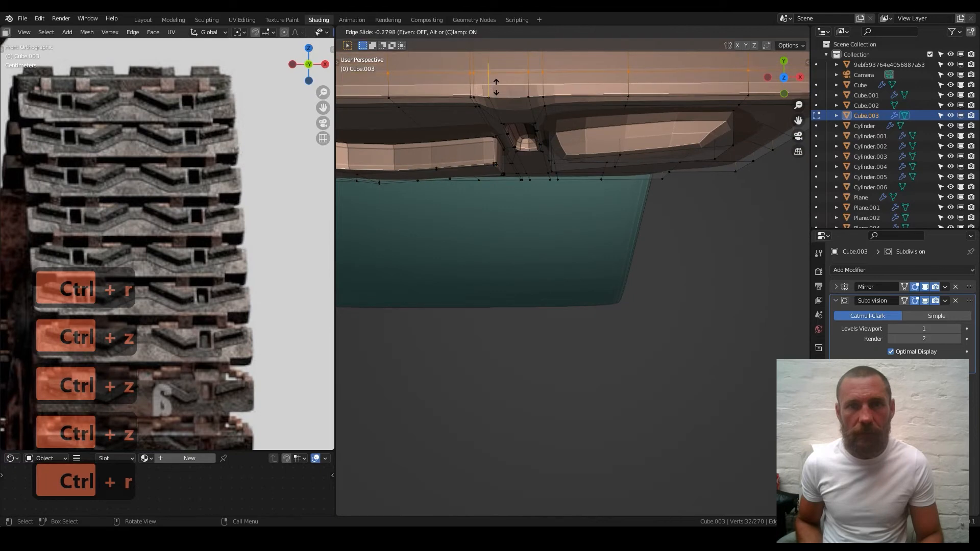
{"action": "left_click", "coordinate": [499, 97]}
{"action": "middle_click_drag", "start_coordinate": [525, 92], "coordinate": [581, 164], "text": "shift"}
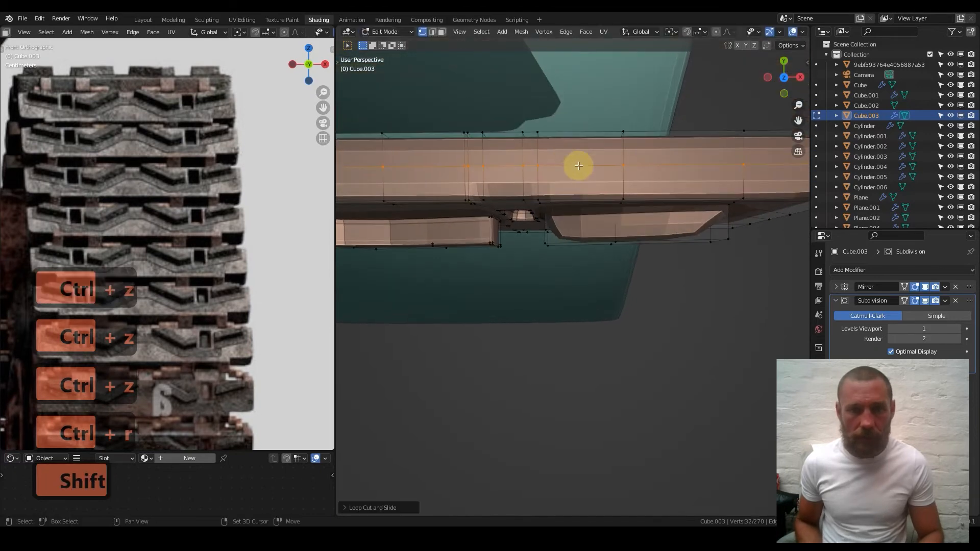
{"action": "key", "text": "ctrl+b"}
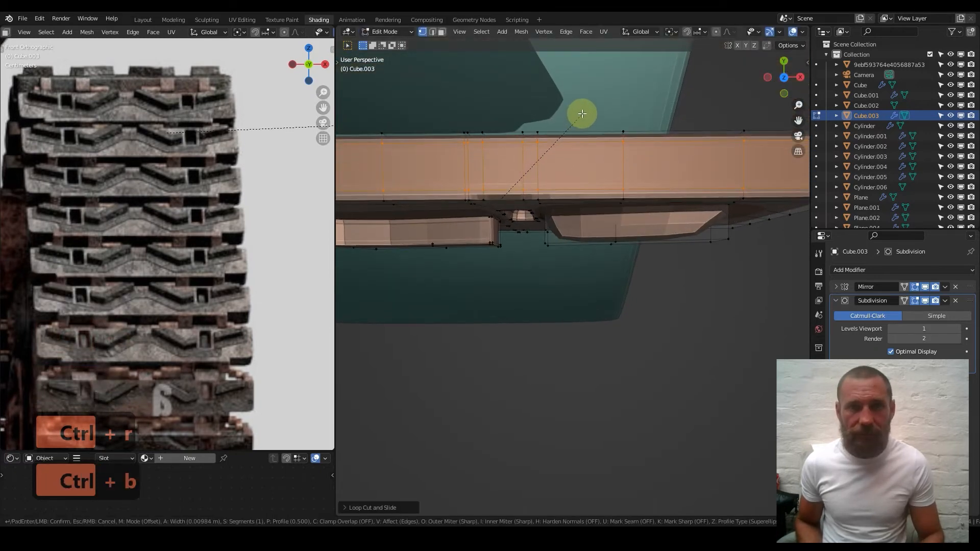
{"action": "left_click", "coordinate": [581, 114]}
{"action": "middle_click_drag", "start_coordinate": [582, 114], "coordinate": [556, 181]}
{"action": "scroll", "coordinate": [553, 185], "scroll_direction": "up", "scroll_amount": 3}
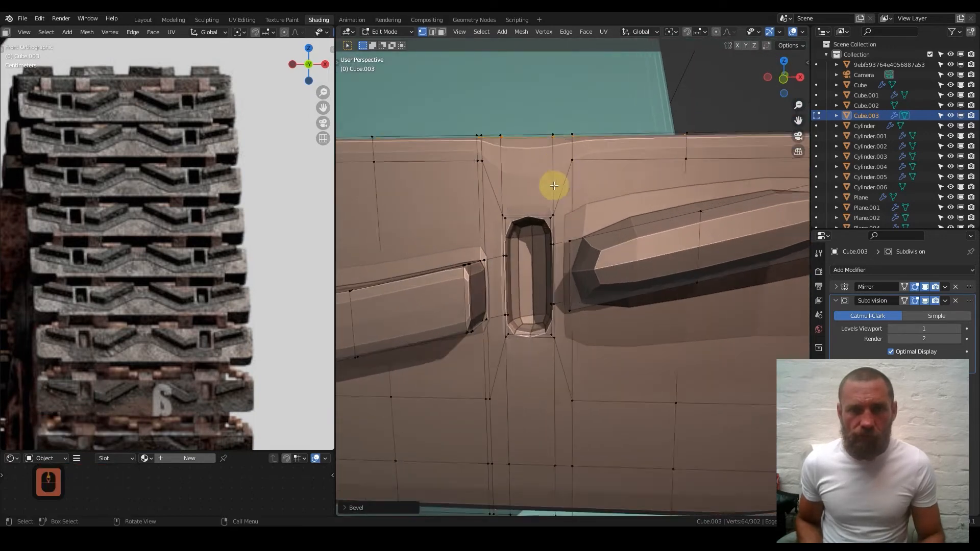
- Add a horizontal loop cut on the bar's front face above the slot, near the upper edge
{"action": "key", "text": "ctrl+r"}
{"action": "left_click", "coordinate": [488, 120]}
{"action": "right_click", "coordinate": [488, 119]}
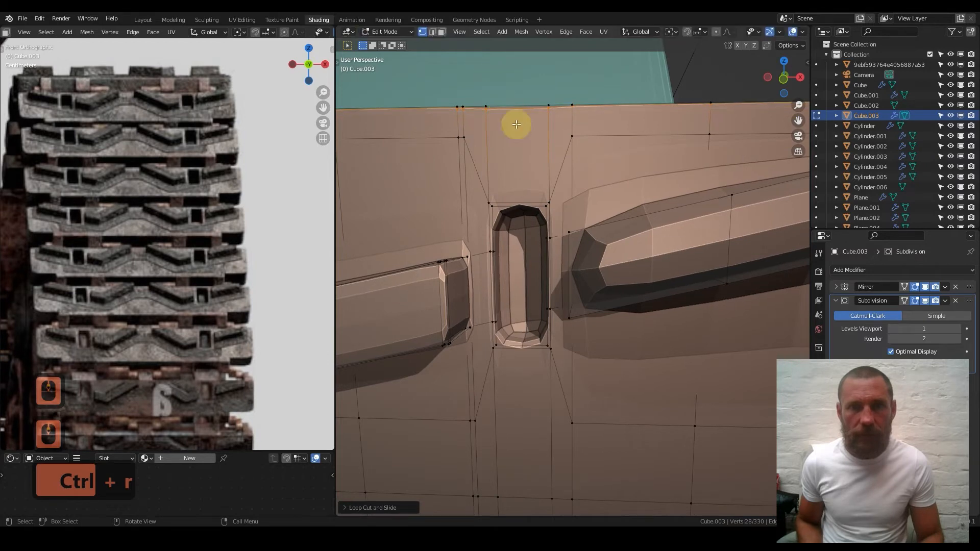
- Add a vertical loop cut between the short ridge and the bar's end, slid close to the ridge's outer end
{"action": "key", "text": "Tab"}
{"action": "scroll", "coordinate": [562, 184], "scroll_direction": "down", "scroll_amount": 5}
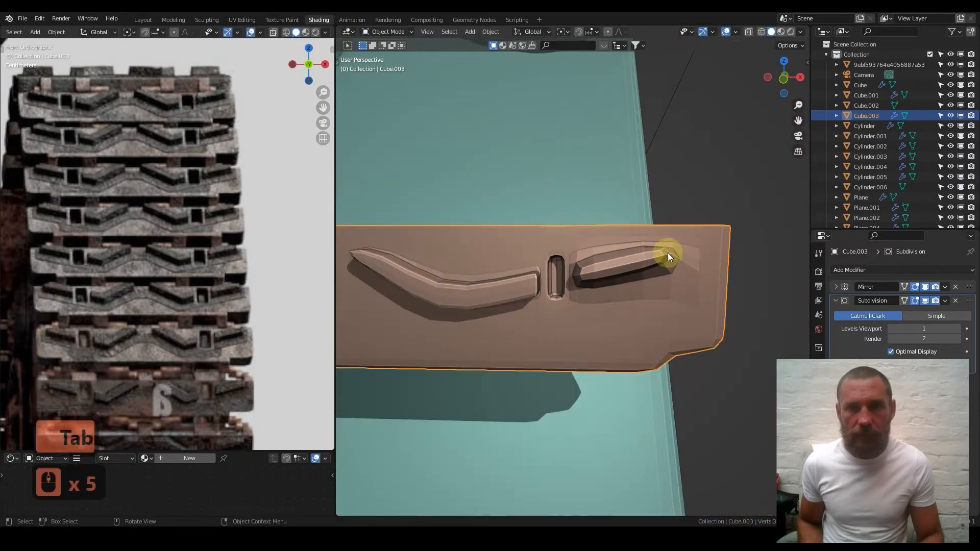
{"action": "key", "text": "Tab"}
{"action": "middle_click_drag", "start_coordinate": [639, 235], "coordinate": [648, 280], "text": "shift"}
{"action": "scroll", "coordinate": [647, 280], "scroll_direction": "up", "scroll_amount": 3}
{"action": "key", "text": "ctrl+r"}
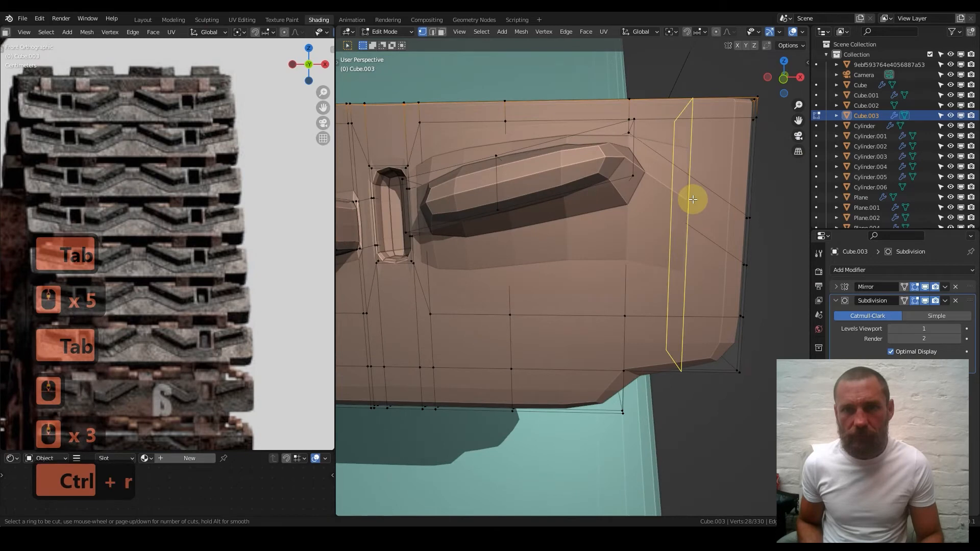
{"action": "left_click", "coordinate": [692, 199]}
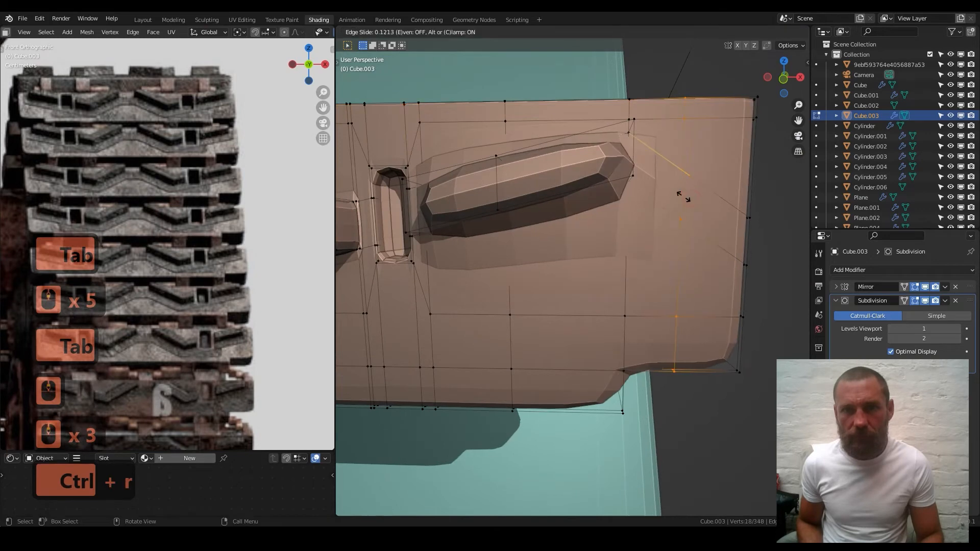
{"action": "left_click", "coordinate": [624, 200]}
- Add horizontal loop cuts below and above the short ridge, slid close to its lower and upper edges
{"action": "scroll", "coordinate": [633, 214], "scroll_direction": "up", "scroll_amount": 1}
{"action": "key", "text": "ctrl+r"}
{"action": "left_click", "coordinate": [644, 199]}
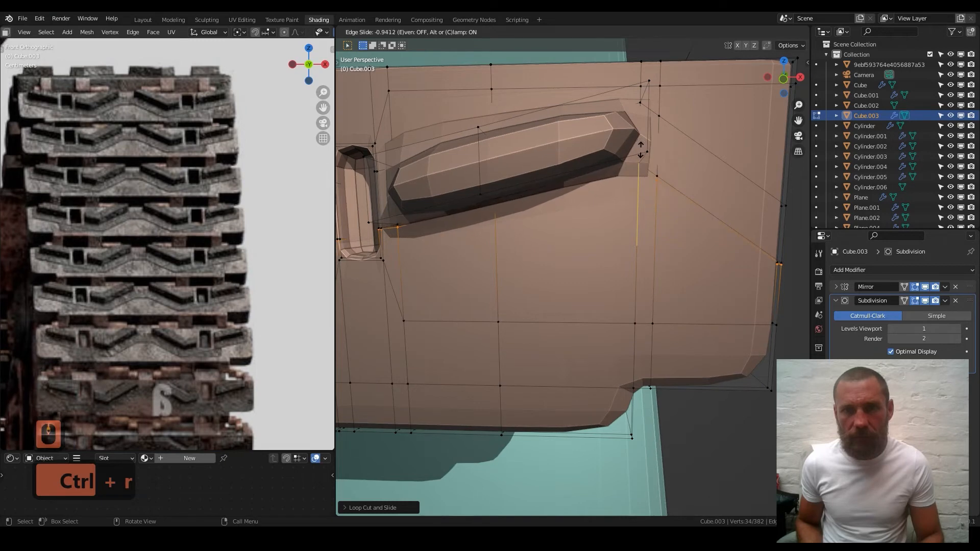
{"action": "scroll", "coordinate": [591, 158], "scroll_direction": "up", "scroll_amount": 5, "text": "shift"}
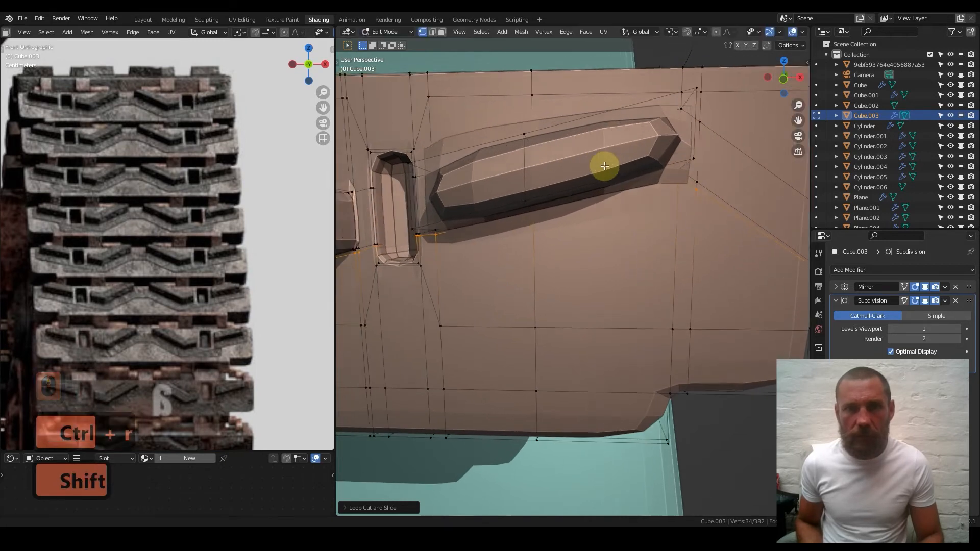
{"action": "key", "text": "ctrl+r"}
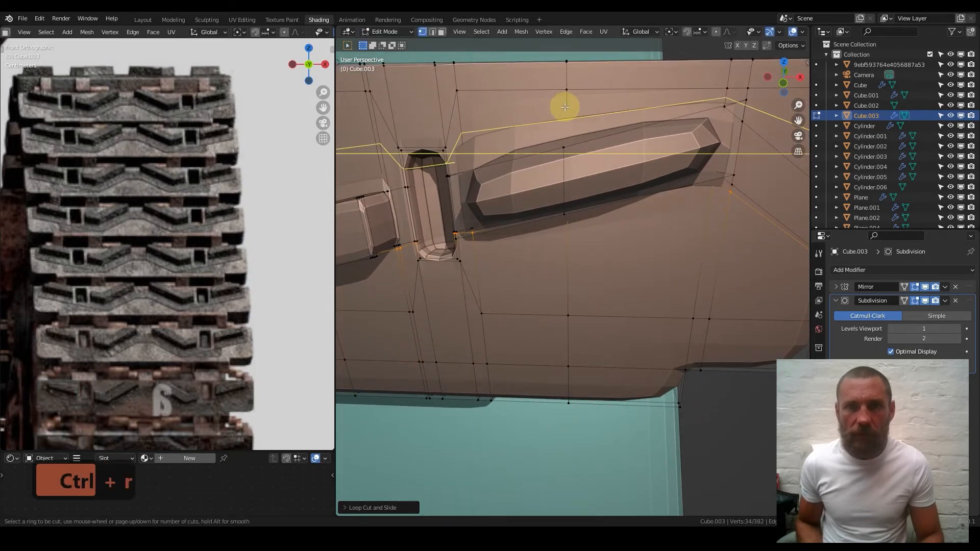
{"action": "left_click", "coordinate": [564, 106]}
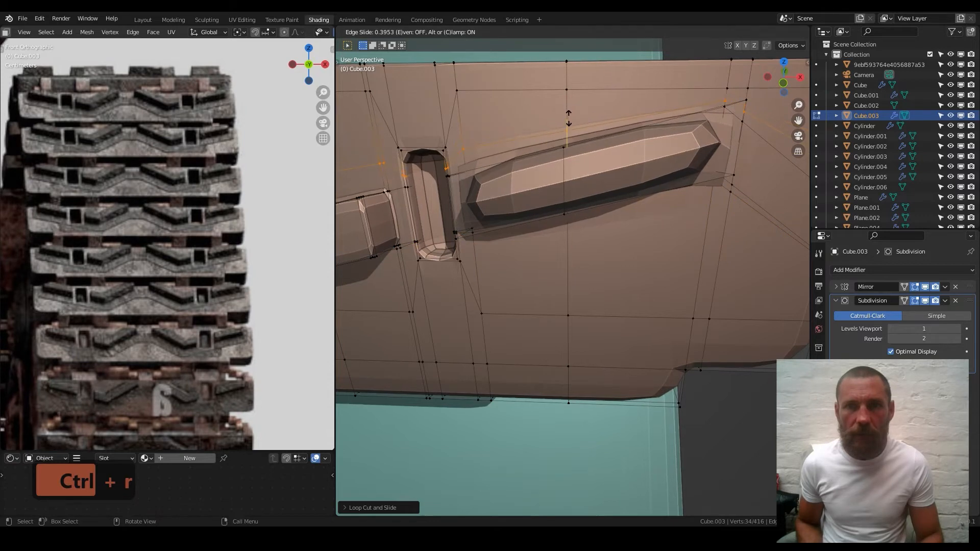
{"action": "middle_click_drag", "start_coordinate": [571, 121], "coordinate": [587, 204]}
- Add two loop cuts around the short ridge's side walls to support its base and front edges
{"action": "key", "text": "ctrl+r"}
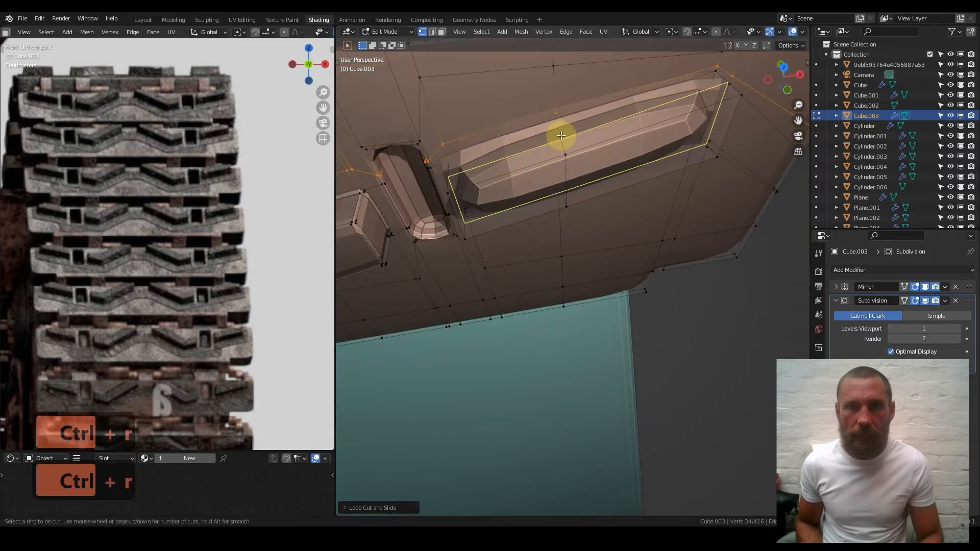
{"action": "left_click", "coordinate": [561, 132]}
{"action": "key", "text": "ctrl+r"}
{"action": "left_click", "coordinate": [565, 138]}
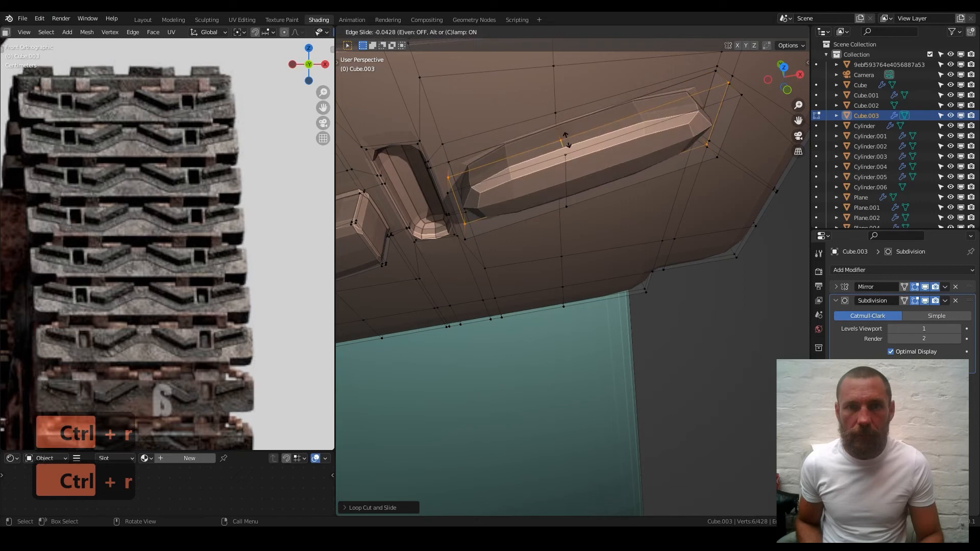
{"action": "left_click", "coordinate": [572, 148]}
{"action": "middle_click_drag", "start_coordinate": [571, 148], "coordinate": [568, 76]}
- Add two lengthwise loop cuts on the short ridge's front face, slid toward its upper and lower edges
{"action": "key", "text": "ctrl+r"}
{"action": "left_click", "coordinate": [573, 182]}
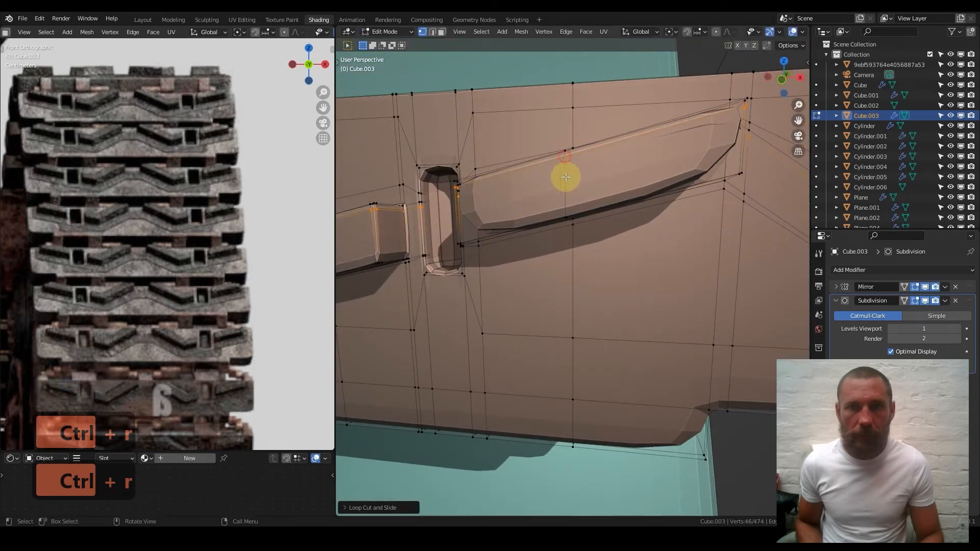
{"action": "key", "text": "ctrl+r"}
{"action": "left_click", "coordinate": [566, 194]}
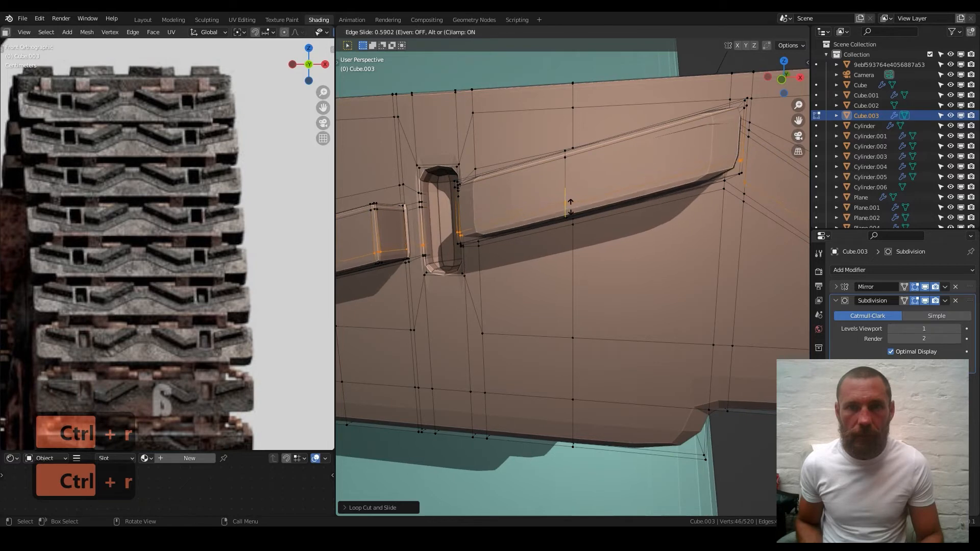
{"action": "left_click", "coordinate": [571, 209]}
{"action": "middle_click_drag", "start_coordinate": [653, 175], "coordinate": [566, 204], "text": "shift"}
- Add a vertical loop cut across the short ridge, slid close to its outer end
{"action": "key", "text": "ctrl+r"}
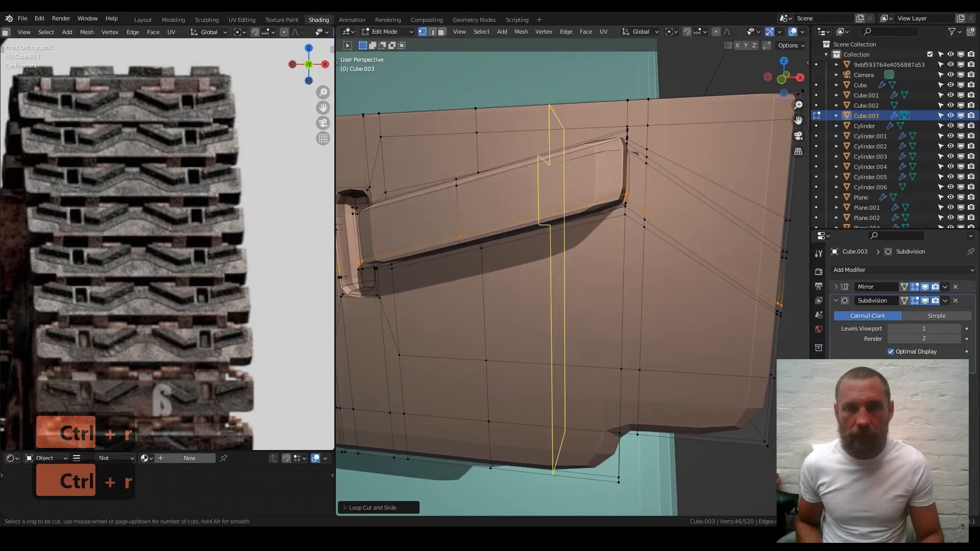
{"action": "left_click", "coordinate": [587, 190]}
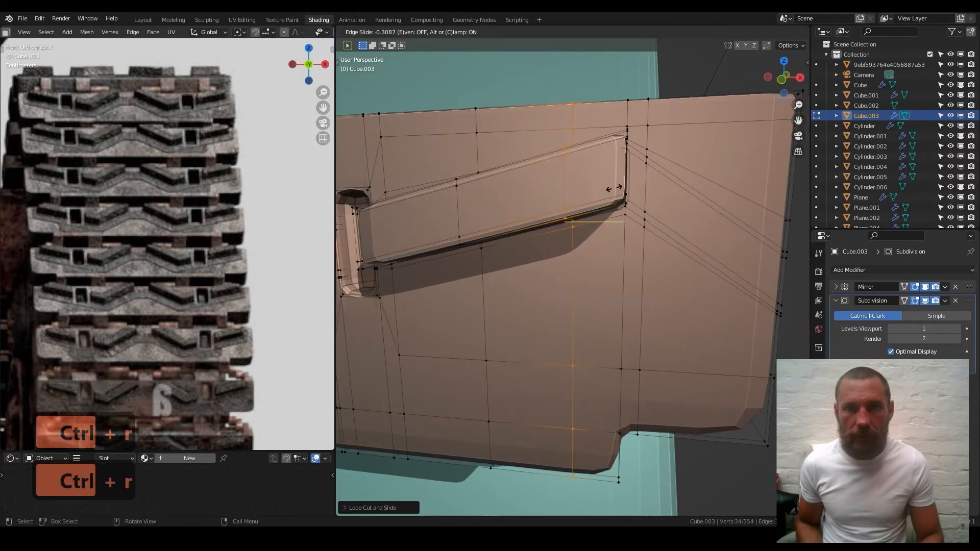
{"action": "left_click", "coordinate": [663, 186]}
- Try a vertical loop cut across the long ridge's slanted arm beside its lower bend, and undo it
{"action": "scroll", "coordinate": [479, 225], "scroll_direction": "down", "scroll_amount": 2}
{"action": "middle_click_drag", "start_coordinate": [497, 226], "coordinate": [681, 189], "text": "shift"}
{"action": "mouse_move", "coordinate": [570, 196]}
{"action": "middle_mouse_down"}
{"action": "mouse_move", "coordinate": [590, 182]}
{"action": "mouse_move", "coordinate": [577, 205]}
{"action": "middle_mouse_up"}
{"action": "key", "text": "ctrl+r"}
{"action": "left_click", "coordinate": [557, 189]}
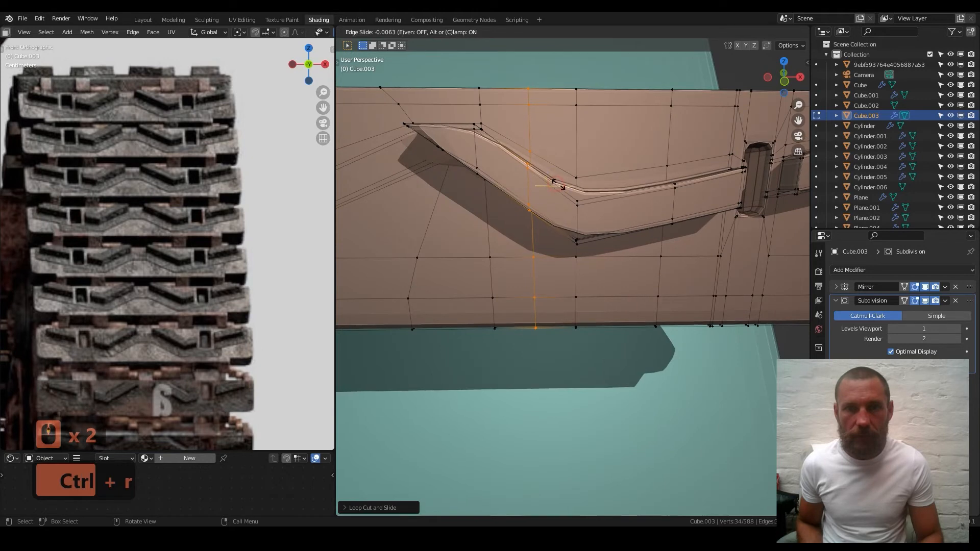
{"action": "key", "text": "ctrl+z"}
- Add vertical loop cuts on both sides of the long ridge's lower bend, slid close to the bend
{"action": "key", "text": "ctrl+r"}
{"action": "left_click", "coordinate": [623, 192]}
{"action": "left_click", "coordinate": [581, 199]}
{"action": "key", "text": "ctrl+r"}
{"action": "left_click", "coordinate": [559, 189]}
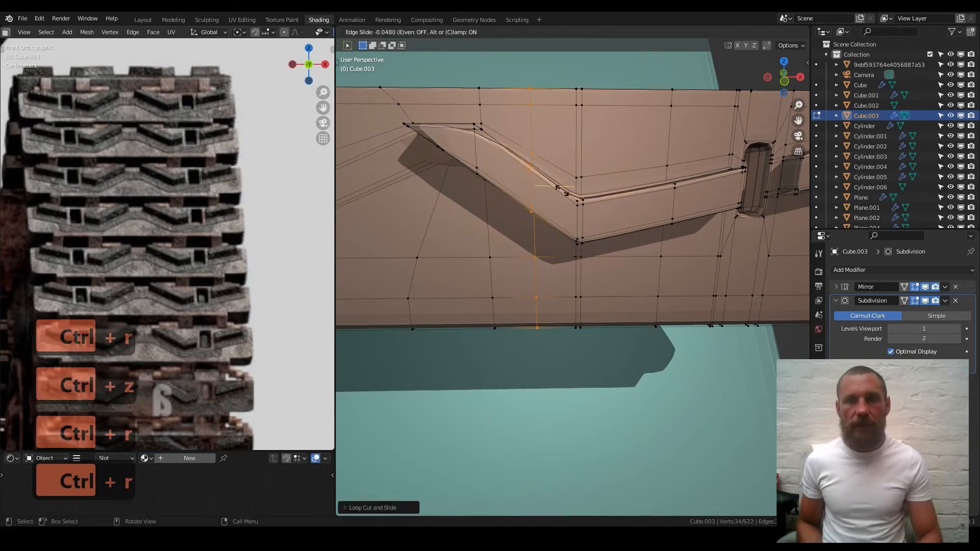
{"action": "left_click", "coordinate": [593, 195]}
{"action": "key", "text": "Tab"}
{"action": "scroll", "coordinate": [591, 195], "scroll_direction": "down", "scroll_amount": 3}
- Add a vertical loop cut at the long ridge's upper bend, slid close to the corner from the tip side
{"action": "key", "text": "Tab"}
{"action": "scroll", "coordinate": [535, 204], "scroll_direction": "up", "scroll_amount": 4}
{"action": "middle_click_drag", "start_coordinate": [531, 199], "coordinate": [531, 155], "text": "shift"}
{"action": "key", "text": "ctrl+r"}
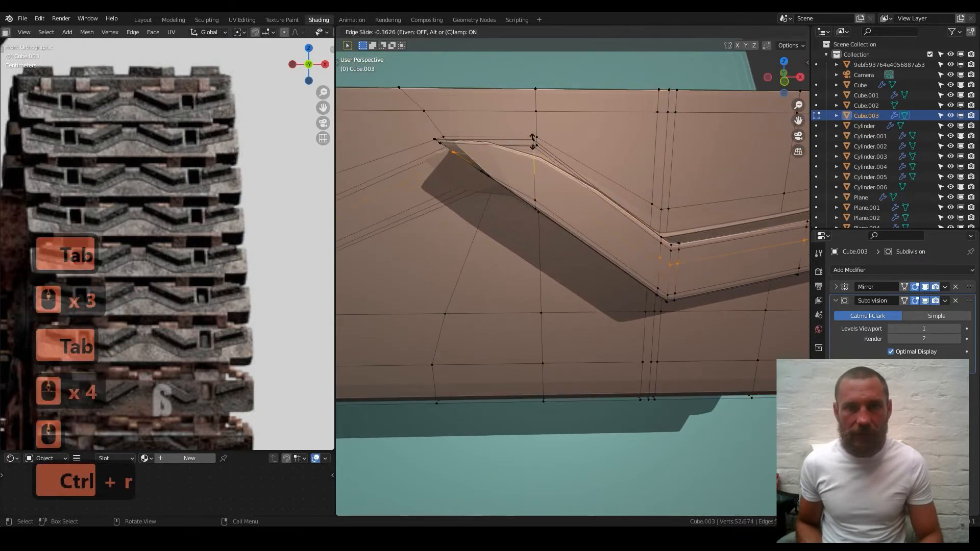
{"action": "key", "text": "ctrl+z"}
{"action": "key", "text": "ctrl+r"}
{"action": "left_click", "coordinate": [511, 134]}
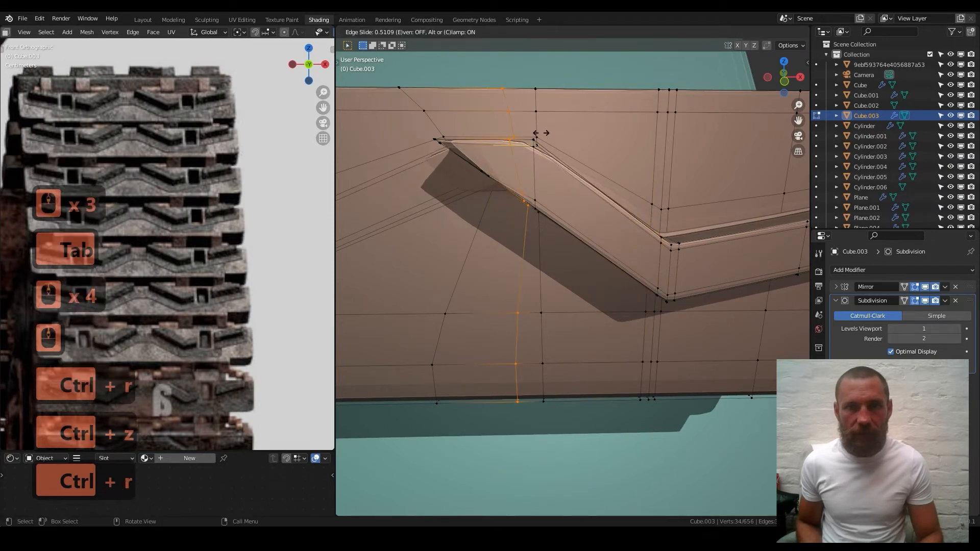
{"action": "left_click", "coordinate": [556, 132]}
- Set the Subdivision modifier's viewport level to 2 and inspect the smoothed ridges
{"action": "key", "text": "Tab"}
{"action": "scroll", "coordinate": [583, 216], "scroll_direction": "down", "scroll_amount": 2}
{"action": "middle_click_drag", "start_coordinate": [554, 192], "coordinate": [632, 204]}
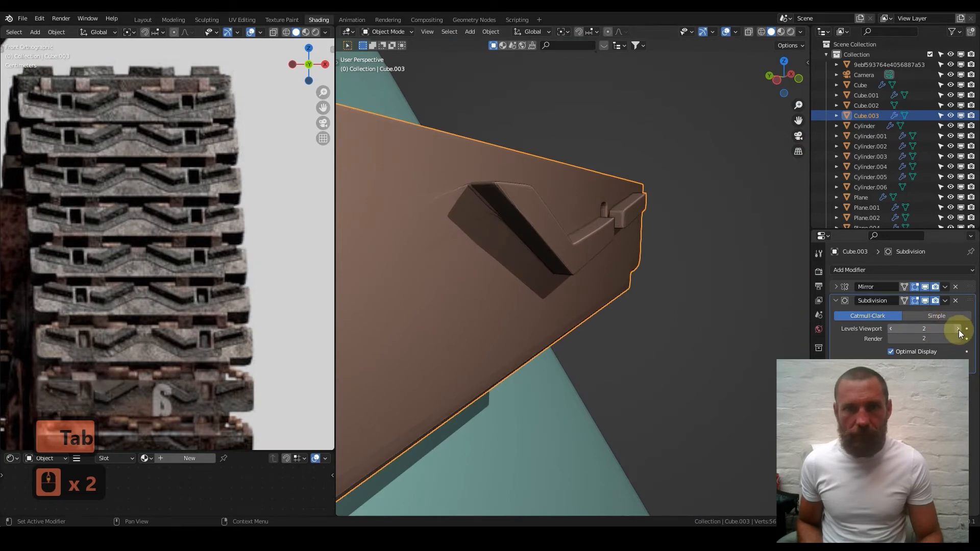
{"action": "middle_click_drag", "start_coordinate": [344, 190], "coordinate": [750, 204]}
- Add a vertical loop cut between the link's centre and the long ridge, slid close to the ridge's pointed tip
{"action": "key", "text": "Tab"}
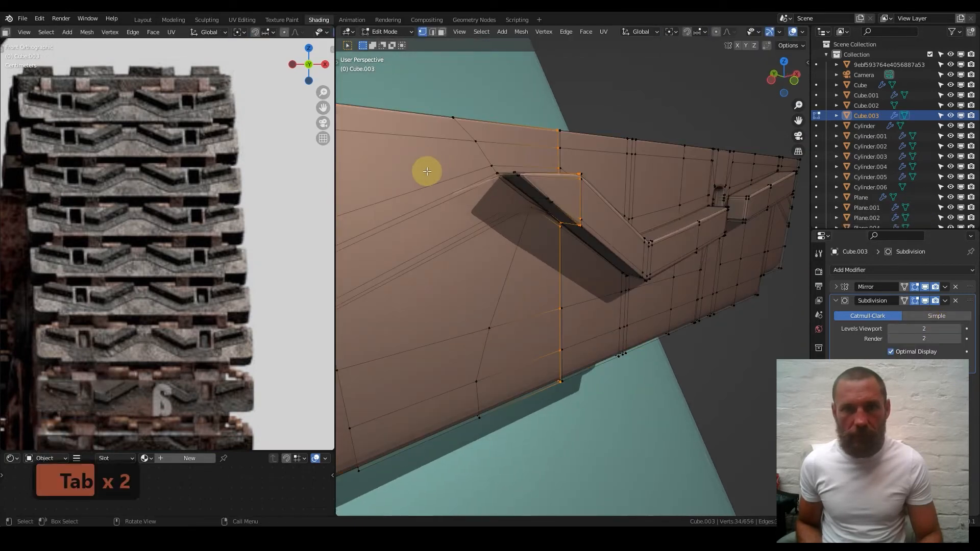
{"action": "key", "text": "ctrl+r"}
{"action": "left_click", "coordinate": [419, 177]}
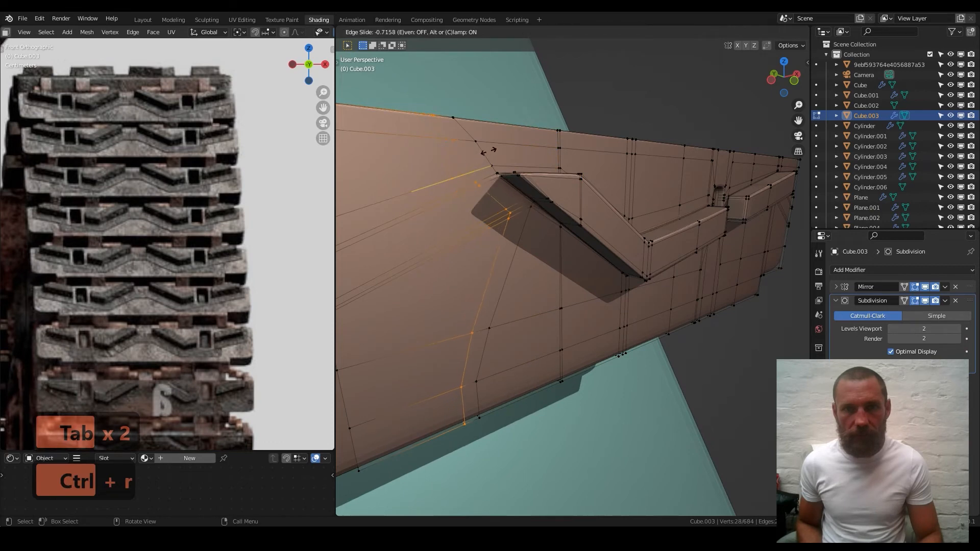
{"action": "left_click", "coordinate": [546, 211]}
{"action": "scroll", "coordinate": [514, 190], "scroll_direction": "up", "scroll_amount": 4}
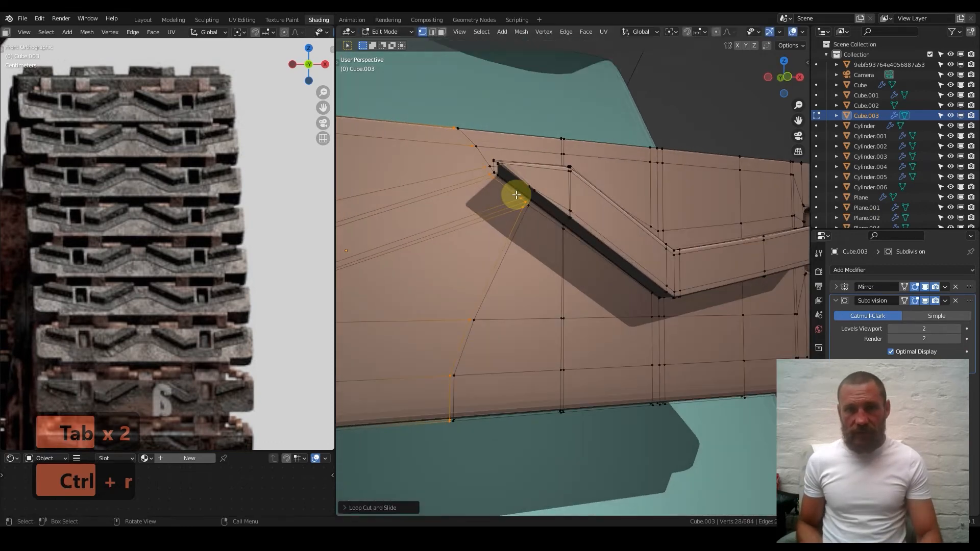
{"action": "middle_click_drag", "start_coordinate": [531, 246], "coordinate": [576, 265], "text": "shift"}
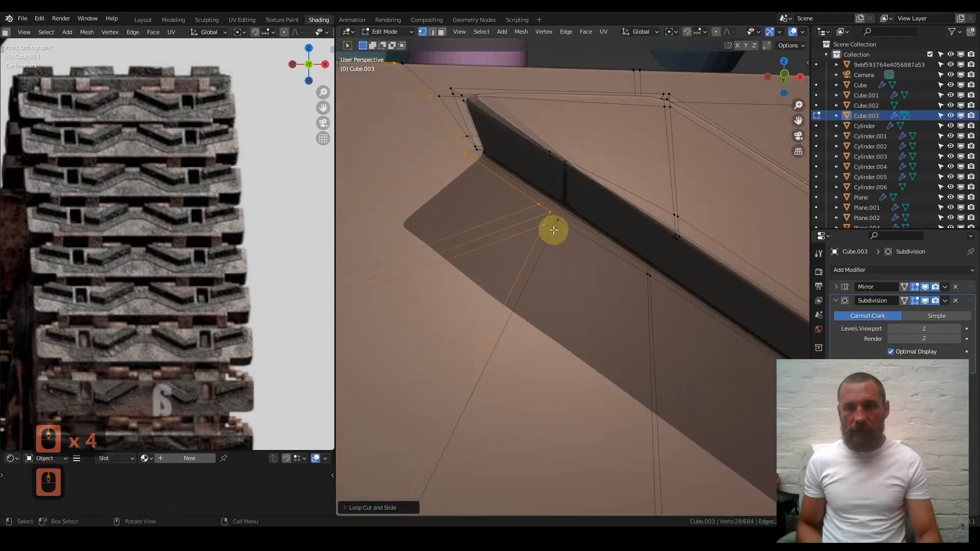
{"action": "middle_click_drag", "start_coordinate": [711, 201], "coordinate": [604, 250], "text": "shift"}
- Add a vertical loop cut across the short ridge, slid close to its inner end beside the slot
{"action": "key", "text": "Tab"}
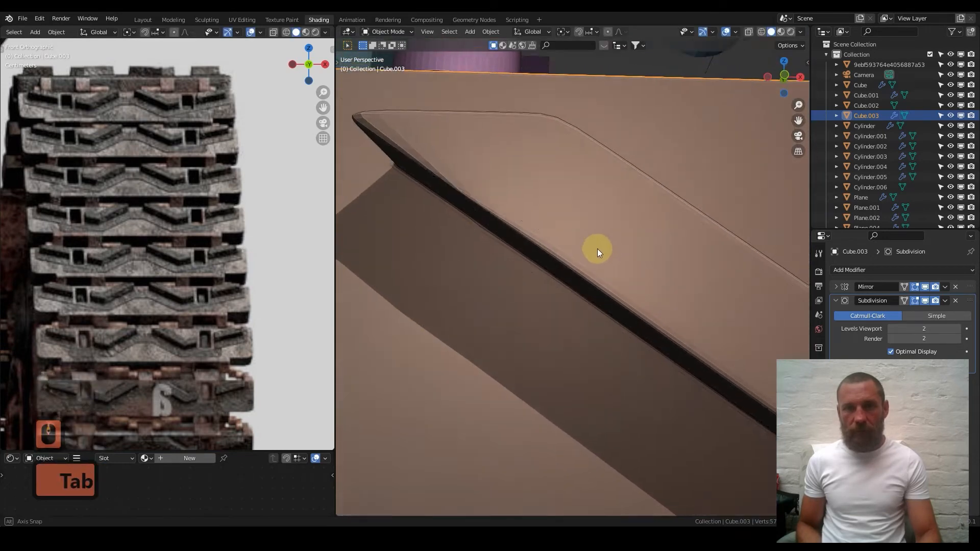
{"action": "scroll", "coordinate": [589, 294], "scroll_direction": "up", "scroll_amount": 3}
{"action": "scroll", "coordinate": [591, 295], "scroll_direction": "down", "scroll_amount": 3}
{"action": "middle_click_drag", "start_coordinate": [625, 292], "coordinate": [552, 286], "text": "shift"}
{"action": "middle_click_drag", "start_coordinate": [677, 297], "coordinate": [622, 309], "text": "shift"}
{"action": "scroll", "coordinate": [587, 312], "scroll_direction": "up", "scroll_amount": 3}
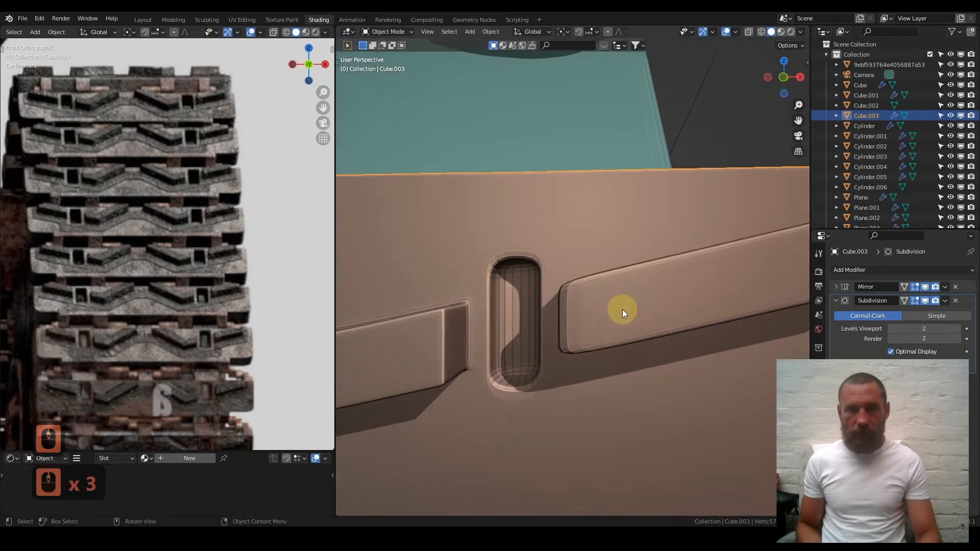
{"action": "key", "text": "Tab"}
{"action": "key", "text": "ctrl+r"}
{"action": "left_click", "coordinate": [592, 286]}
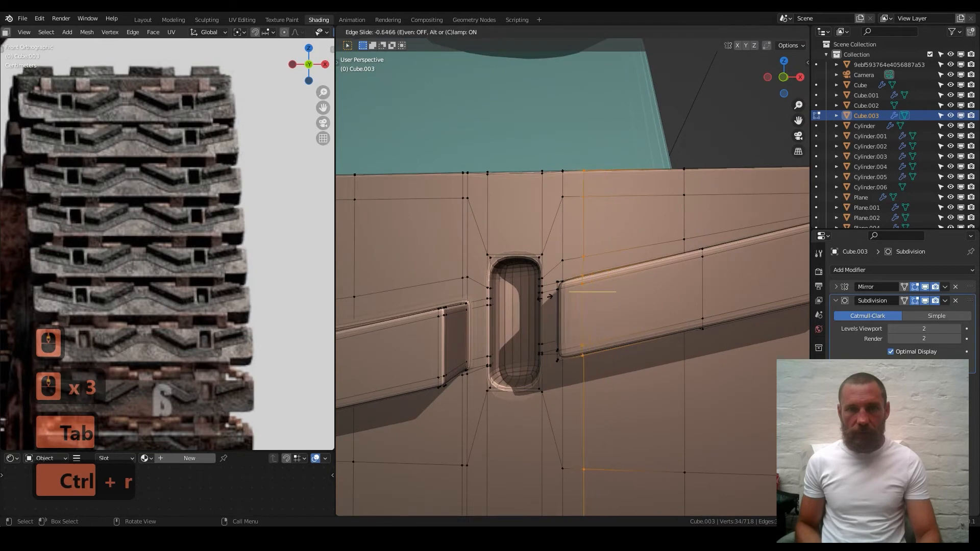
{"action": "left_click", "coordinate": [533, 293]}
- Add a vertical loop cut through the middle of the slot and bevel it into two loops near the slot's long sides
{"action": "key", "text": "Tab"}
{"action": "scroll", "coordinate": [614, 304], "scroll_direction": "down", "scroll_amount": 8}
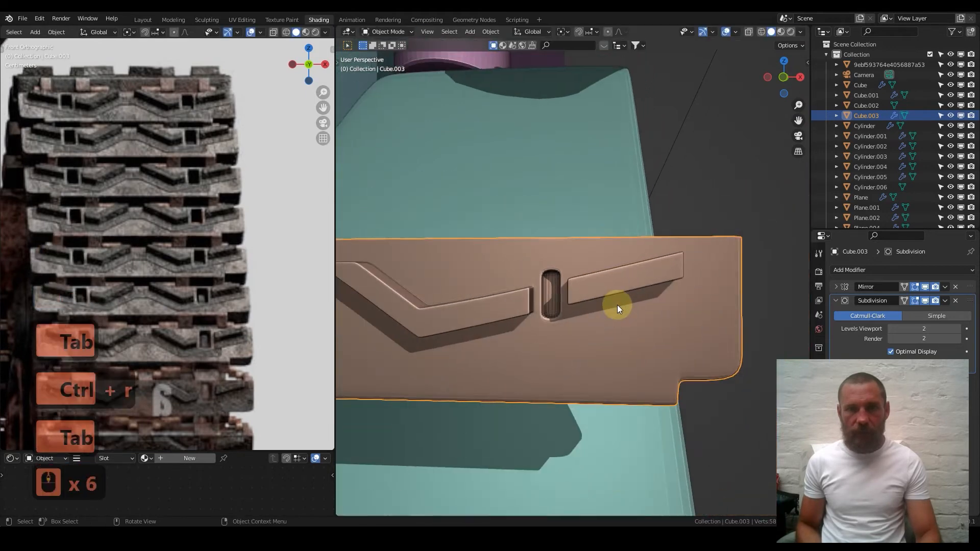
{"action": "middle_click_drag", "start_coordinate": [564, 306], "coordinate": [604, 289], "text": "shift"}
{"action": "scroll", "coordinate": [621, 299], "scroll_direction": "up", "scroll_amount": 5}
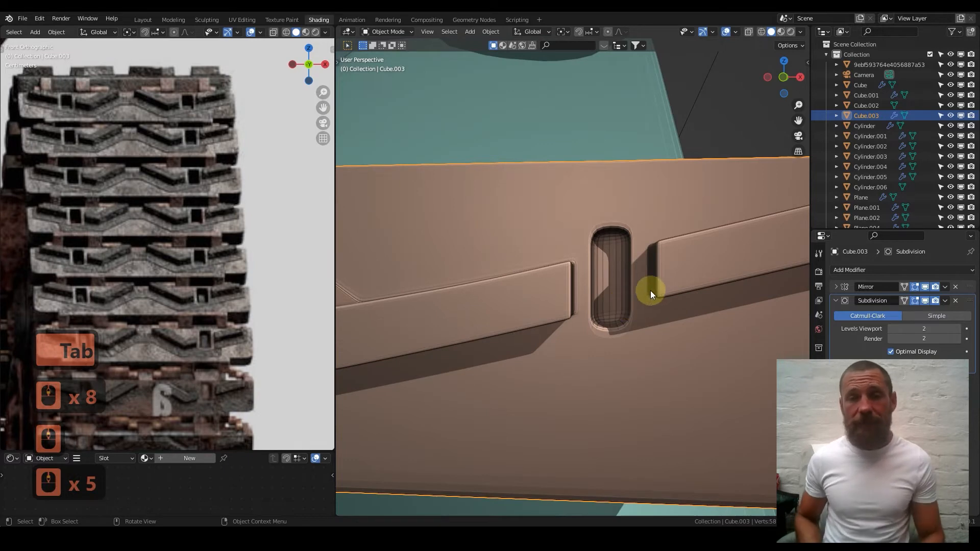
{"action": "key", "text": "Tab"}
{"action": "key", "text": "ctrl+r"}
{"action": "left_click", "coordinate": [617, 216]}
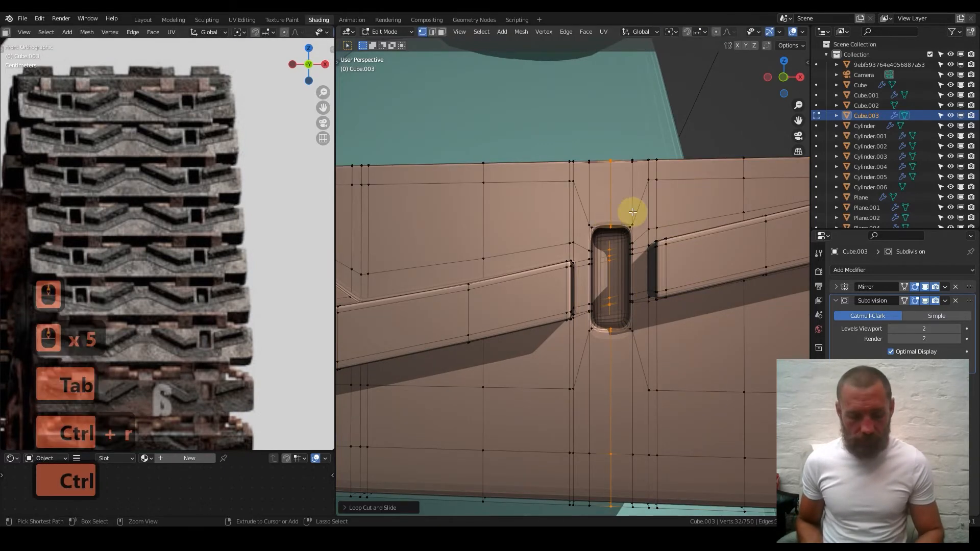
{"action": "key", "text": "ctrl+b"}
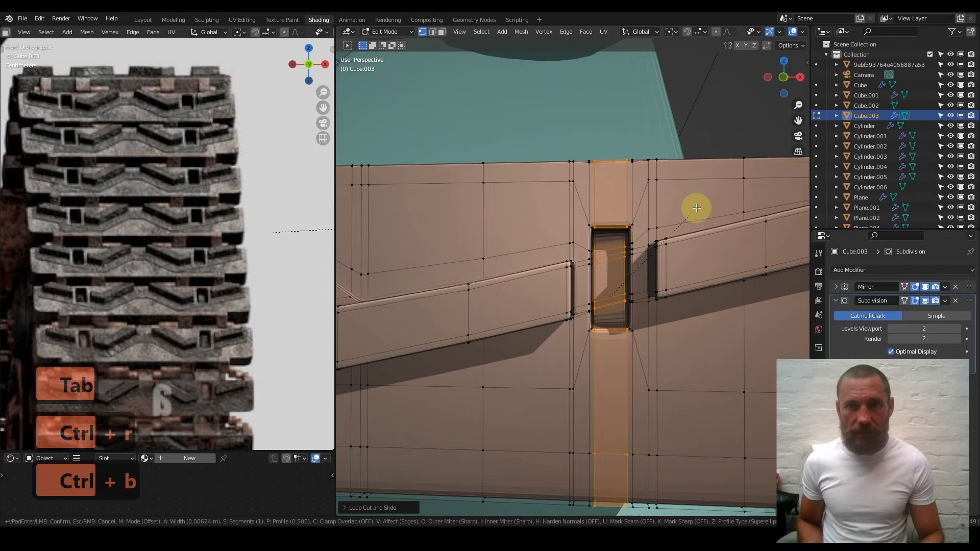
{"action": "key", "text": "Tab"}
- Add a loop cut around the slot's inner walls and bevel it into two loops toward the rim and floor
{"action": "scroll", "coordinate": [574, 298], "scroll_direction": "down", "scroll_amount": 3}
{"action": "scroll", "coordinate": [586, 319], "scroll_direction": "up", "scroll_amount": 8}
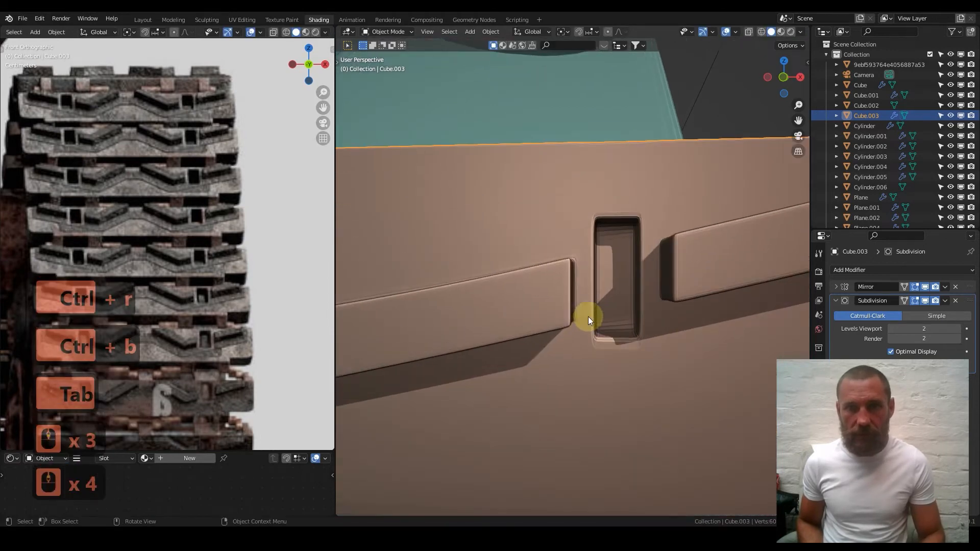
{"action": "scroll", "coordinate": [574, 299], "scroll_direction": "up", "scroll_amount": 2}
{"action": "key", "text": "Tab"}
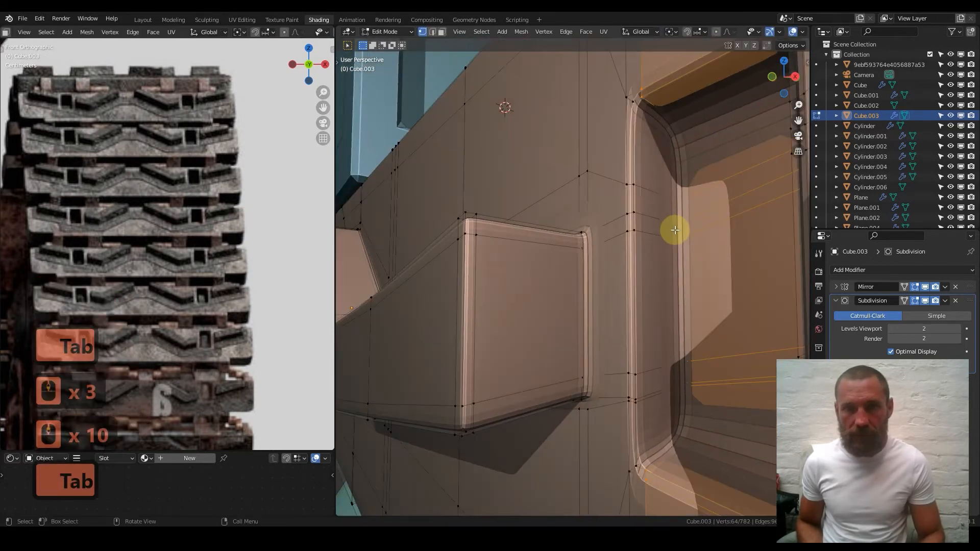
{"action": "key", "text": "ctrl+r"}
{"action": "left_click", "coordinate": [657, 202]}
{"action": "key", "text": "ctrl+b"}
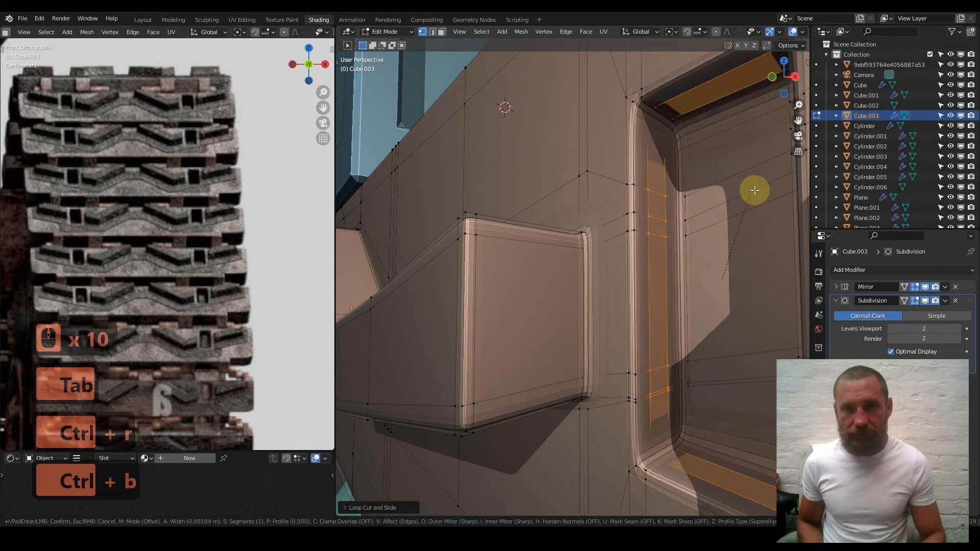
{"action": "left_click", "coordinate": [739, 212]}
{"action": "key", "text": "Tab"}
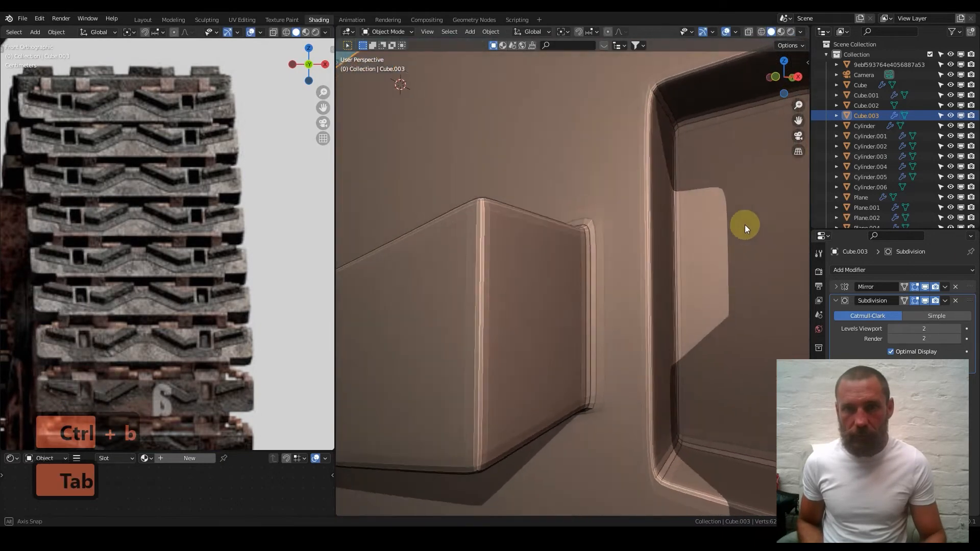
- View the whole track link from the front to compare it with the reference image
{"action": "key", "text": "1"}
{"action": "scroll", "coordinate": [671, 266], "scroll_direction": "down", "scroll_amount": 12}
{"action": "scroll", "coordinate": [532, 304], "scroll_direction": "down", "scroll_amount": 4}
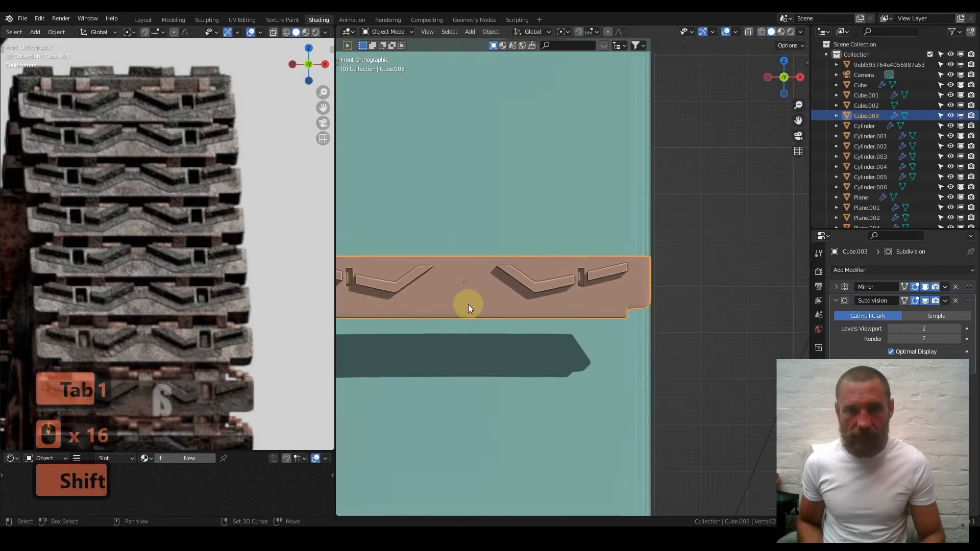
{"action": "middle_click_drag", "start_coordinate": [467, 305], "coordinate": [647, 298], "text": "shift"}
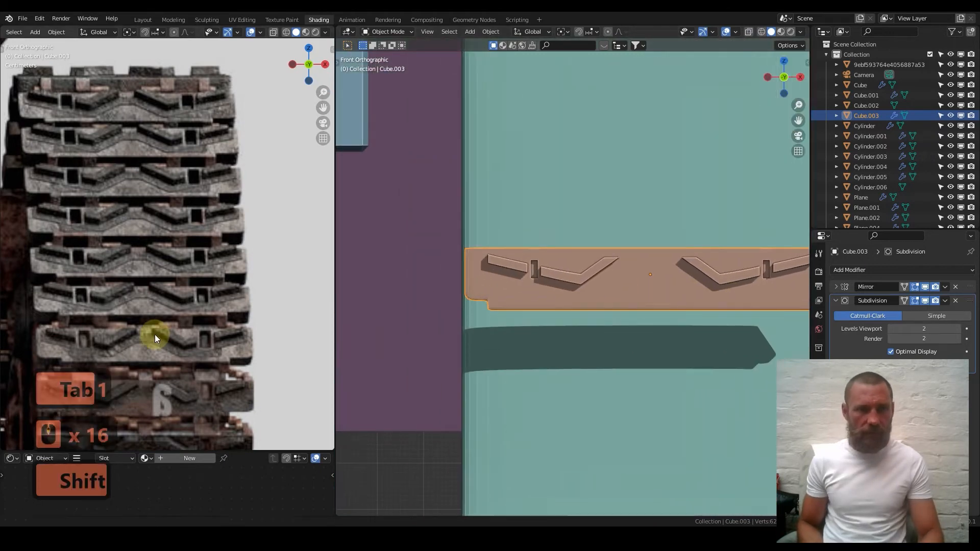
- Examine how the track links are spaced in the reference image and how the new link sits against the triangular track belt
{"action": "middle_click_drag", "start_coordinate": [154, 335], "coordinate": [174, 216], "text": "shift"}
{"action": "scroll", "coordinate": [191, 385], "scroll_direction": "up", "scroll_amount": 3}
{"action": "middle_click_drag", "start_coordinate": [249, 305], "coordinate": [246, 301], "text": "shift"}
{"action": "scroll", "coordinate": [246, 301], "scroll_direction": "down", "scroll_amount": 2}
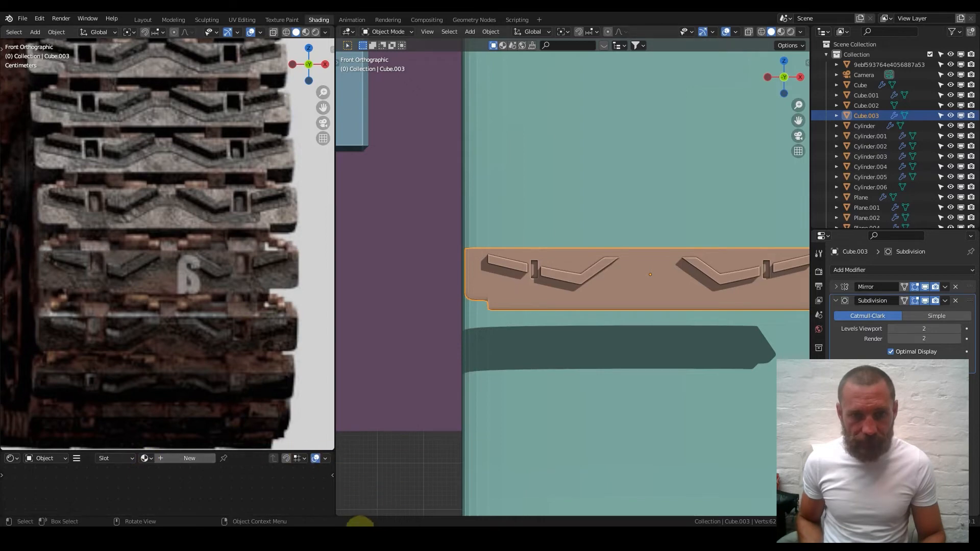
{"action": "left_click", "coordinate": [377, 535]}
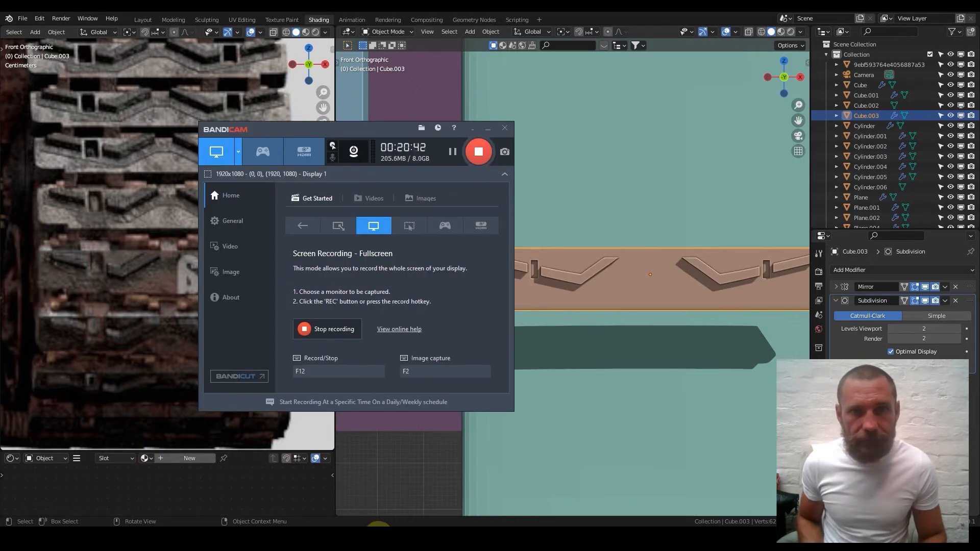
{"action": "left_click", "coordinate": [378, 534]}
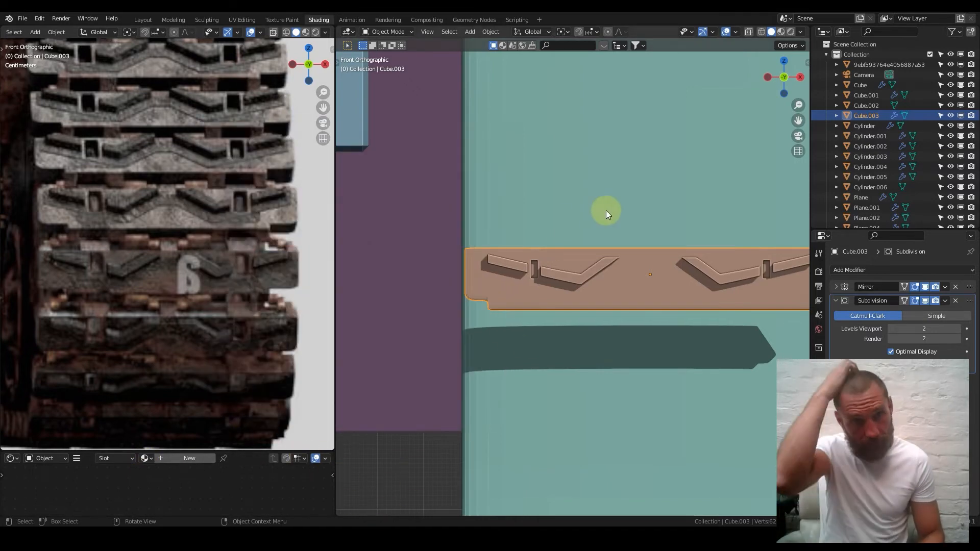
{"action": "scroll", "coordinate": [605, 211], "scroll_direction": "down", "scroll_amount": 3}
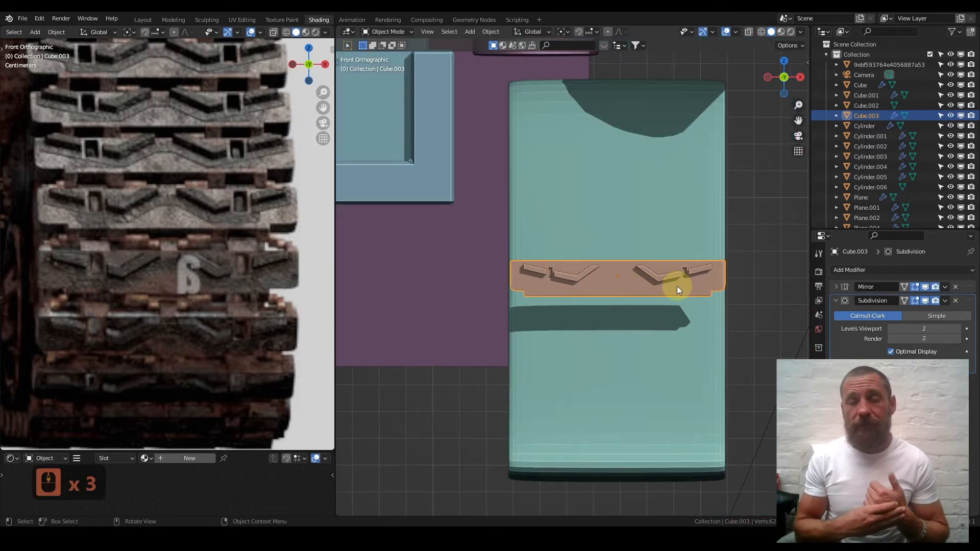
{"action": "middle_click_drag", "start_coordinate": [680, 286], "coordinate": [599, 280]}
{"action": "middle_click_drag", "start_coordinate": [700, 295], "coordinate": [730, 311]}
- Duplicate the outer side edge loop of the triangular track belt and separate it into its own object
{"action": "left_click", "coordinate": [690, 195]}
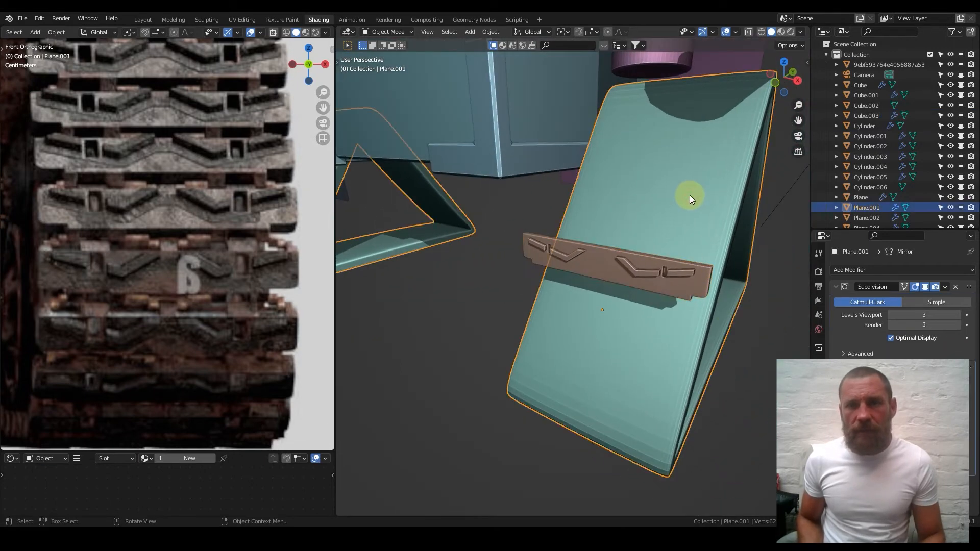
{"action": "key", "text": "shift"}
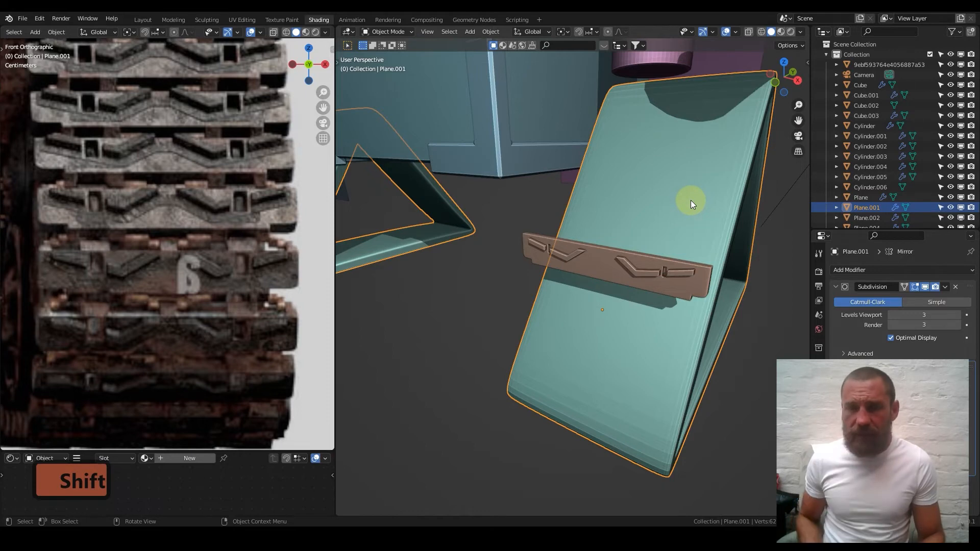
{"action": "middle_click_drag", "start_coordinate": [692, 197], "coordinate": [602, 207]}
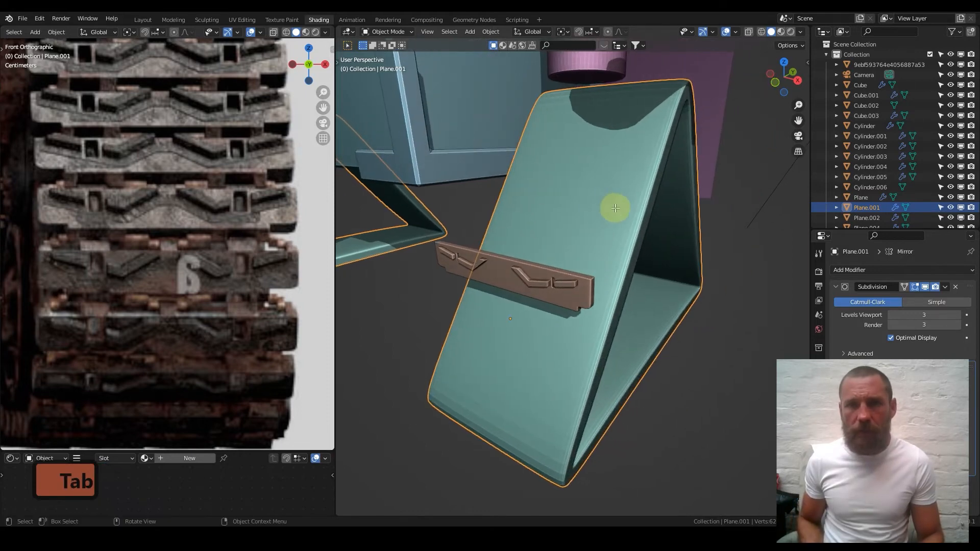
{"action": "key", "text": "Tab"}
{"action": "left_click", "coordinate": [646, 203], "text": "alt"}
{"action": "middle_click_drag", "start_coordinate": [623, 216], "coordinate": [597, 209]}
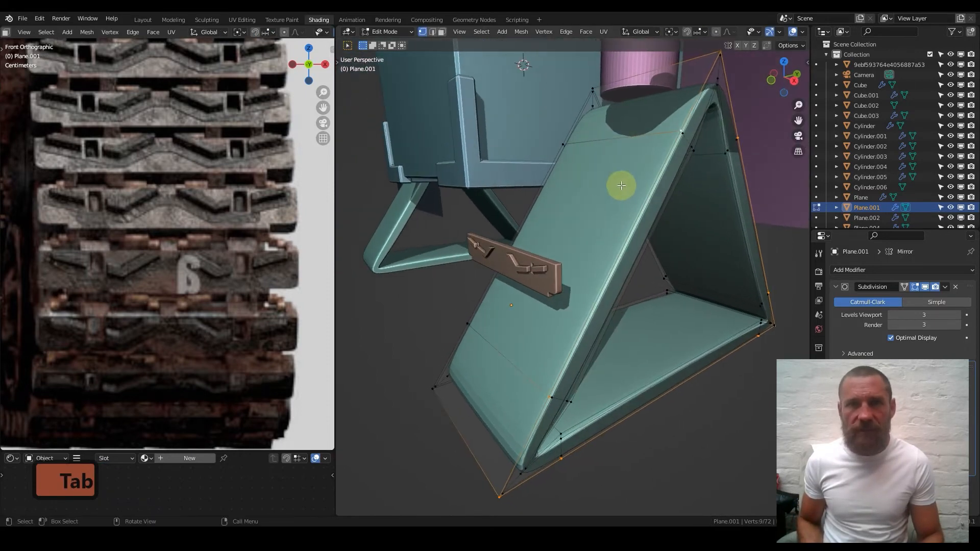
{"action": "left_click", "coordinate": [433, 31]}
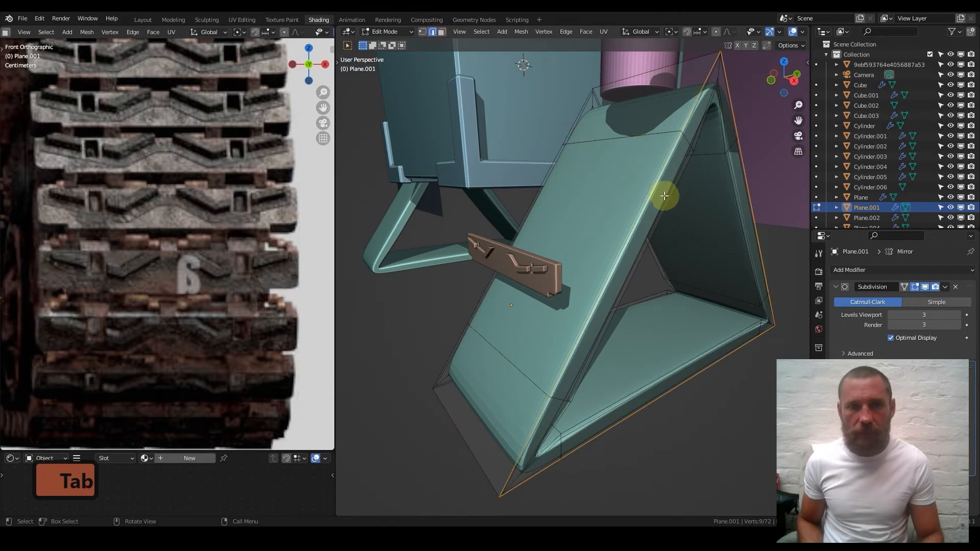
{"action": "key", "text": "shift+d"}
{"action": "key", "text": "Return"}
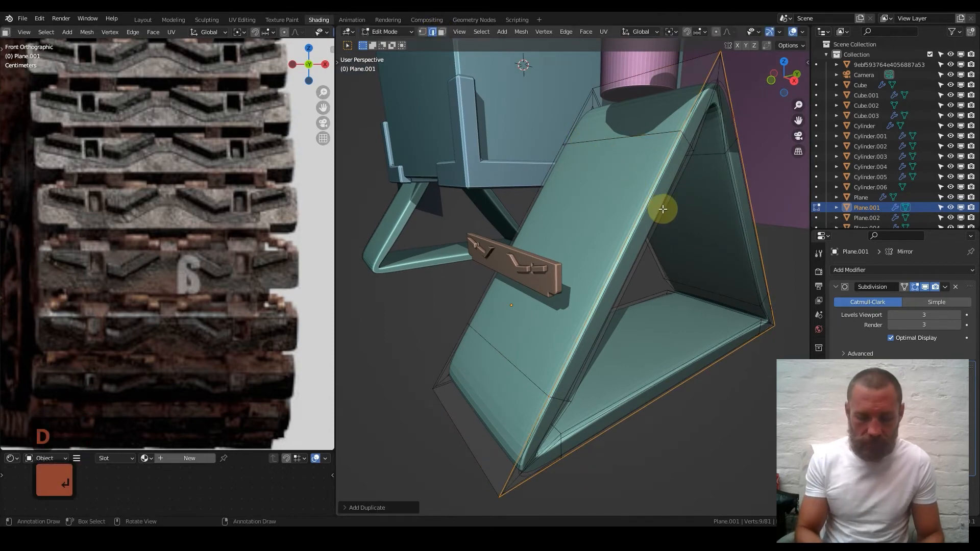
{"action": "key", "text": "p"}
{"action": "left_click", "coordinate": [663, 209]}
{"action": "key", "text": "Tab"}
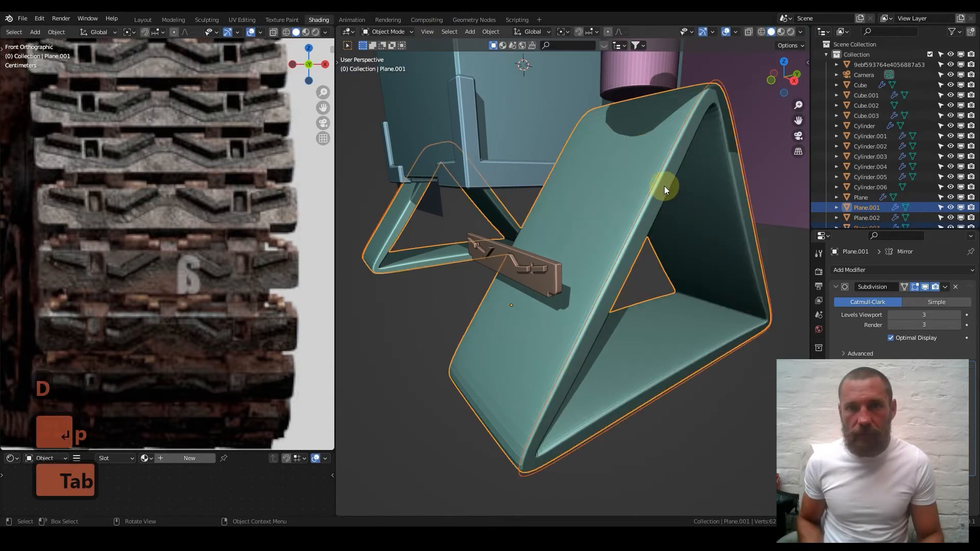
- Isolate the separated edge loop and the track link in local view, seen from the side
{"action": "left_click", "coordinate": [658, 178]}
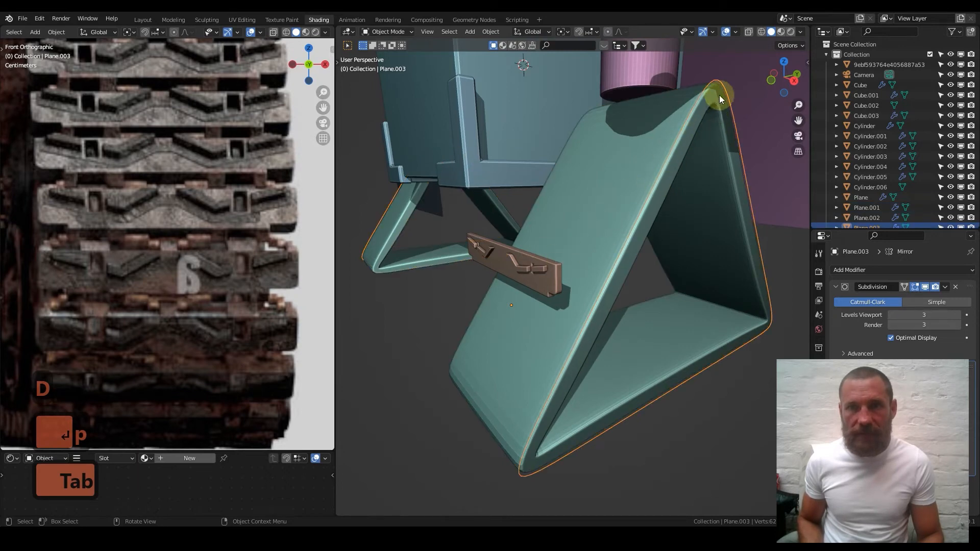
{"action": "left_click", "coordinate": [510, 266], "text": "shift"}
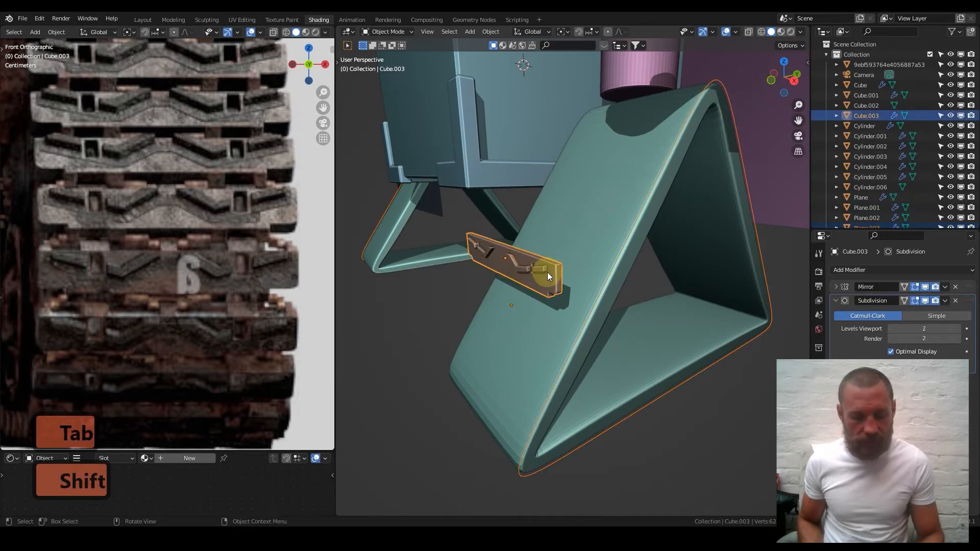
{"action": "key", "text": "KP_Divide"}
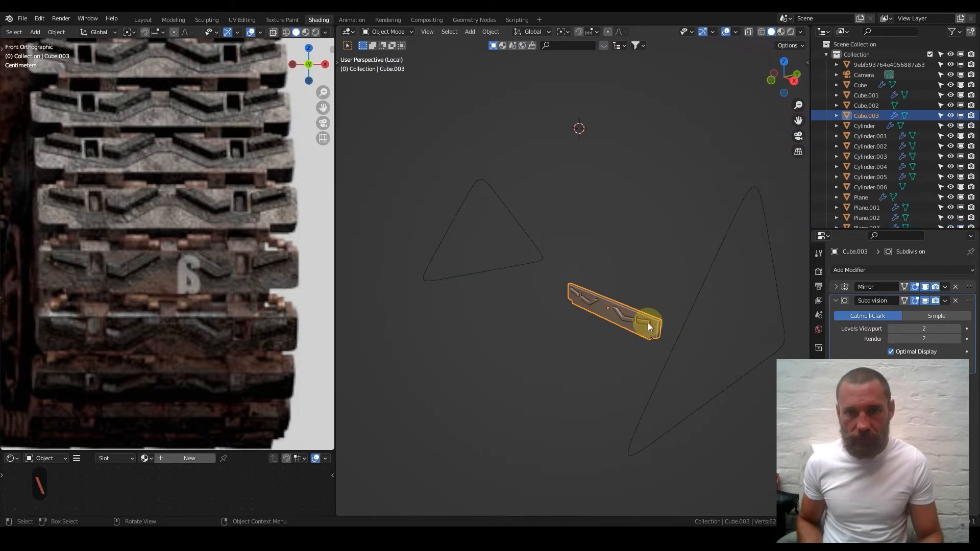
{"action": "key", "text": "KP_1"}
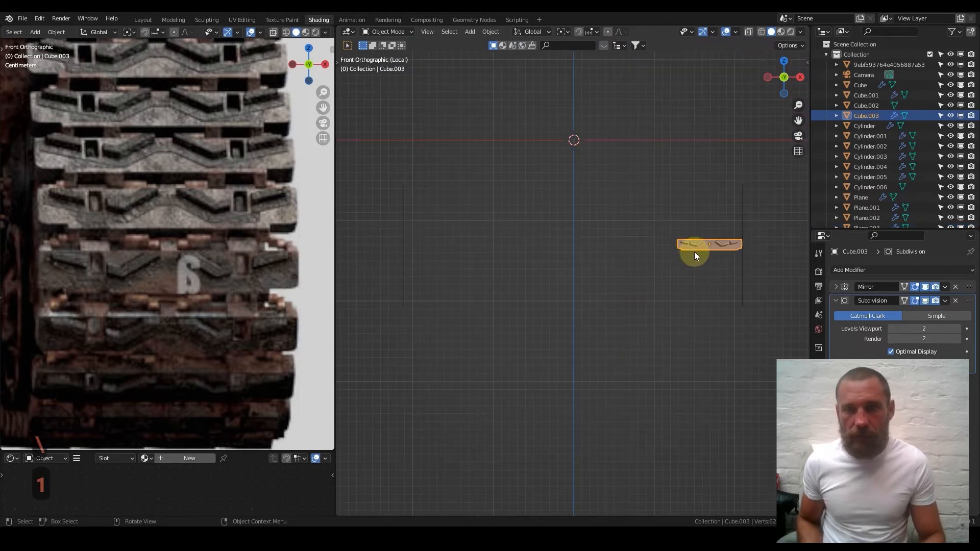
{"action": "key", "text": "KP_3"}
- Rotate the track link to match the loop's front slope and move it near the top of the triangle
{"action": "scroll", "coordinate": [540, 249], "scroll_direction": "up", "scroll_amount": 3}
{"action": "middle_click_drag", "start_coordinate": [511, 228], "coordinate": [566, 262], "text": "shift"}
{"action": "key", "text": "r"}
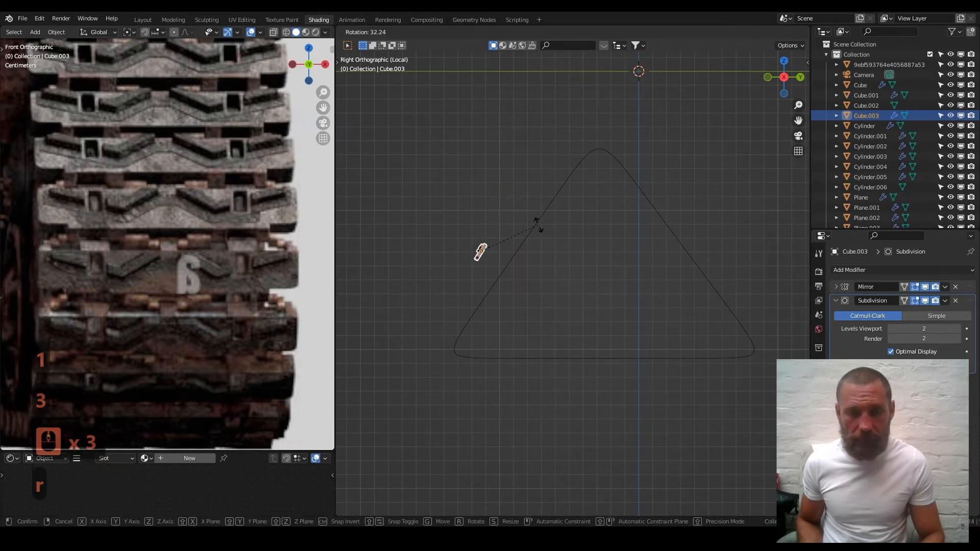
{"action": "left_click", "coordinate": [560, 236]}
{"action": "key", "text": "g"}
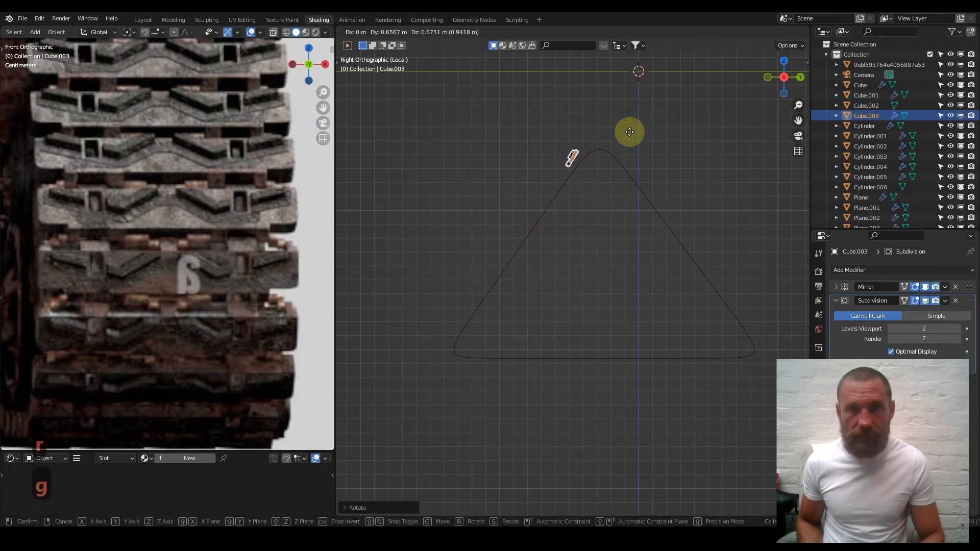
{"action": "left_click", "coordinate": [628, 134]}
- Fit the link flush against the upper front slope of the loop, fine-tuning its rotation by about 4.6 degrees
{"action": "middle_click_drag", "start_coordinate": [585, 236], "coordinate": [603, 312], "text": "shift"}
{"action": "scroll", "coordinate": [604, 280], "scroll_direction": "up", "scroll_amount": 7}
{"action": "middle_click_drag", "start_coordinate": [664, 179], "coordinate": [584, 215], "text": "shift"}
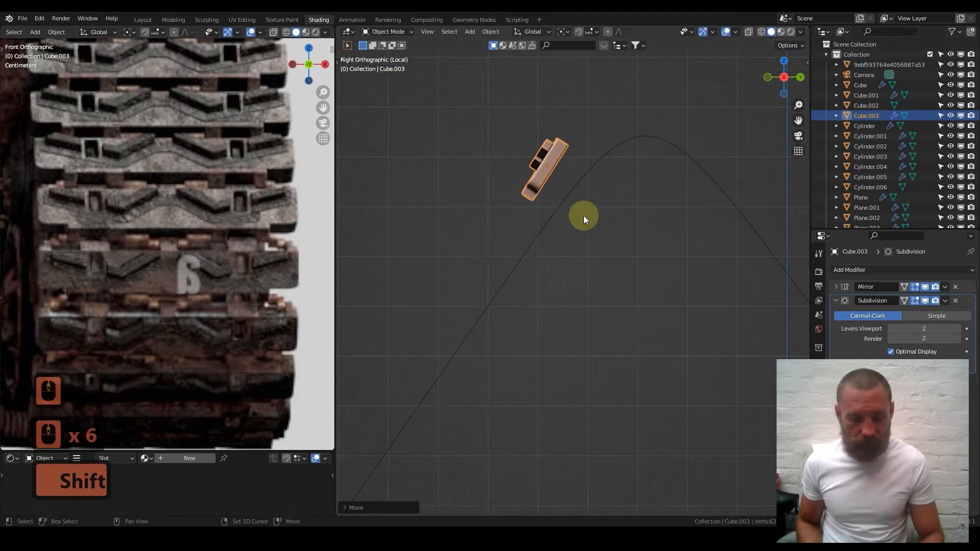
{"action": "key", "text": "g"}
{"action": "left_click", "coordinate": [617, 201]}
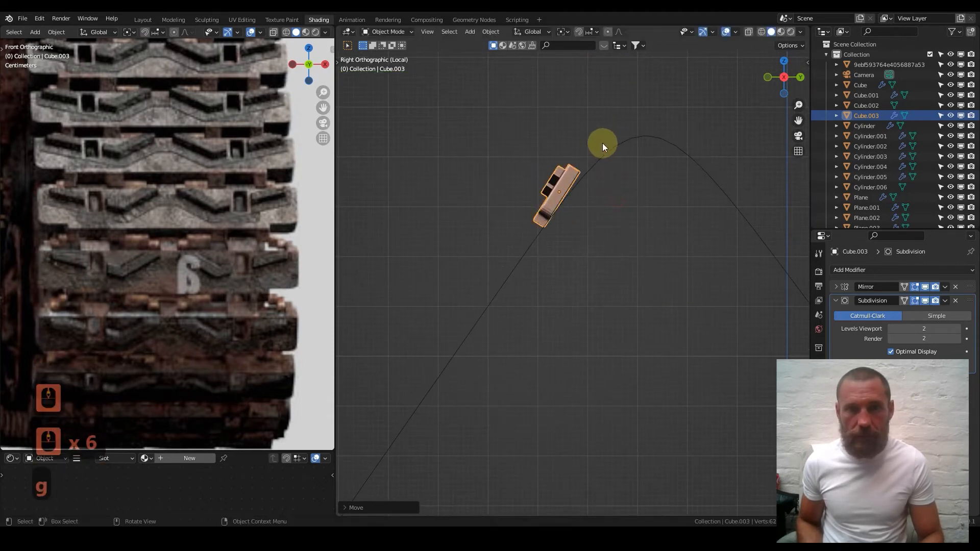
{"action": "key", "text": "r"}
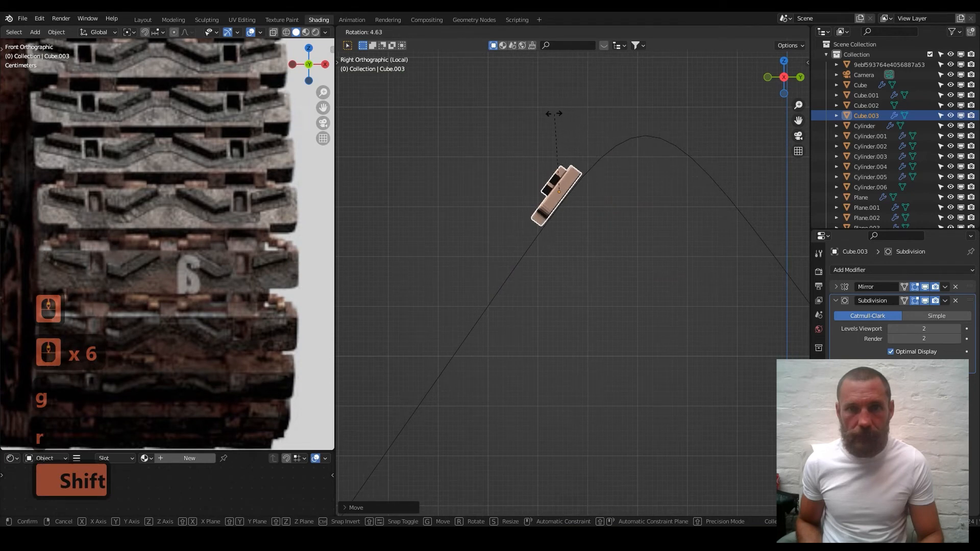
{"action": "left_click", "coordinate": [552, 115]}
{"action": "key", "text": "g"}
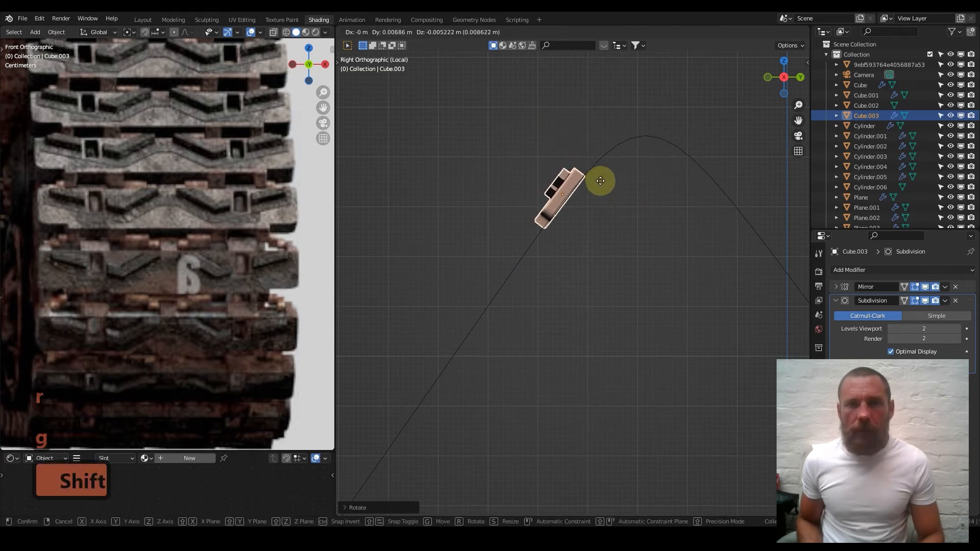
{"action": "left_click", "coordinate": [592, 198]}
- Set the transform orientation to Local
{"action": "scroll", "coordinate": [551, 276], "scroll_direction": "down", "scroll_amount": 2}
{"action": "middle_click_drag", "start_coordinate": [551, 276], "coordinate": [649, 186], "text": "shift"}
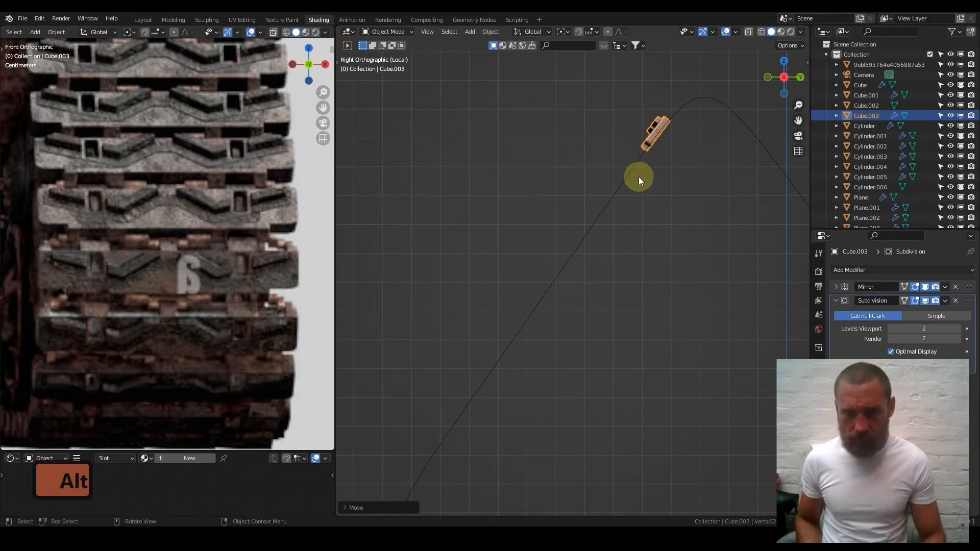
{"action": "key", "text": "comma"}
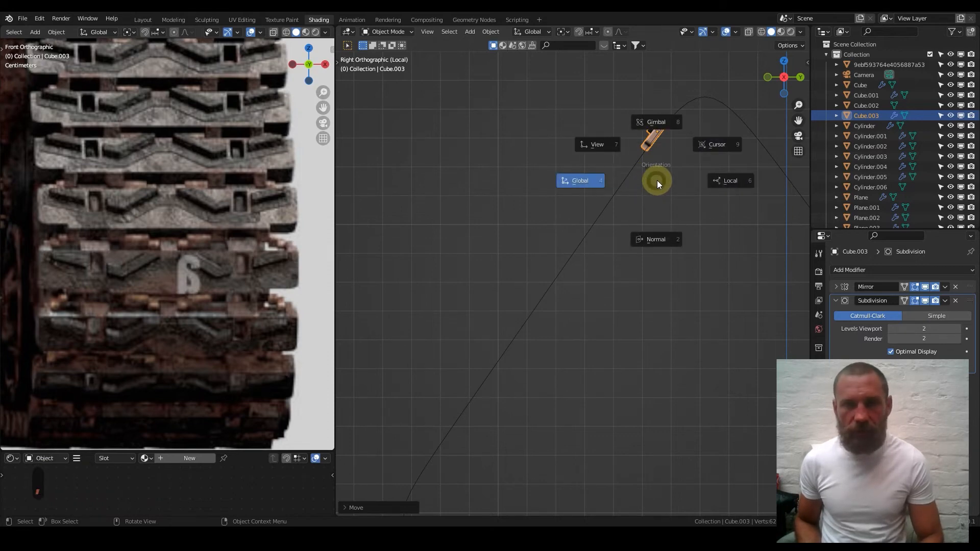
{"action": "left_click", "coordinate": [723, 179]}
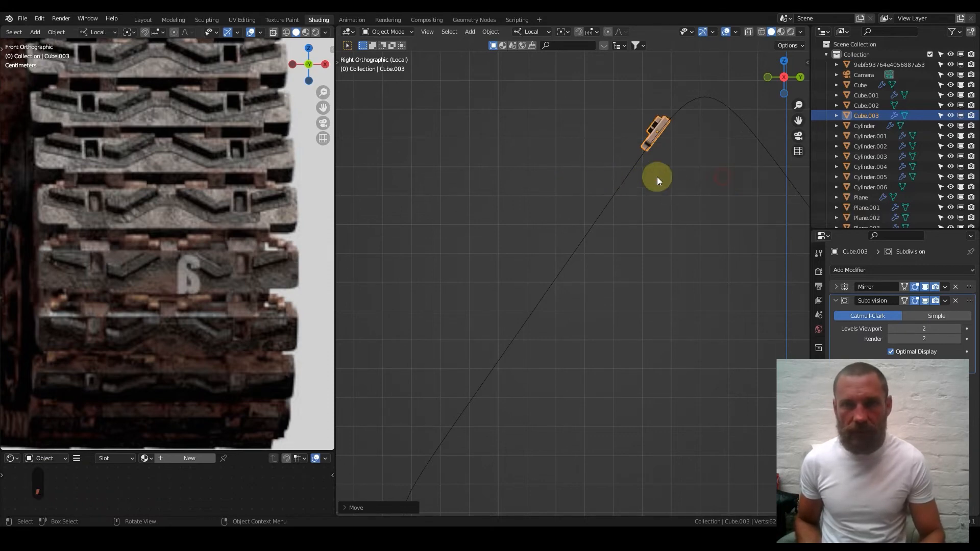
- Try moving the link along its local X, Y and Z axes to find the one that follows the slope
{"action": "scroll", "coordinate": [641, 200], "scroll_direction": "up", "scroll_amount": 5, "text": "shift"}
{"action": "key", "text": "x"}
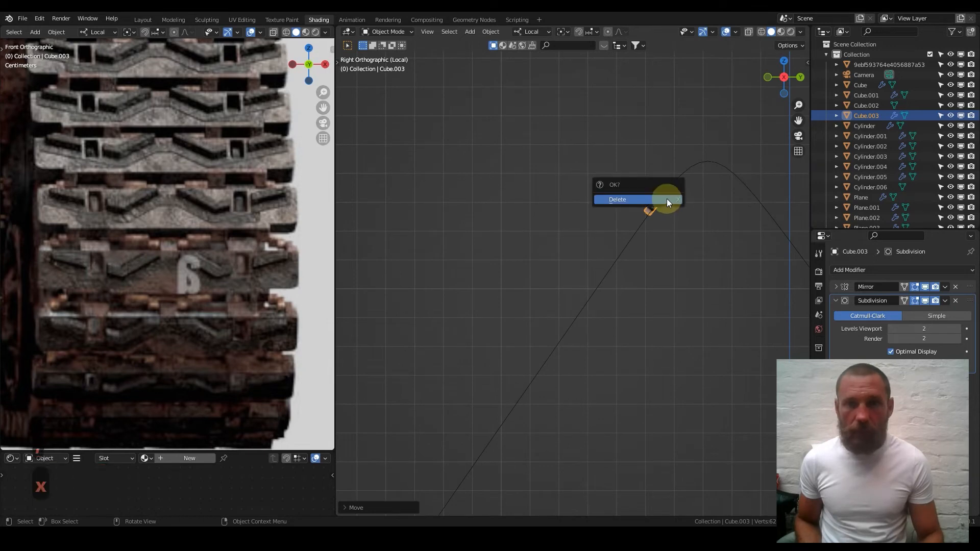
{"action": "key", "text": "g"}
{"action": "key", "text": "x"}
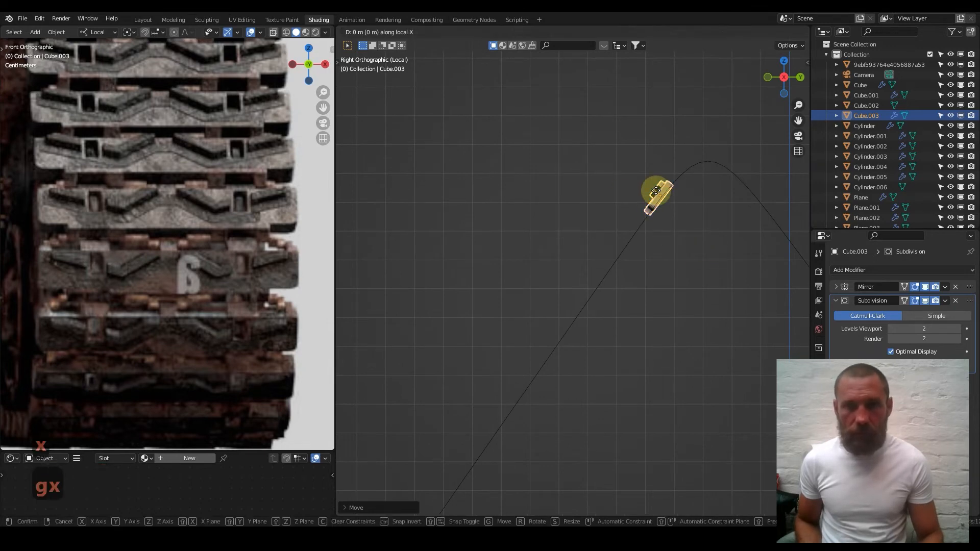
{"action": "right_click", "coordinate": [654, 194]}
{"action": "key", "text": "g"}
{"action": "key", "text": "y"}
{"action": "right_click", "coordinate": [630, 208]}
{"action": "key", "text": "g"}
{"action": "key", "text": "z"}
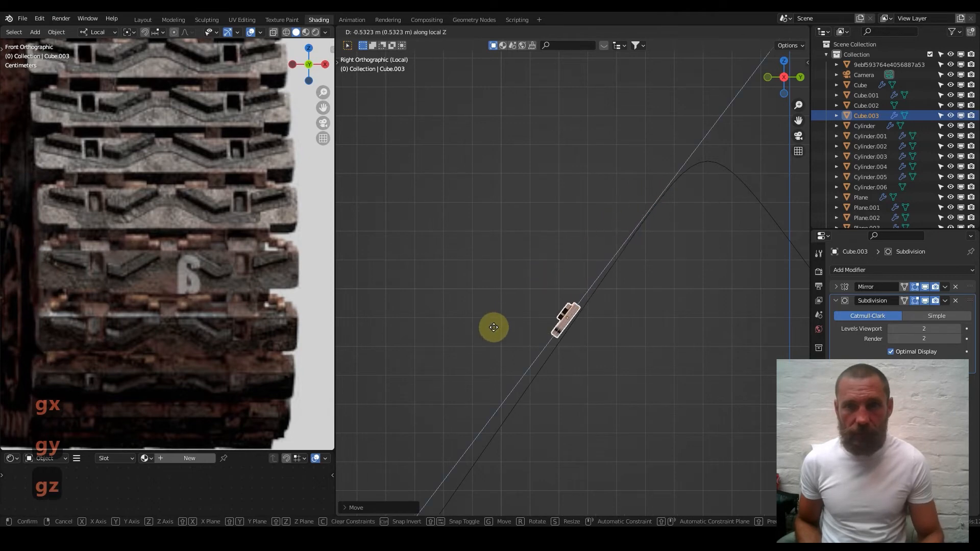
{"action": "left_click", "coordinate": [627, 240]}
- Create a linked duplicate of the link about 0.15 m down the slope along its local Z axis
{"action": "scroll", "coordinate": [709, 157], "scroll_direction": "up", "scroll_amount": 4}
{"action": "middle_click_drag", "start_coordinate": [708, 157], "coordinate": [630, 167], "text": "shift"}
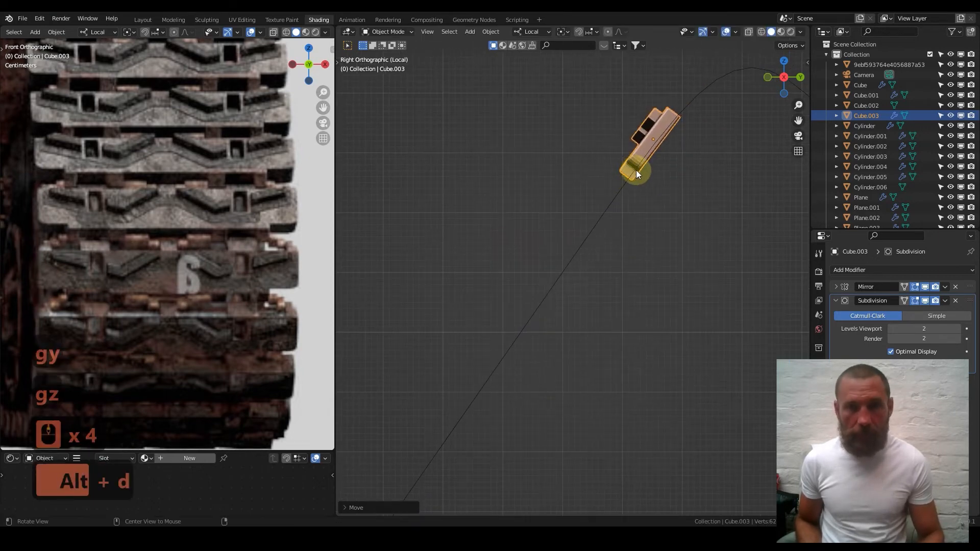
{"action": "key", "text": "alt+d"}
{"action": "key", "text": "z"}
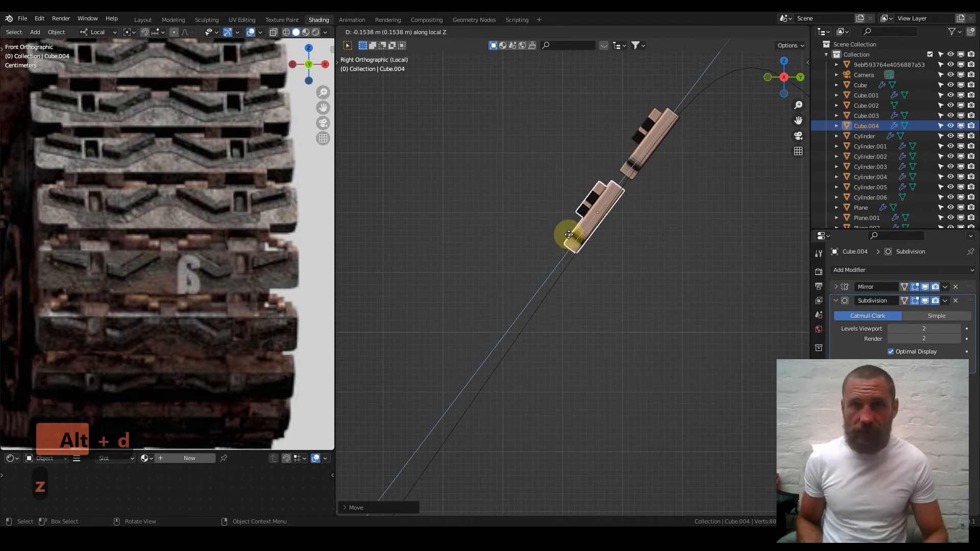
{"action": "left_click", "coordinate": [565, 236]}
- Add a third link as a linked duplicate about 0.16 m below the second along local Z
{"action": "scroll", "coordinate": [590, 208], "scroll_direction": "down", "scroll_amount": 3}
{"action": "middle_click_drag", "start_coordinate": [590, 208], "coordinate": [620, 154], "text": "shift"}
{"action": "key", "text": "alt+d"}
{"action": "key", "text": "z"}
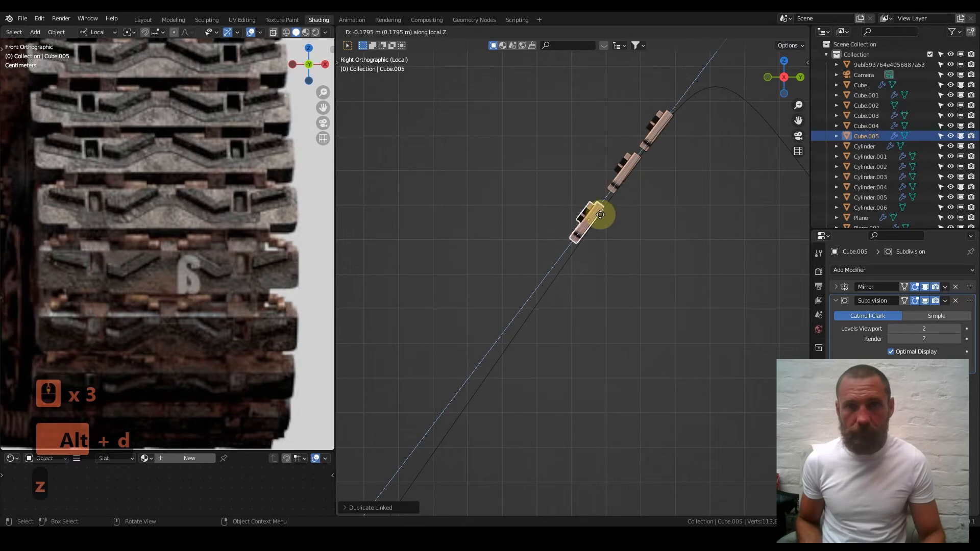
{"action": "key", "text": "shift"}
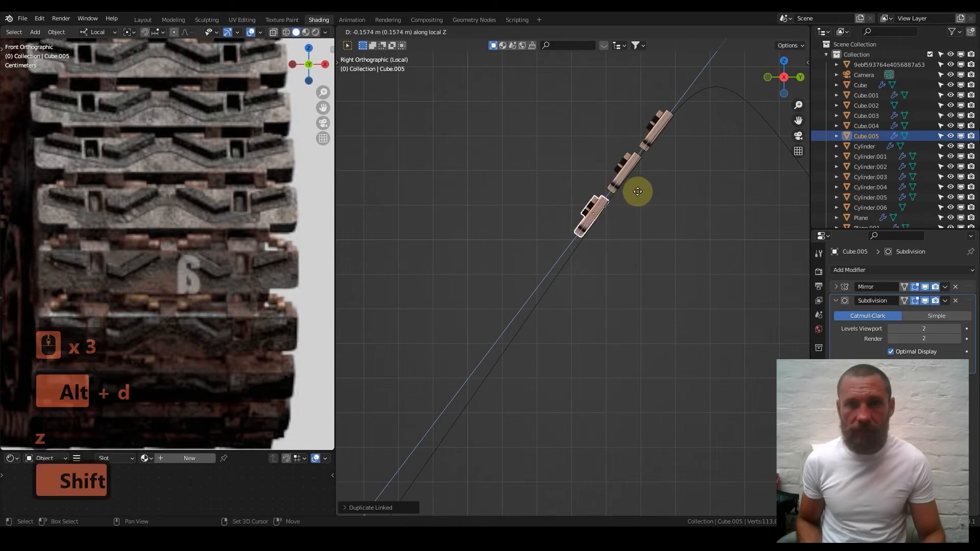
{"action": "left_click", "coordinate": [632, 195]}
- Add a fourth link as a linked duplicate about 0.16 m below the third along local Z
{"action": "middle_click_drag", "start_coordinate": [627, 199], "coordinate": [691, 157], "text": "shift"}
{"action": "key", "text": "alt+d"}
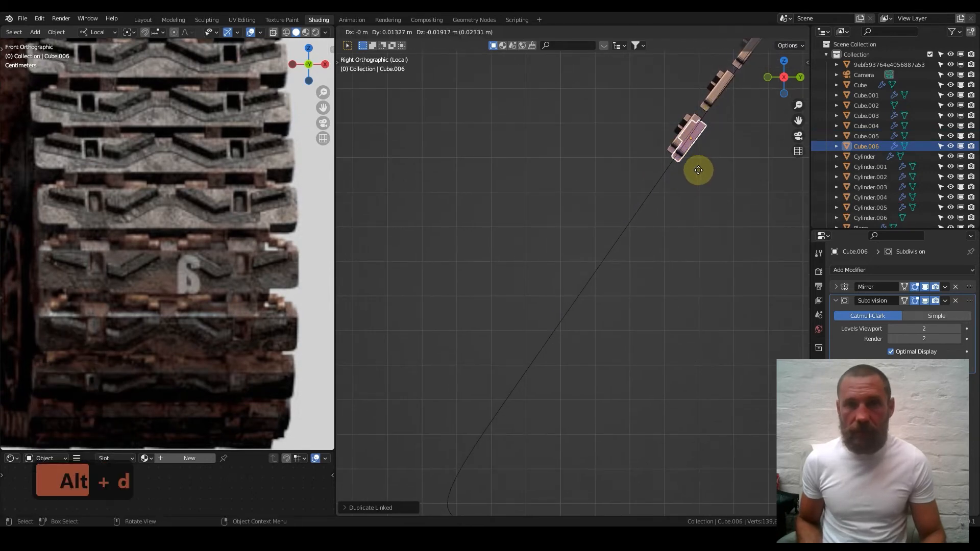
{"action": "key", "text": "z"}
{"action": "key", "text": "shift"}
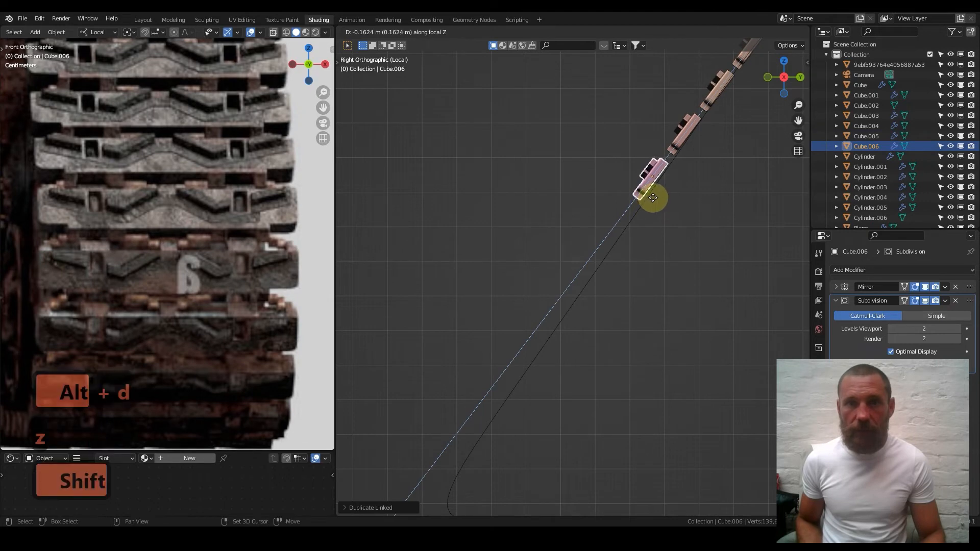
{"action": "left_click", "coordinate": [653, 196]}
- Select the four lowest links and place linked duplicates of them about 0.64 m down the slope along local Z
{"action": "middle_click_drag", "start_coordinate": [663, 184], "coordinate": [591, 259], "text": "shift"}
{"action": "left_click_drag", "start_coordinate": [528, 108], "coordinate": [698, 291]}
{"action": "left_click_drag", "start_coordinate": [460, 328], "coordinate": [611, 349], "text": "ctrl"}
{"action": "scroll", "coordinate": [614, 348], "scroll_direction": "down", "scroll_amount": 2}
{"action": "middle_click_drag", "start_coordinate": [611, 247], "coordinate": [663, 149], "text": "shift"}
{"action": "scroll", "coordinate": [636, 223], "scroll_direction": "up", "scroll_amount": 1}
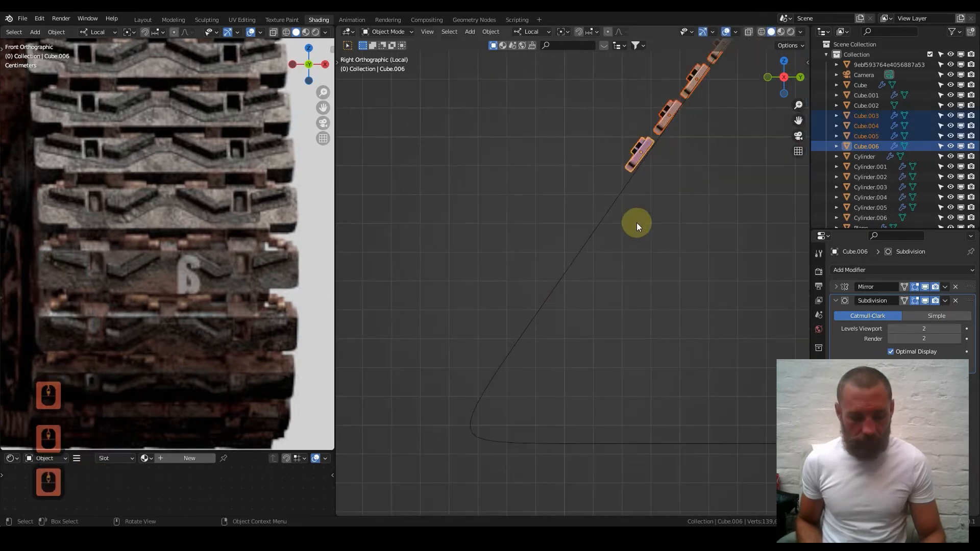
{"action": "key", "text": "alt+d"}
{"action": "key", "text": "z"}
{"action": "key", "text": "shift"}
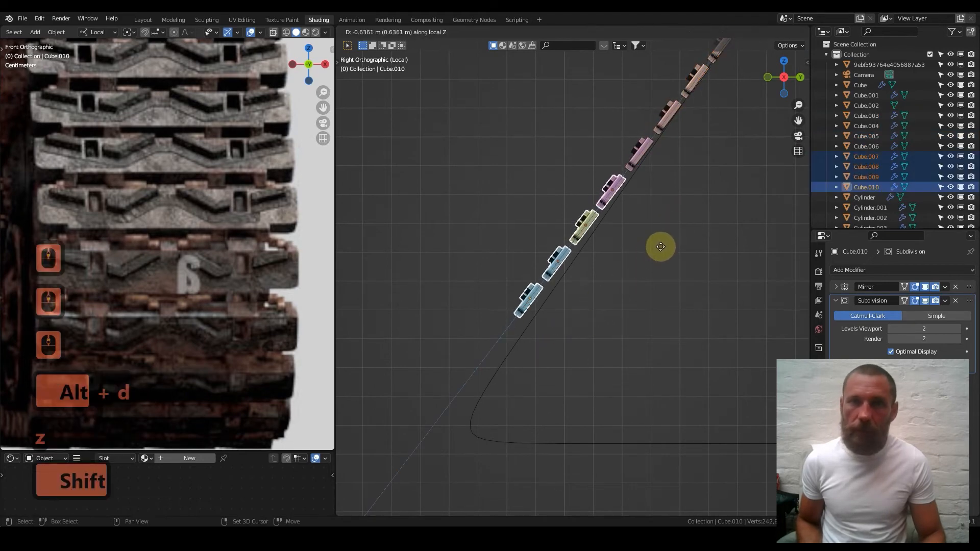
{"action": "left_click", "coordinate": [652, 251]}
- Set the pivot to a 3D cursor at the upper end of the four new links and rotate them about -2° toward the outline
{"action": "middle_click_drag", "start_coordinate": [535, 307], "coordinate": [609, 216], "text": "shift"}
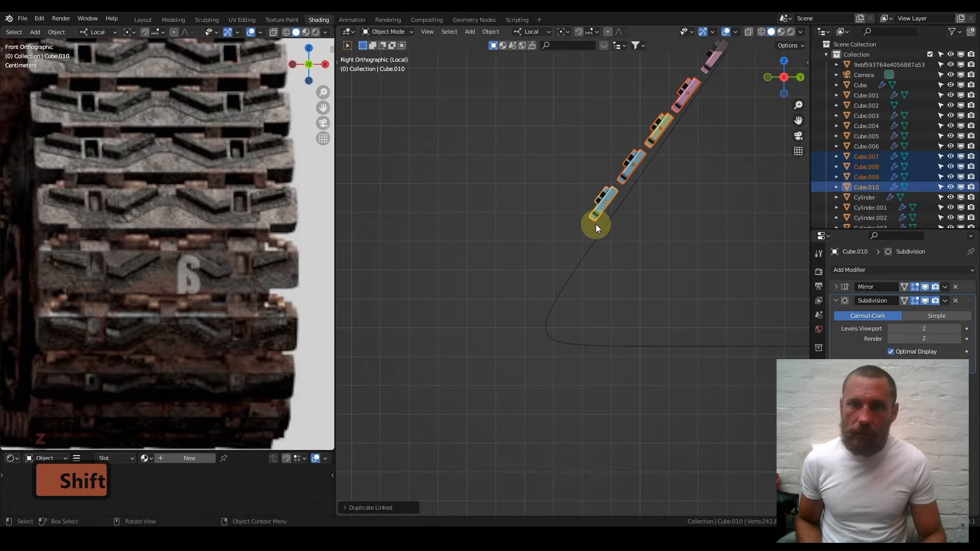
{"action": "middle_click_drag", "start_coordinate": [674, 131], "coordinate": [583, 203], "text": "shift"}
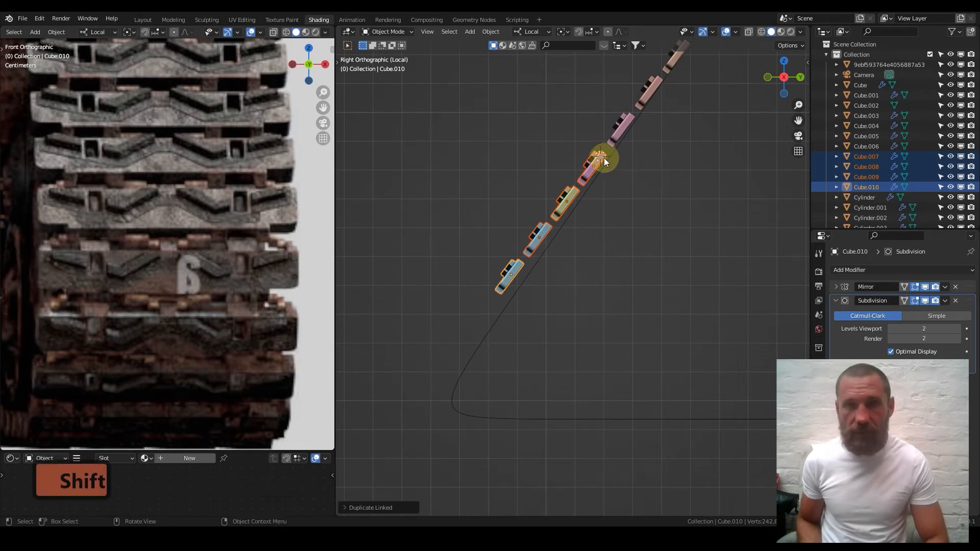
{"action": "key", "text": "period"}
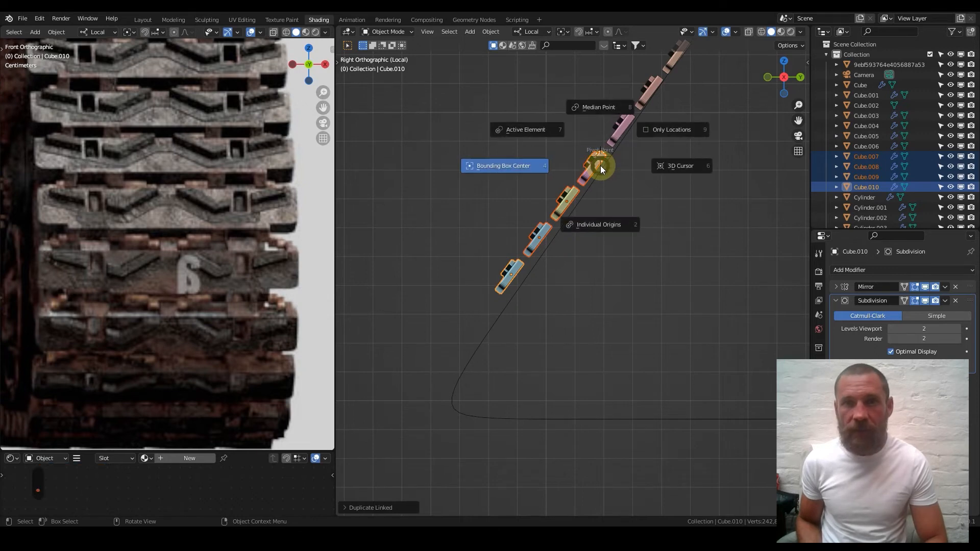
{"action": "left_click", "coordinate": [684, 166]}
{"action": "scroll", "coordinate": [633, 165], "scroll_direction": "up", "scroll_amount": 2}
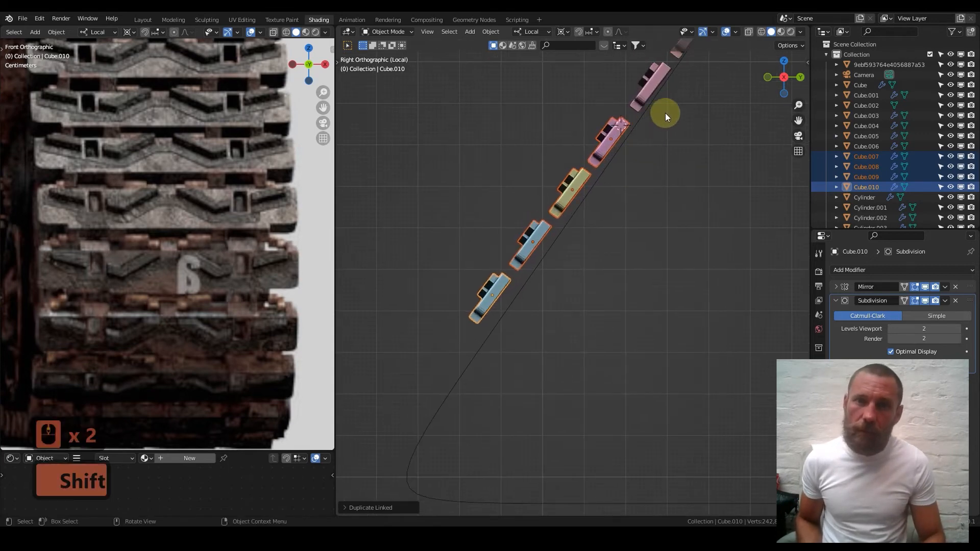
{"action": "key", "text": "r"}
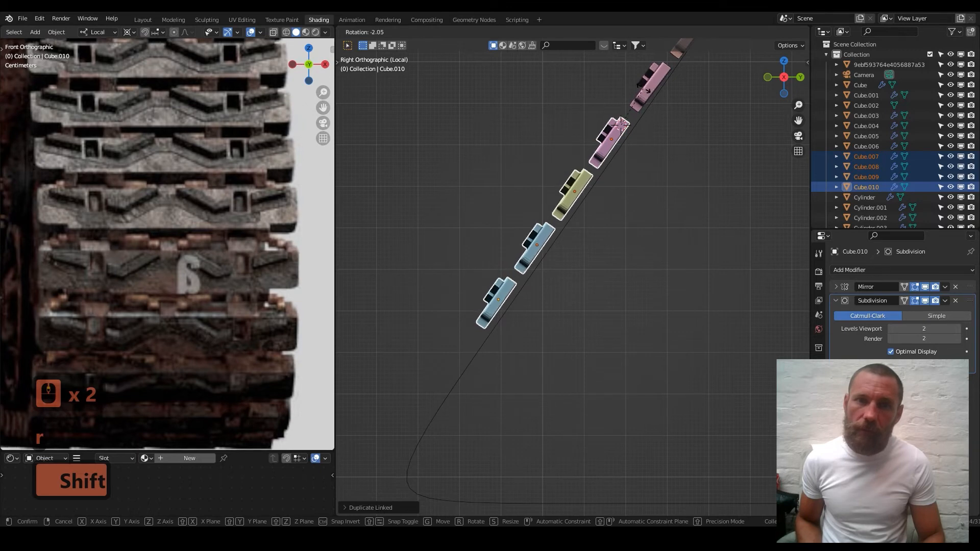
{"action": "left_click", "coordinate": [642, 90]}
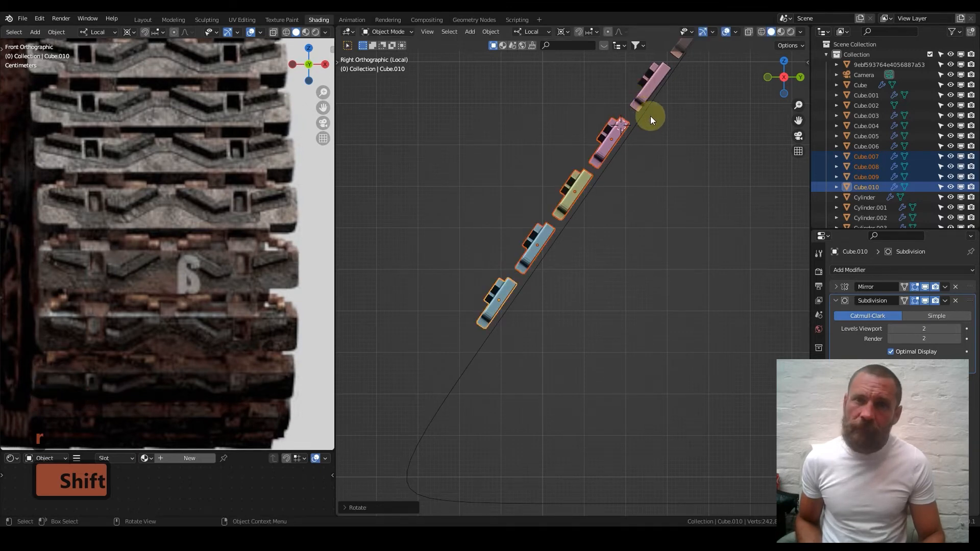
- Select only the three lowest links and place linked duplicates of them down the slope along local Z, continuing the chain
{"action": "middle_click_drag", "start_coordinate": [555, 305], "coordinate": [658, 104], "text": "shift"}
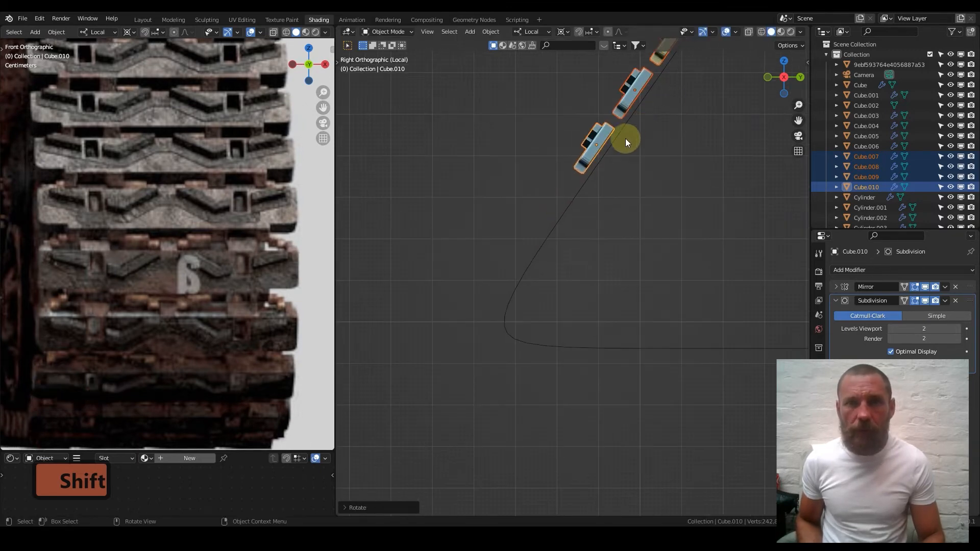
{"action": "left_click_drag", "start_coordinate": [620, 122], "coordinate": [620, 127], "text": "shift"}
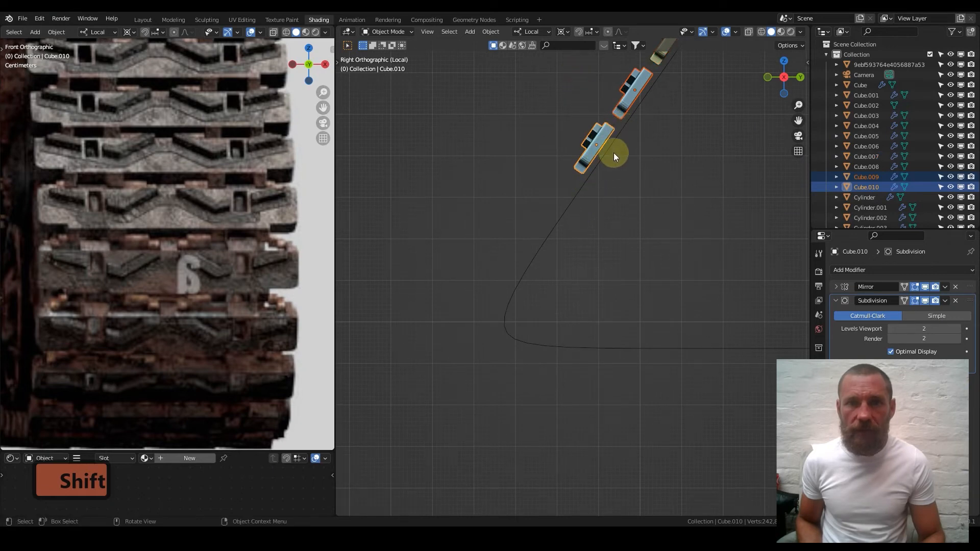
{"action": "middle_click_drag", "start_coordinate": [592, 105], "coordinate": [564, 170], "text": "shift"}
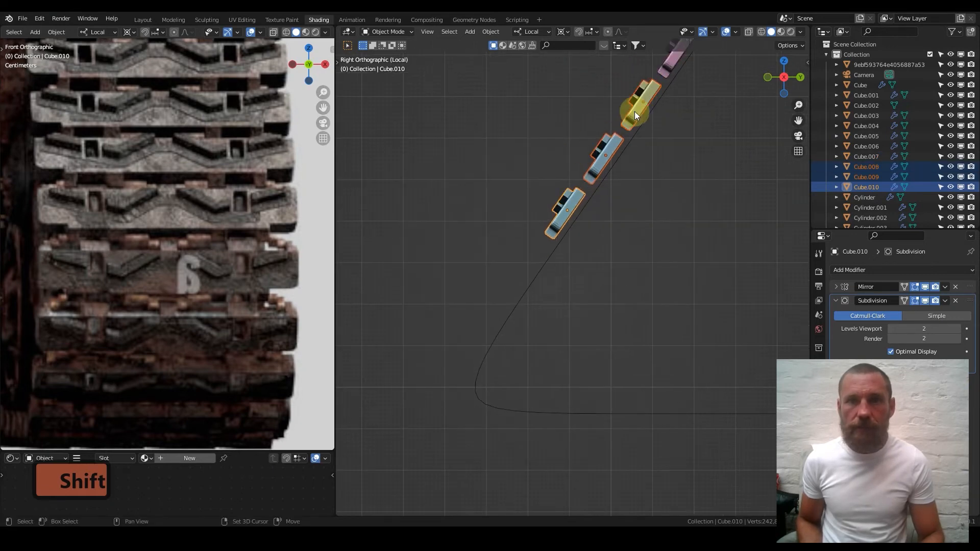
{"action": "scroll", "coordinate": [627, 127], "scroll_direction": "down", "scroll_amount": 2}
{"action": "key", "text": "alt+d"}
{"action": "key", "text": "z"}
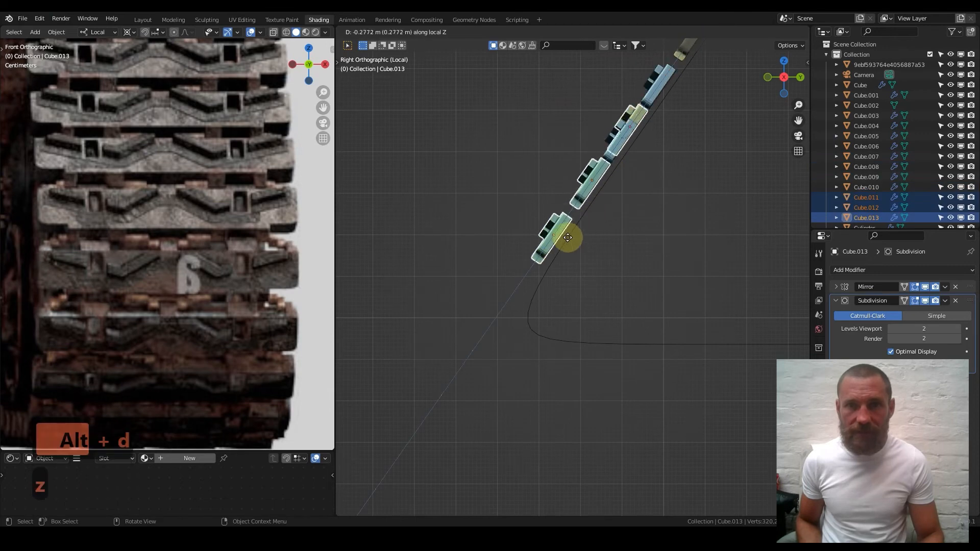
{"action": "left_click", "coordinate": [509, 300]}
- Rotate the three new links about -1.5° around the 3D cursor placed at the upper end of the topmost one
{"action": "middle_click_drag", "start_coordinate": [508, 300], "coordinate": [531, 200], "text": "shift"}
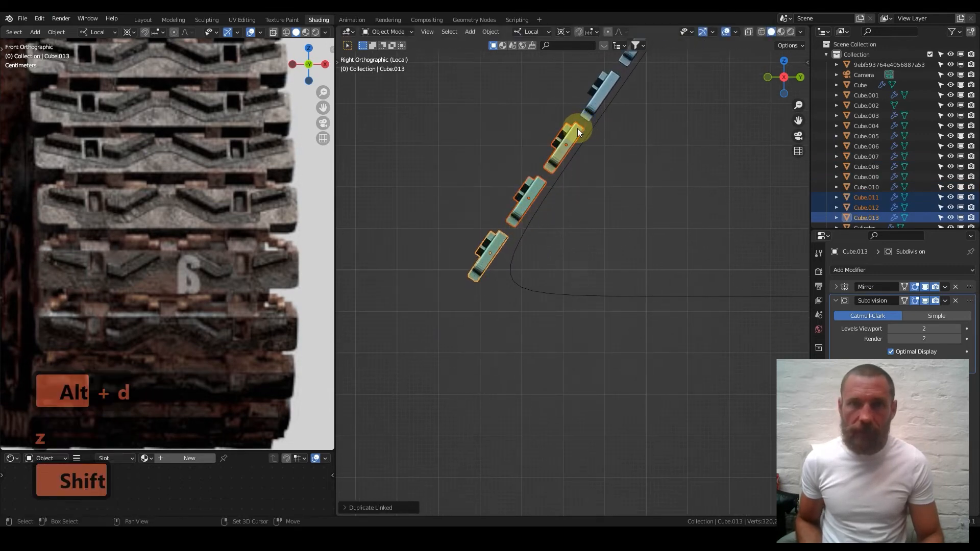
{"action": "key", "text": "r"}
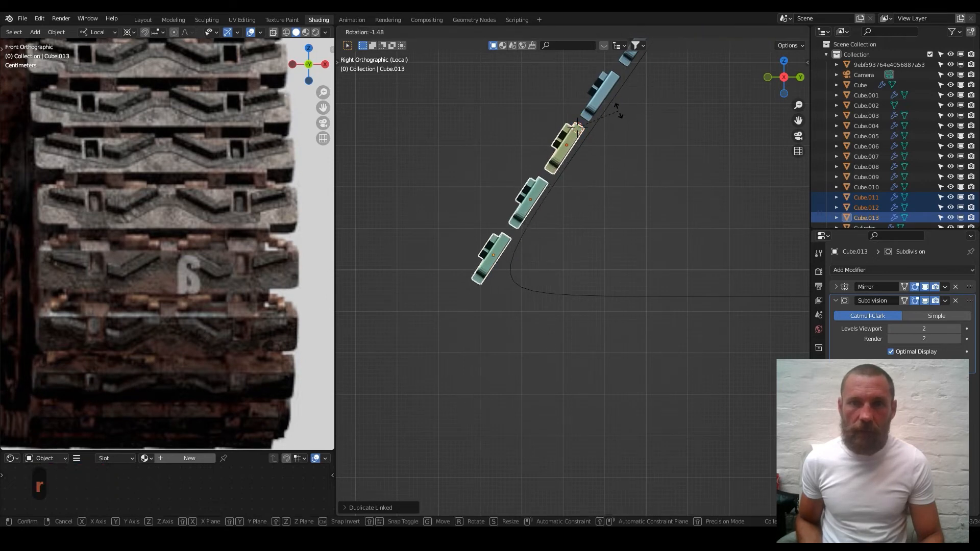
{"action": "key", "text": "shift"}
{"action": "left_click", "coordinate": [574, 158]}
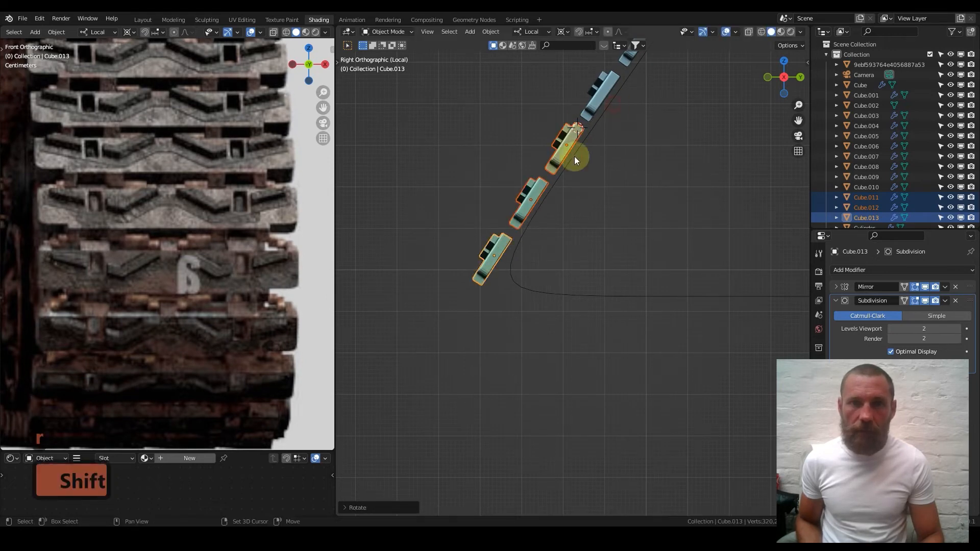
- Rotate the lowest link steeper around a 3D cursor at its centre and move it against the start of the outline's lower corner
{"action": "left_click", "coordinate": [528, 260]}
{"action": "left_click", "coordinate": [492, 261]}
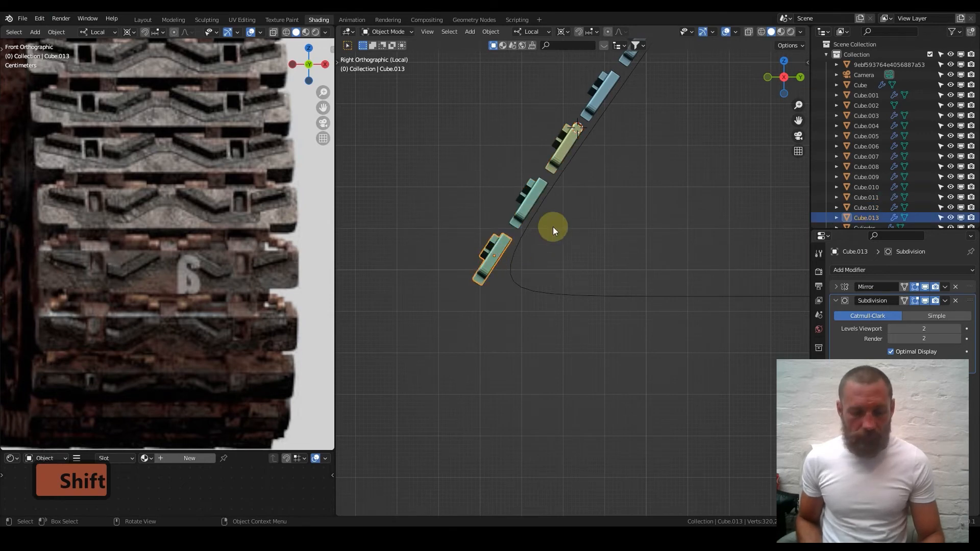
{"action": "key", "text": "r"}
{"action": "right_click", "coordinate": [549, 218]}
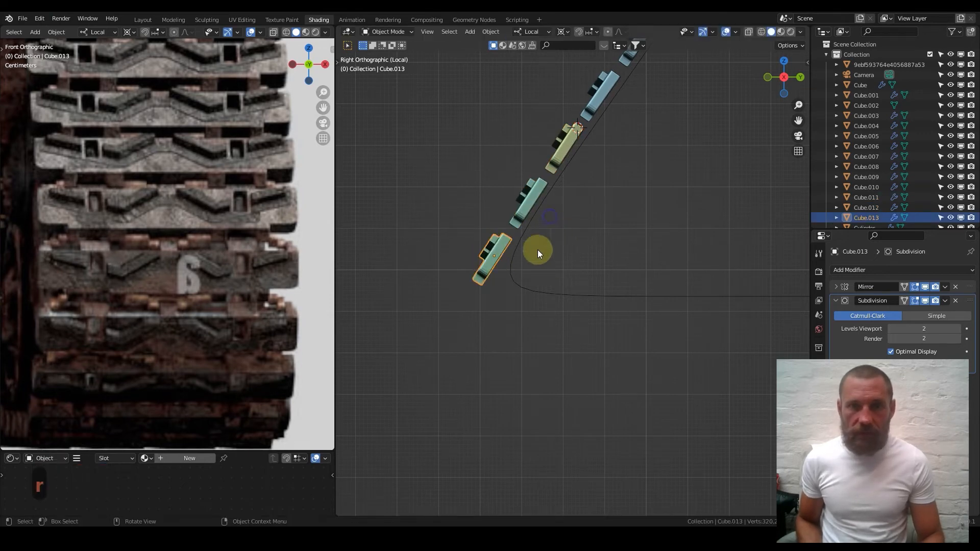
{"action": "right_click", "coordinate": [494, 256], "text": "shift"}
{"action": "key", "text": "r"}
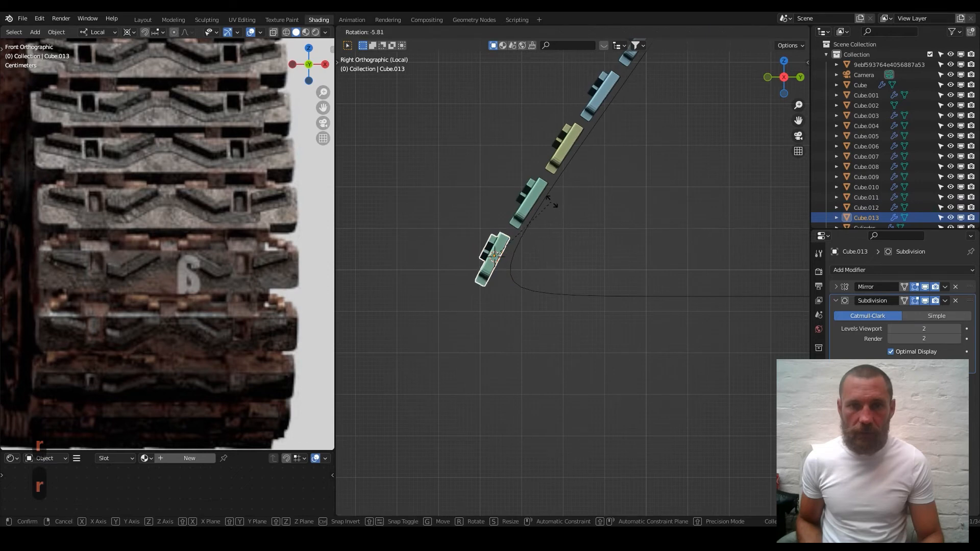
{"action": "left_click", "coordinate": [536, 191]}
{"action": "key", "text": "g"}
{"action": "key", "text": "shift"}
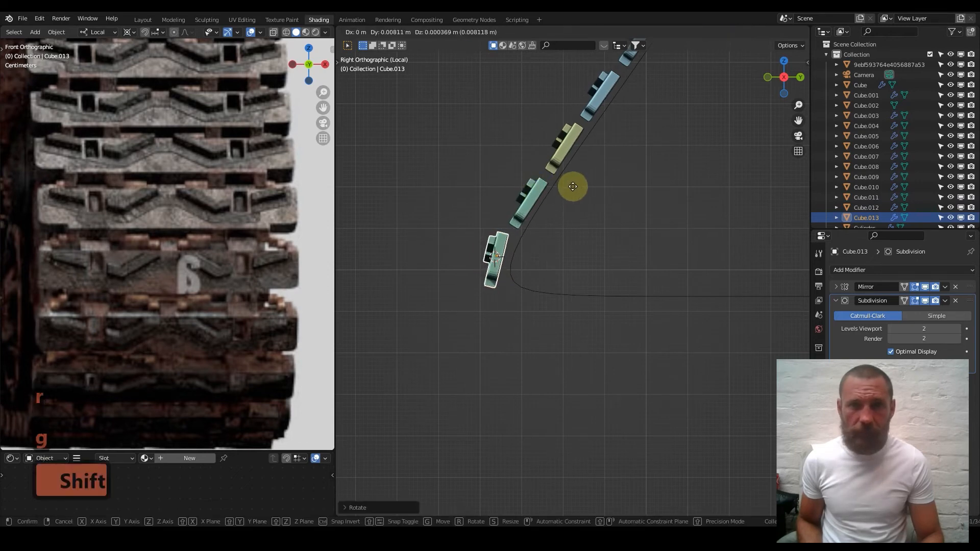
{"action": "left_click", "coordinate": [518, 251]}
{"action": "scroll", "coordinate": [535, 252], "scroll_direction": "down", "scroll_amount": 3}
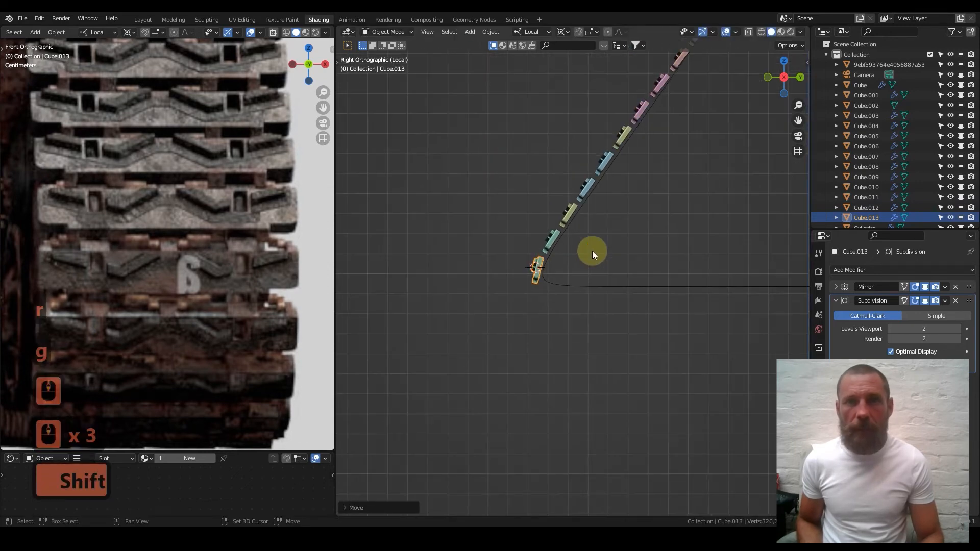
{"action": "scroll", "coordinate": [490, 301], "scroll_direction": "up", "scroll_amount": 2}
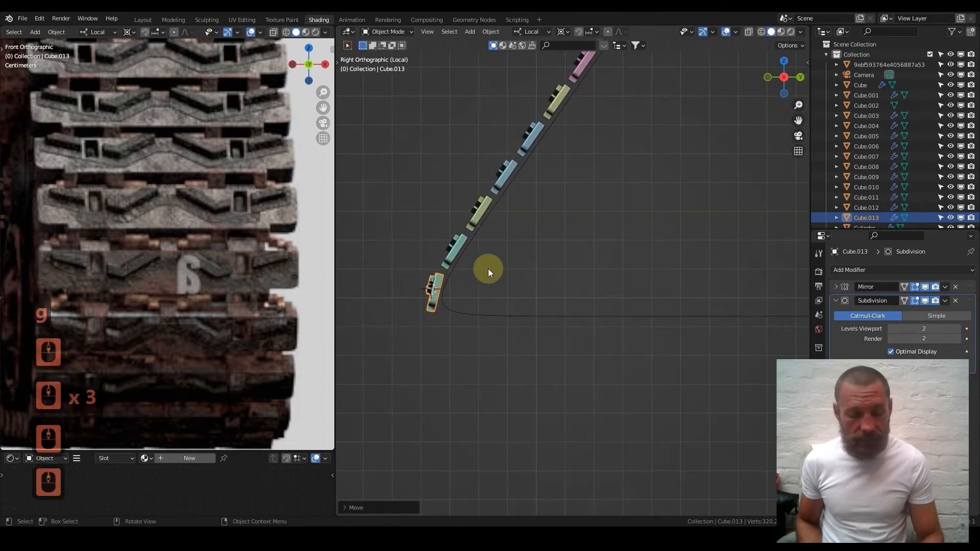
{"action": "key", "text": "shift"}
{"action": "key", "text": "shift+d"}
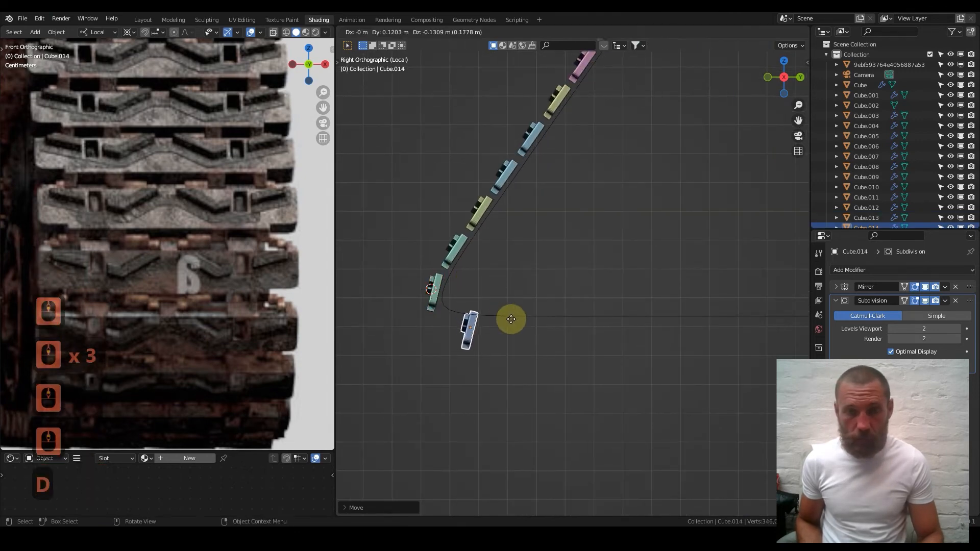
{"action": "left_click", "coordinate": [639, 228]}
{"action": "key", "text": "x"}
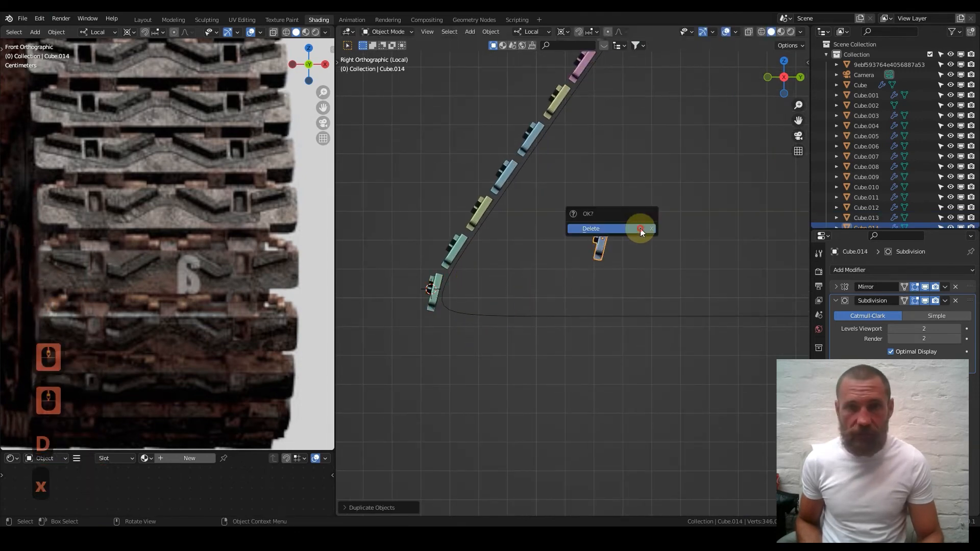
{"action": "left_click", "coordinate": [640, 228]}
- Add a linked duplicate of the lowest link just beyond the outline's lower corner and place the 3D cursor at its centre
{"action": "left_click", "coordinate": [429, 304]}
{"action": "key", "text": "alt+d"}
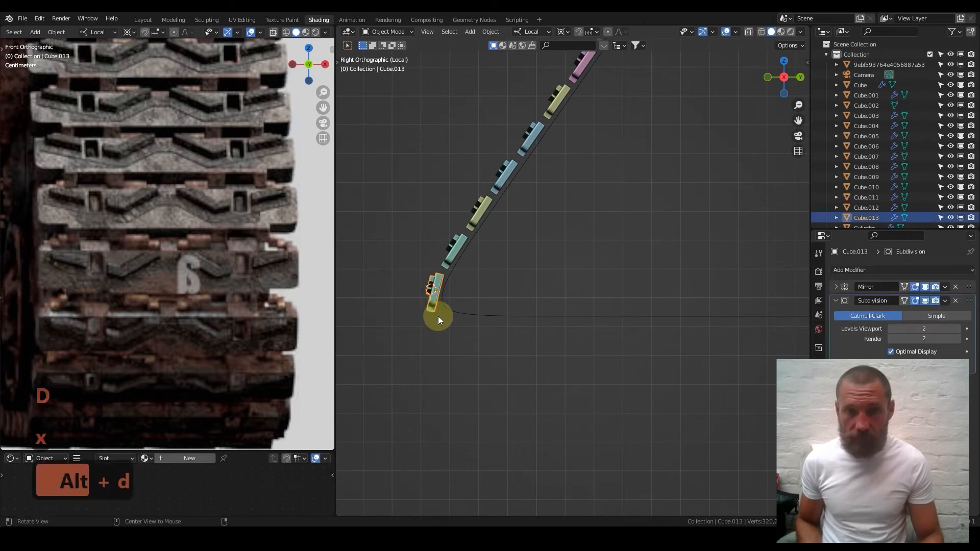
{"action": "left_click", "coordinate": [461, 334]}
{"action": "key", "text": "r"}
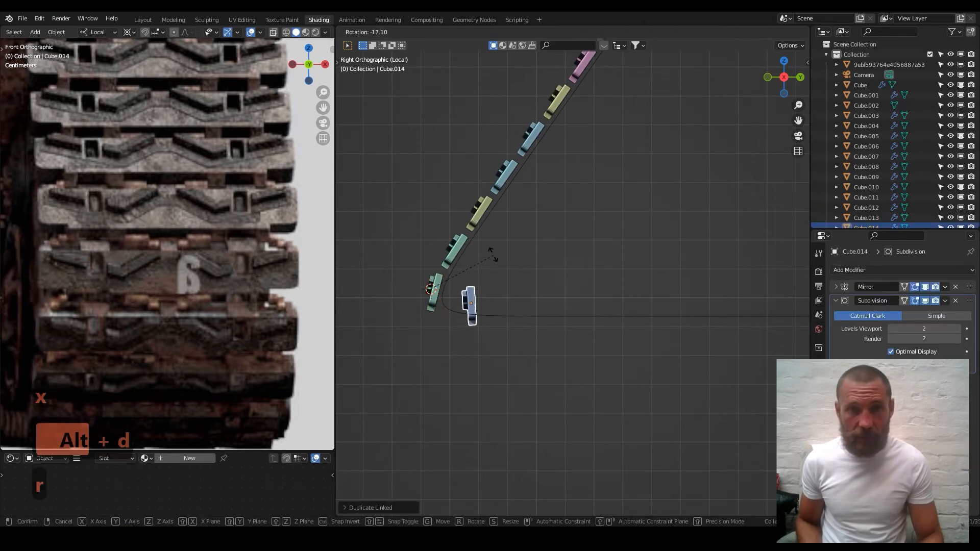
{"action": "left_click", "coordinate": [490, 252]}
{"action": "right_click", "coordinate": [464, 312], "text": "shift"}
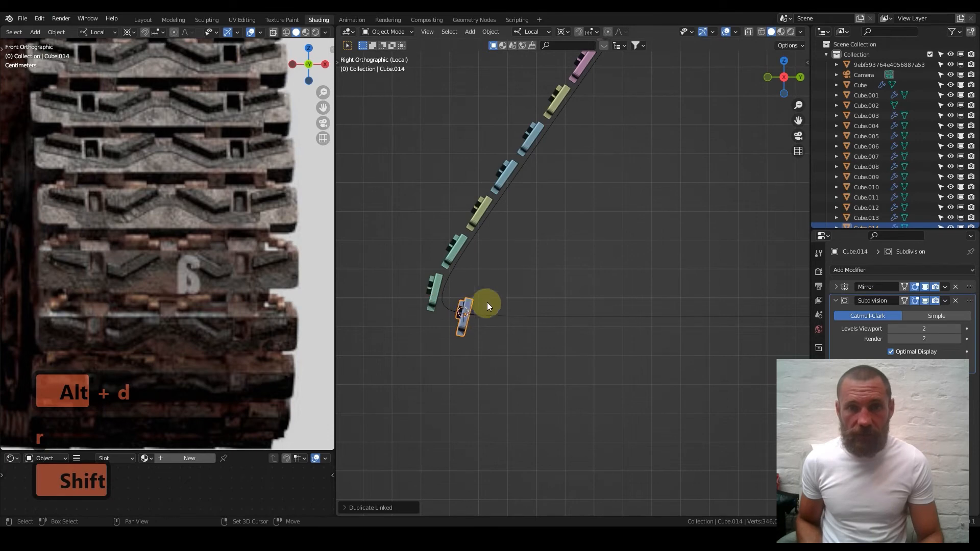
- Rotate the new link to lie nearly flat and move it under the outline's lower corner, next to the previous link
{"action": "key", "text": "r"}
{"action": "left_click", "coordinate": [436, 270]}
{"action": "key", "text": "g"}
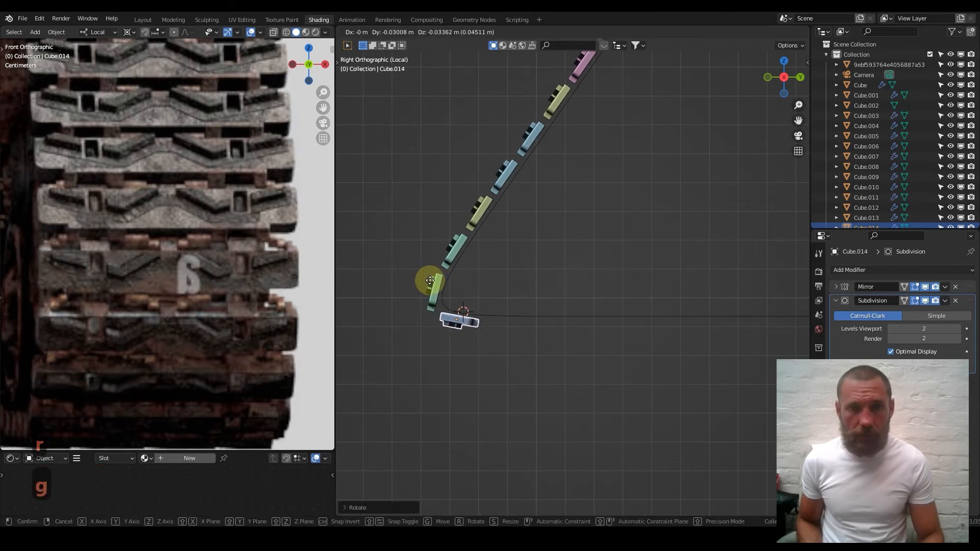
{"action": "left_click", "coordinate": [447, 269]}
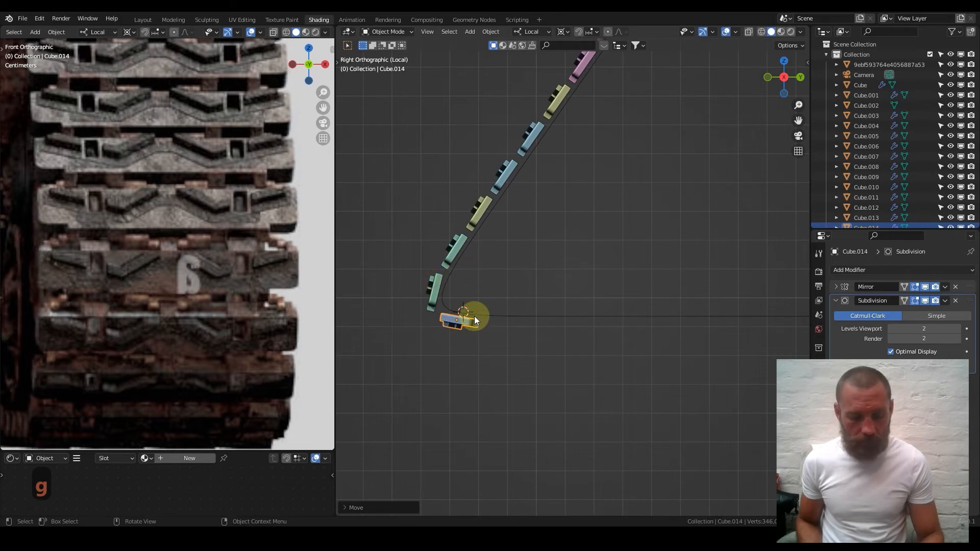
- Add a linked duplicate about 0.2 m further along the bottom edge and rotate it about -10° around its centre to lie horizontal
{"action": "key", "text": "alt+d"}
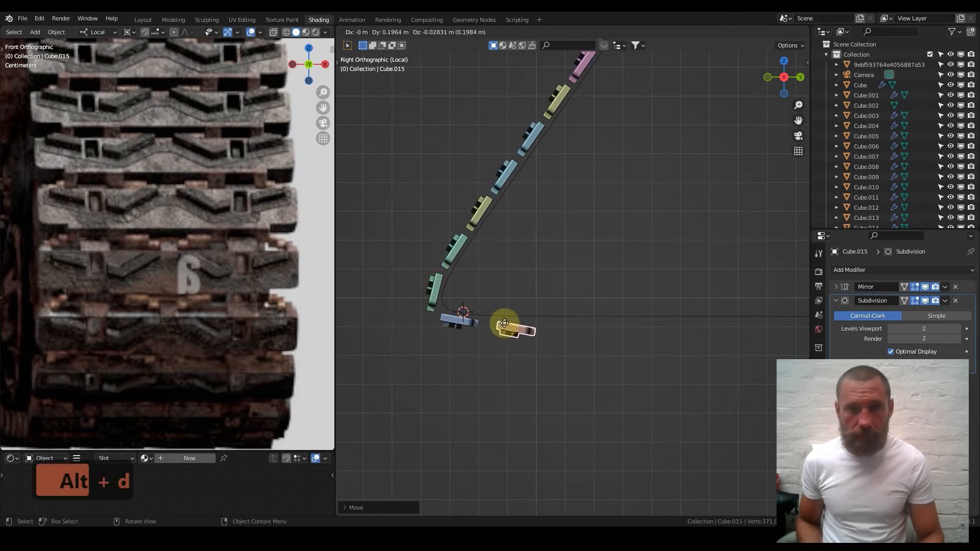
{"action": "left_click", "coordinate": [504, 323]}
{"action": "scroll", "coordinate": [490, 337], "scroll_direction": "up", "scroll_amount": 4}
{"action": "middle_click_drag", "start_coordinate": [486, 341], "coordinate": [586, 313], "text": "shift"}
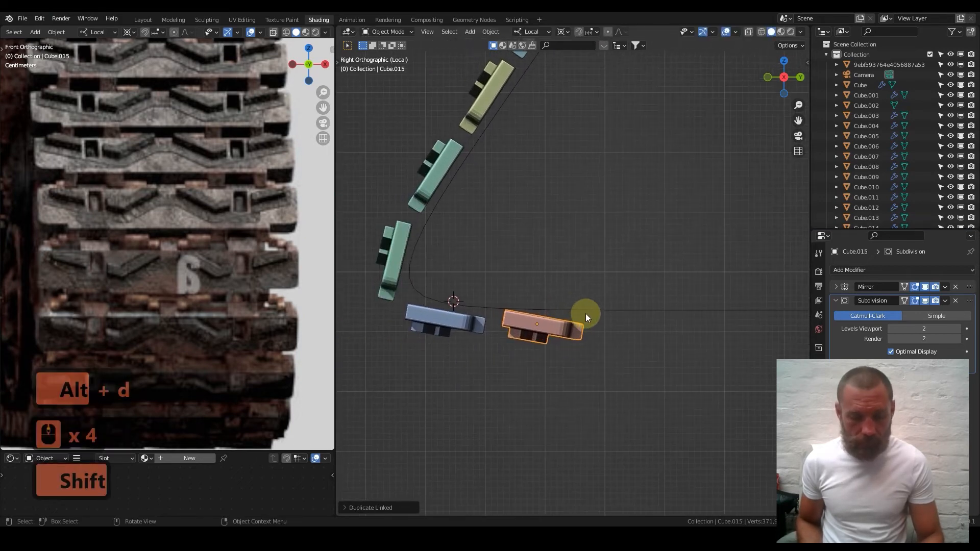
{"action": "key", "text": "r"}
{"action": "right_click", "coordinate": [584, 298]}
{"action": "right_click", "coordinate": [532, 324], "text": "shift"}
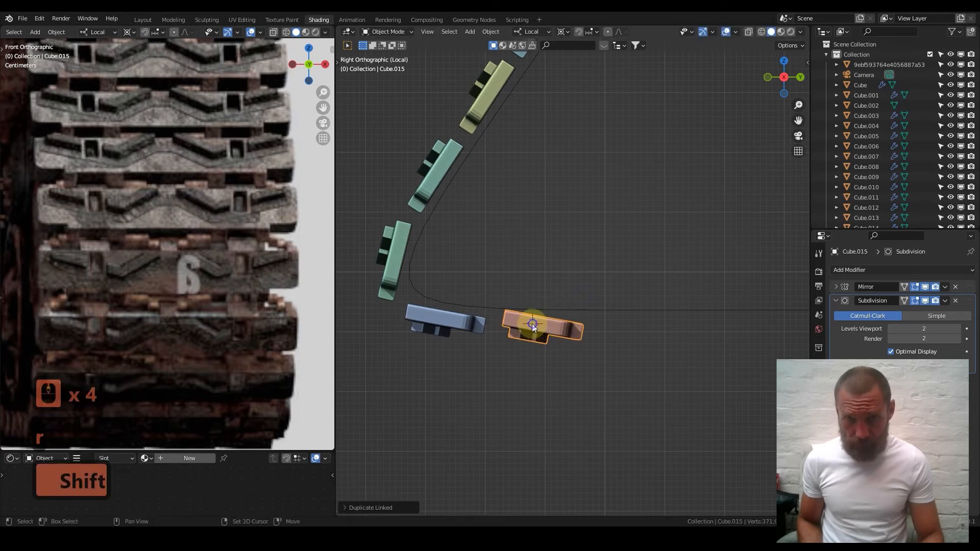
{"action": "key", "text": "r"}
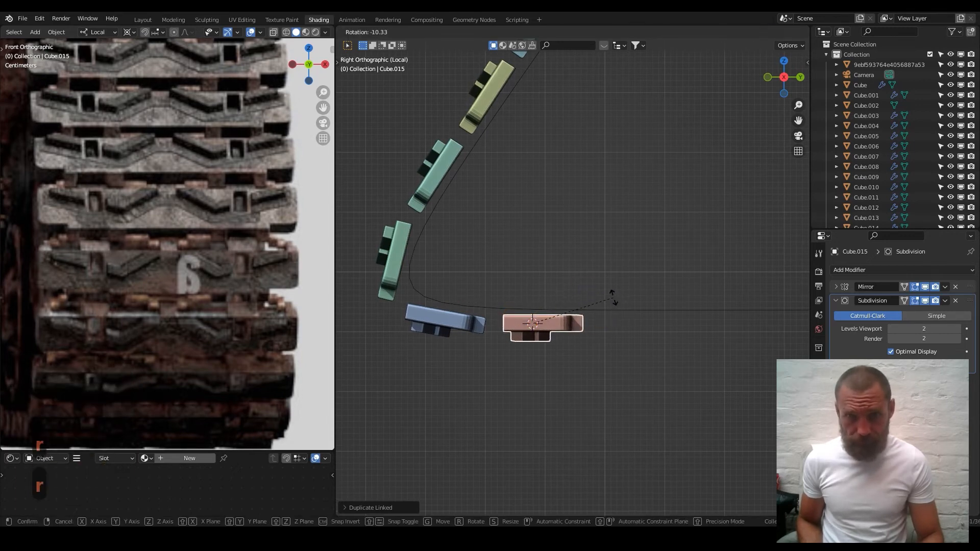
{"action": "left_click", "coordinate": [590, 310]}
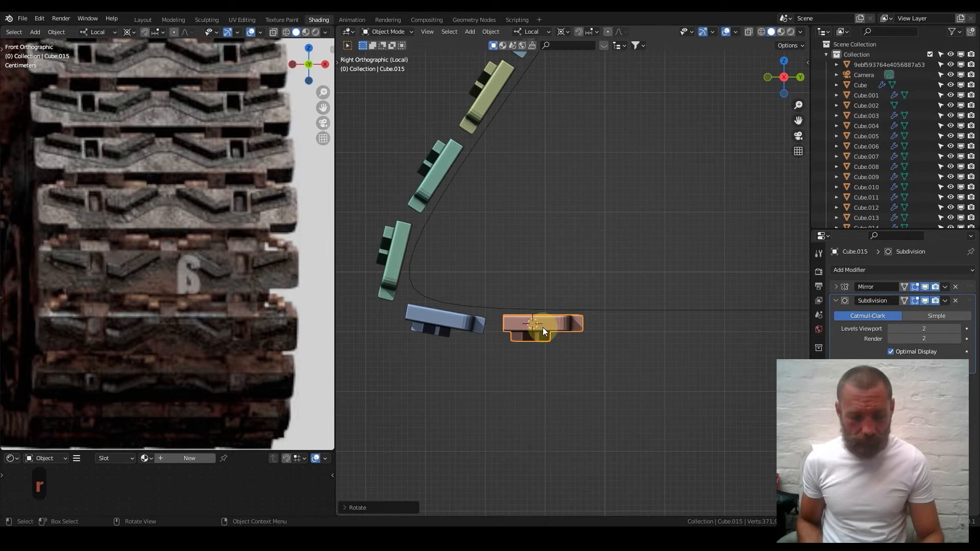
- Slide the newest bottom link along its local Z axis to narrow the gap to the previous link
{"action": "key", "text": "g"}
{"action": "key", "text": "x"}
{"action": "key", "text": "g"}
{"action": "key", "text": "y"}
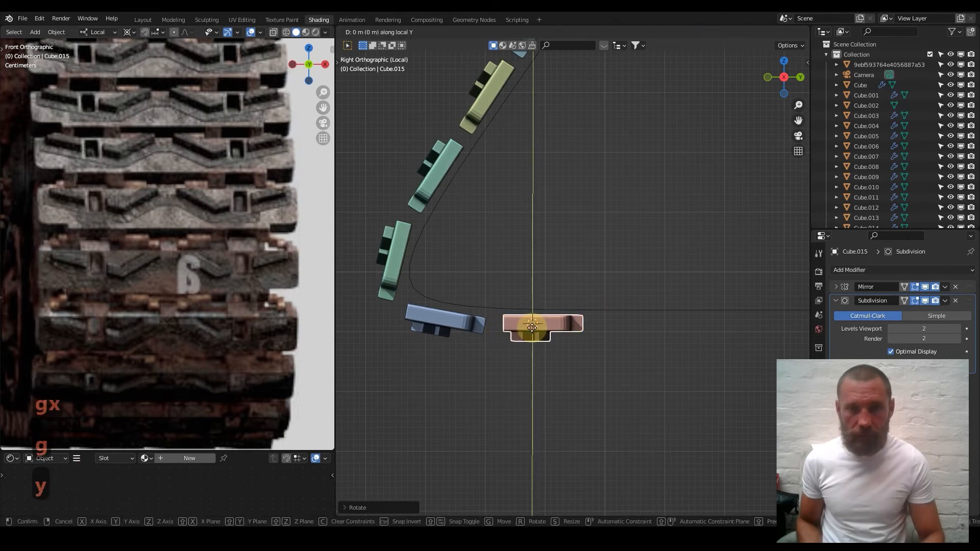
{"action": "right_click", "coordinate": [527, 324]}
{"action": "key", "text": "g"}
{"action": "key", "text": "z"}
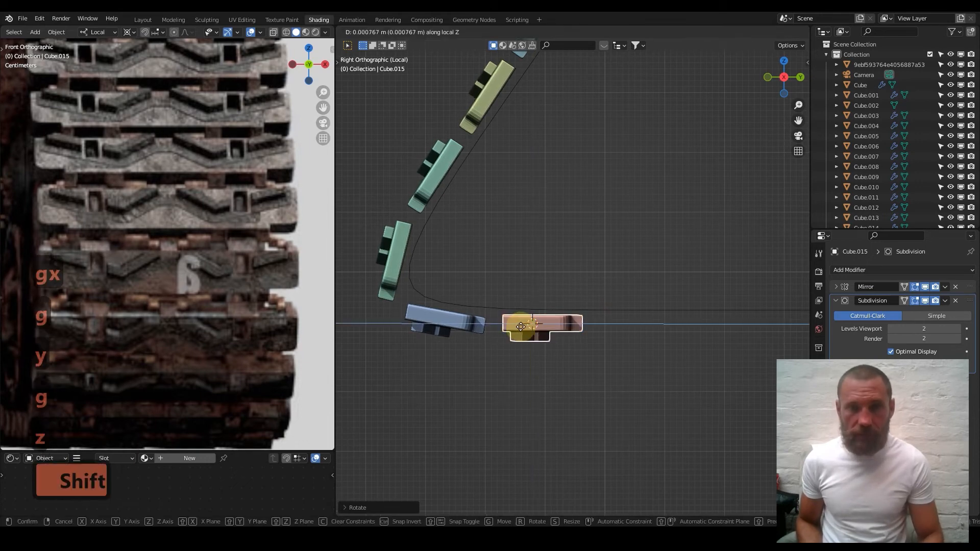
{"action": "left_click", "coordinate": [571, 329]}
- Add a linked duplicate of the bottom link along local Z and fine-tune its gap to the previous link
{"action": "scroll", "coordinate": [586, 344], "scroll_direction": "down", "scroll_amount": 6}
{"action": "middle_click_drag", "start_coordinate": [520, 314], "coordinate": [479, 332], "text": "shift"}
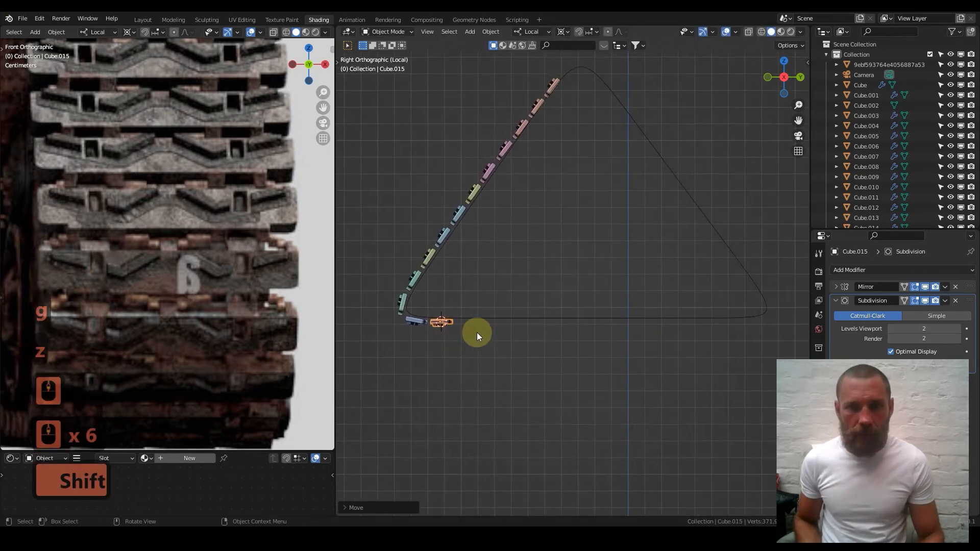
{"action": "key", "text": "alt+d"}
{"action": "key", "text": "z"}
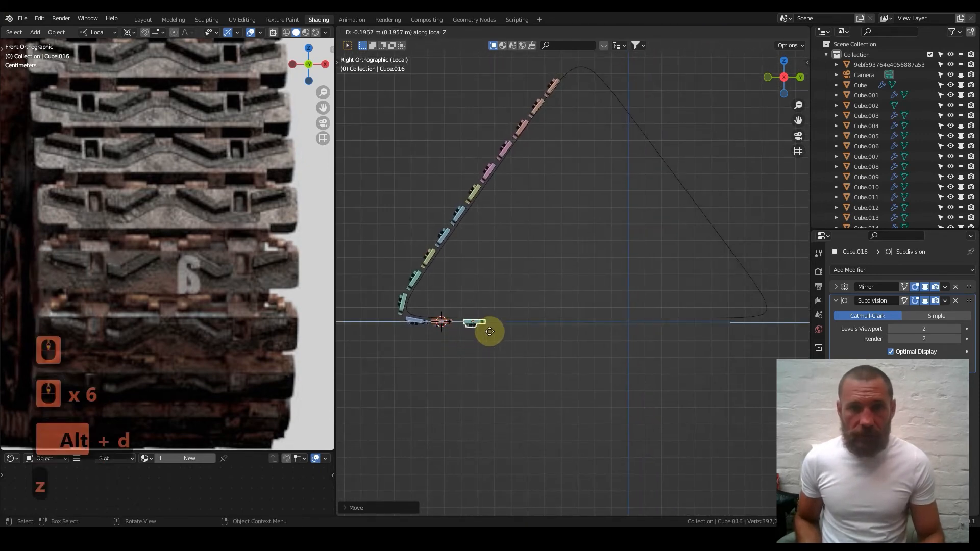
{"action": "left_click", "coordinate": [479, 323]}
{"action": "middle_click_drag", "start_coordinate": [479, 324], "coordinate": [606, 318], "text": "shift"}
{"action": "scroll", "coordinate": [660, 357], "scroll_direction": "up", "scroll_amount": 7}
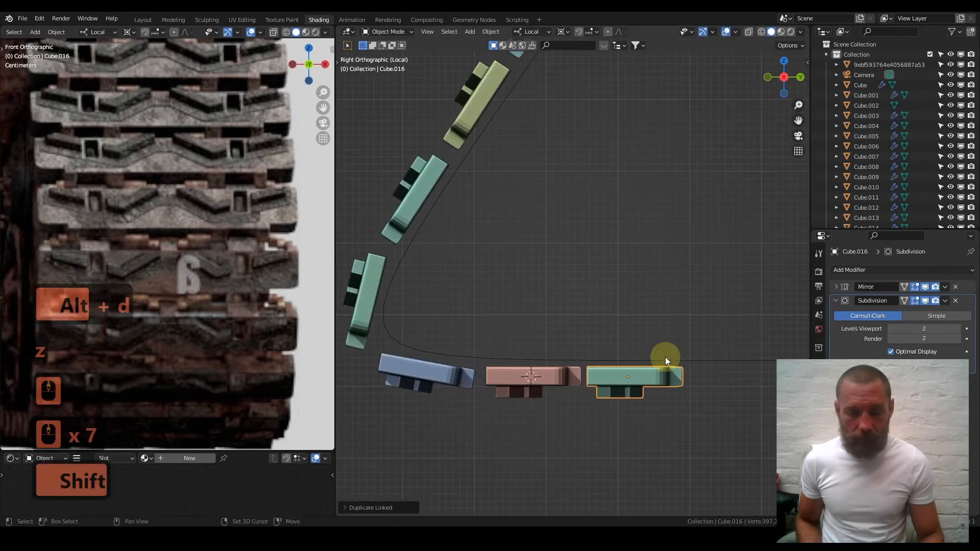
{"action": "middle_click_drag", "start_coordinate": [661, 357], "coordinate": [580, 278], "text": "shift"}
{"action": "key", "text": "g"}
{"action": "key", "text": "z"}
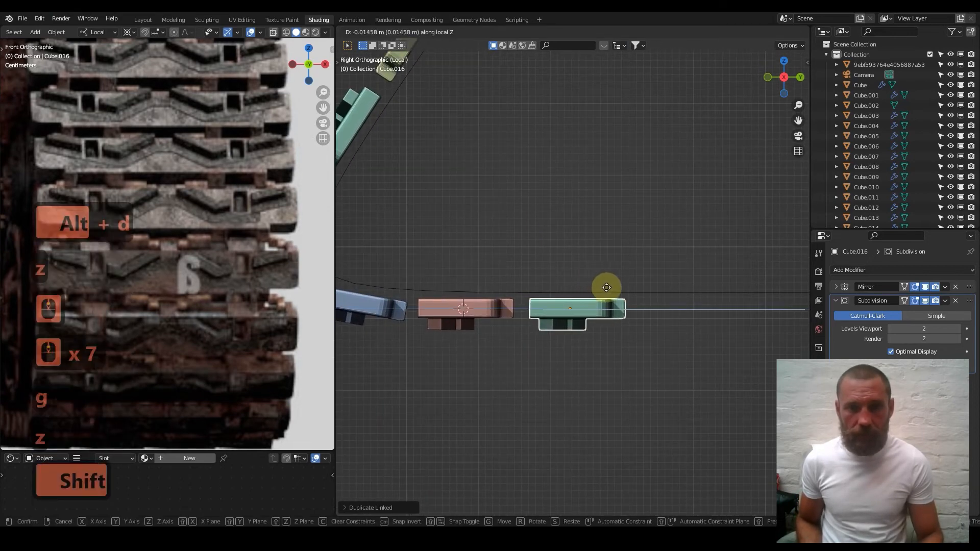
{"action": "left_click", "coordinate": [606, 288]}
- Add two more linked duplicates along local Z on the bottom edge, keeping the spacing between the links even
{"action": "scroll", "coordinate": [605, 313], "scroll_direction": "down", "scroll_amount": 3}
{"action": "key", "text": "alt+d"}
{"action": "key", "text": "z"}
{"action": "left_click", "coordinate": [676, 318]}
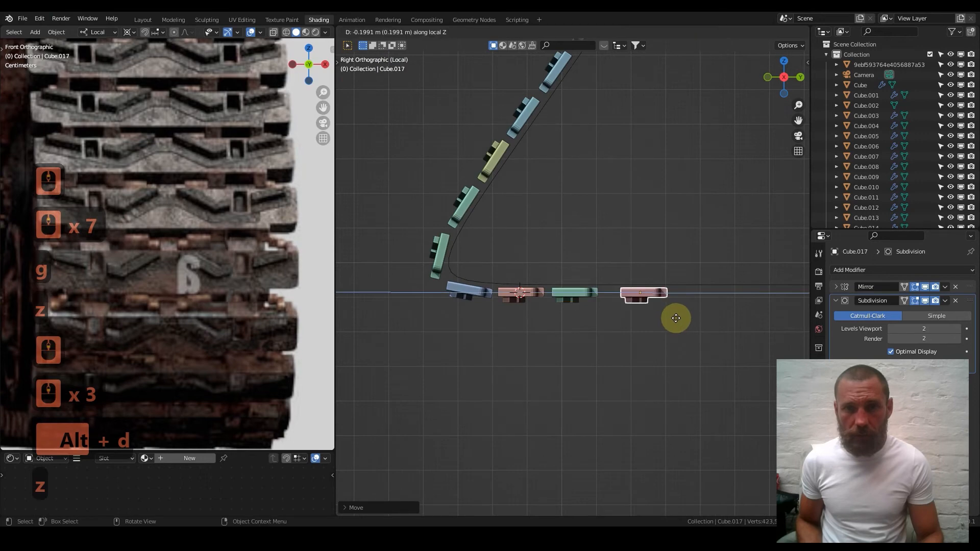
{"action": "left_click", "coordinate": [595, 323]}
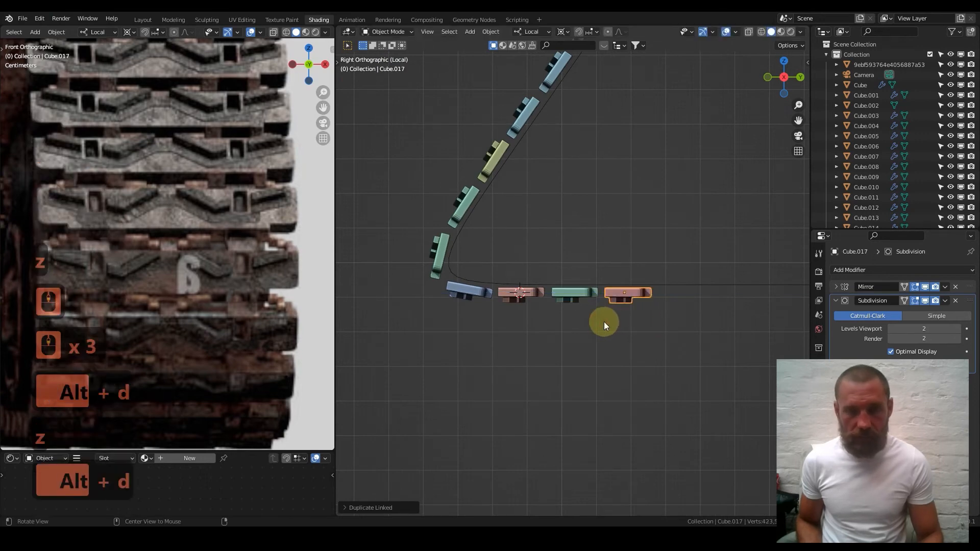
{"action": "key", "text": "alt+d"}
{"action": "key", "text": "z"}
{"action": "key", "text": "shift"}
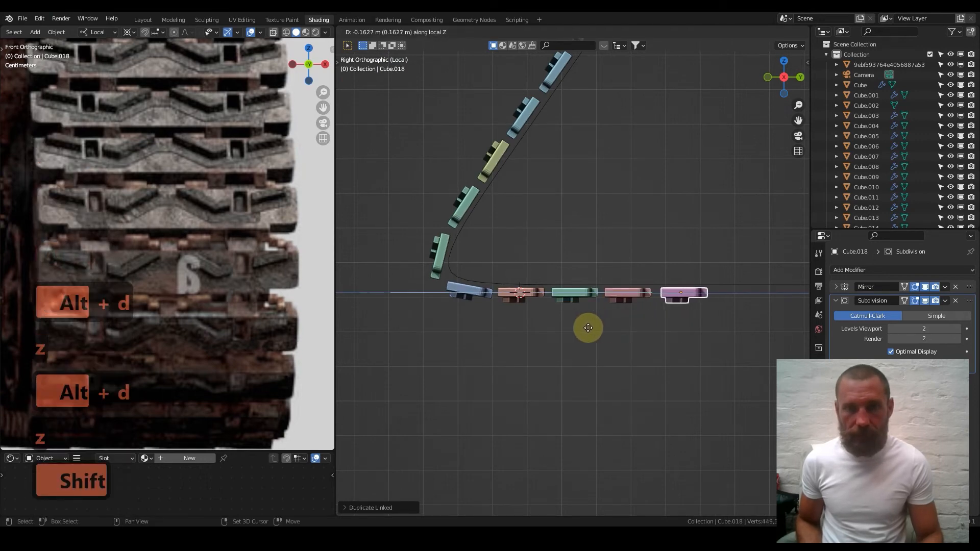
{"action": "left_click", "coordinate": [588, 328]}
- Select the four horizontal bottom links and place linked duplicates of them about 0.63 m further along local Z
{"action": "left_click_drag", "start_coordinate": [705, 313], "coordinate": [532, 281], "text": "shift"}
{"action": "middle_click_drag", "start_coordinate": [733, 273], "coordinate": [633, 276], "text": "shift"}
{"action": "left_click_drag", "start_coordinate": [633, 279], "coordinate": [693, 335], "text": "ctrl"}
{"action": "middle_click_drag", "start_coordinate": [693, 335], "coordinate": [587, 343], "text": "shift"}
{"action": "key", "text": "alt+d"}
{"action": "key", "text": "z"}
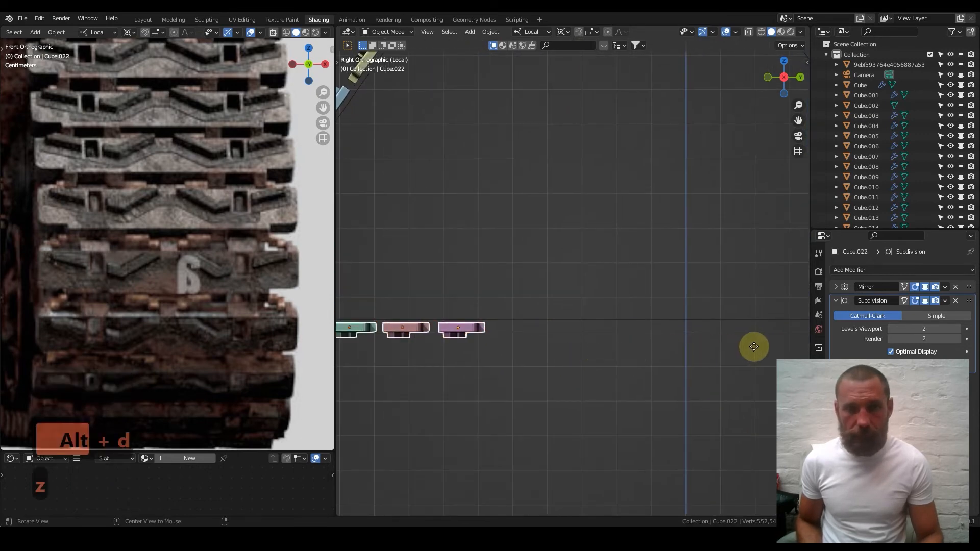
{"action": "key", "text": "shift"}
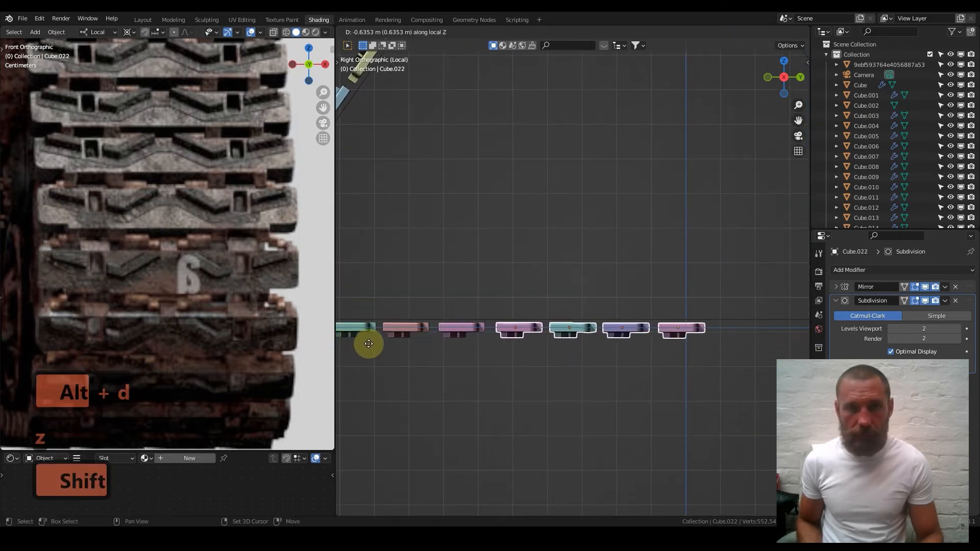
{"action": "left_click", "coordinate": [355, 343]}
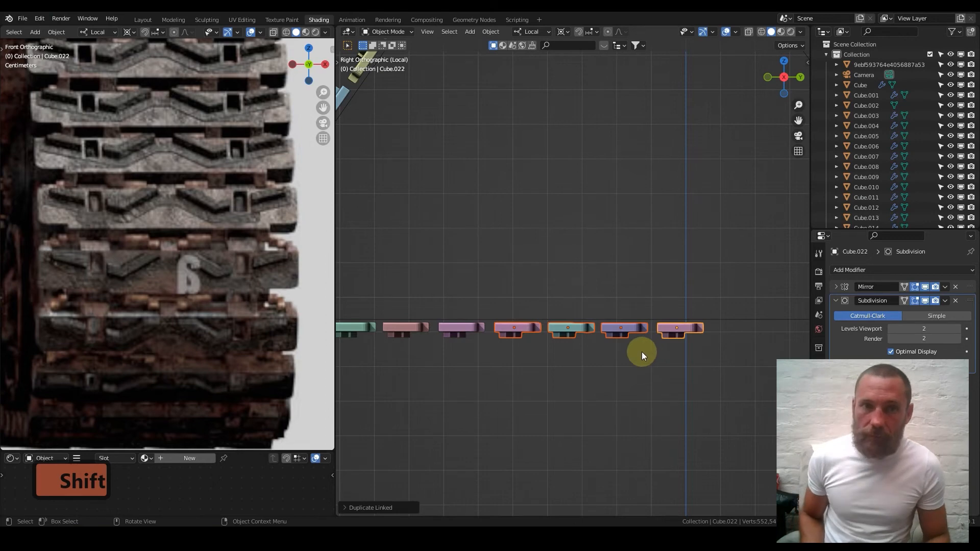
- Duplicate the selected group of four links as linked copies another 0.63 m or so along local Z, towards the outline's far lower corner
{"action": "scroll", "coordinate": [642, 351], "scroll_direction": "down", "scroll_amount": 4}
{"action": "middle_click_drag", "start_coordinate": [657, 279], "coordinate": [686, 306], "text": "shift"}
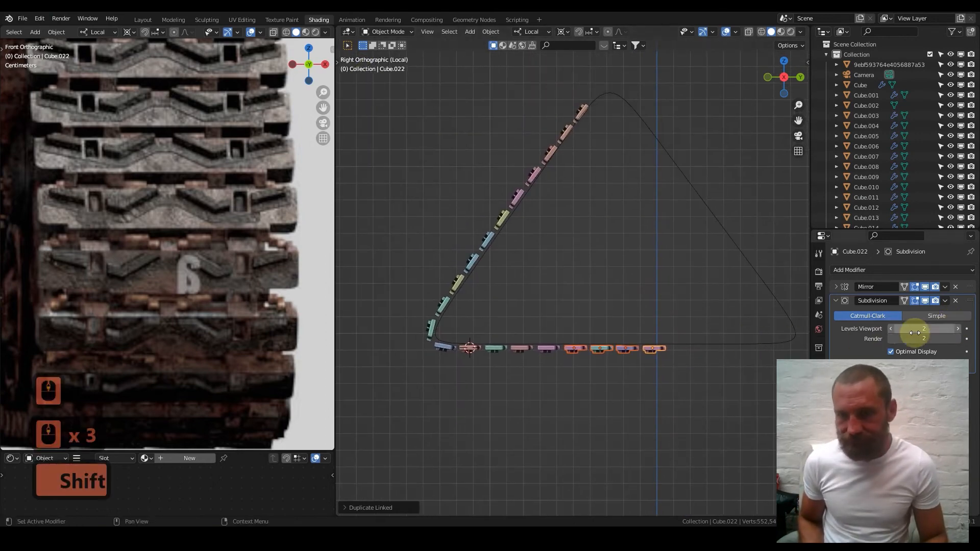
{"action": "scroll", "coordinate": [688, 357], "scroll_direction": "up", "scroll_amount": 2}
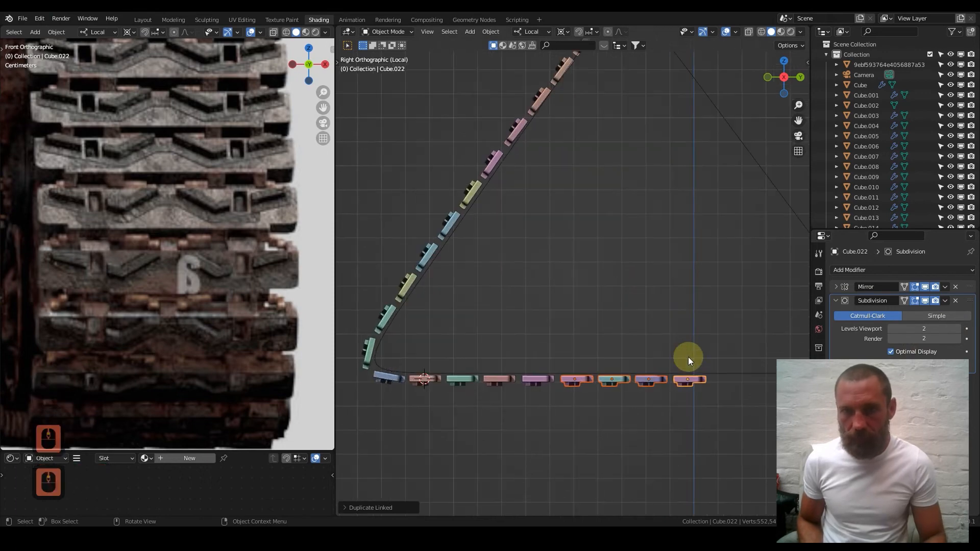
{"action": "middle_click_drag", "start_coordinate": [718, 347], "coordinate": [647, 348], "text": "shift"}
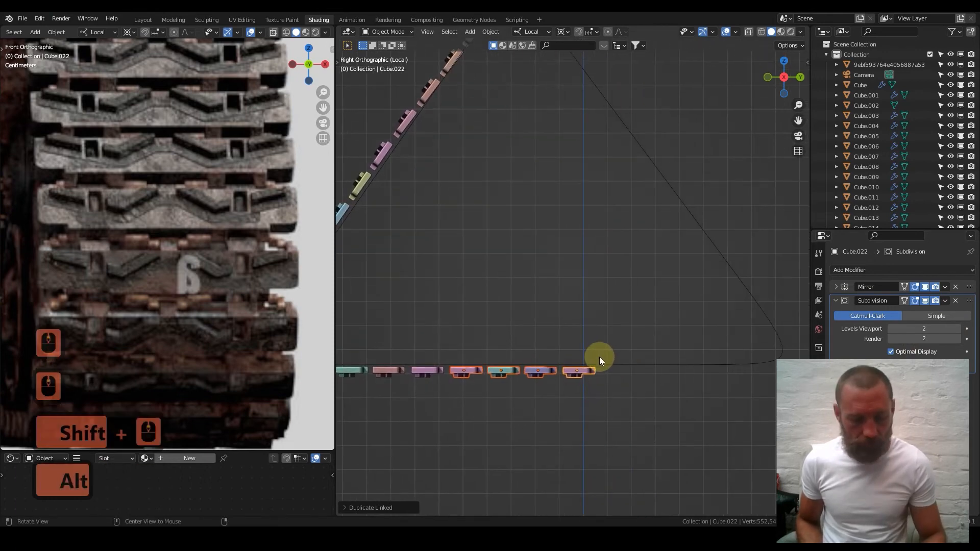
{"action": "key", "text": "alt+d"}
{"action": "key", "text": "z"}
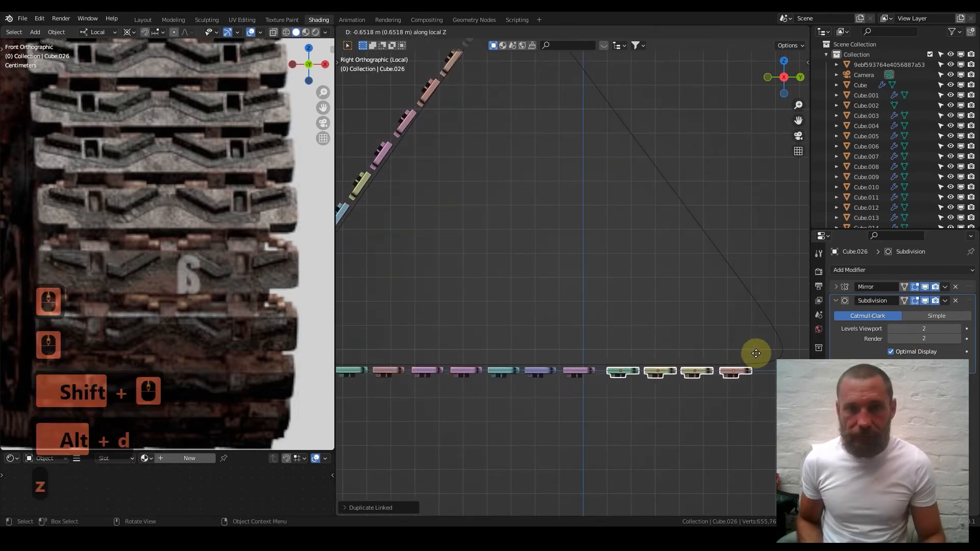
{"action": "key", "text": "shift"}
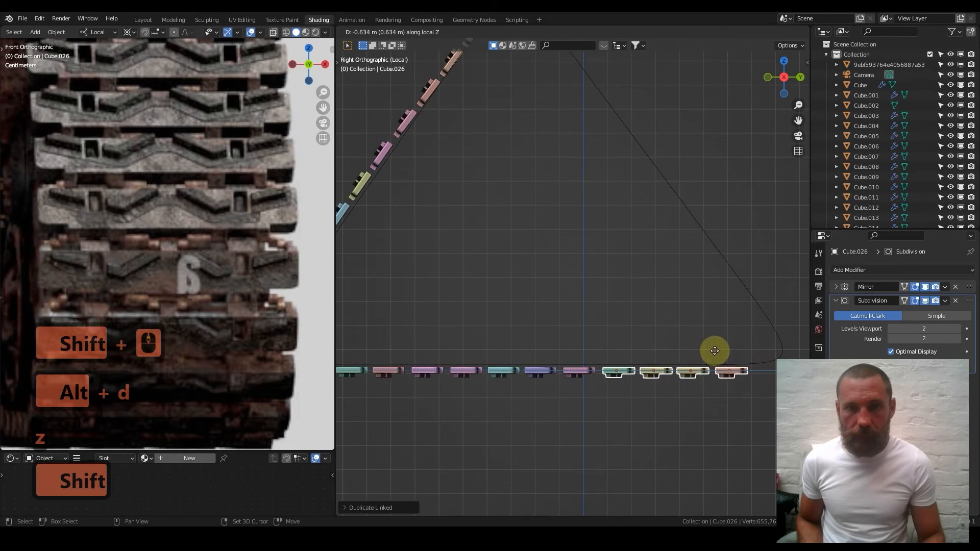
{"action": "left_click", "coordinate": [708, 348]}
- Select only the last bottom link and add a linked duplicate about 0.15 m further on, under the far lower corner
{"action": "middle_click_drag", "start_coordinate": [700, 345], "coordinate": [627, 356], "text": "shift"}
{"action": "scroll", "coordinate": [621, 350], "scroll_direction": "up", "scroll_amount": 2}
{"action": "scroll", "coordinate": [625, 393], "scroll_direction": "down", "scroll_amount": 1}
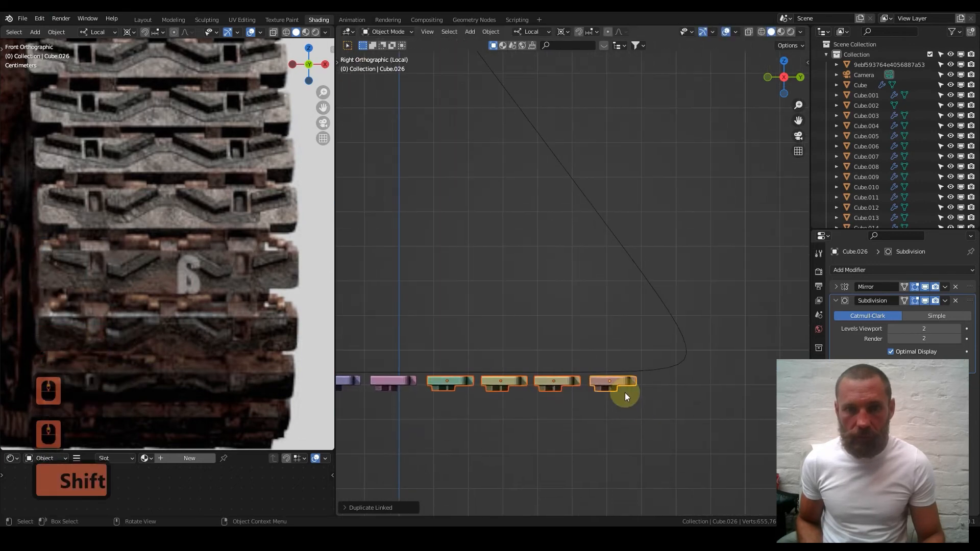
{"action": "left_click", "coordinate": [626, 392]}
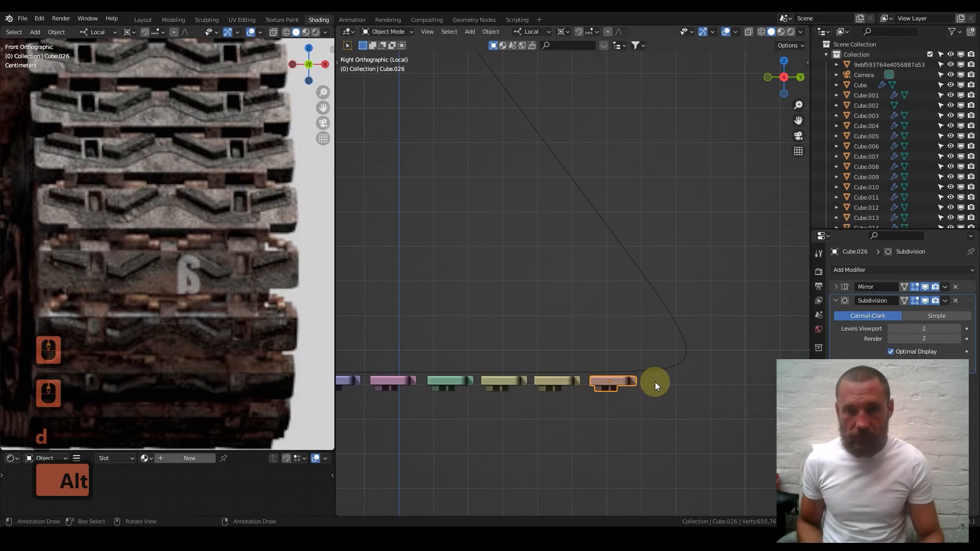
{"action": "key", "text": "alt+d"}
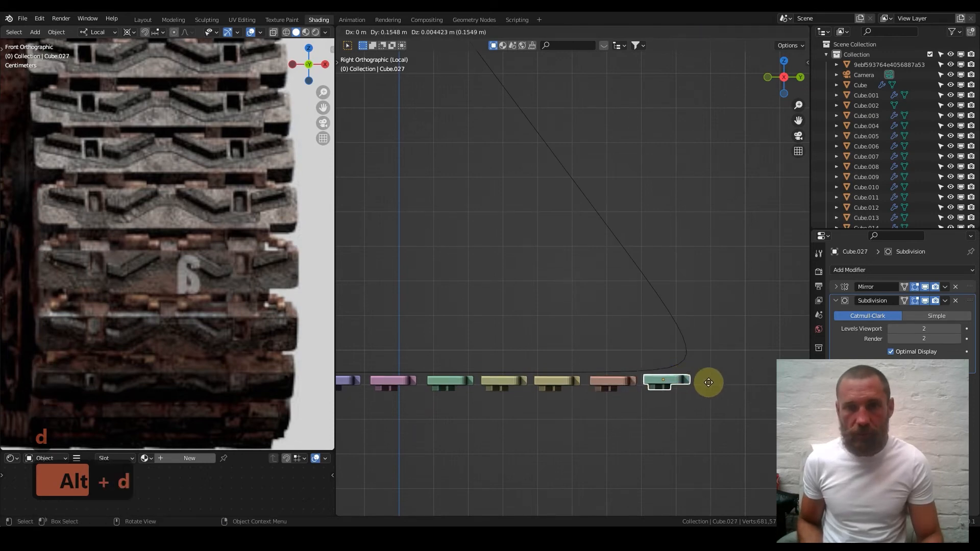
{"action": "left_click", "coordinate": [714, 382]}
- Rotate the new corner link about -11° around a 3D cursor at its centre and move it closer to the outline's curve
{"action": "key", "text": "r"}
{"action": "right_click", "coordinate": [702, 378]}
{"action": "key", "text": "r"}
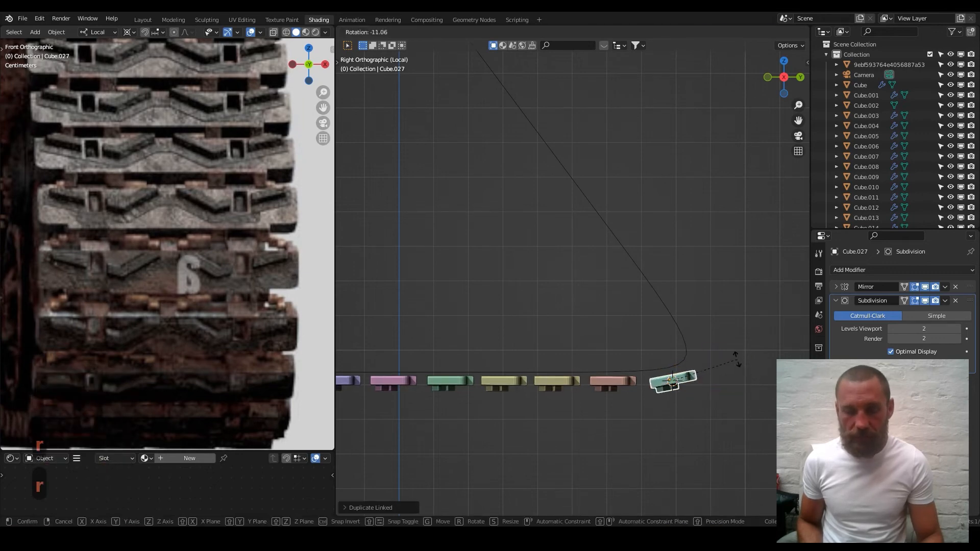
{"action": "left_click", "coordinate": [735, 361]}
{"action": "key", "text": "g"}
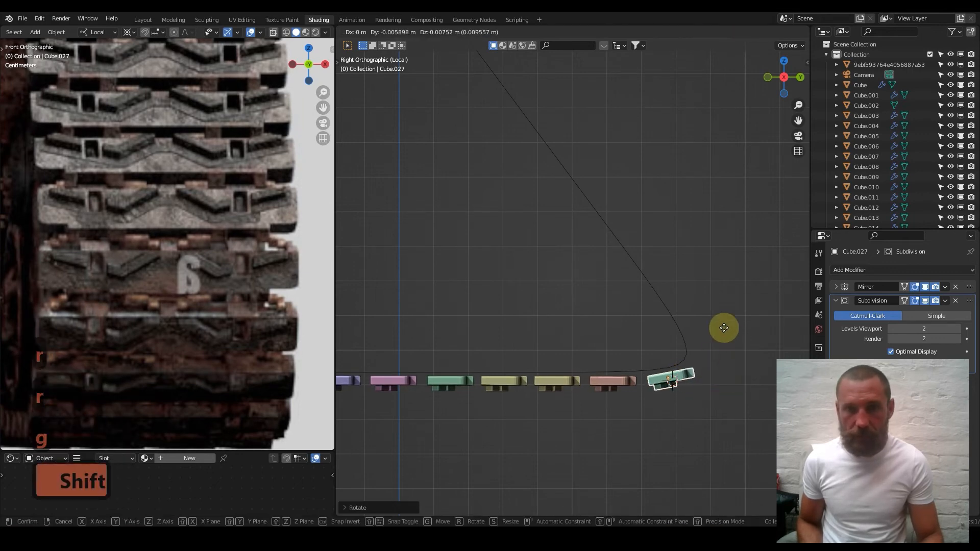
{"action": "left_click", "coordinate": [723, 327]}
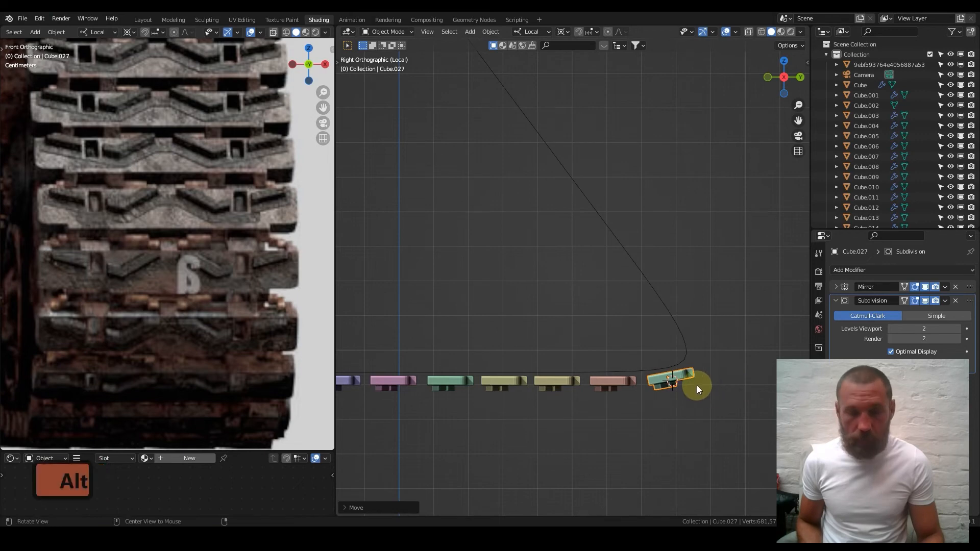
- Add a linked duplicate outside the far lower corner and rotate it nearly upright around a 3D cursor at its centre
{"action": "key", "text": "alt+d"}
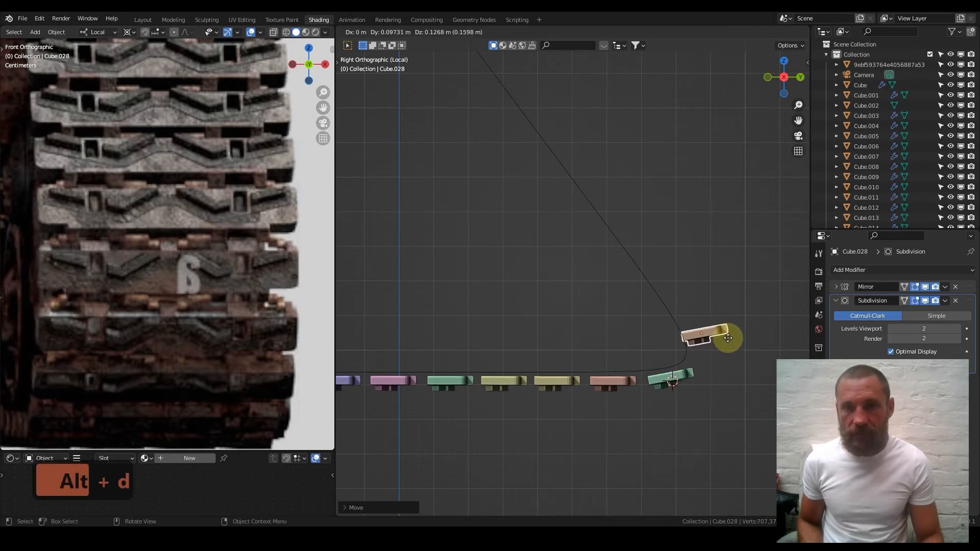
{"action": "key", "text": "r"}
{"action": "left_click", "coordinate": [700, 281]}
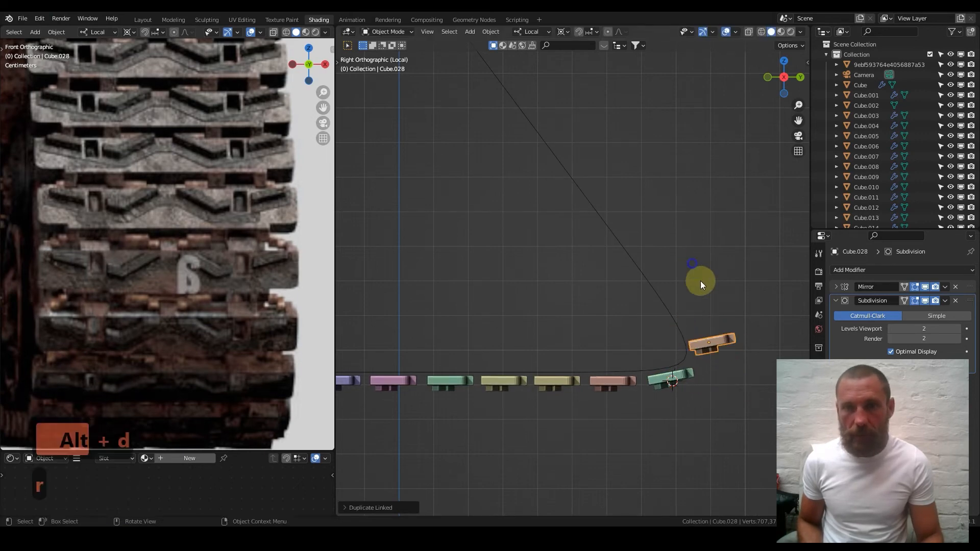
{"action": "right_click", "coordinate": [708, 339], "text": "shift"}
{"action": "key", "text": "r"}
{"action": "left_click", "coordinate": [692, 239]}
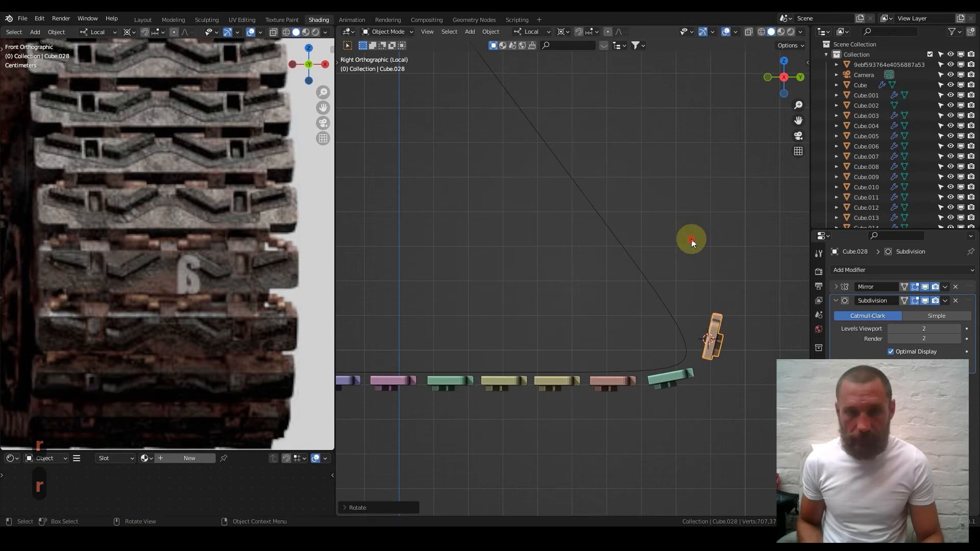
- Rotate the upright link to lean inward with the rising edge and move it against the outline above the corner
{"action": "key", "text": "g"}
{"action": "left_click", "coordinate": [715, 292]}
{"action": "key", "text": "r"}
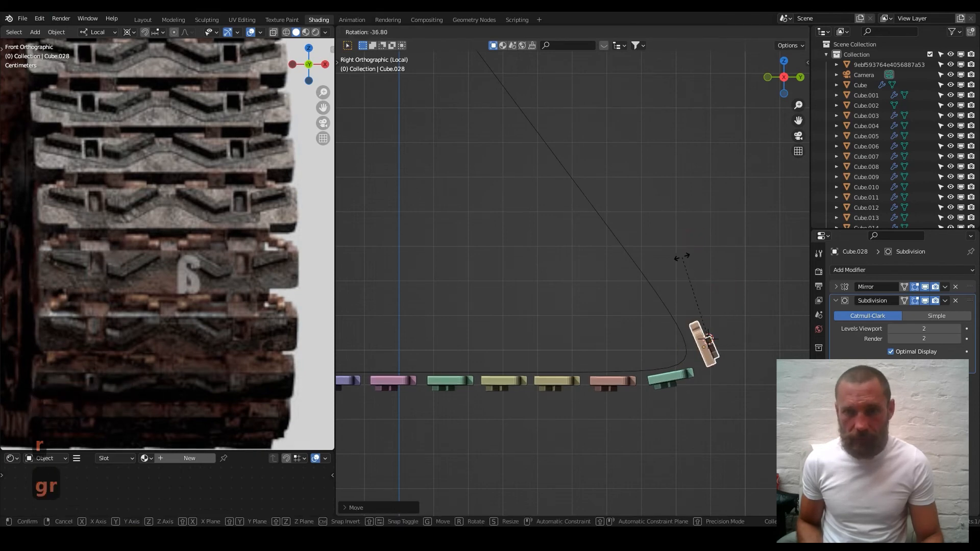
{"action": "left_click", "coordinate": [713, 319]}
{"action": "key", "text": "g"}
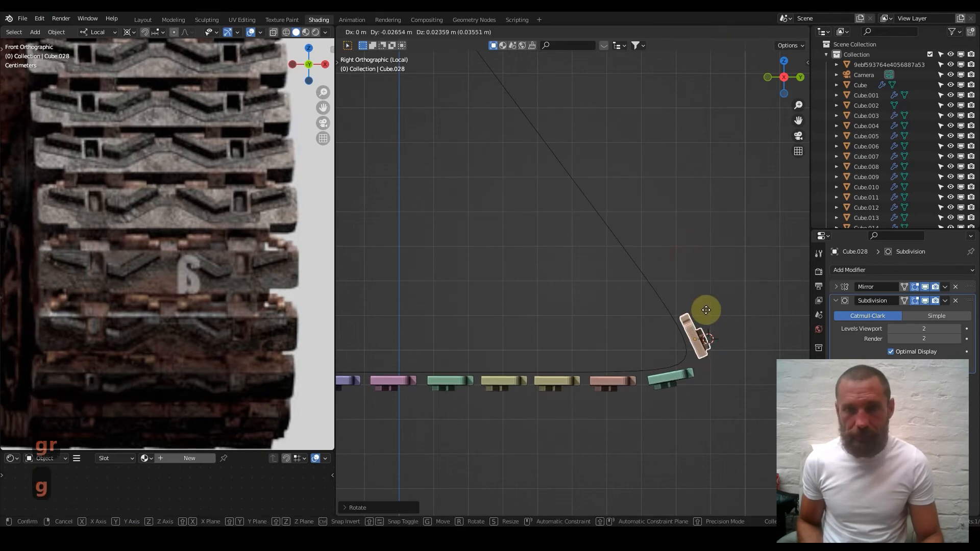
{"action": "left_click", "coordinate": [709, 316]}
- Add a linked duplicate of the leaning link about 0.17 m further up the rising edge
{"action": "middle_click_drag", "start_coordinate": [724, 317], "coordinate": [764, 396], "text": "shift"}
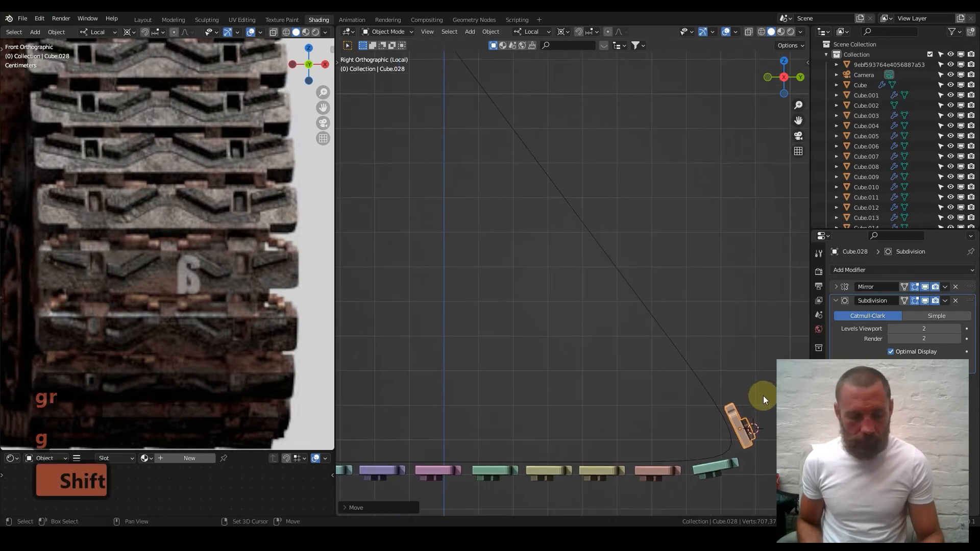
{"action": "key", "text": "alt+d"}
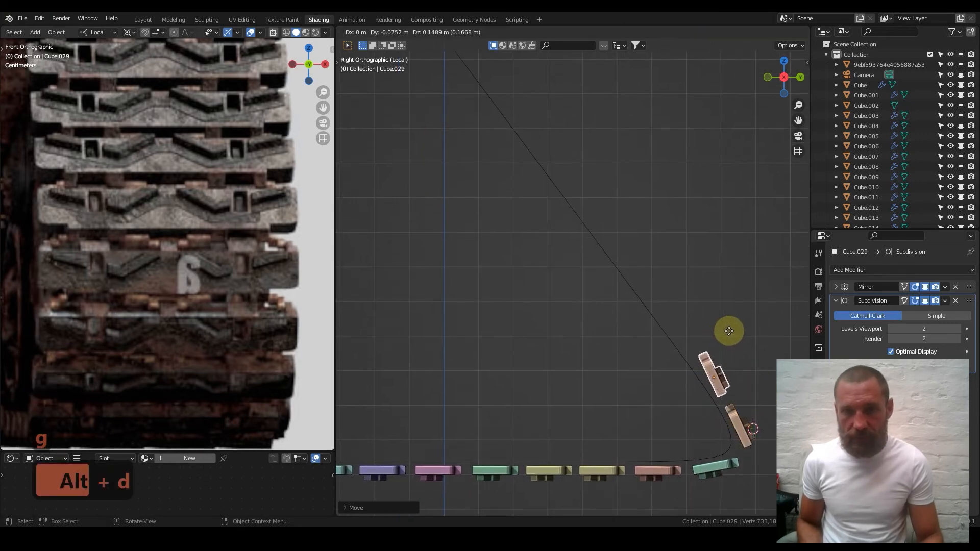
{"action": "left_click", "coordinate": [728, 334]}
- Rotate the new link about -11° around a 3D cursor at its centre to align it with the outline's straight edge
{"action": "middle_click_drag", "start_coordinate": [726, 333], "coordinate": [650, 280], "text": "shift"}
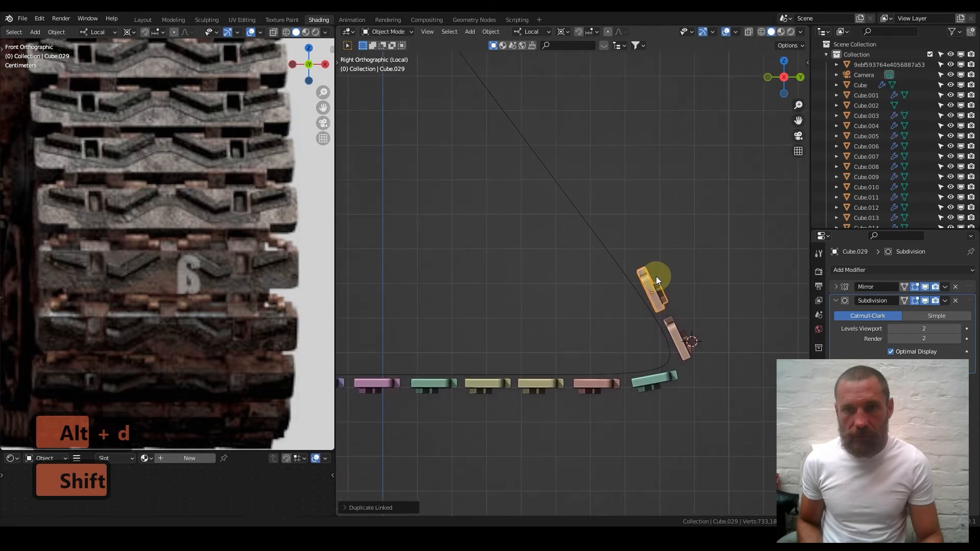
{"action": "scroll", "coordinate": [719, 240], "scroll_direction": "up", "scroll_amount": 2}
{"action": "key", "text": "r"}
{"action": "right_click", "coordinate": [692, 235]}
{"action": "right_click", "coordinate": [681, 282], "text": "shift"}
{"action": "key", "text": "r"}
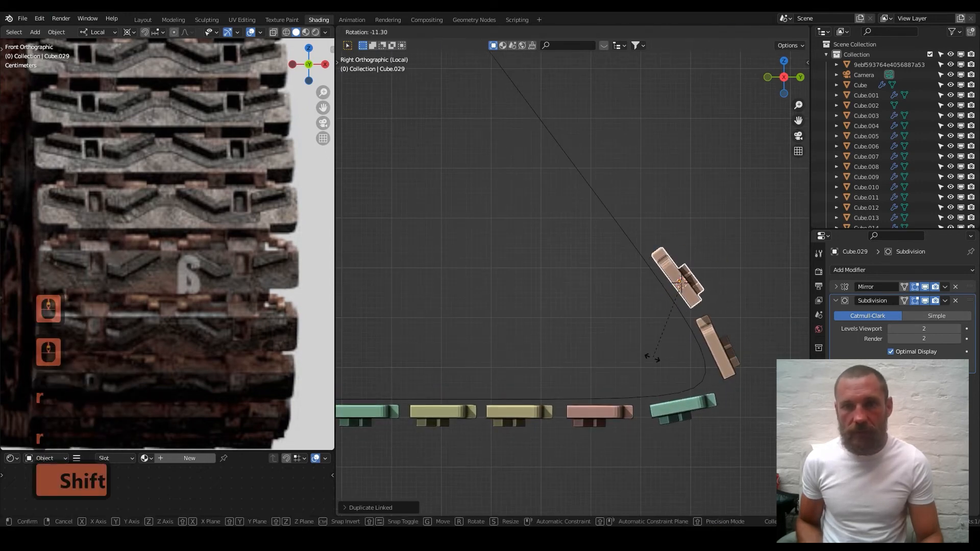
{"action": "left_click", "coordinate": [577, 298]}
{"action": "left_click", "coordinate": [701, 302]}
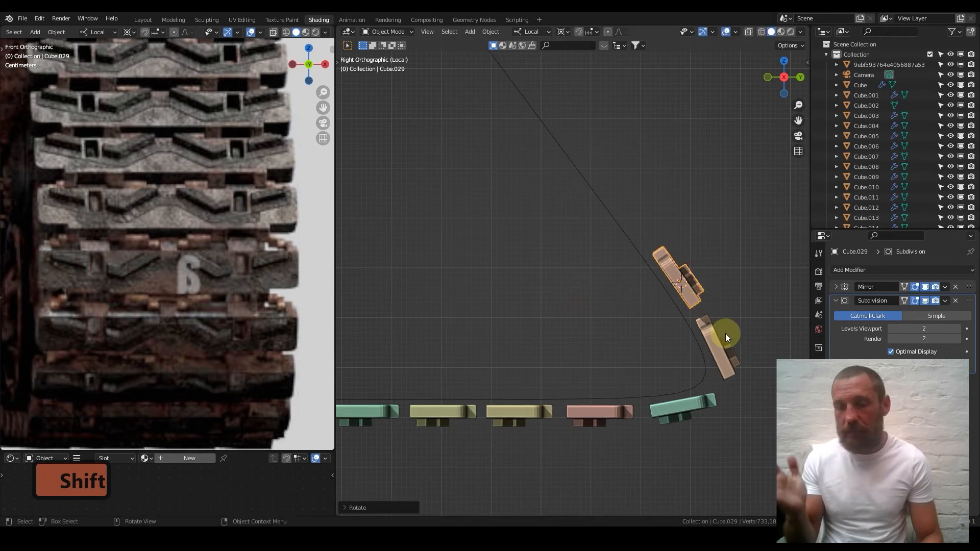
- Add a linked duplicate of the aligned link further up the straight edge along its local Z axis
{"action": "key", "text": "alt+d"}
{"action": "key", "text": "z"}
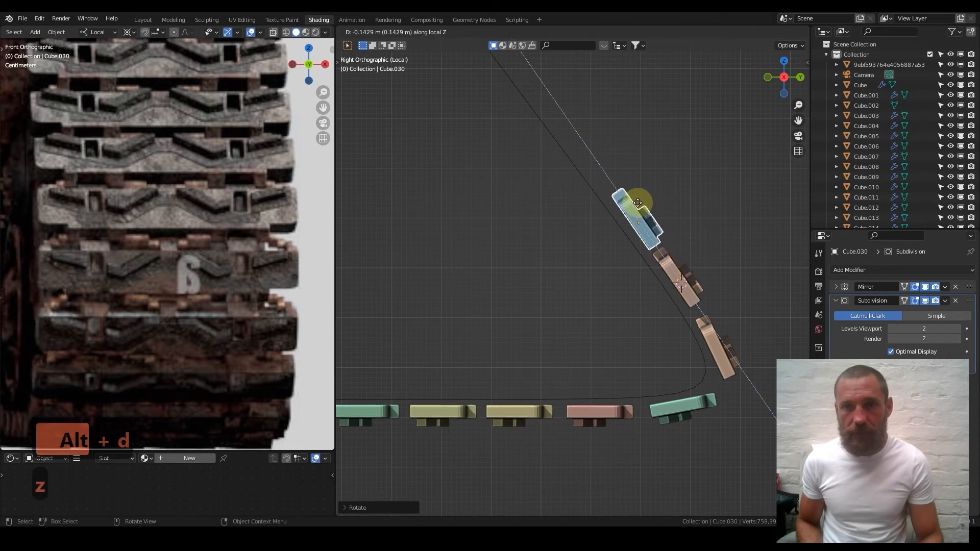
{"action": "key", "text": "shift"}
{"action": "left_click", "coordinate": [635, 198]}
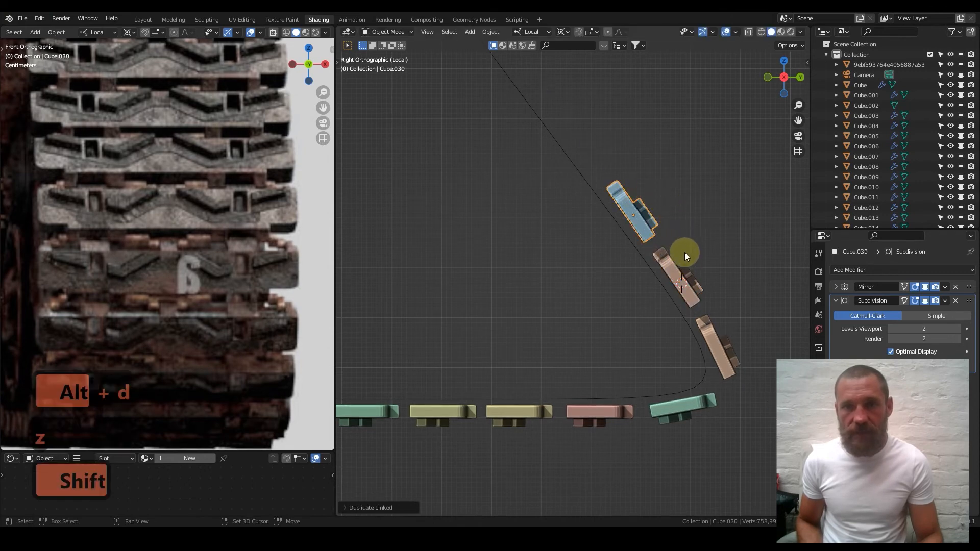
- Add linked duplicates of the two upper links about 0.31 m further up the straight edge along their local Z axis
{"action": "left_click", "coordinate": [687, 270], "text": "shift"}
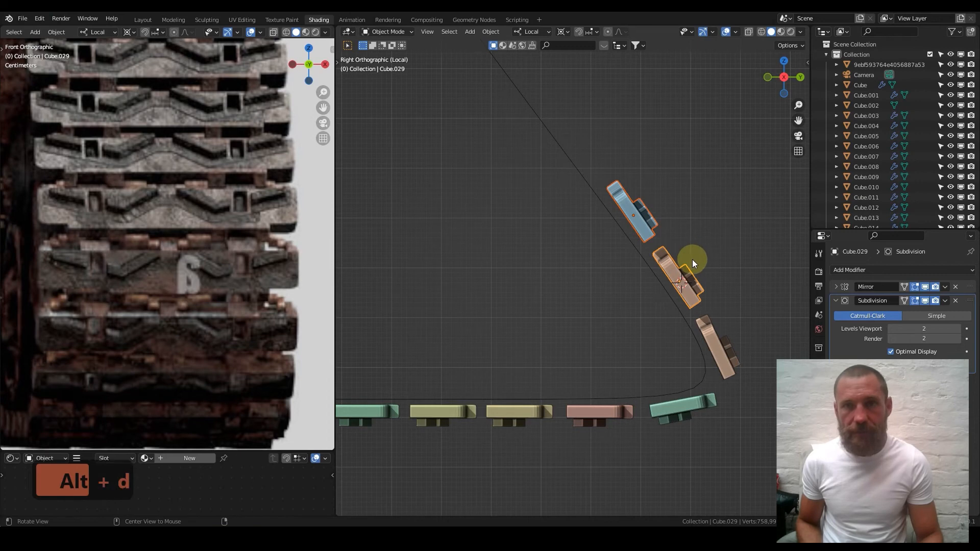
{"action": "key", "text": "alt+d"}
{"action": "key", "text": "z"}
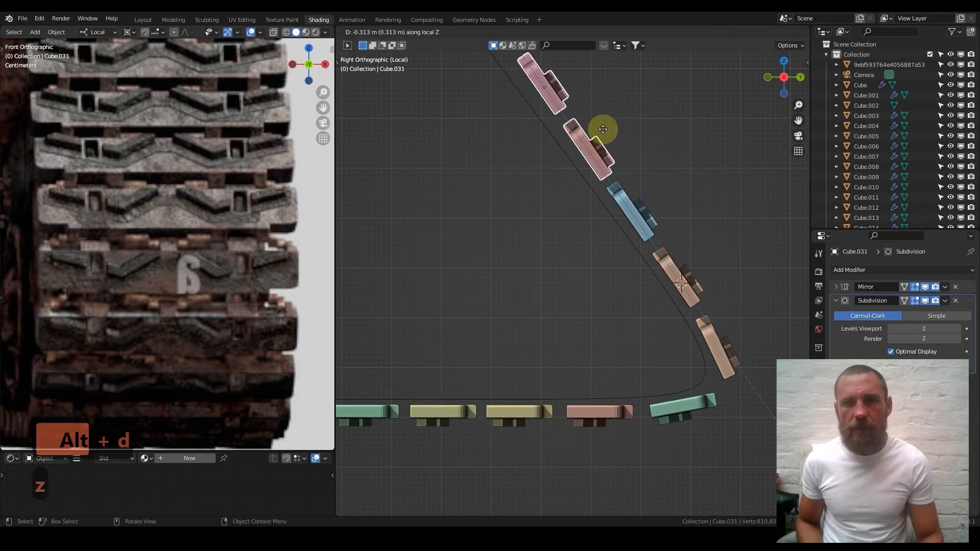
{"action": "left_click", "coordinate": [602, 130]}
- Rotate the four straight-edge links about -1.3° around a 3D cursor at the lowest one's bottom end, leaving the outline out
{"action": "middle_click_drag", "start_coordinate": [540, 144], "coordinate": [665, 333], "text": "shift"}
{"action": "middle_click_drag", "start_coordinate": [642, 265], "coordinate": [538, 169], "text": "shift"}
{"action": "left_click_drag", "start_coordinate": [585, 145], "coordinate": [712, 359], "text": "shift"}
{"action": "right_click", "coordinate": [712, 398], "text": "shift"}
{"action": "left_click_drag", "start_coordinate": [500, 98], "coordinate": [449, 163], "text": "ctrl"}
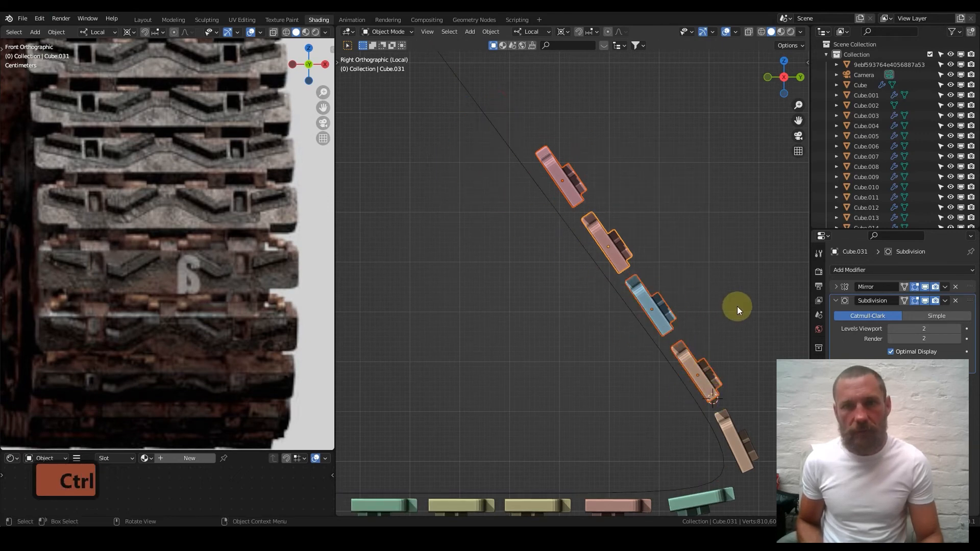
{"action": "key", "text": "r"}
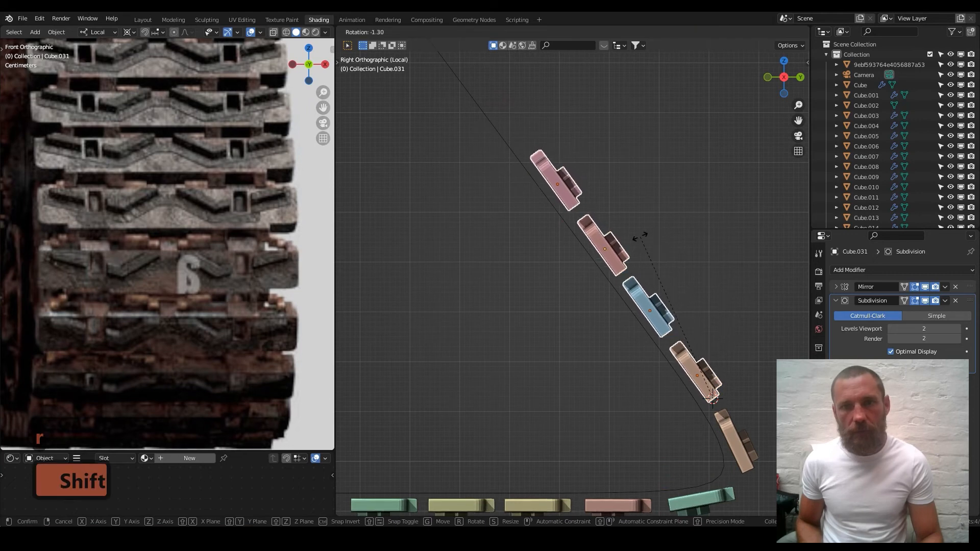
{"action": "left_click", "coordinate": [638, 231]}
- Add linked duplicates of the four aligned links directly above them on the straight edge along local Z
{"action": "scroll", "coordinate": [631, 283], "scroll_direction": "down", "scroll_amount": 3}
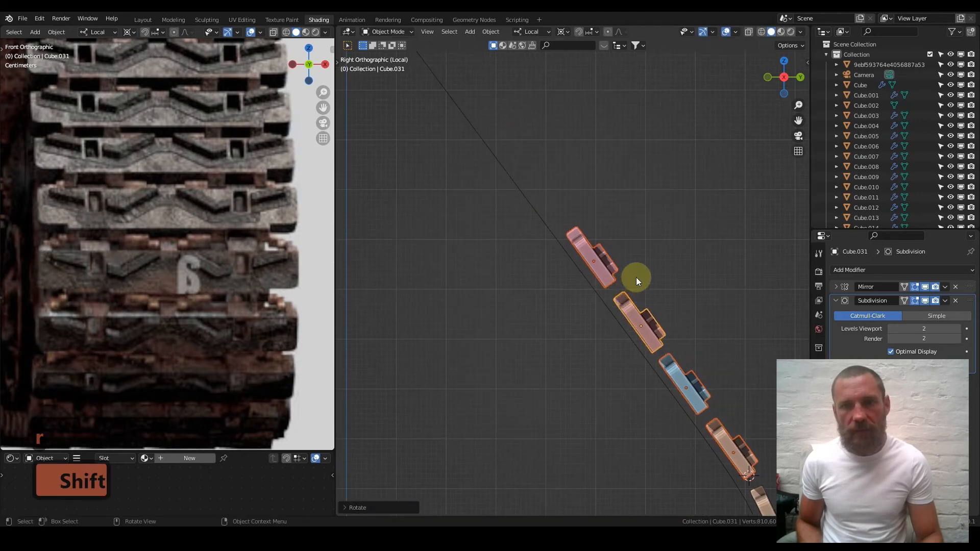
{"action": "key", "text": "alt+d"}
{"action": "key", "text": "z"}
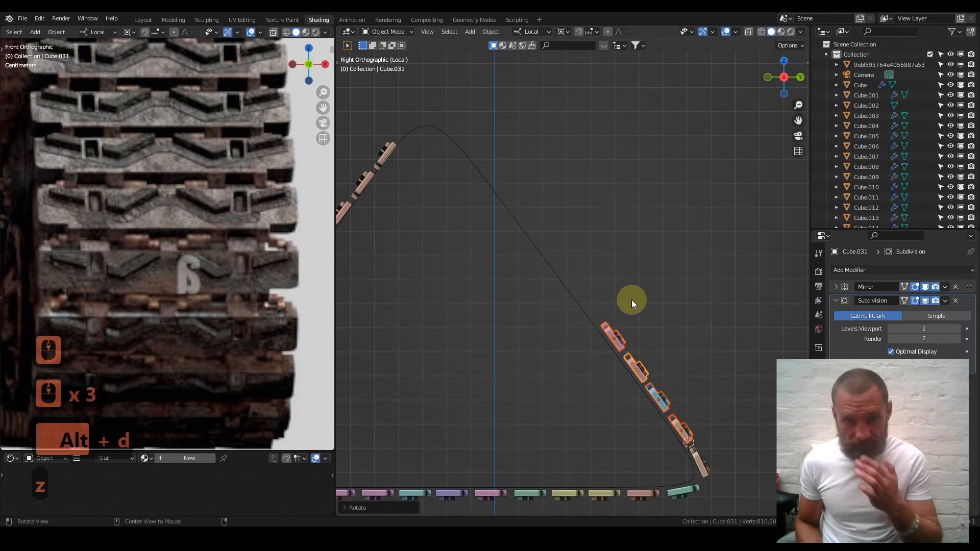
{"action": "left_click", "coordinate": [559, 197]}
{"action": "middle_click_drag", "start_coordinate": [531, 238], "coordinate": [666, 356], "text": "shift"}
- Add another set of four linked duplicates along local Z, extending the row past the outline's apex
{"action": "key", "text": "alt+d"}
{"action": "key", "text": "z"}
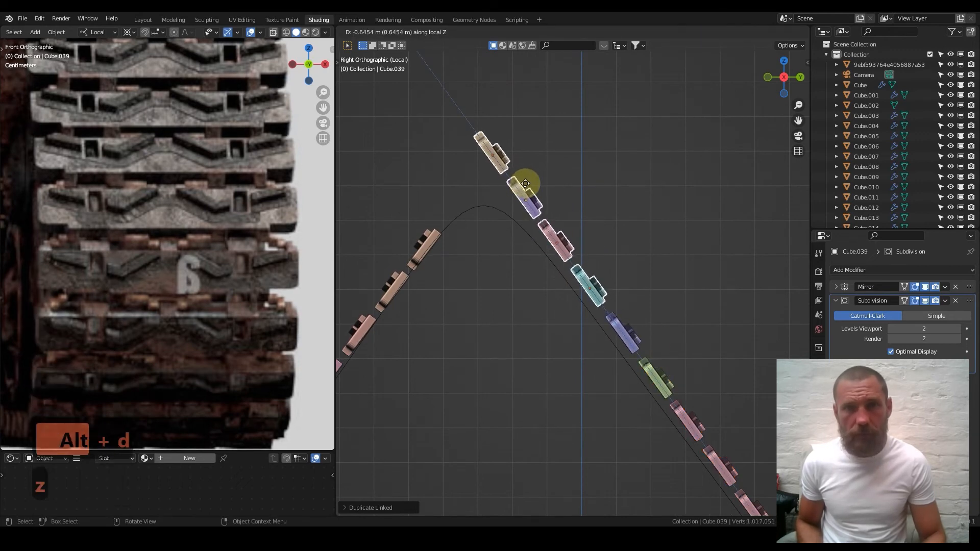
{"action": "left_click", "coordinate": [536, 201]}
{"action": "middle_click_drag", "start_coordinate": [537, 203], "coordinate": [564, 215], "text": "shift"}
- Rotate the nine links below the top two slightly inward around a 3D cursor at their lower end, excluding the outline
{"action": "scroll", "coordinate": [559, 225], "scroll_direction": "up", "scroll_amount": 1}
{"action": "scroll", "coordinate": [560, 226], "scroll_direction": "up", "scroll_amount": 2}
{"action": "middle_click_drag", "start_coordinate": [466, 114], "coordinate": [581, 152], "text": "shift"}
{"action": "left_click", "coordinate": [564, 93]}
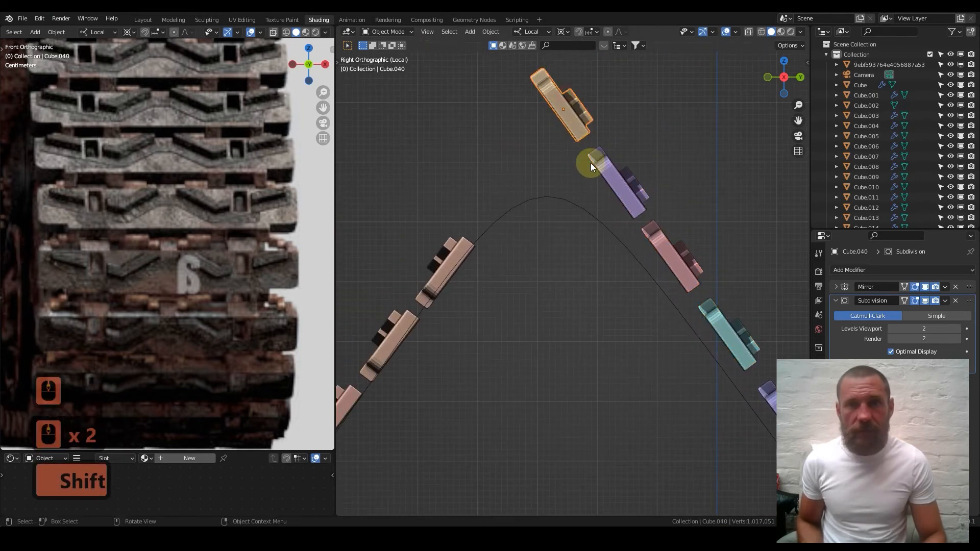
{"action": "scroll", "coordinate": [642, 231], "scroll_direction": "down", "scroll_amount": 1}
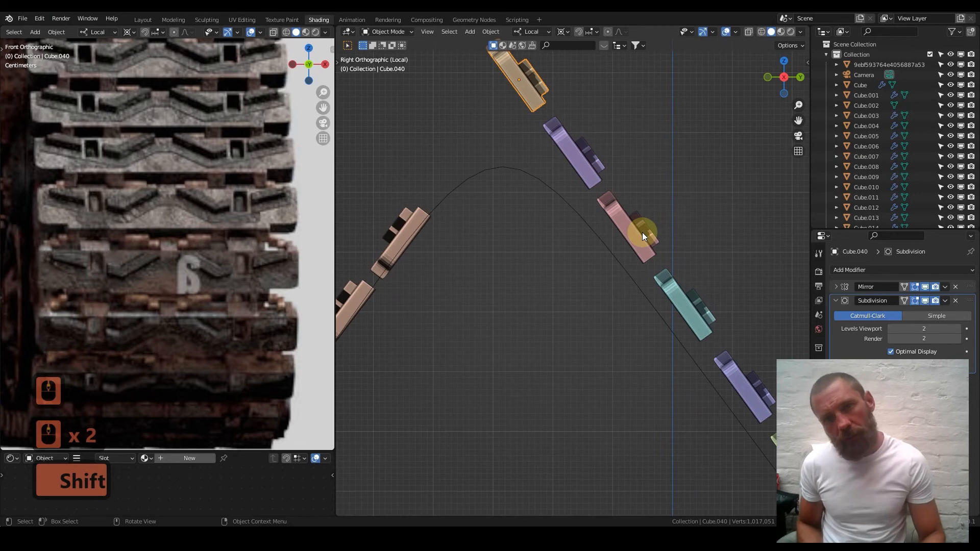
{"action": "scroll", "coordinate": [679, 273], "scroll_direction": "down", "scroll_amount": 2}
{"action": "middle_click_drag", "start_coordinate": [669, 289], "coordinate": [571, 164], "text": "shift"}
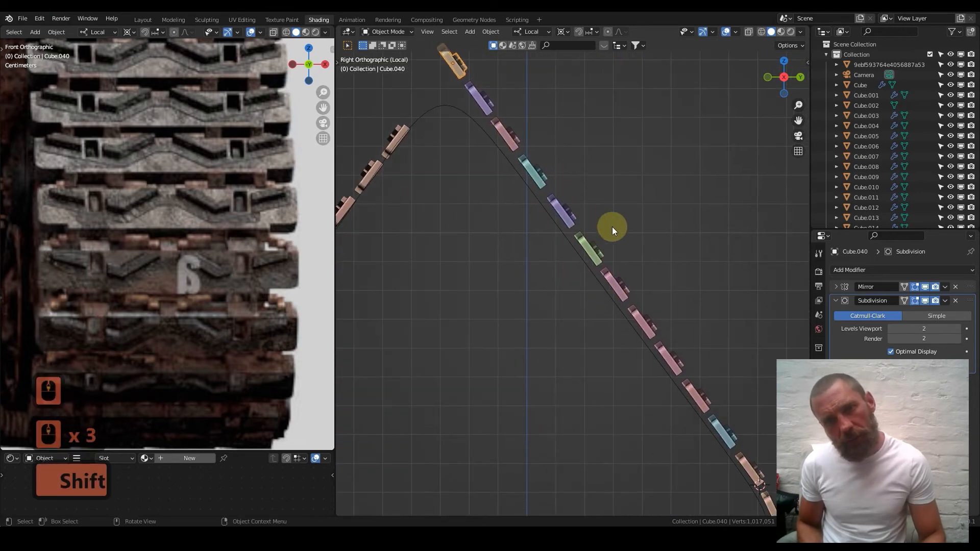
{"action": "left_click_drag", "start_coordinate": [511, 113], "coordinate": [733, 428]}
{"action": "right_click", "coordinate": [733, 446], "text": "shift"}
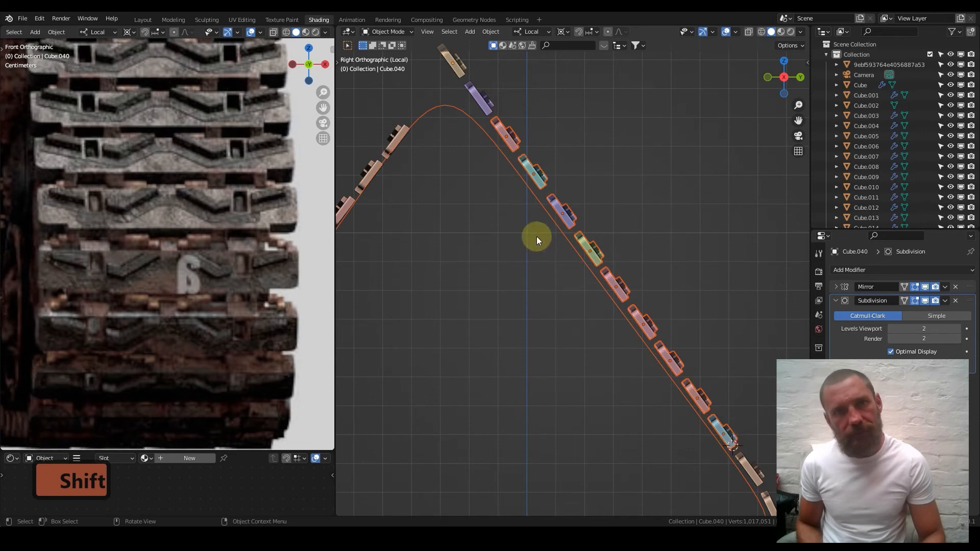
{"action": "left_click_drag", "start_coordinate": [412, 90], "coordinate": [470, 185], "text": "ctrl"}
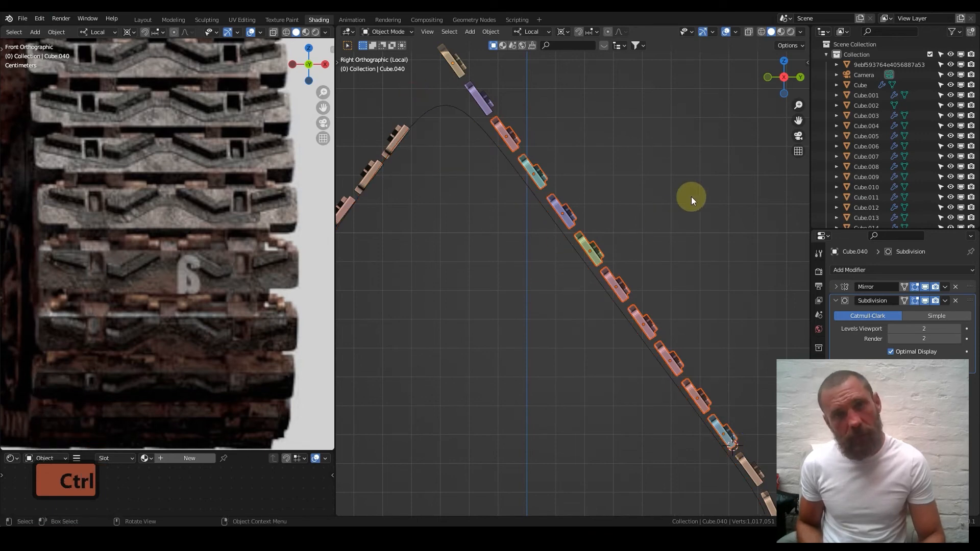
{"action": "key", "text": "r"}
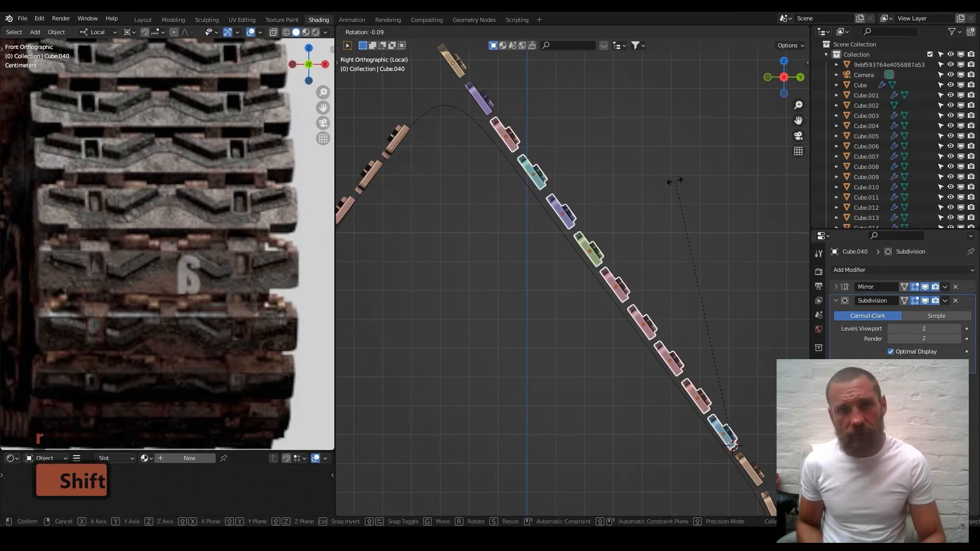
{"action": "left_click", "coordinate": [619, 183]}
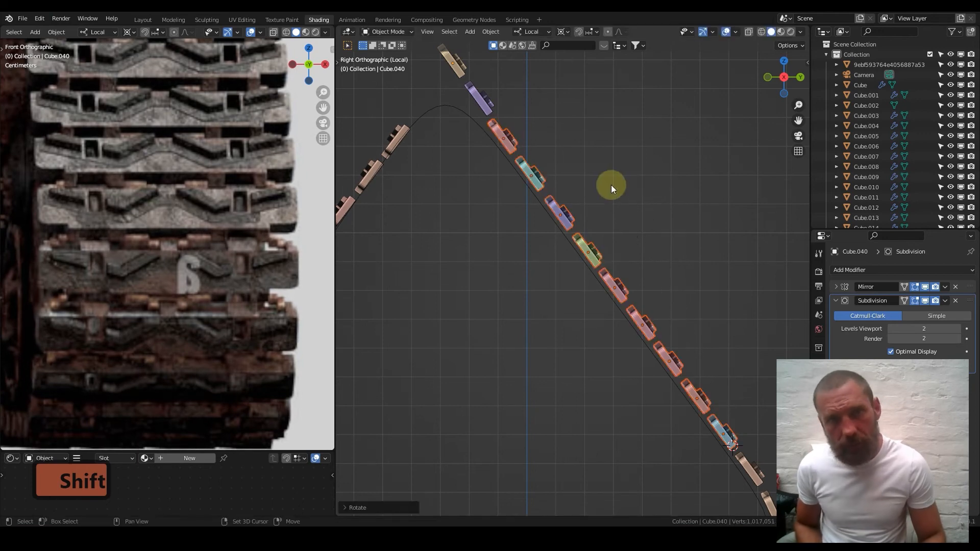
- Rotate the second-highest link inward toward the apex curve and move it about 0.027 m closer to the outline
{"action": "scroll", "coordinate": [552, 140], "scroll_direction": "up", "scroll_amount": 3}
{"action": "middle_click_drag", "start_coordinate": [552, 140], "coordinate": [575, 195], "text": "shift"}
{"action": "left_click", "coordinate": [578, 166]}
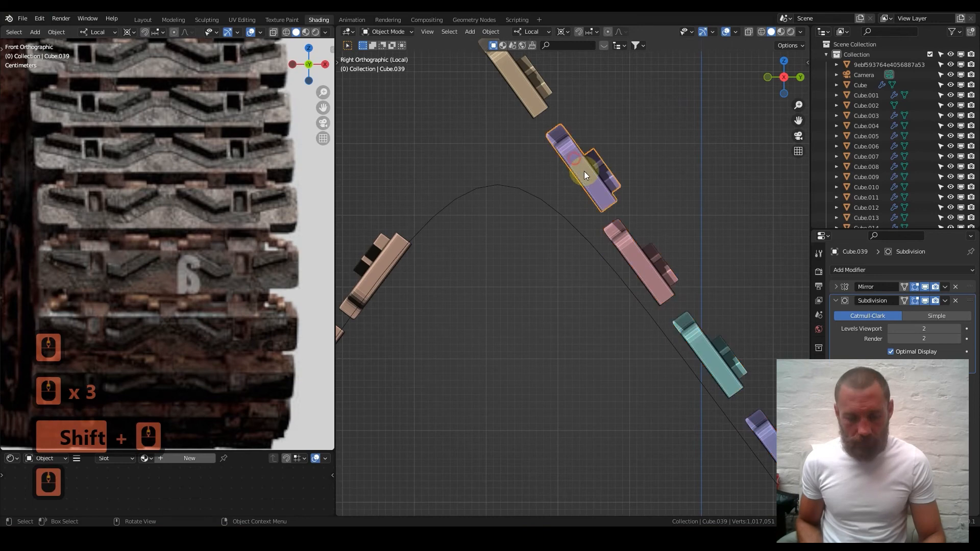
{"action": "middle_click_drag", "start_coordinate": [653, 178], "coordinate": [679, 215], "text": "shift"}
{"action": "key", "text": "r"}
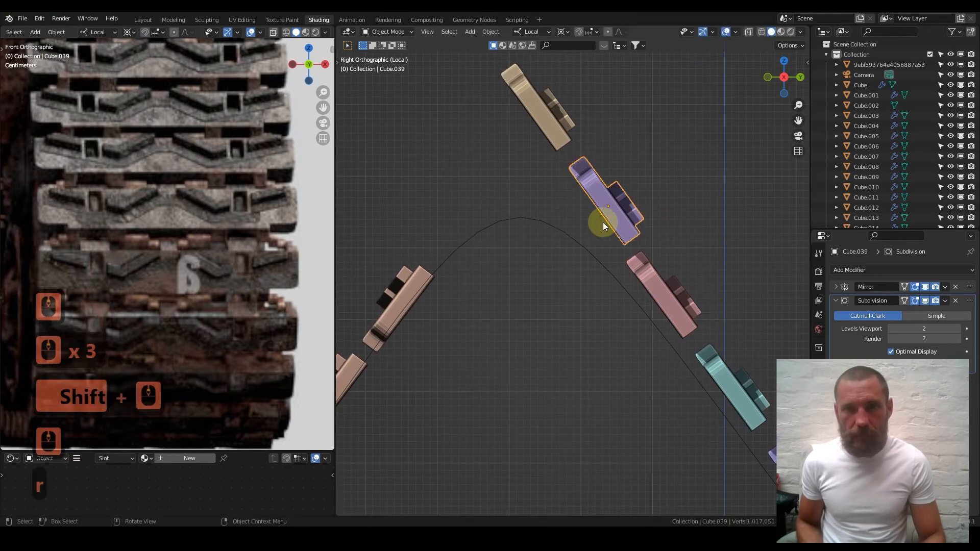
{"action": "left_click", "coordinate": [642, 198]}
{"action": "key", "text": "g"}
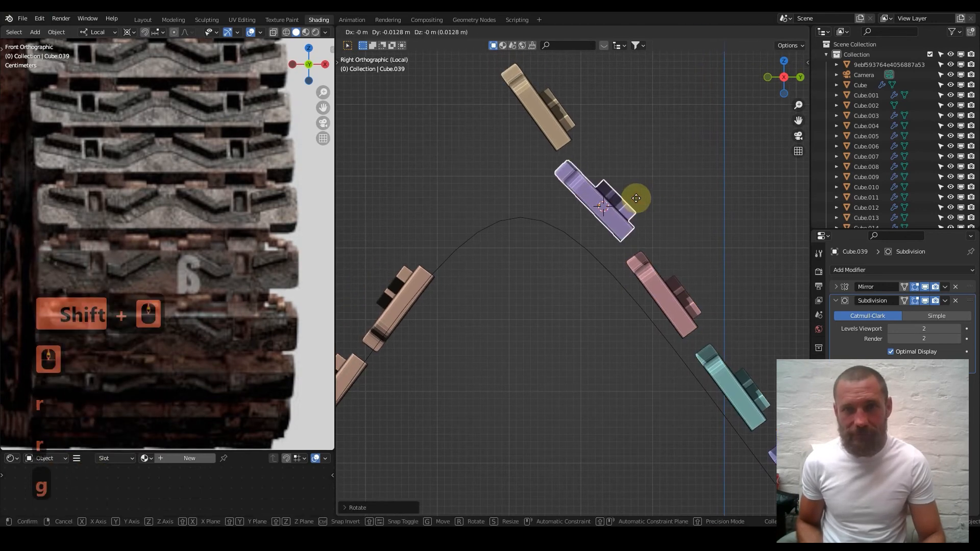
{"action": "left_click", "coordinate": [633, 210]}
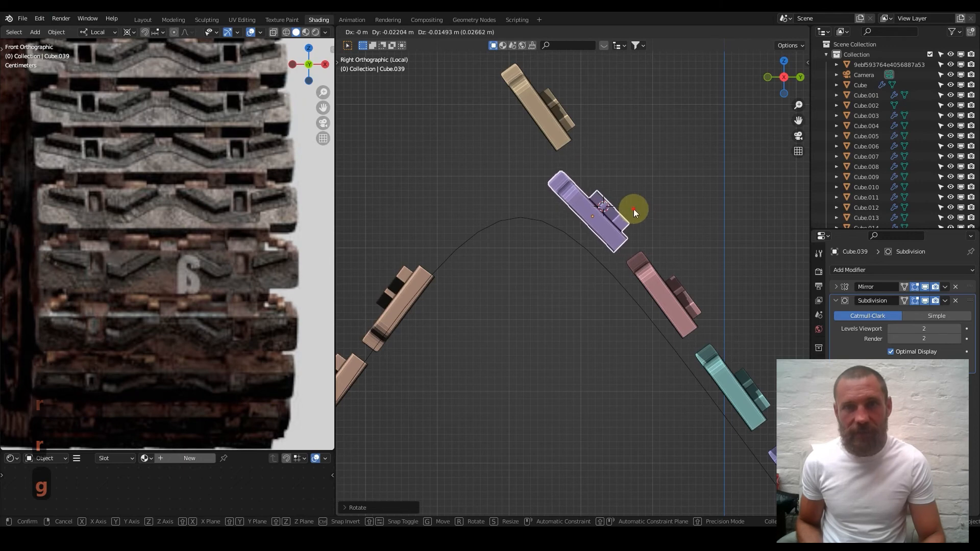
- Try to lay the uppermost link nearly flat across the outline's apex by rotating and moving it
{"action": "left_click", "coordinate": [538, 116]}
{"action": "middle_click_drag", "start_coordinate": [538, 117], "coordinate": [637, 167], "text": "shift"}
{"action": "key", "text": "r"}
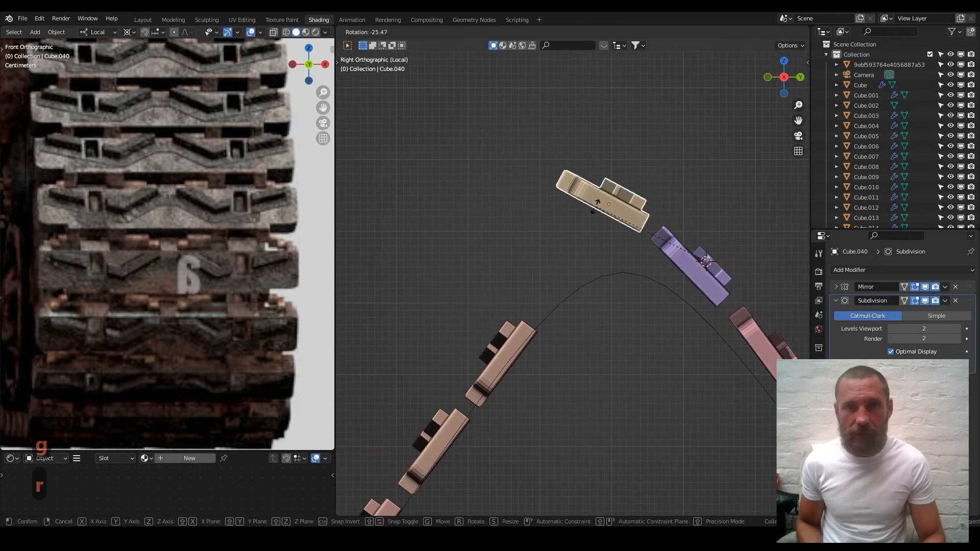
{"action": "left_click", "coordinate": [611, 278]}
{"action": "key", "text": "g"}
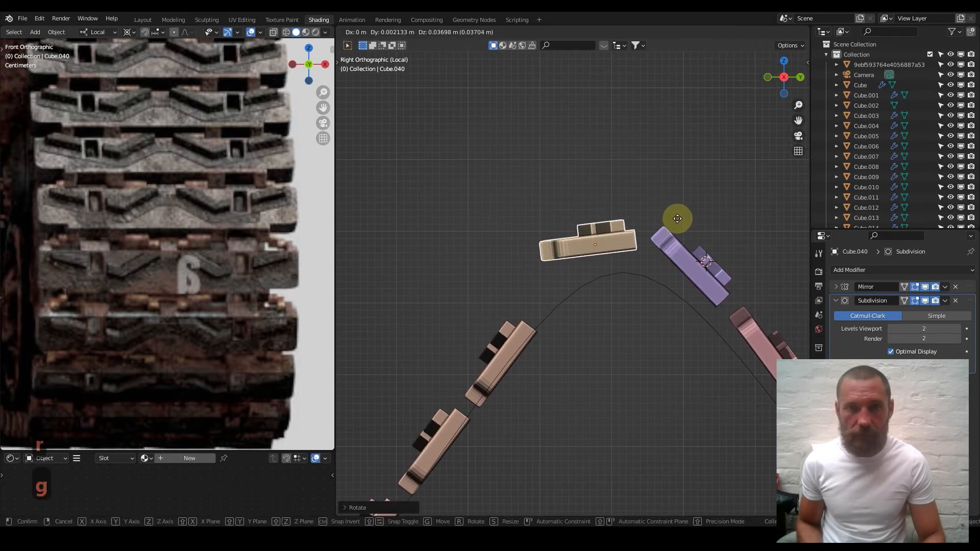
{"action": "left_click", "coordinate": [671, 220]}
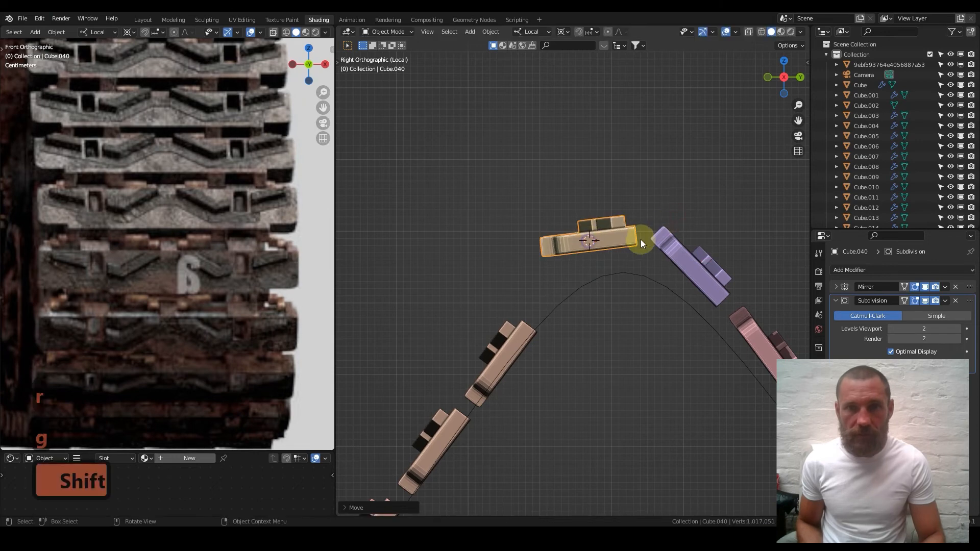
{"action": "key", "text": "r"}
{"action": "left_click", "coordinate": [678, 226]}
{"action": "key", "text": "g"}
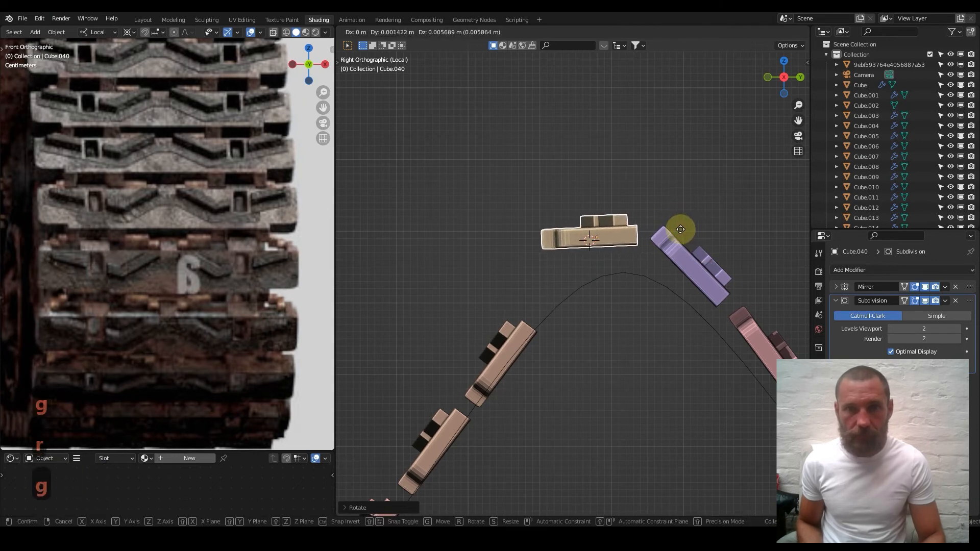
{"action": "left_click", "coordinate": [680, 228]}
- Rotate the uppermost link to follow the opposite edge and move it to the upper end of that edge's row
{"action": "key", "text": "r"}
{"action": "left_click", "coordinate": [618, 201]}
{"action": "key", "text": "g"}
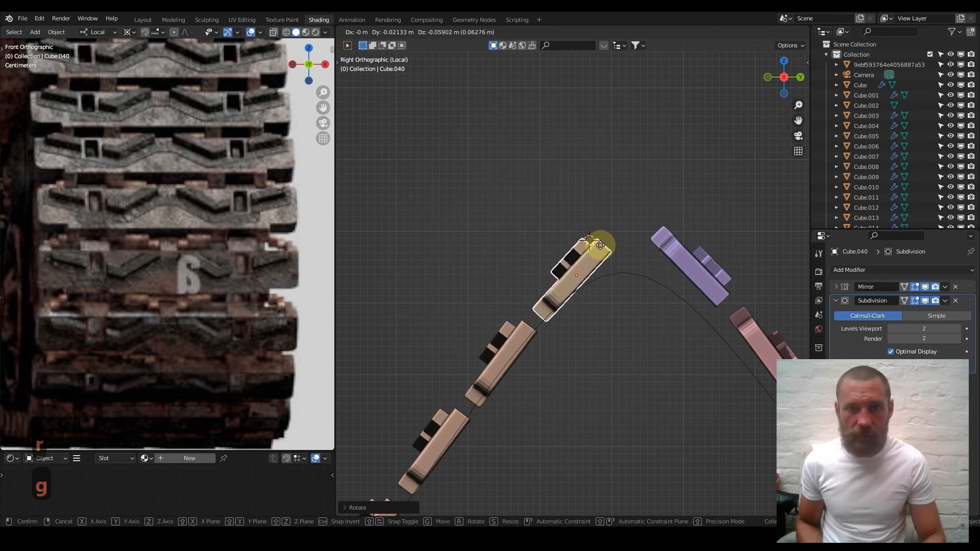
{"action": "left_click", "coordinate": [601, 247]}
{"action": "scroll", "coordinate": [647, 244], "scroll_direction": "down", "scroll_amount": 3}
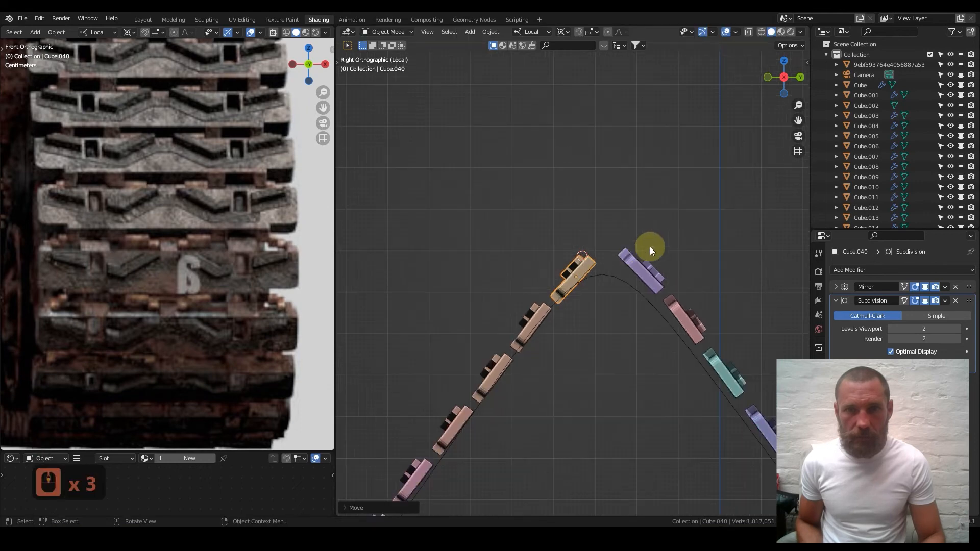
- Move the purple link beside the apex closer to the outline and rotate it flatter around a 3D cursor at its centre
{"action": "left_click", "coordinate": [647, 274]}
{"action": "key", "text": "g"}
{"action": "left_click", "coordinate": [669, 266]}
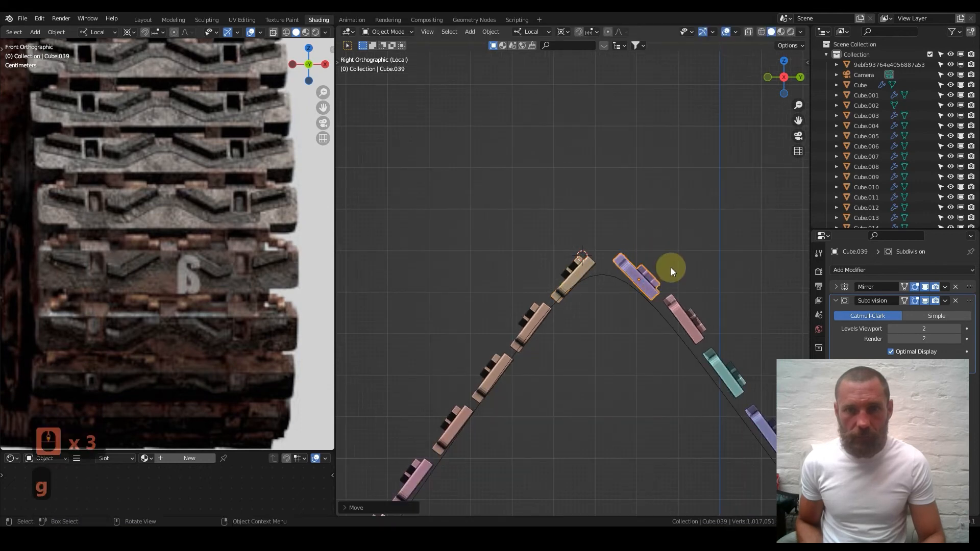
{"action": "key", "text": "r"}
{"action": "right_click", "coordinate": [667, 262]}
{"action": "right_click", "coordinate": [631, 277], "text": "shift"}
{"action": "key", "text": "r"}
{"action": "left_click", "coordinate": [684, 268]}
{"action": "key", "text": "g"}
{"action": "left_click", "coordinate": [672, 271]}
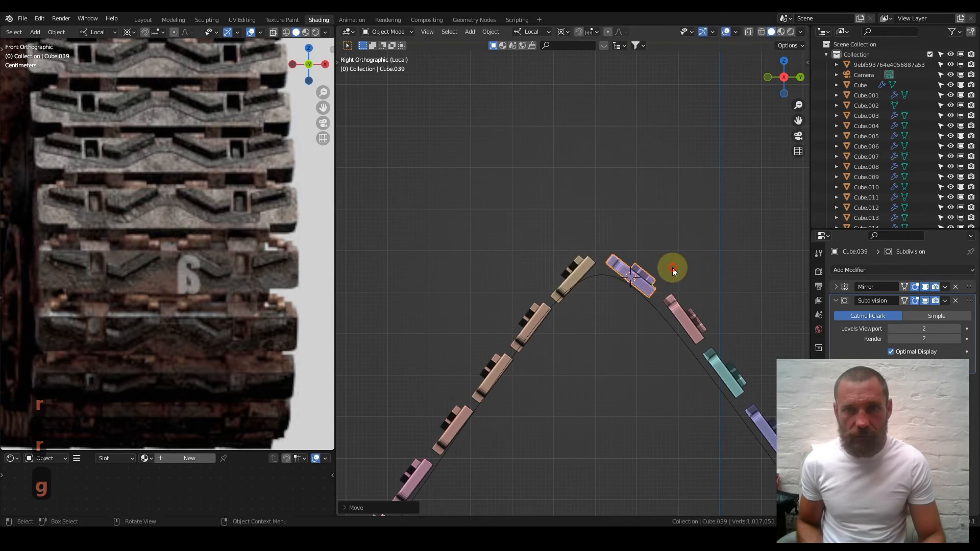
- Nudge the three links below the apex link against the outline and even out the gaps between them
{"action": "left_click", "coordinate": [685, 317]}
{"action": "key", "text": "g"}
{"action": "left_click", "coordinate": [684, 319]}
{"action": "middle_click_drag", "start_coordinate": [671, 281], "coordinate": [633, 197], "text": "shift"}
{"action": "left_click", "coordinate": [691, 288]}
{"action": "key", "text": "g"}
{"action": "key", "text": "shift"}
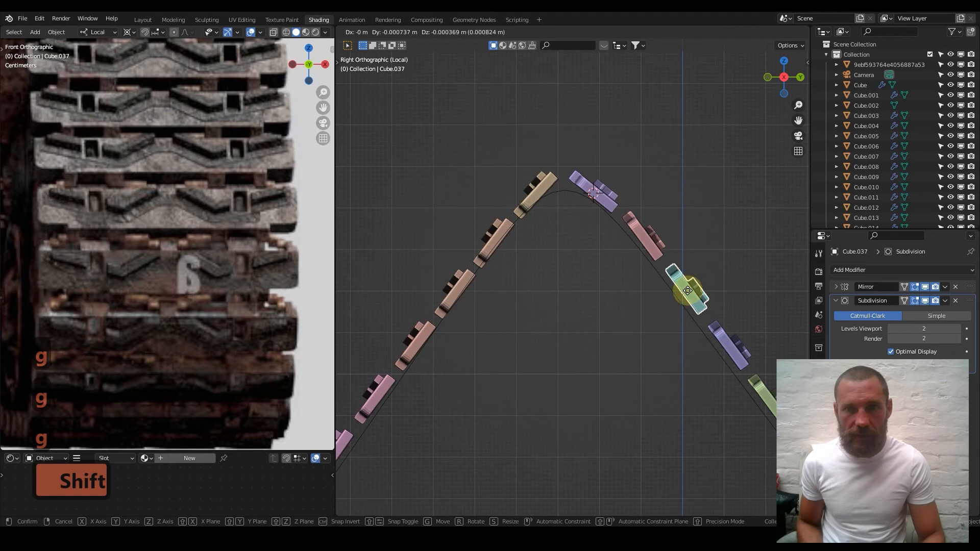
{"action": "left_click", "coordinate": [647, 305]}
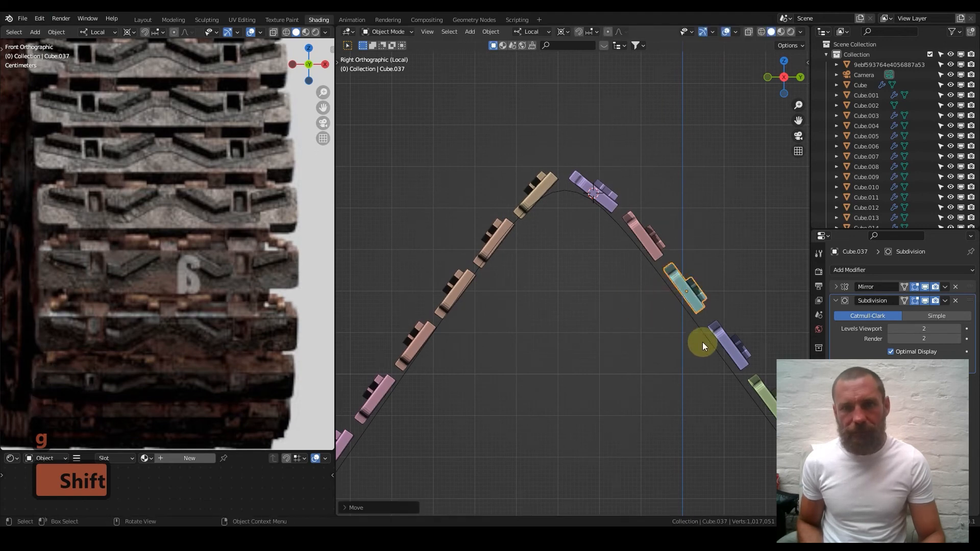
{"action": "left_click", "coordinate": [721, 342]}
{"action": "key", "text": "g"}
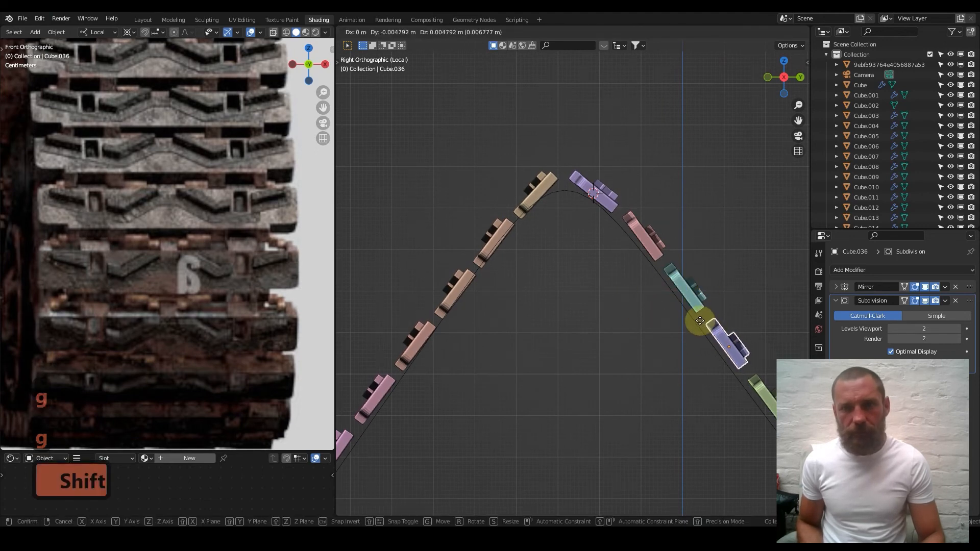
{"action": "left_click", "coordinate": [700, 321]}
- Inspect the finished track, leave local view to show the whole model, and view it orthographically from the front
{"action": "scroll", "coordinate": [536, 296], "scroll_direction": "down", "scroll_amount": 4}
{"action": "middle_click_drag", "start_coordinate": [564, 373], "coordinate": [657, 391]}
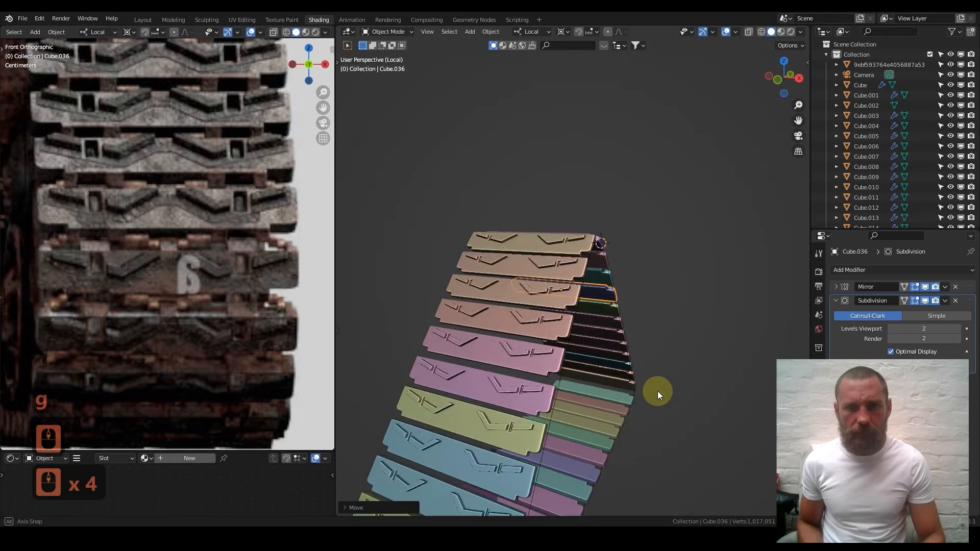
{"action": "scroll", "coordinate": [543, 361], "scroll_direction": "down", "scroll_amount": 7}
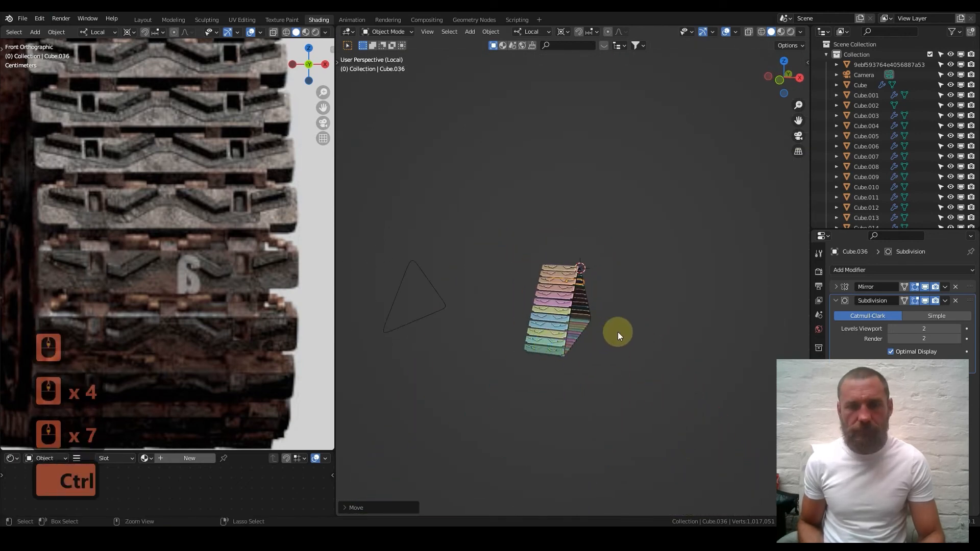
{"action": "key", "text": "1"}
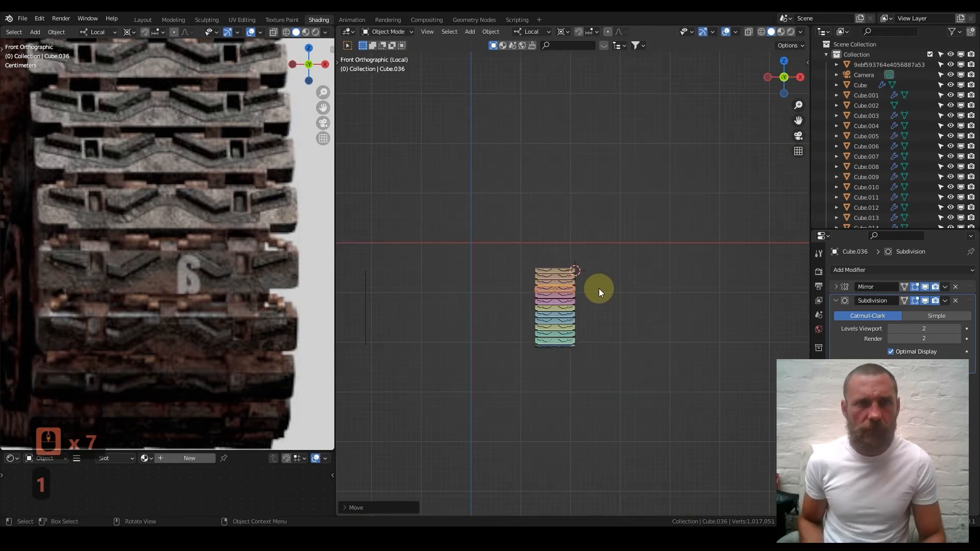
{"action": "scroll", "coordinate": [572, 316], "scroll_direction": "up", "scroll_amount": 7}
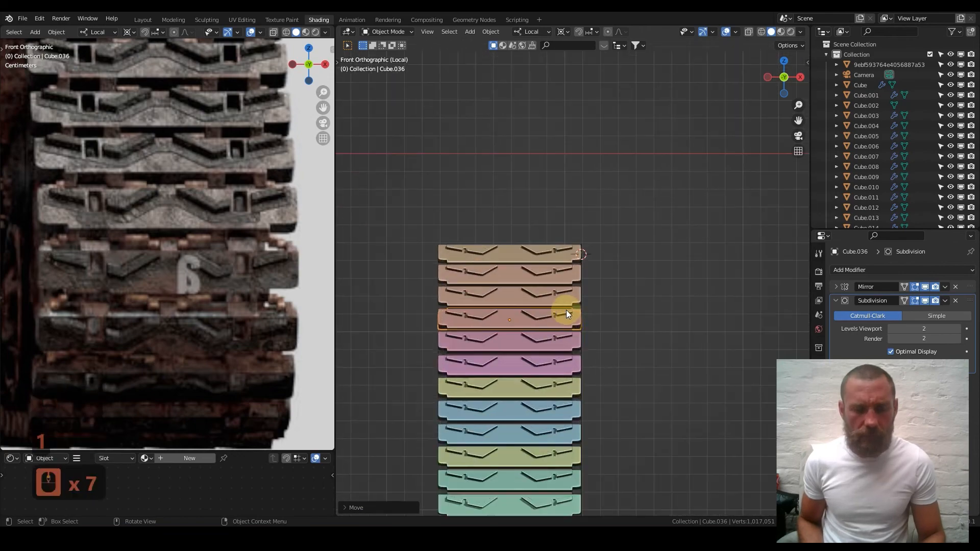
{"action": "key", "text": "KP_Divide"}
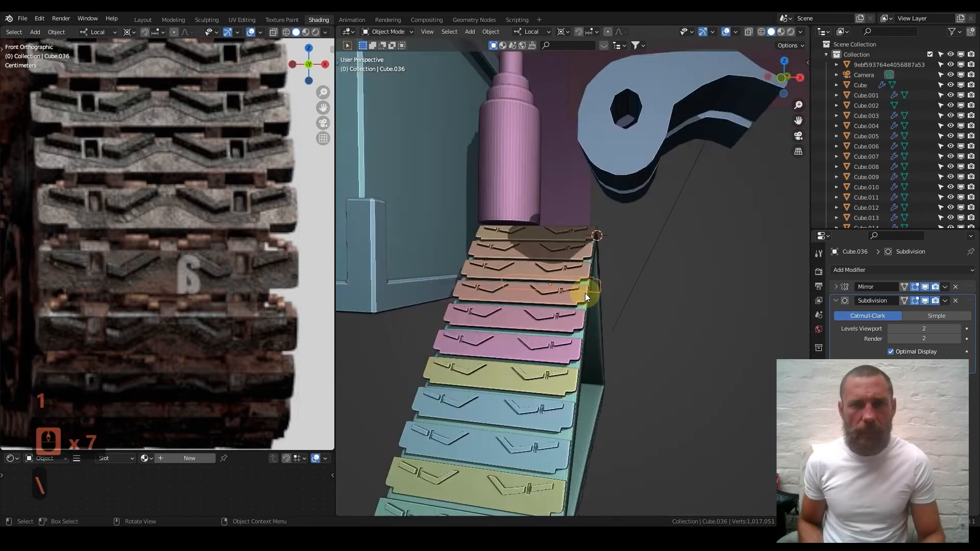
{"action": "key", "text": "1"}
{"action": "scroll", "coordinate": [566, 294], "scroll_direction": "down", "scroll_amount": 10}
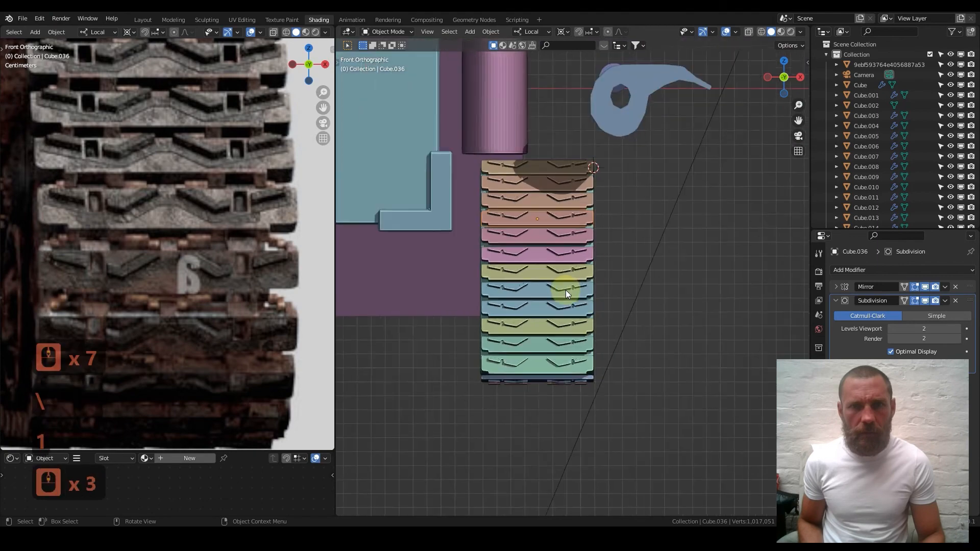
- Select all the links of the tank track without the other model parts and isolate them in local view
{"action": "middle_click_drag", "start_coordinate": [577, 259], "coordinate": [537, 277]}
{"action": "key", "text": "ctrl"}
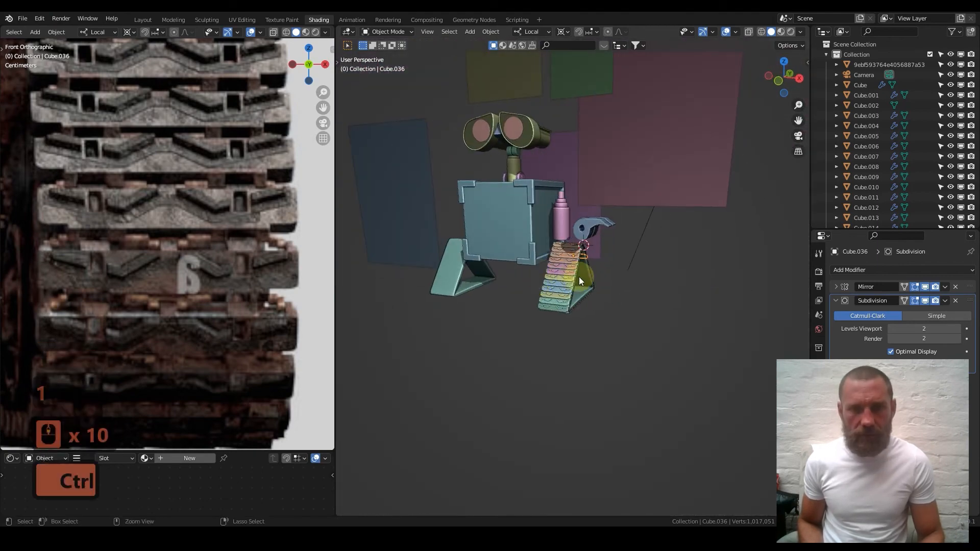
{"action": "scroll", "coordinate": [574, 278], "scroll_direction": "up", "scroll_amount": 7}
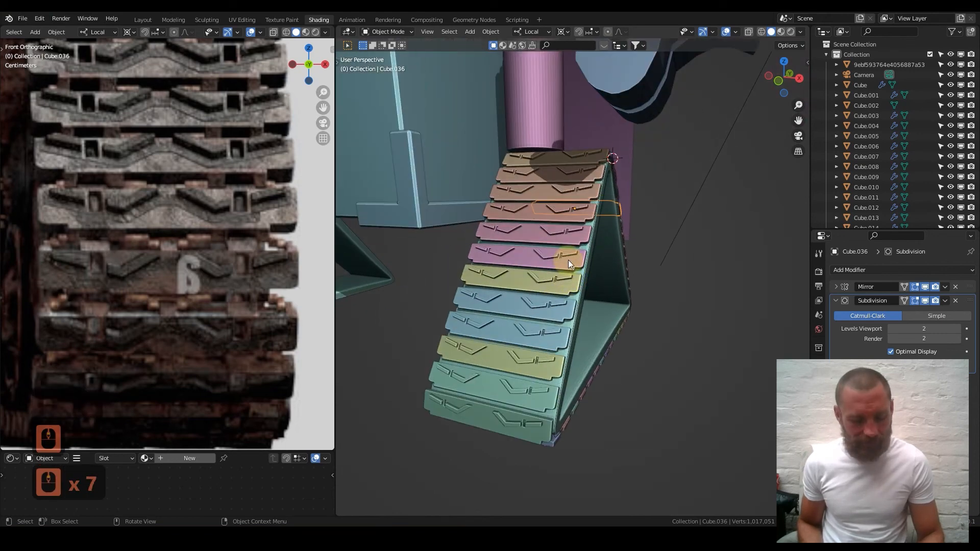
{"action": "middle_click_drag", "start_coordinate": [531, 289], "coordinate": [498, 113]}
{"action": "left_click_drag", "start_coordinate": [477, 92], "coordinate": [599, 465]}
{"action": "middle_click_drag", "start_coordinate": [527, 223], "coordinate": [761, 372]}
{"action": "scroll", "coordinate": [730, 264], "scroll_direction": "down", "scroll_amount": 5}
{"action": "left_click_drag", "start_coordinate": [485, 180], "coordinate": [543, 241], "text": "ctrl"}
{"action": "left_click_drag", "start_coordinate": [641, 214], "coordinate": [716, 310], "text": "ctrl"}
{"action": "middle_click_drag", "start_coordinate": [644, 309], "coordinate": [591, 324]}
{"action": "scroll", "coordinate": [592, 324], "scroll_direction": "up", "scroll_amount": 6}
{"action": "scroll", "coordinate": [617, 321], "scroll_direction": "down", "scroll_amount": 4}
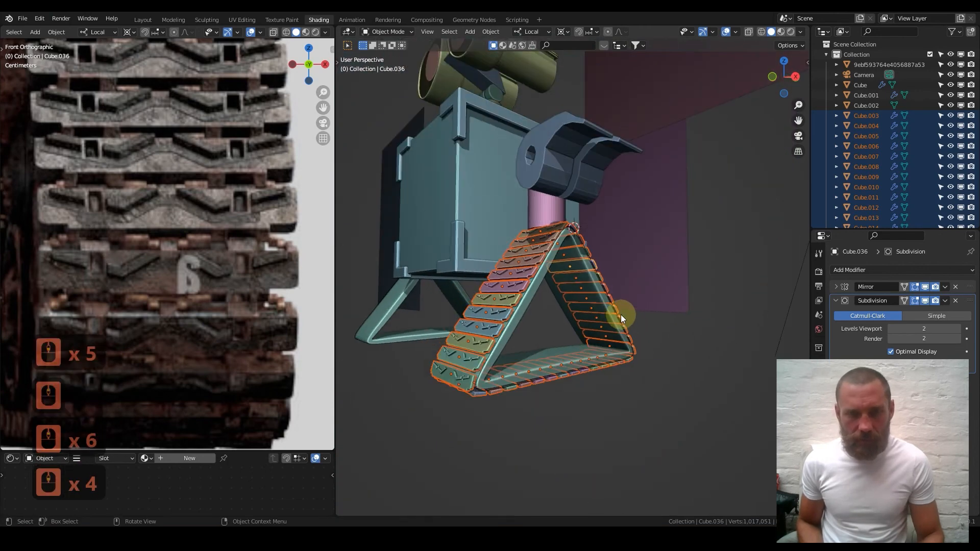
{"action": "key", "text": "KP_Divide"}
- Set the Subdivision modifier's render level to 1 on the third link from the sloped row's lower end, Cube.011
{"action": "left_click", "coordinate": [433, 354]}
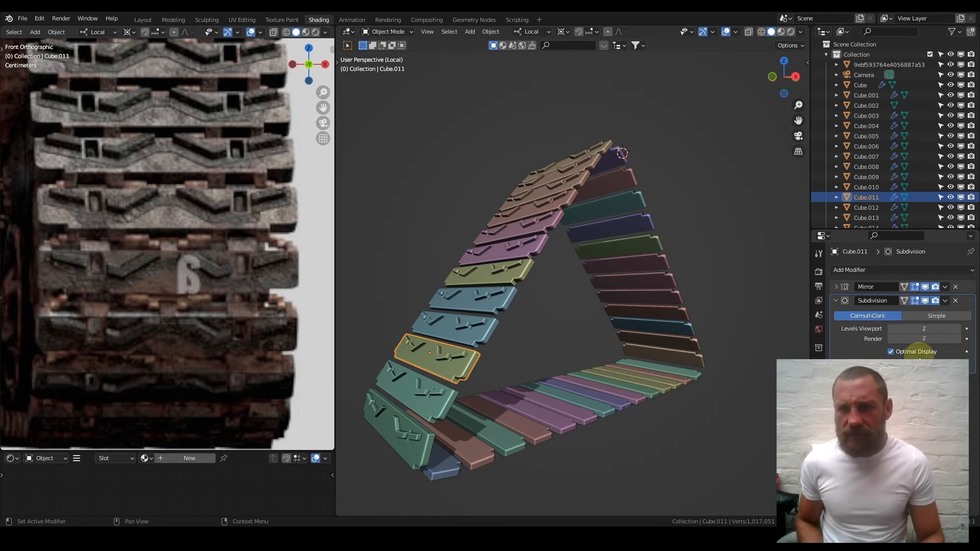
{"action": "left_click", "coordinate": [891, 339]}
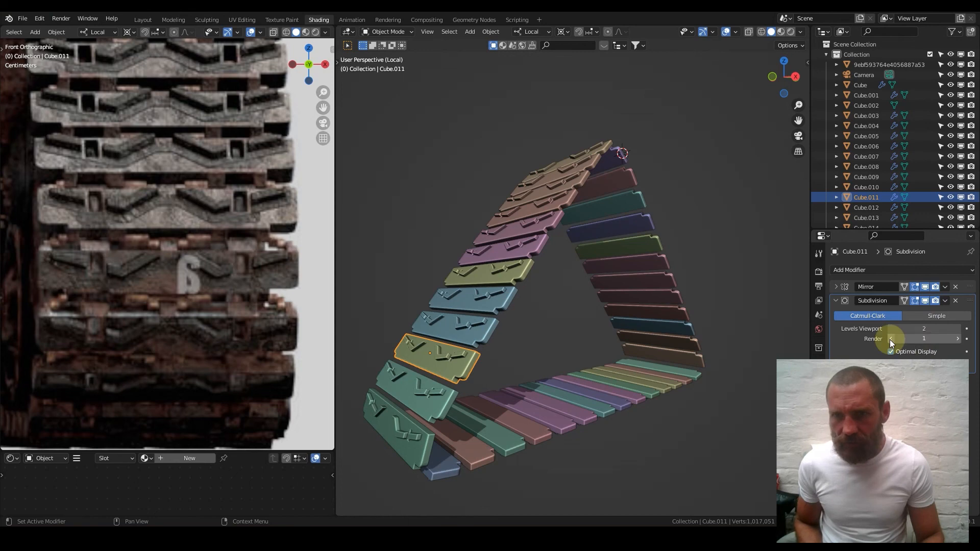
- Try to copy the Subdivision modifier from Cube.011 to the green link below it, and remove the extra modifier from that link
{"action": "left_click", "coordinate": [426, 391], "text": "shift"}
{"action": "left_click", "coordinate": [448, 364], "text": "shift"}
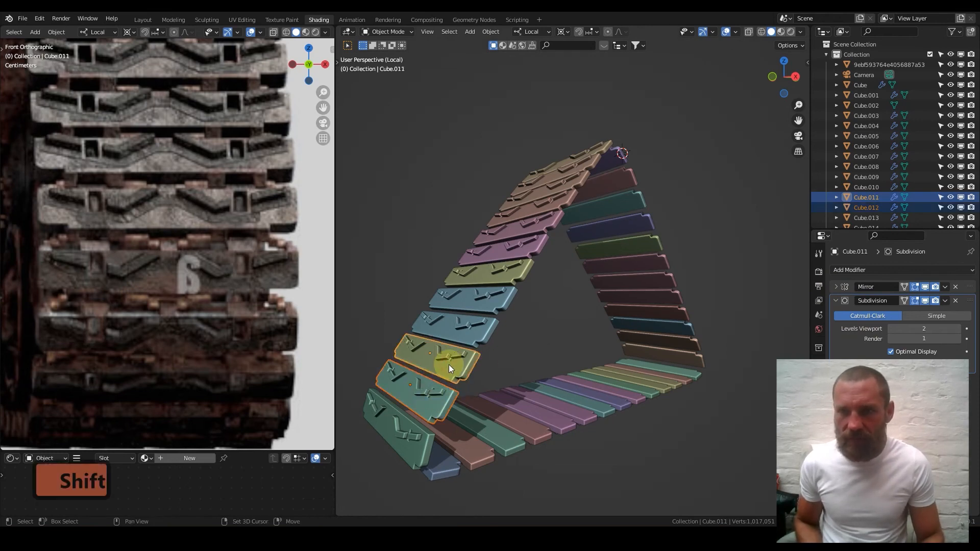
{"action": "left_click", "coordinate": [946, 302]}
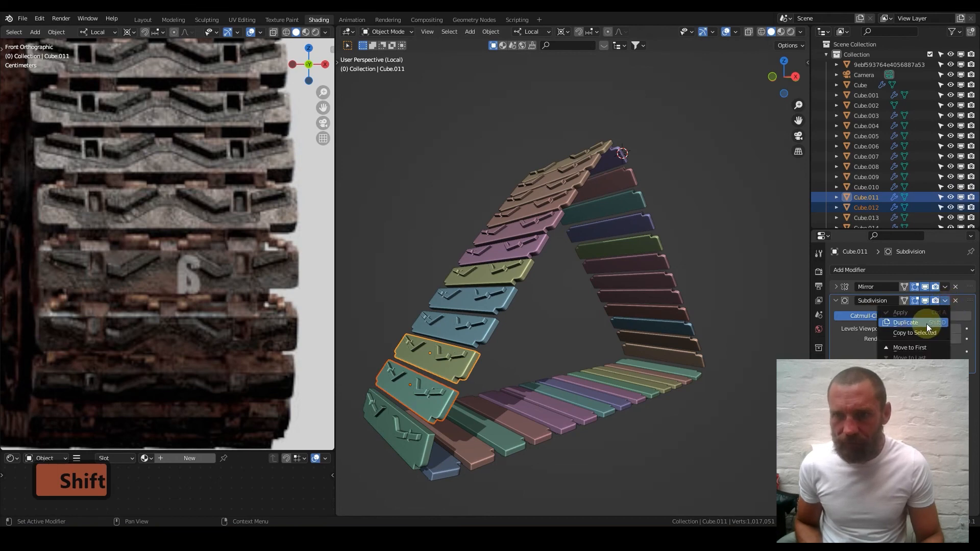
{"action": "left_click", "coordinate": [436, 390]}
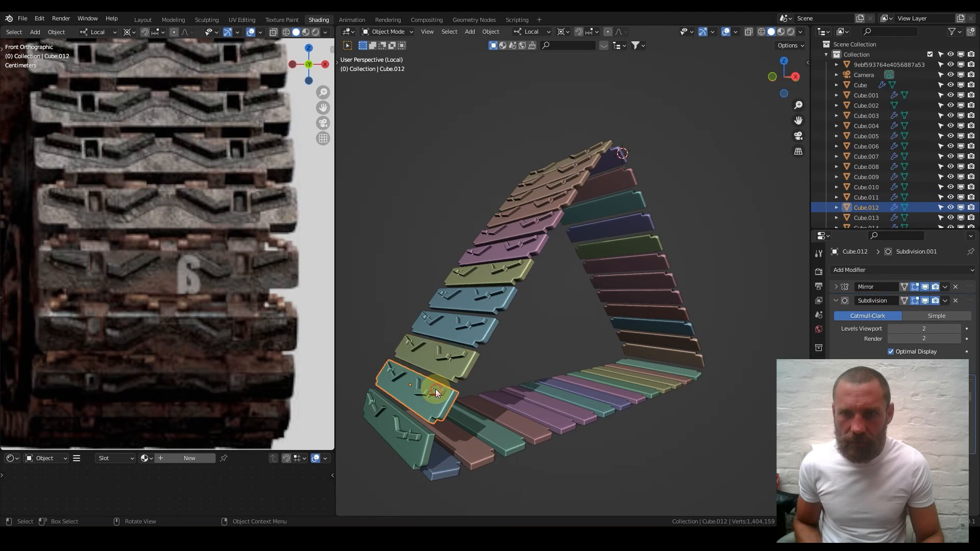
{"action": "key", "text": "ctrl+z"}
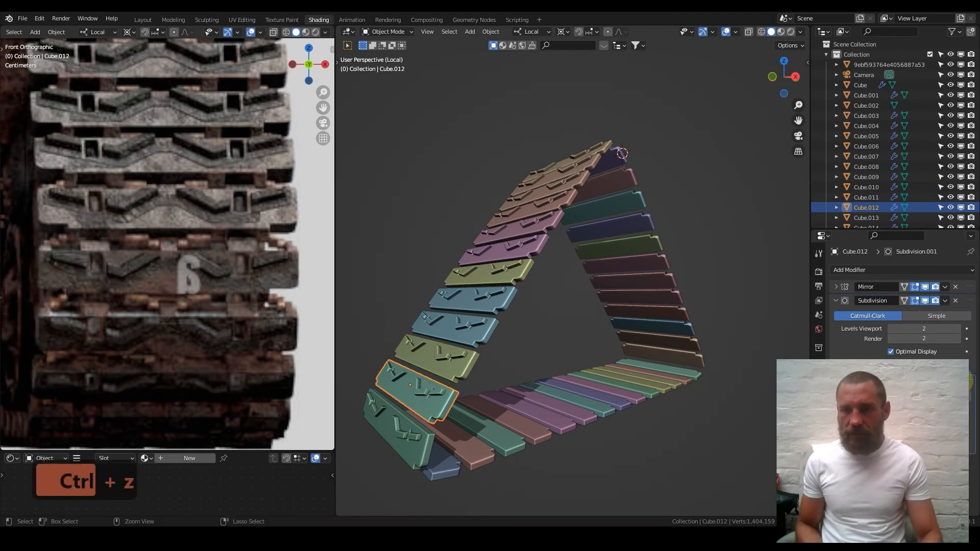
{"action": "key", "text": "ctrl+z"}
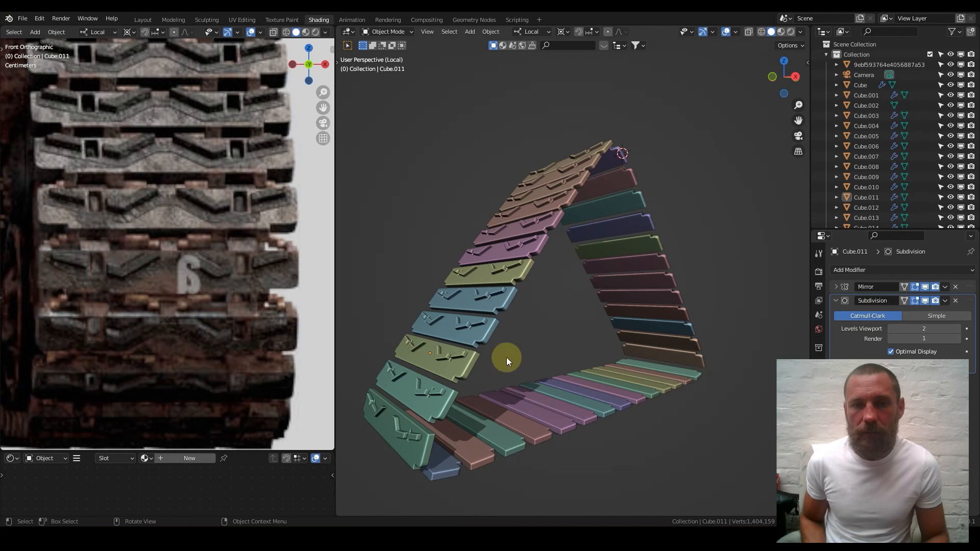
{"action": "left_click", "coordinate": [404, 393]}
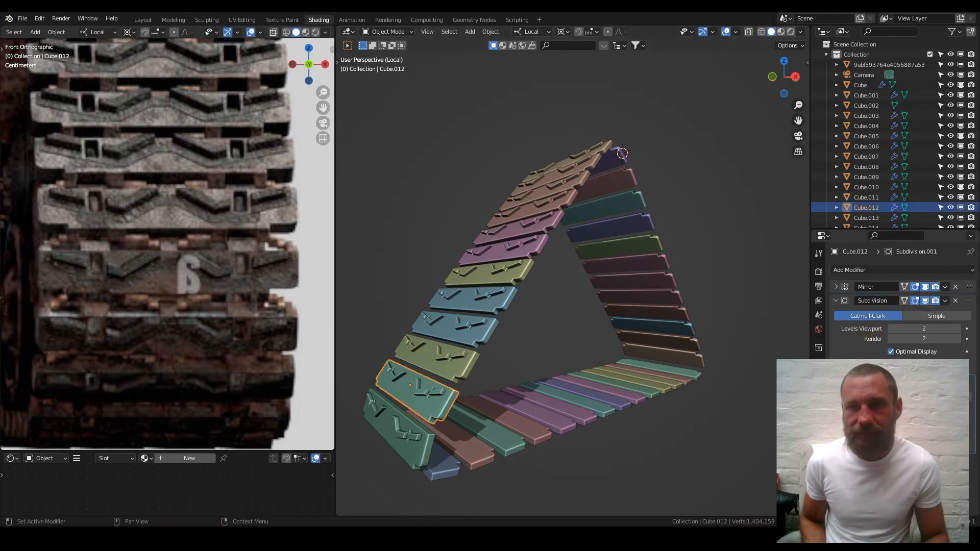
{"action": "left_click", "coordinate": [956, 382]}
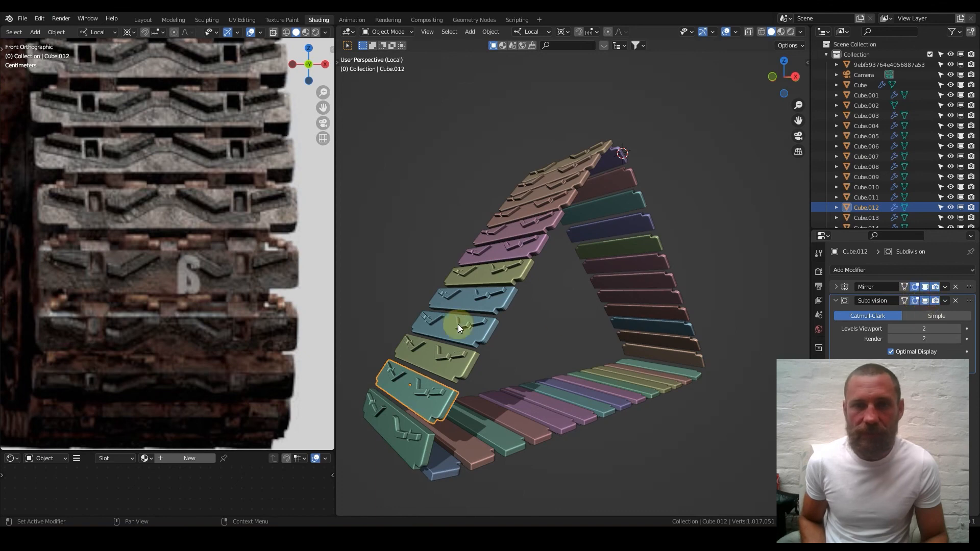
- Turn off the viewport display of the Subdivision modifier on Cube.012, Cube.011, Cube.010 and Cube.009, working up the row
{"action": "left_click", "coordinate": [924, 301]}
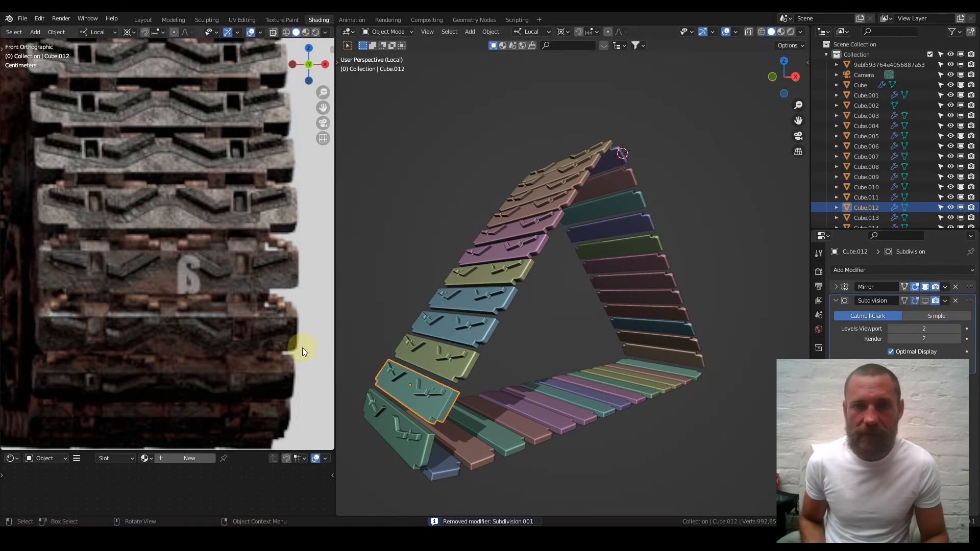
{"action": "left_click", "coordinate": [448, 363]}
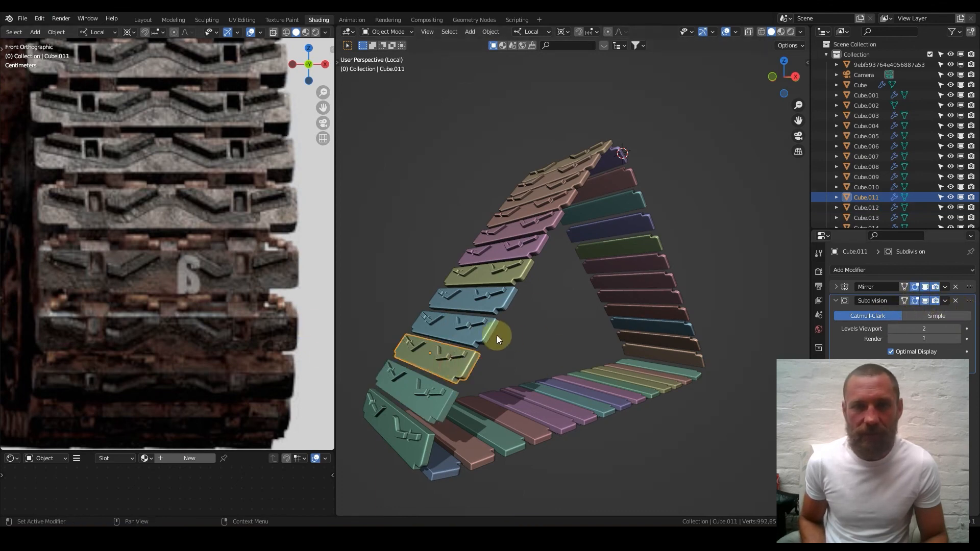
{"action": "left_click", "coordinate": [720, 334]}
{"action": "left_click", "coordinate": [925, 301]}
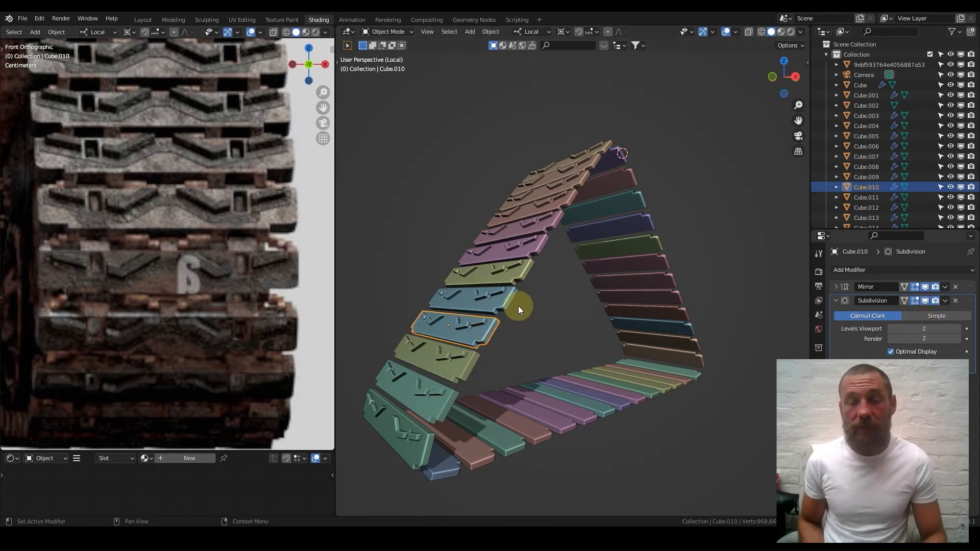
{"action": "left_click", "coordinate": [485, 302]}
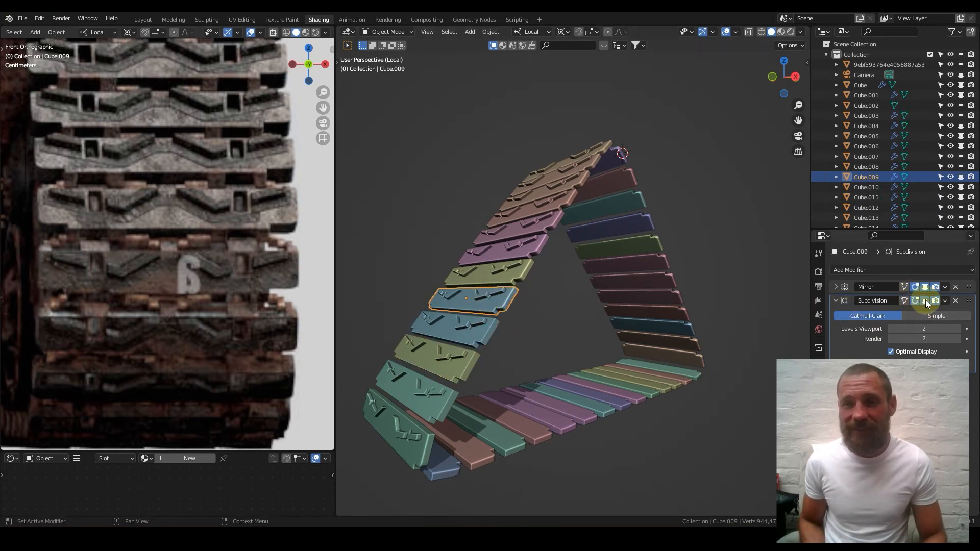
- Disable the Subdivision modifier in the viewport for the next five links up the row, Cube.008 to Cube.004
{"action": "left_click", "coordinate": [526, 273]}
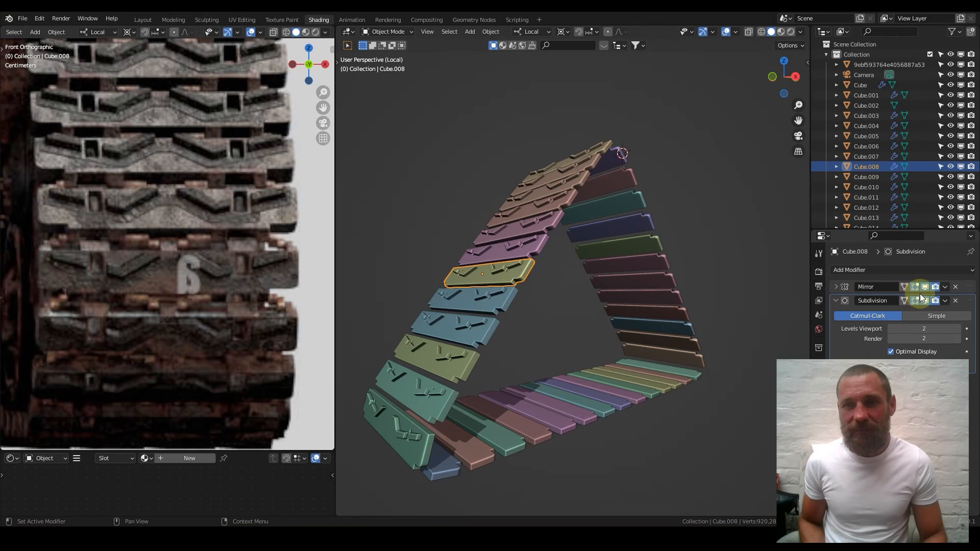
{"action": "left_click", "coordinate": [520, 246]}
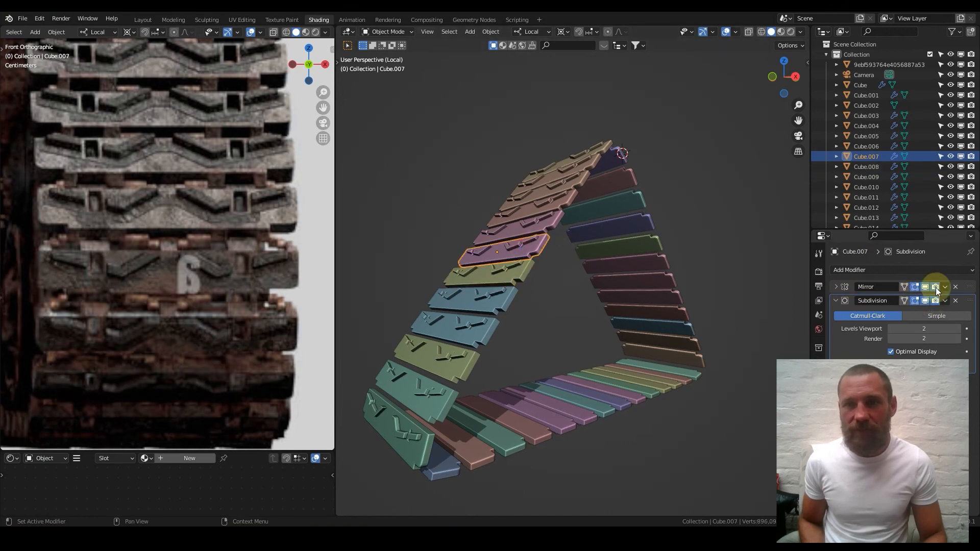
{"action": "left_click", "coordinate": [547, 228]}
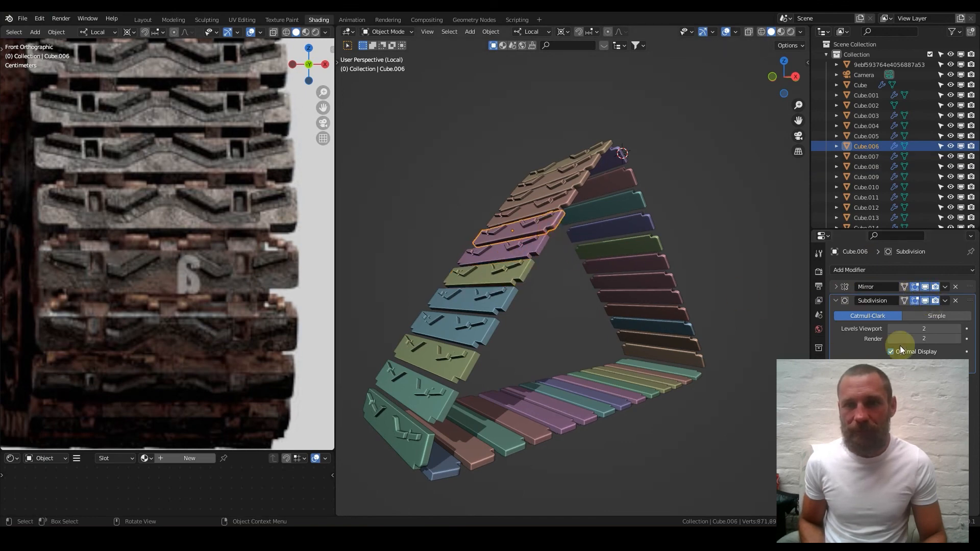
{"action": "middle_click_drag", "start_coordinate": [488, 216], "coordinate": [520, 221]}
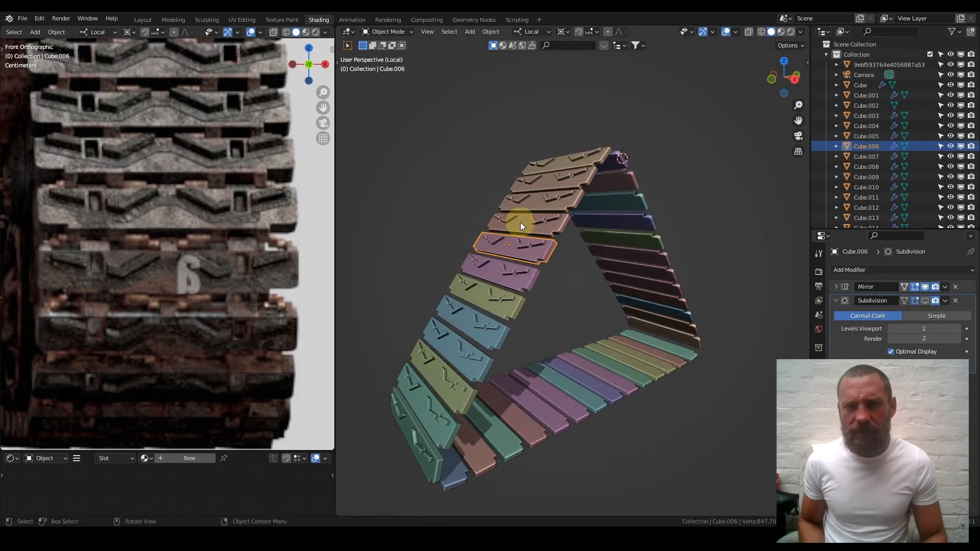
{"action": "left_click", "coordinate": [519, 222]}
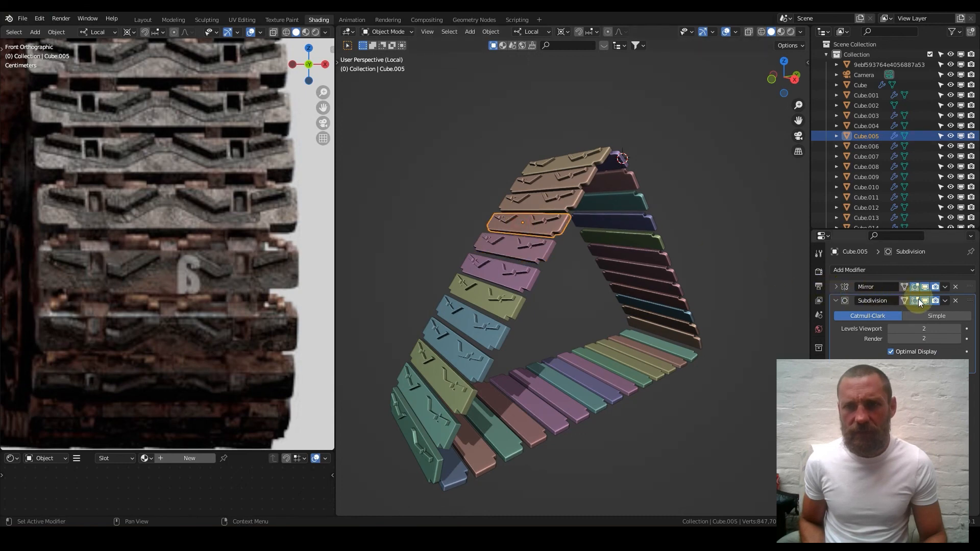
{"action": "left_click", "coordinate": [592, 212]}
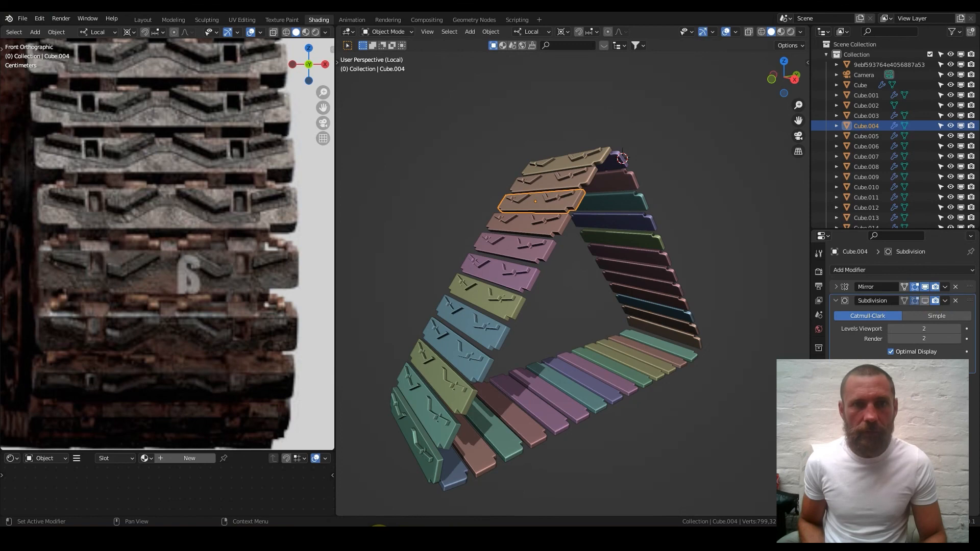
{"action": "left_click", "coordinate": [401, 538]}
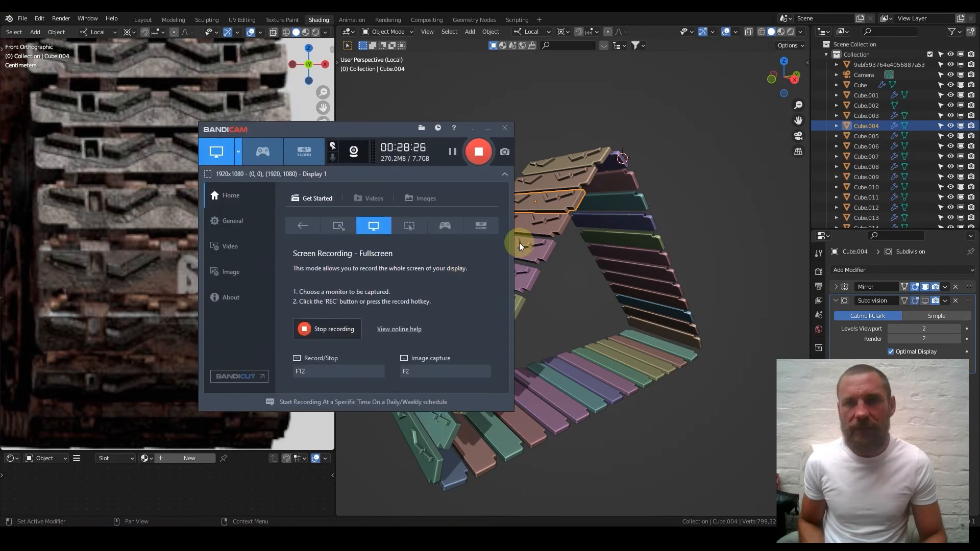
{"action": "left_click", "coordinate": [669, 5]}
{"action": "middle_click", "coordinate": [559, 225]}
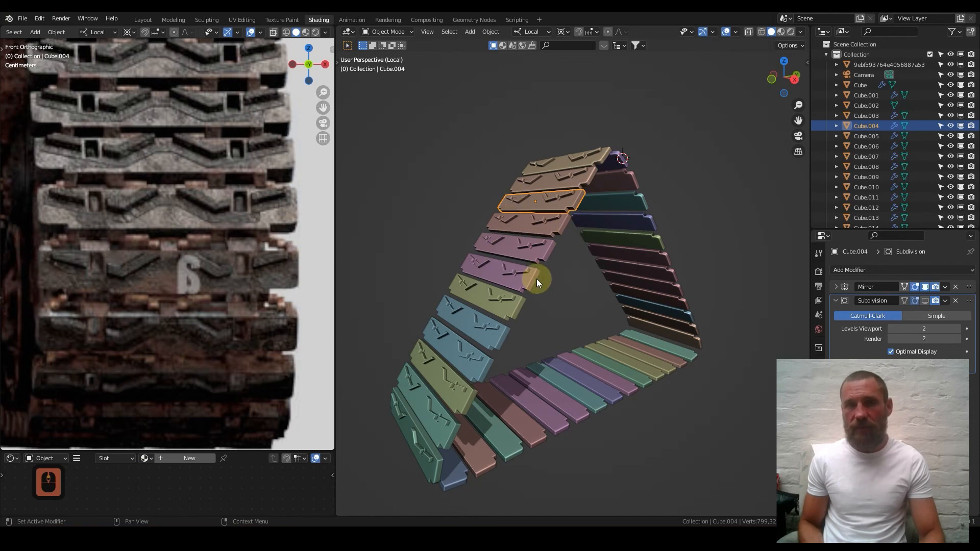
- Check individual links around the track one after another, ending on Cube.004, and view the track orthographically from the front
{"action": "mouse_move", "coordinate": [479, 255]}
{"action": "middle_mouse_down"}
{"action": "mouse_move", "coordinate": [464, 207]}
{"action": "mouse_move", "coordinate": [538, 277]}
{"action": "mouse_move", "coordinate": [489, 244]}
{"action": "middle_mouse_up"}
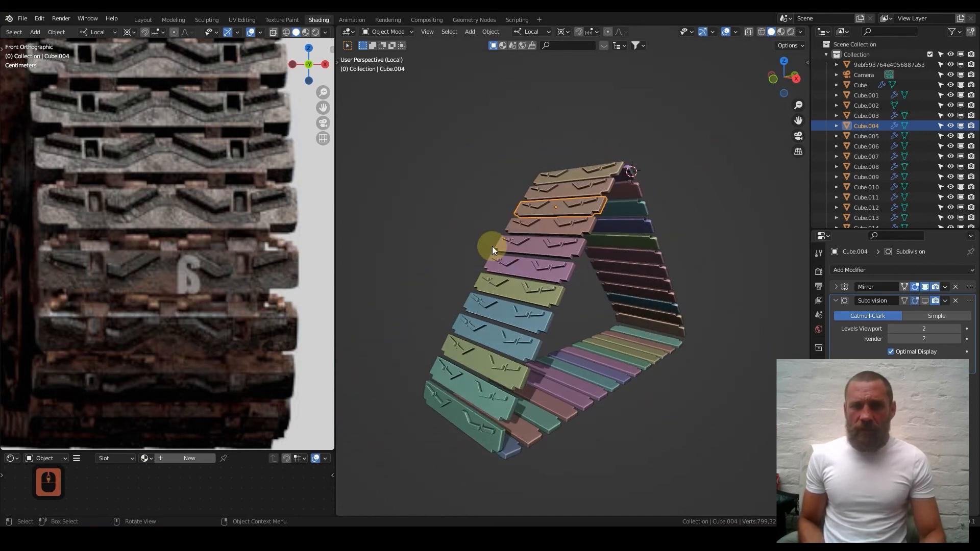
{"action": "left_click", "coordinate": [542, 227]}
{"action": "left_click", "coordinate": [558, 203]}
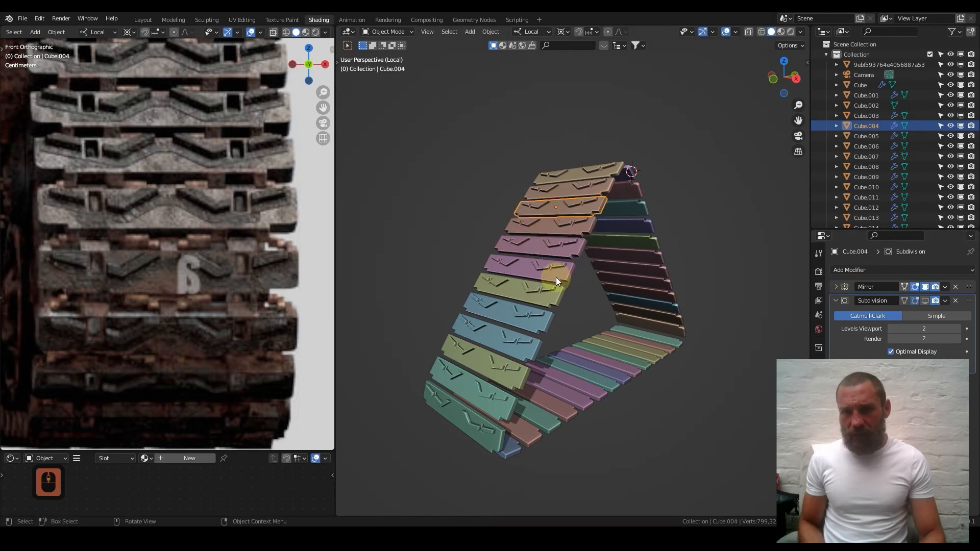
{"action": "left_click", "coordinate": [621, 193]}
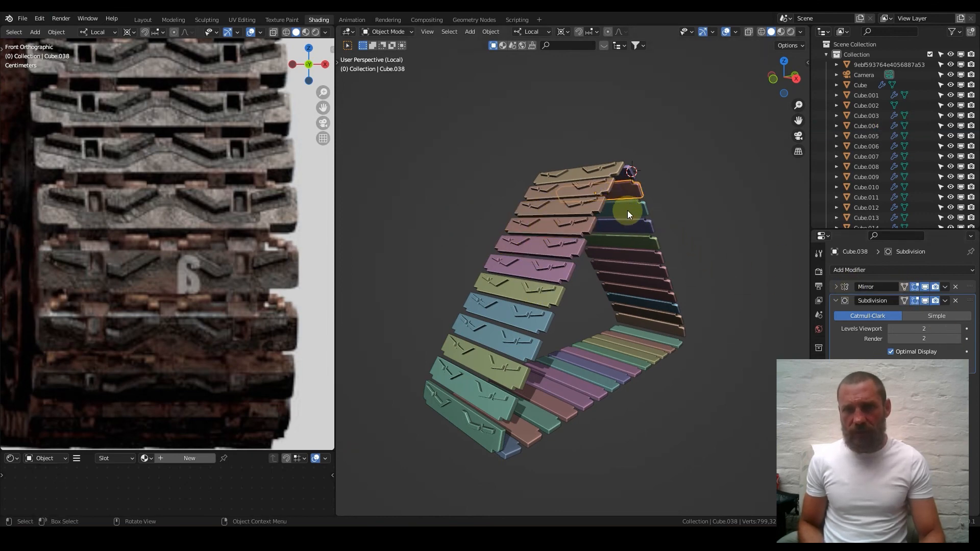
{"action": "left_click", "coordinate": [631, 216]}
{"action": "left_click", "coordinate": [649, 258]}
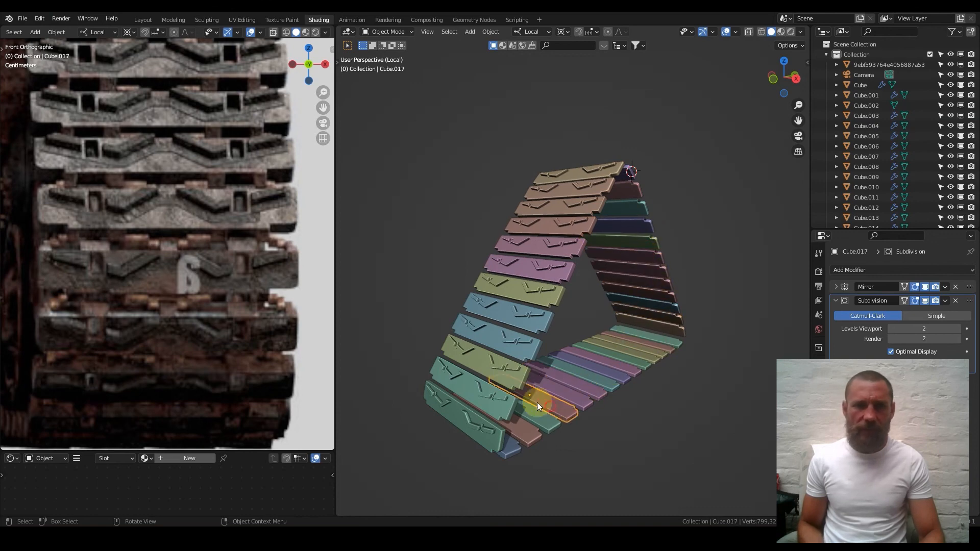
{"action": "left_click", "coordinate": [487, 356]}
{"action": "left_click", "coordinate": [522, 326]}
{"action": "left_click", "coordinate": [536, 284]}
{"action": "left_click", "coordinate": [555, 262]}
{"action": "left_click", "coordinate": [561, 243]}
{"action": "left_click", "coordinate": [566, 227]}
{"action": "left_click", "coordinate": [575, 208]}
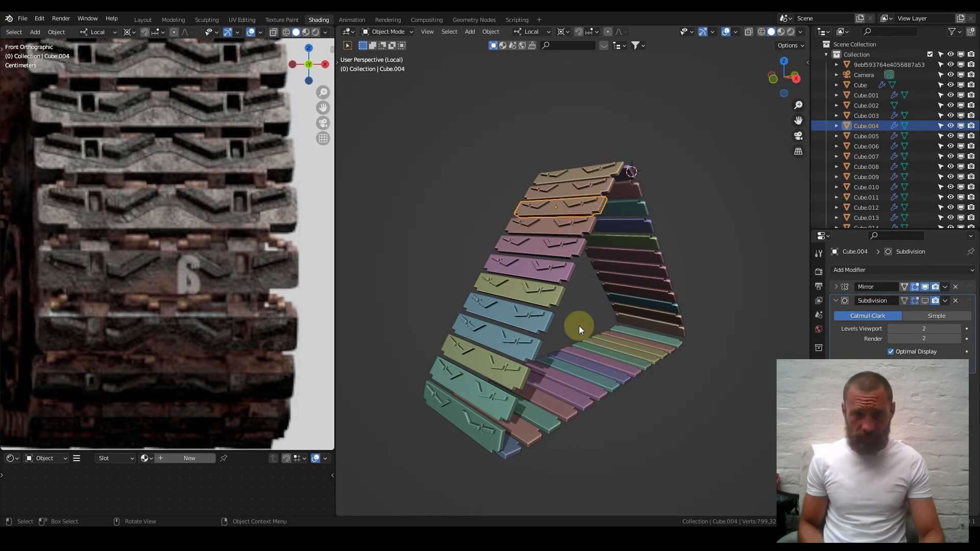
{"action": "middle_click_drag", "start_coordinate": [532, 322], "coordinate": [500, 325]}
{"action": "key", "text": "KP_1"}
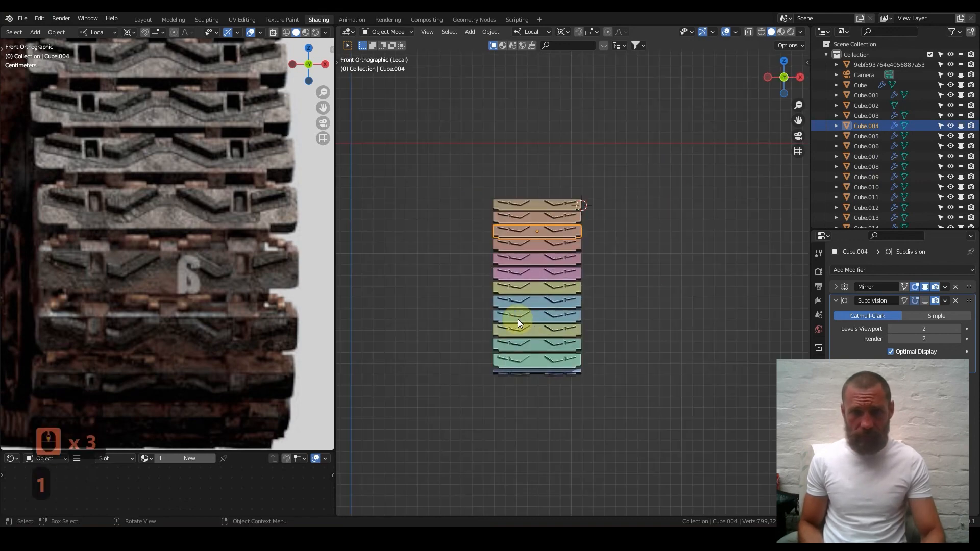